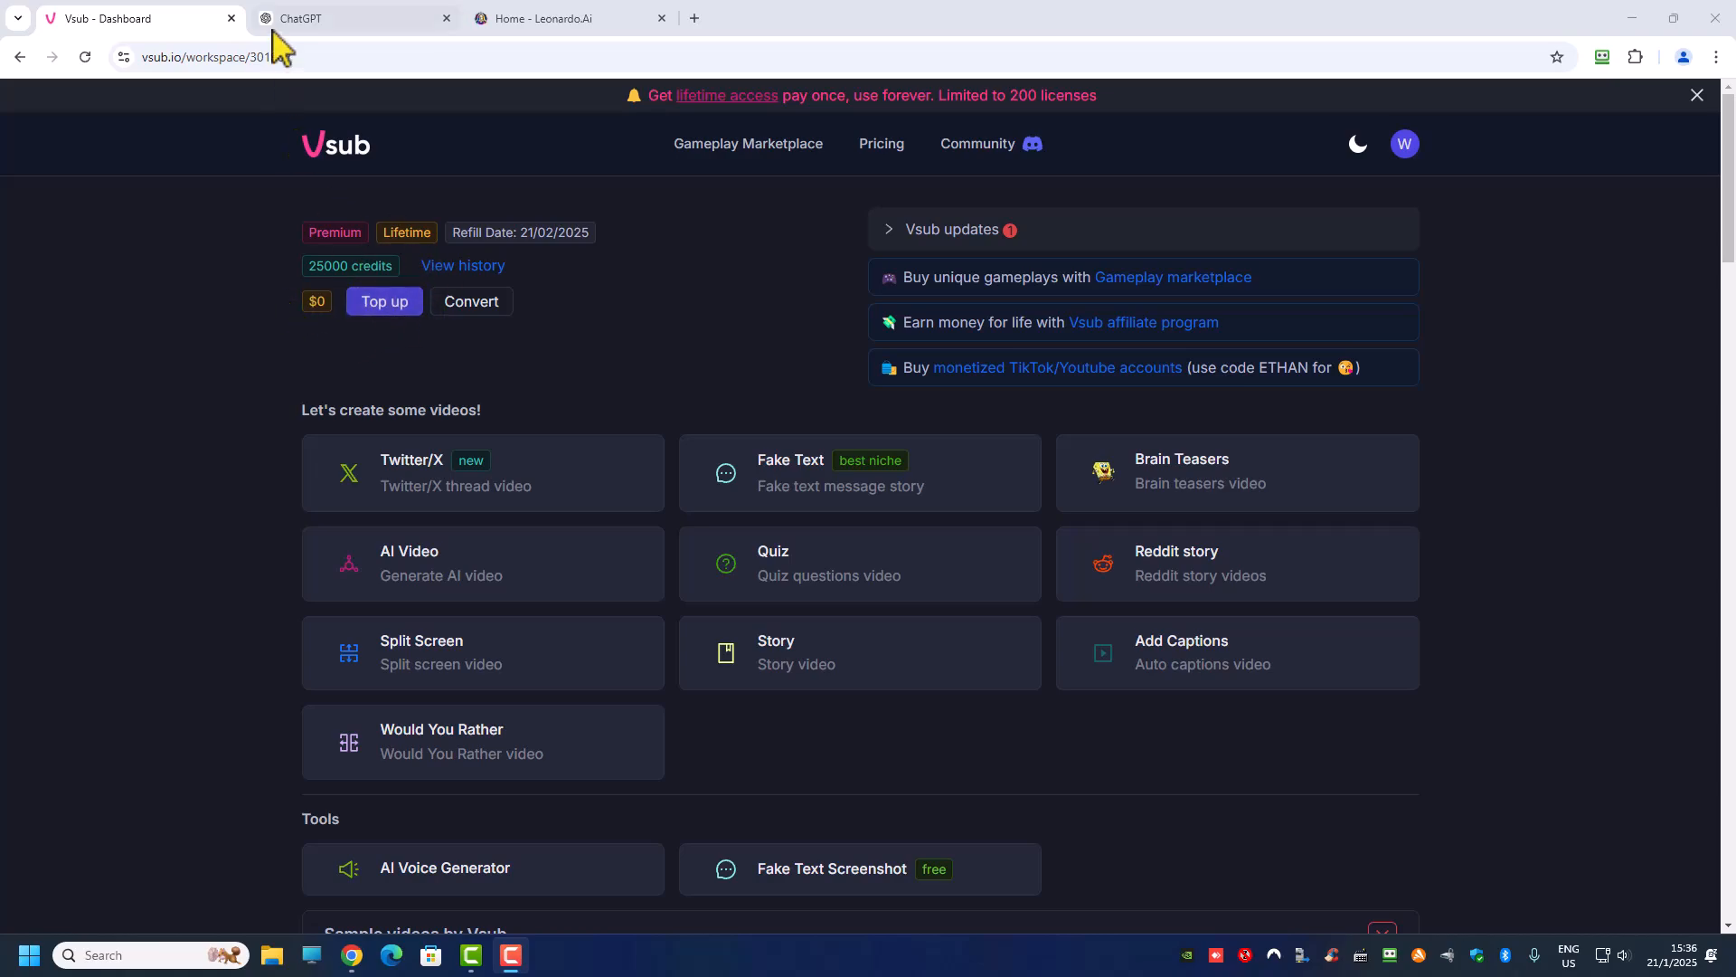
# Step: Look over the ChatGPT, Leonardo.Ai and Vsub pages that are open in the browser
pyautogui.click(307, 19)
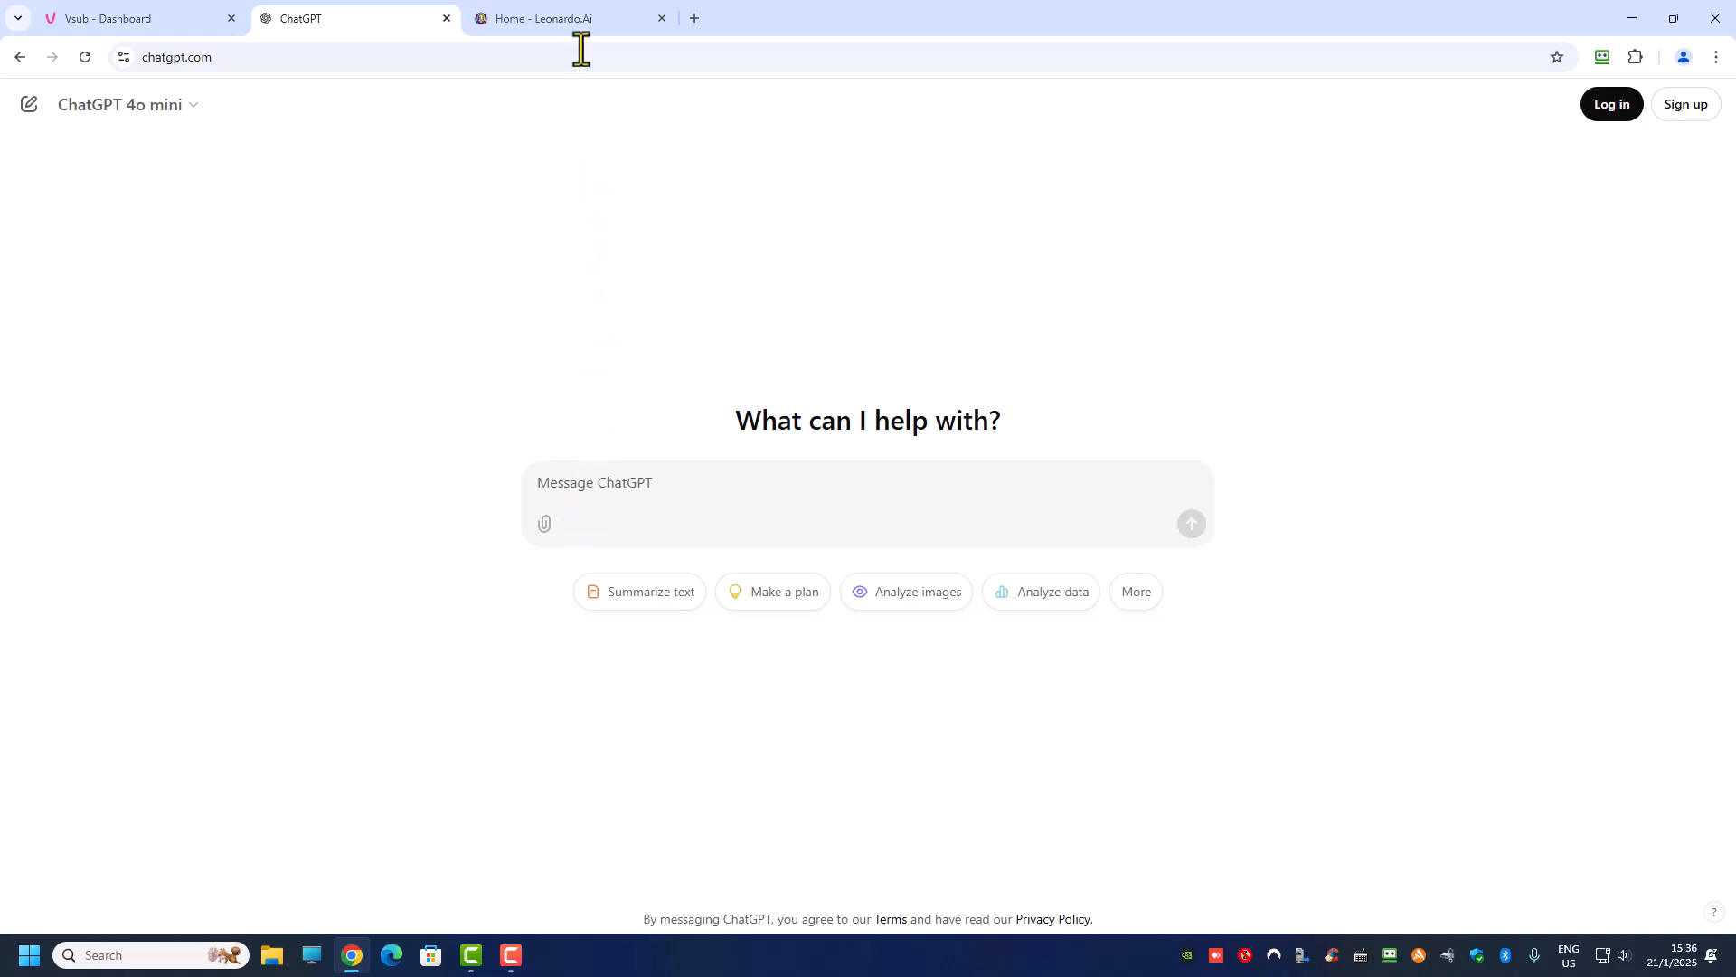
pyautogui.click(577, 20)
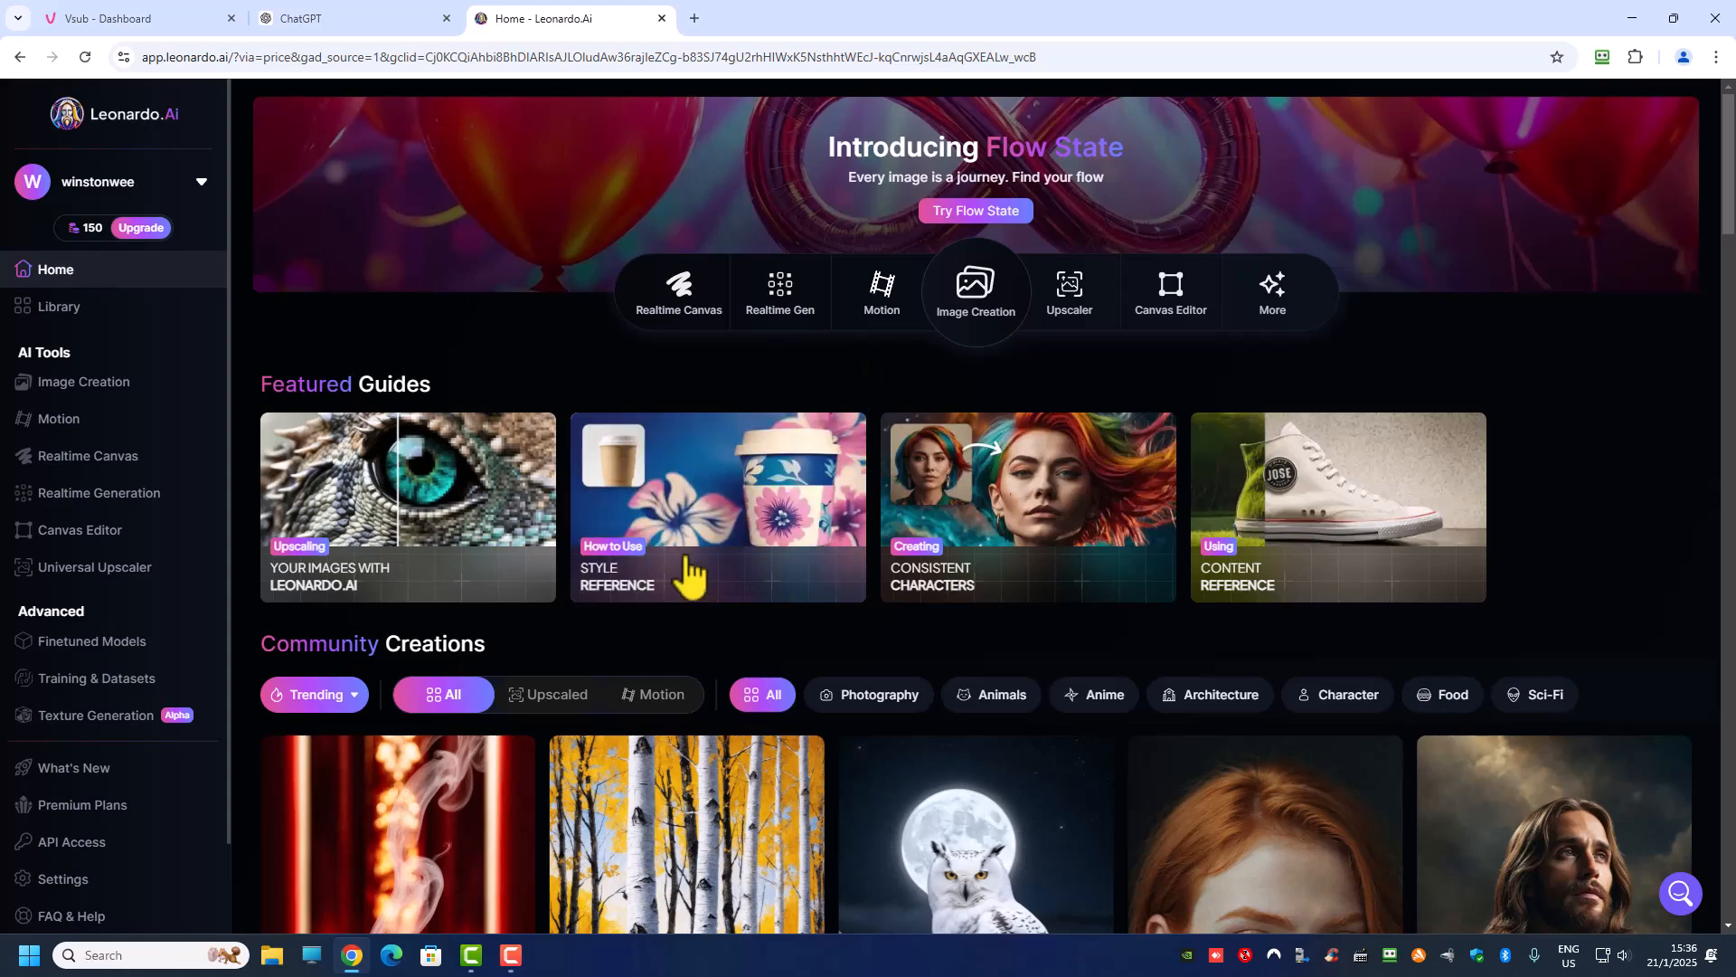
pyautogui.moveTo(86, 240)
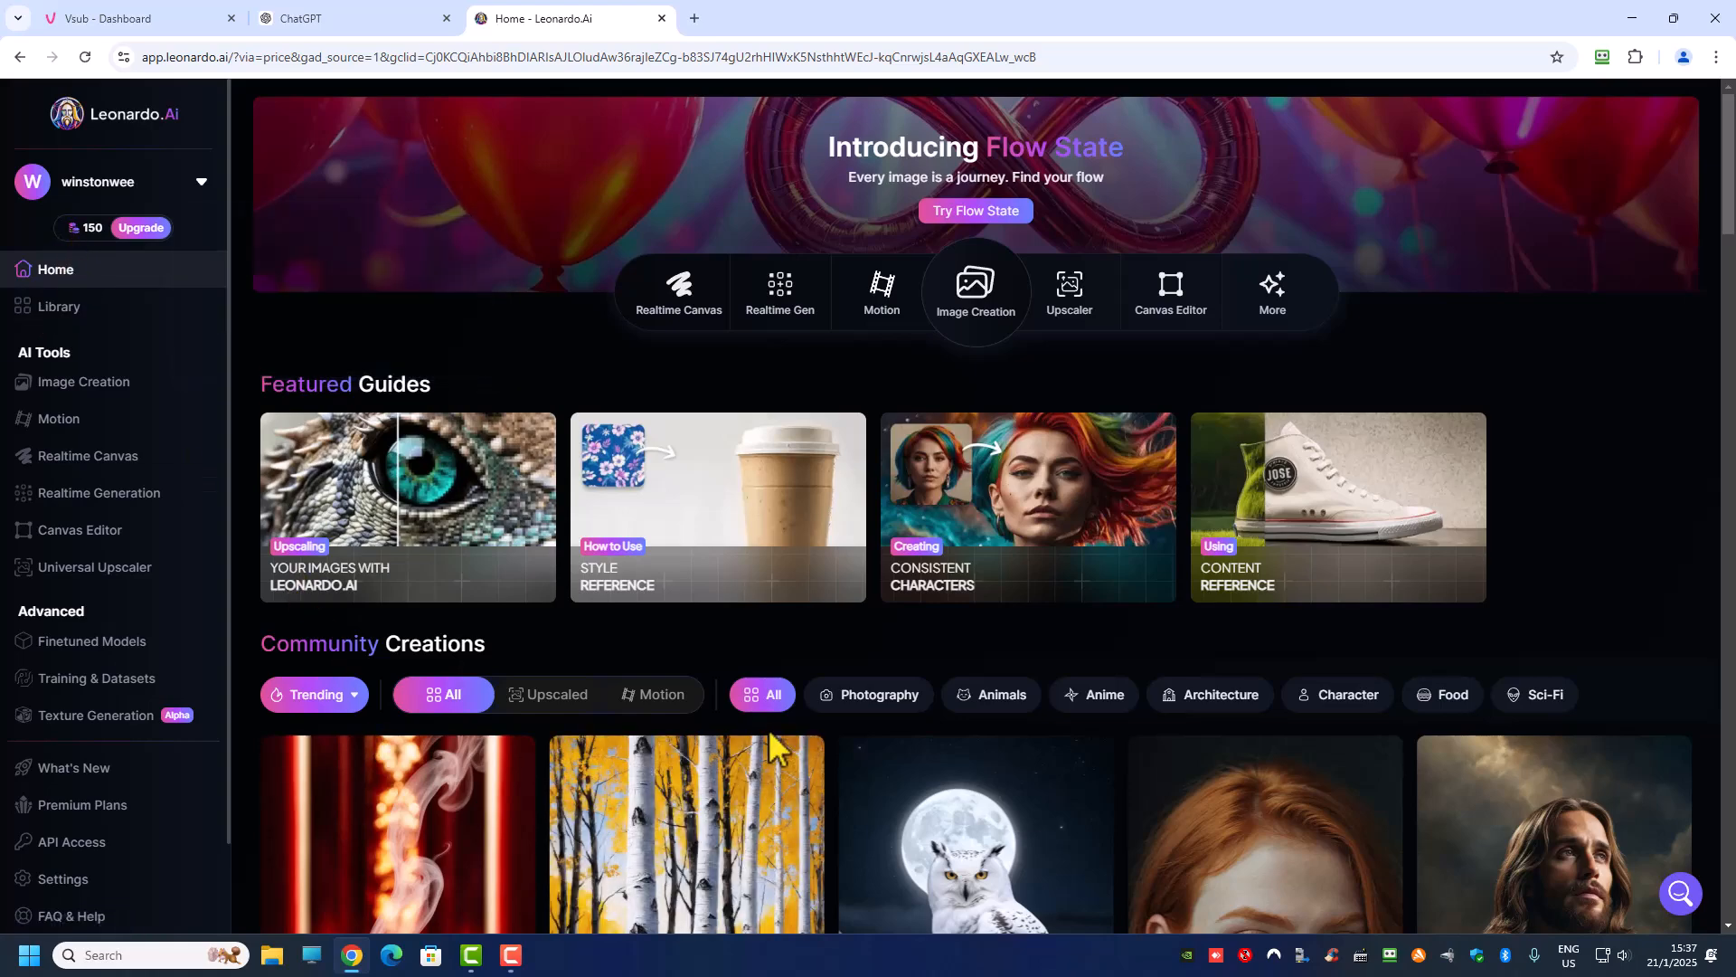
pyautogui.scroll(-3, 859, 740)
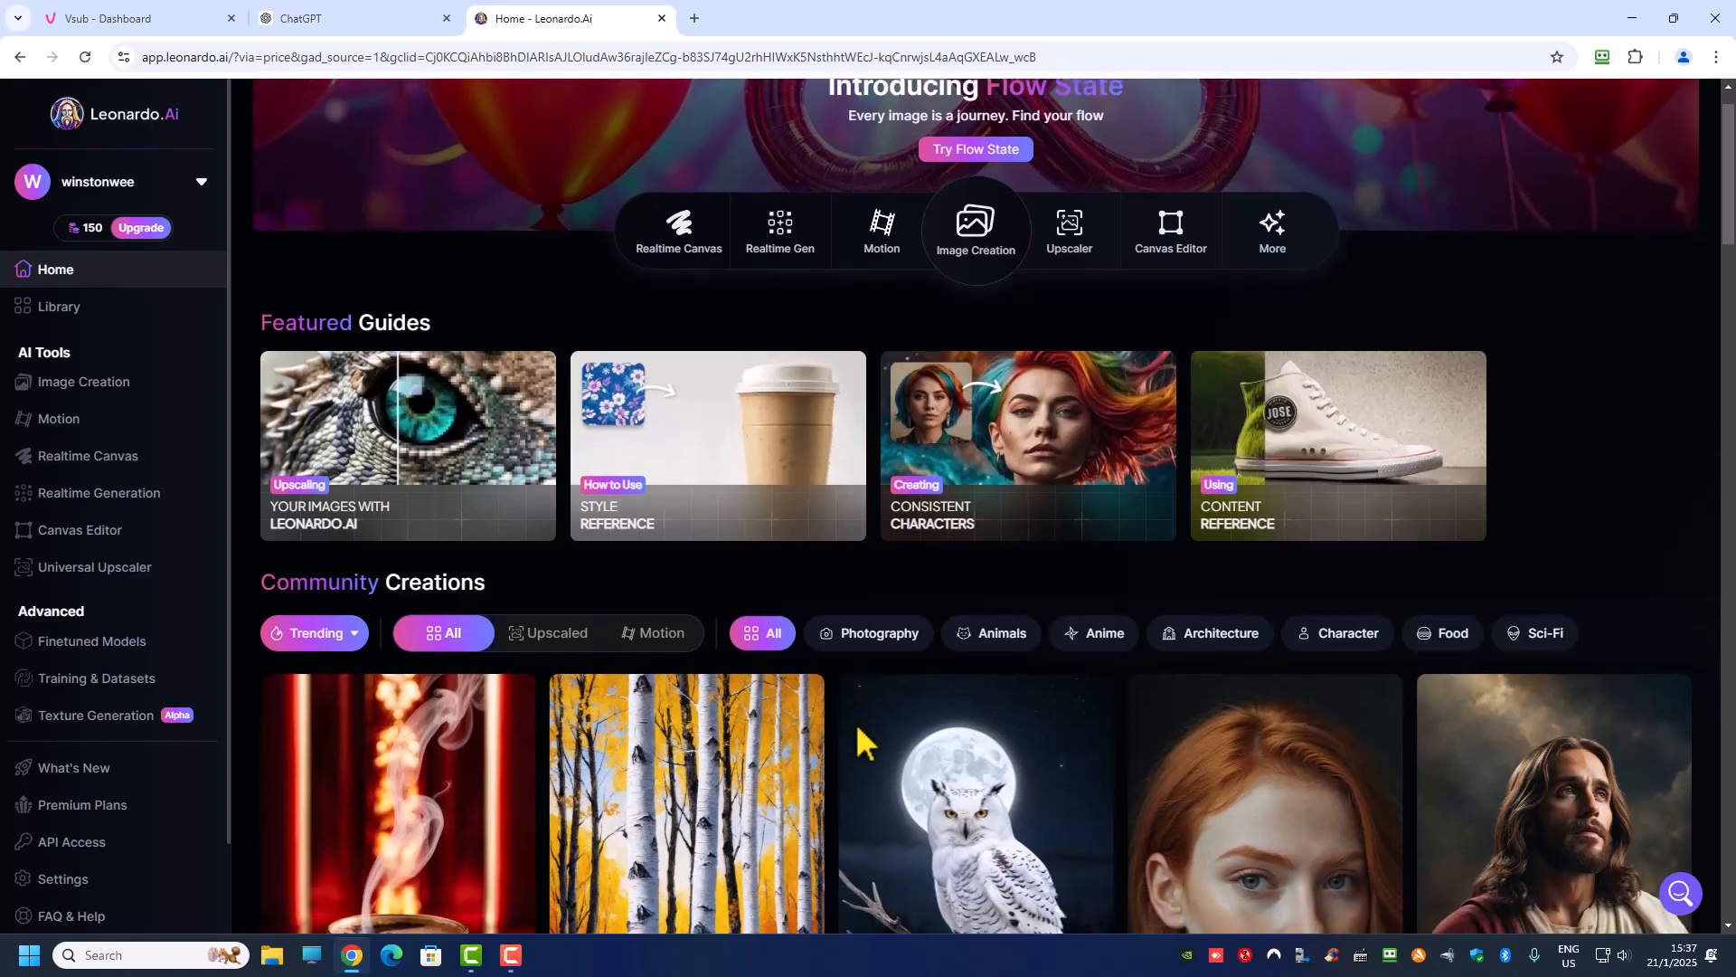
pyautogui.scroll(3, 860, 740)
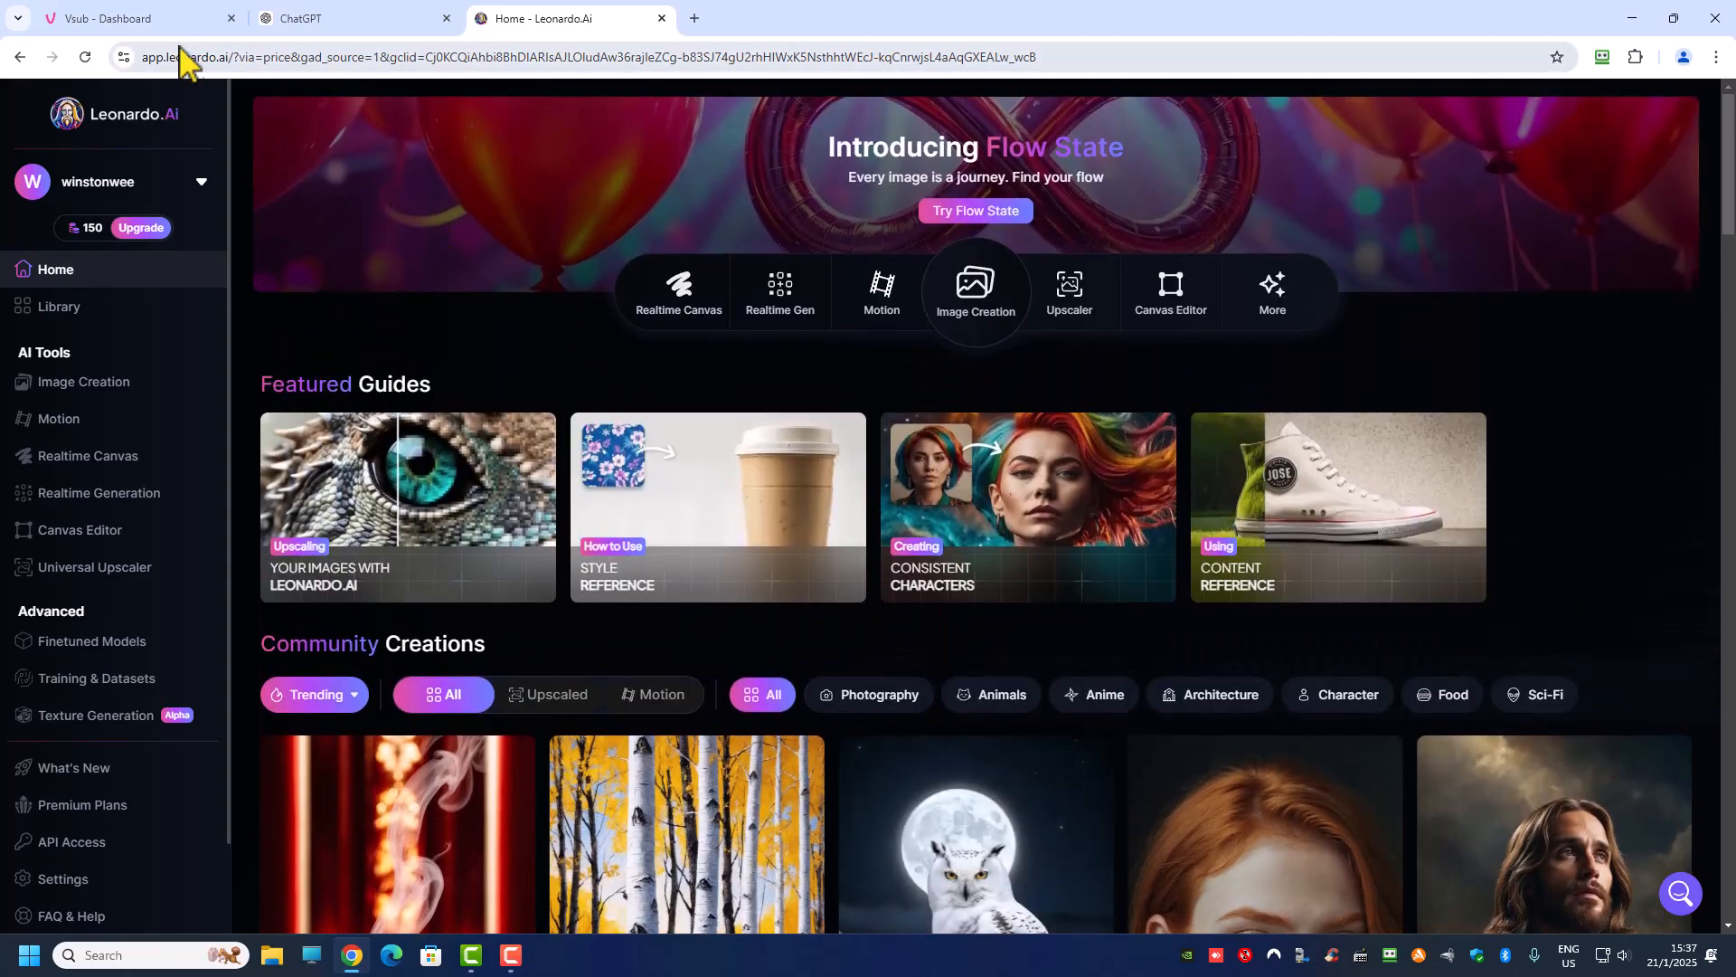
pyautogui.click(104, 18)
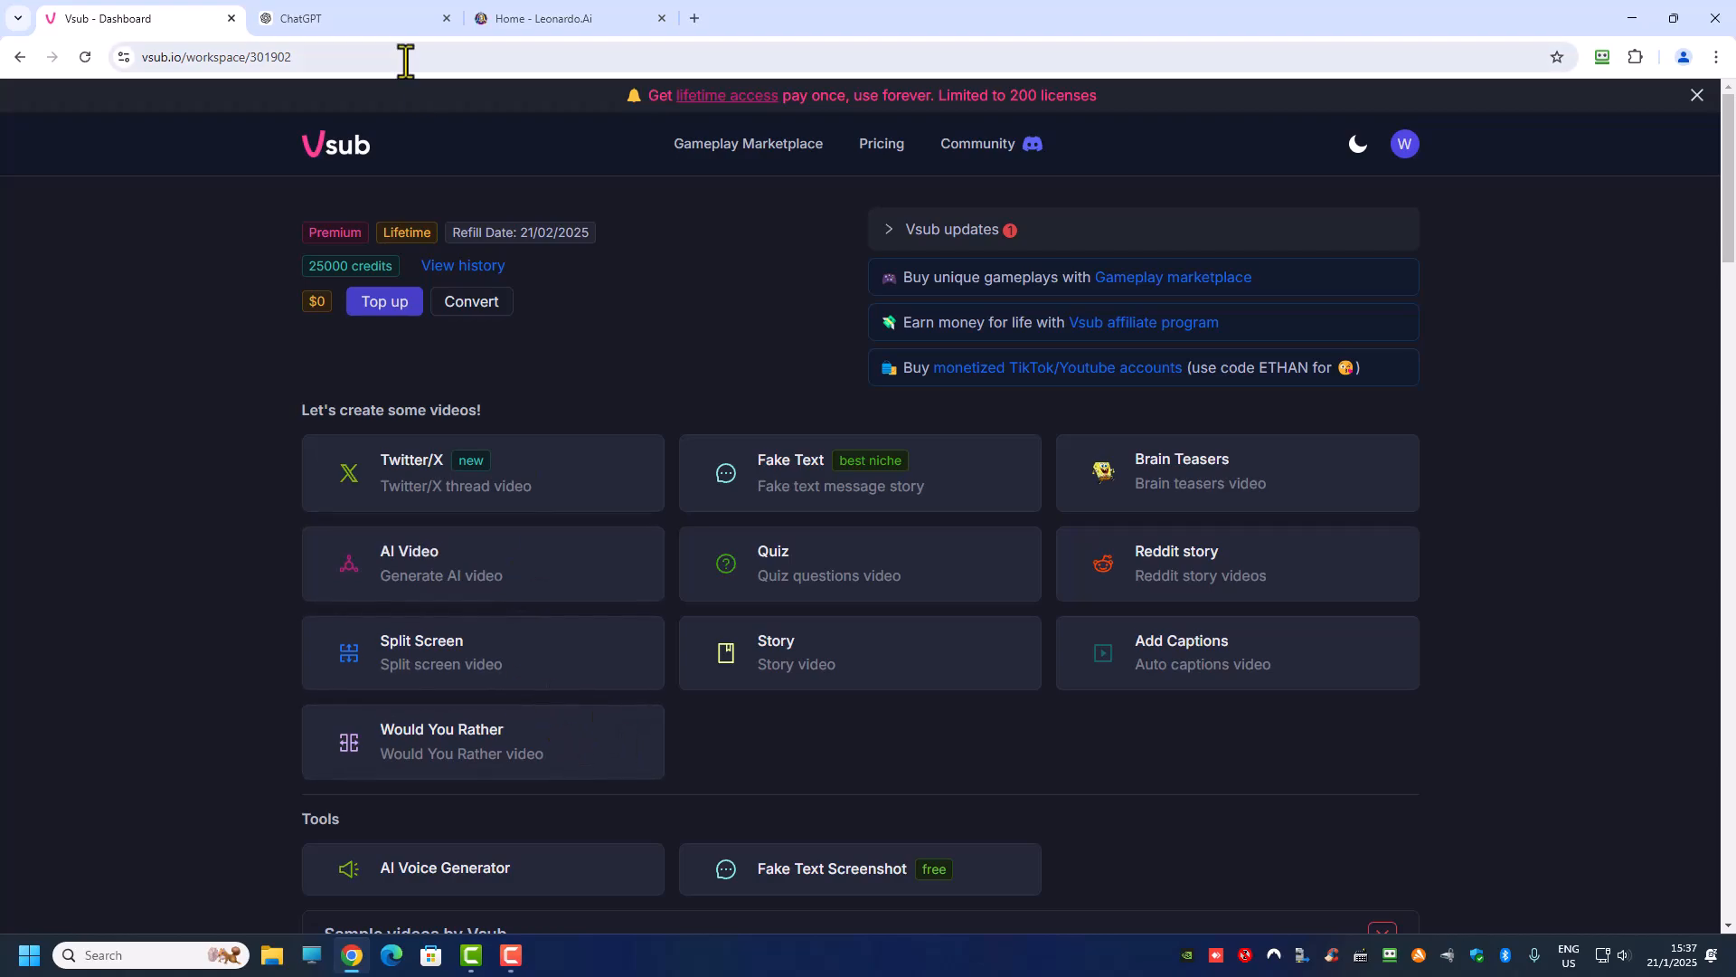
pyautogui.click(545, 20)
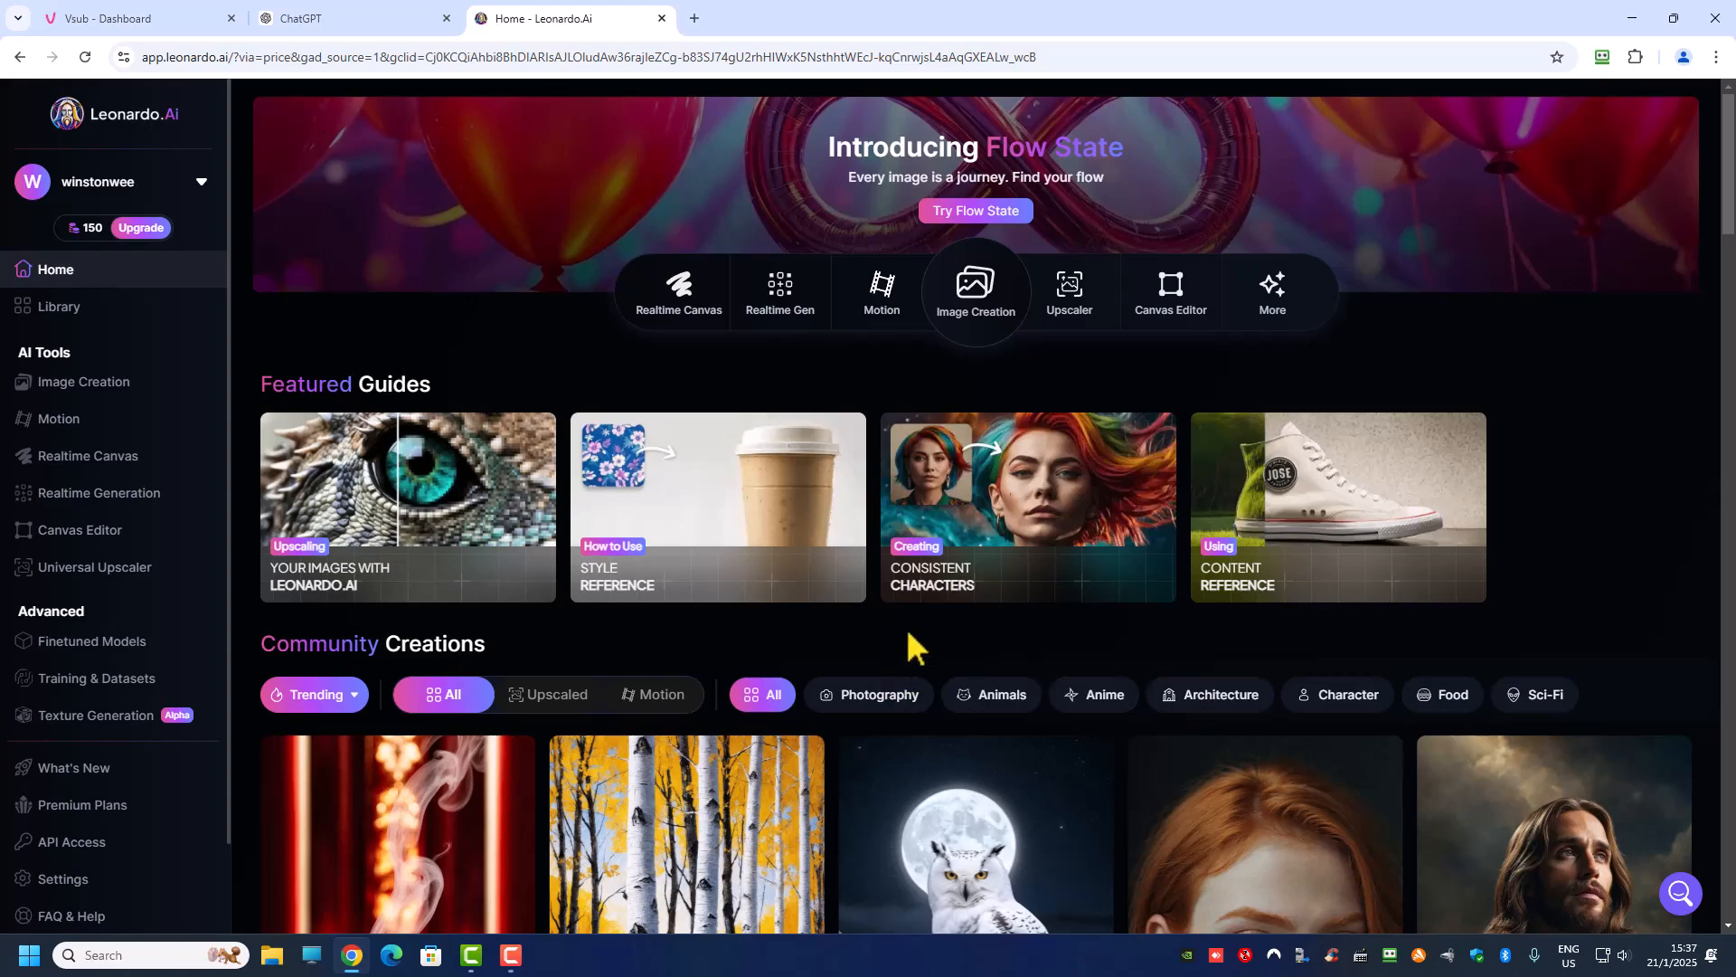
pyautogui.click(126, 20)
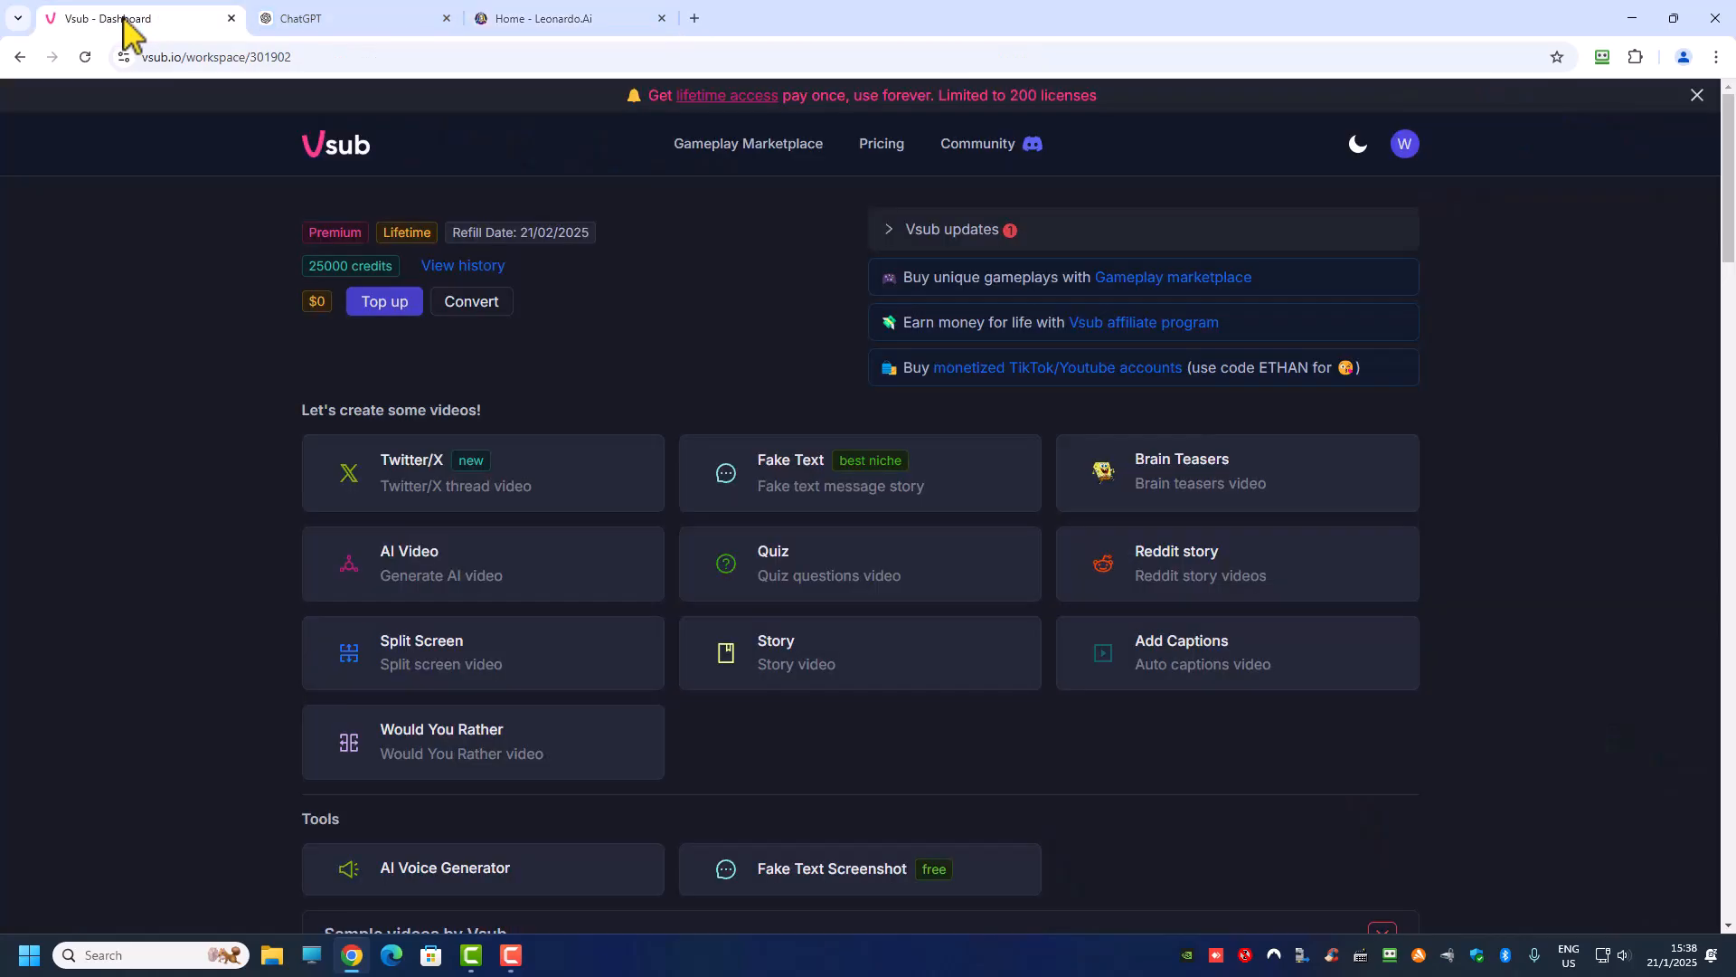
pyautogui.click(333, 25)
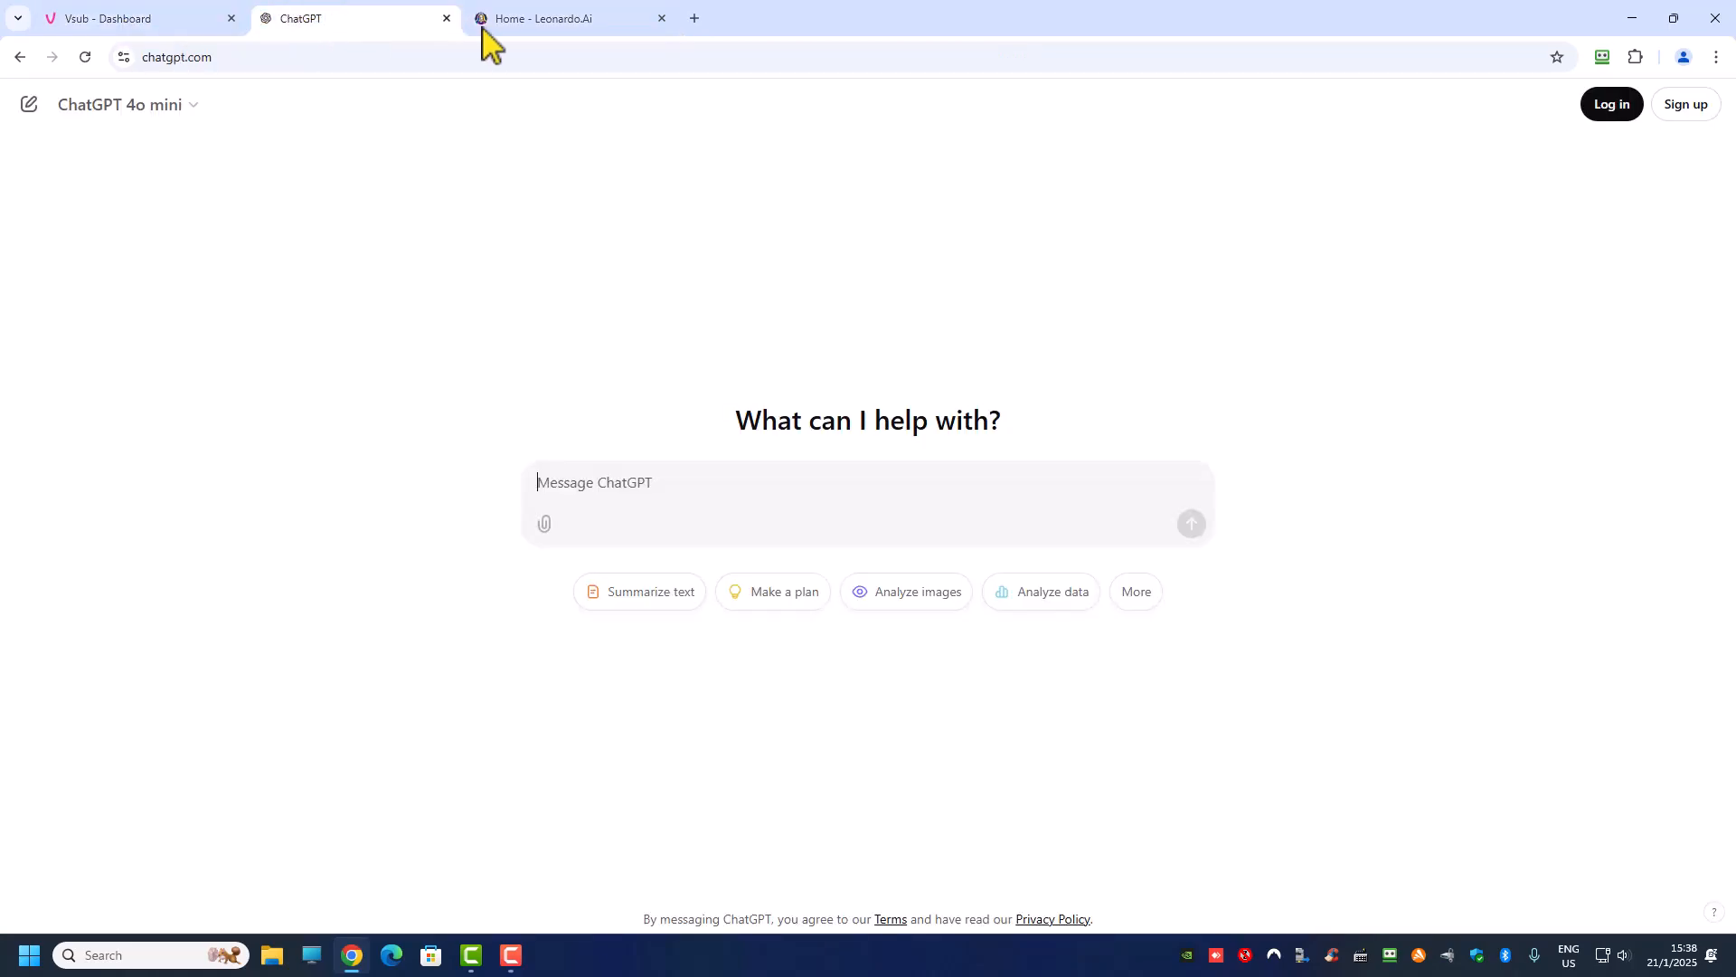
pyautogui.click(557, 25)
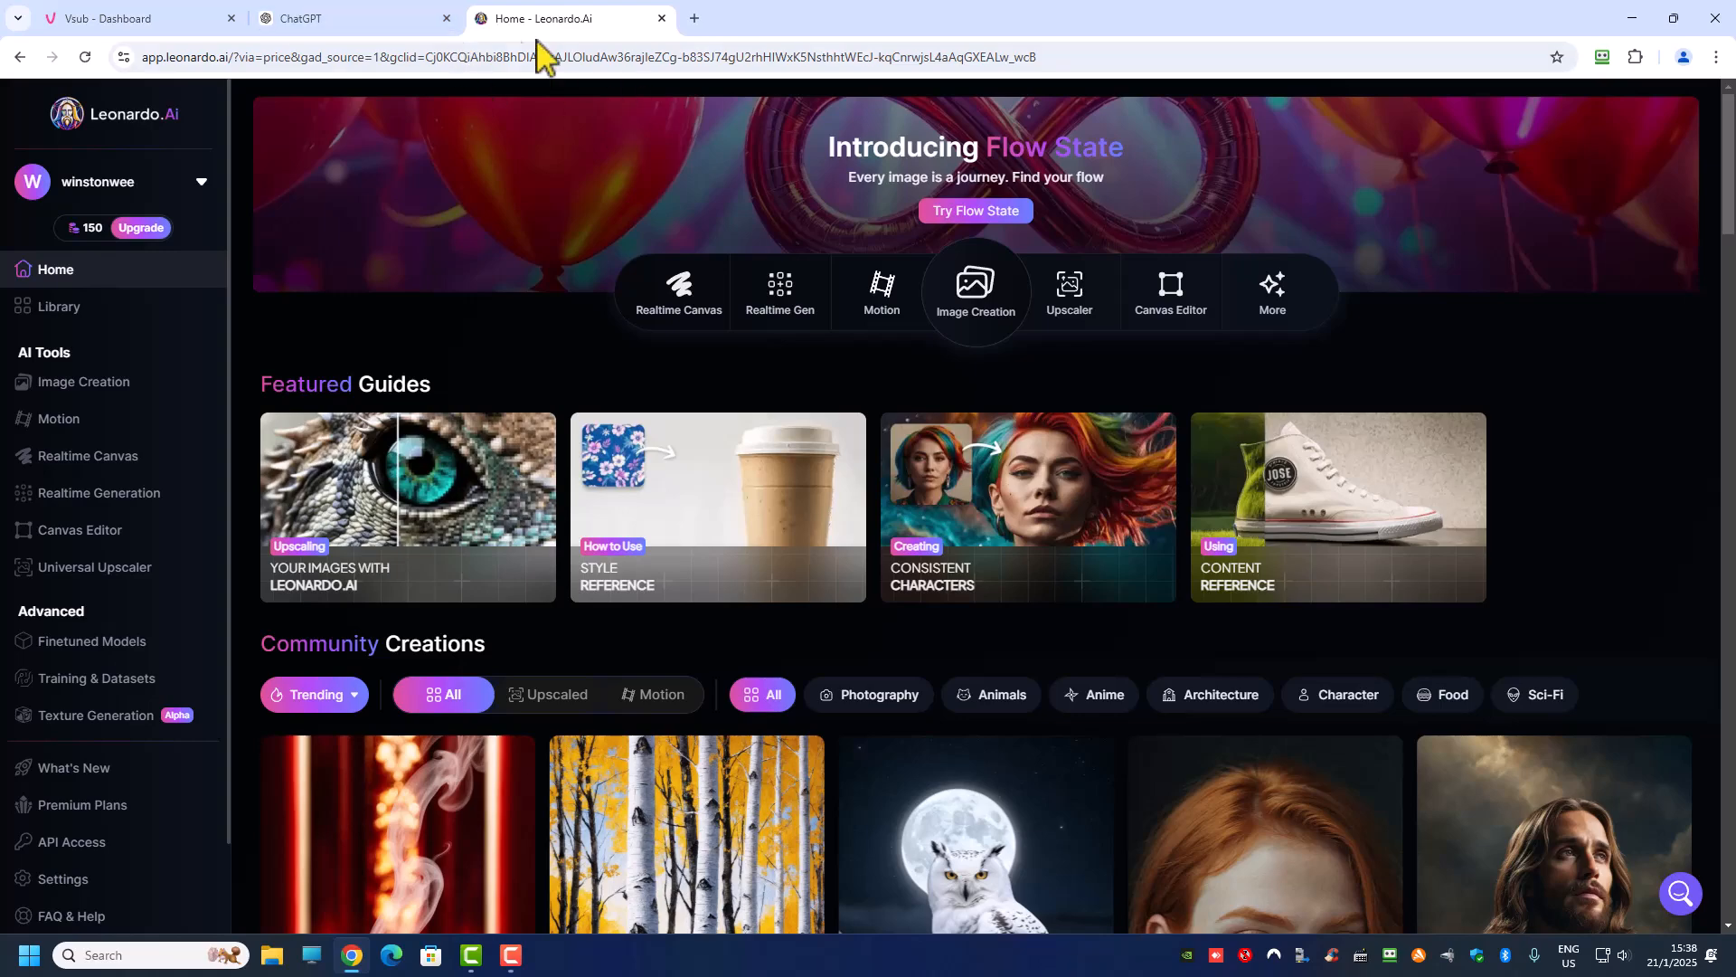
# Step: Prompt ChatGPT with "give me a 2 mins scripts for a three little pigs story" and read through the reply
pyautogui.click(332, 25)
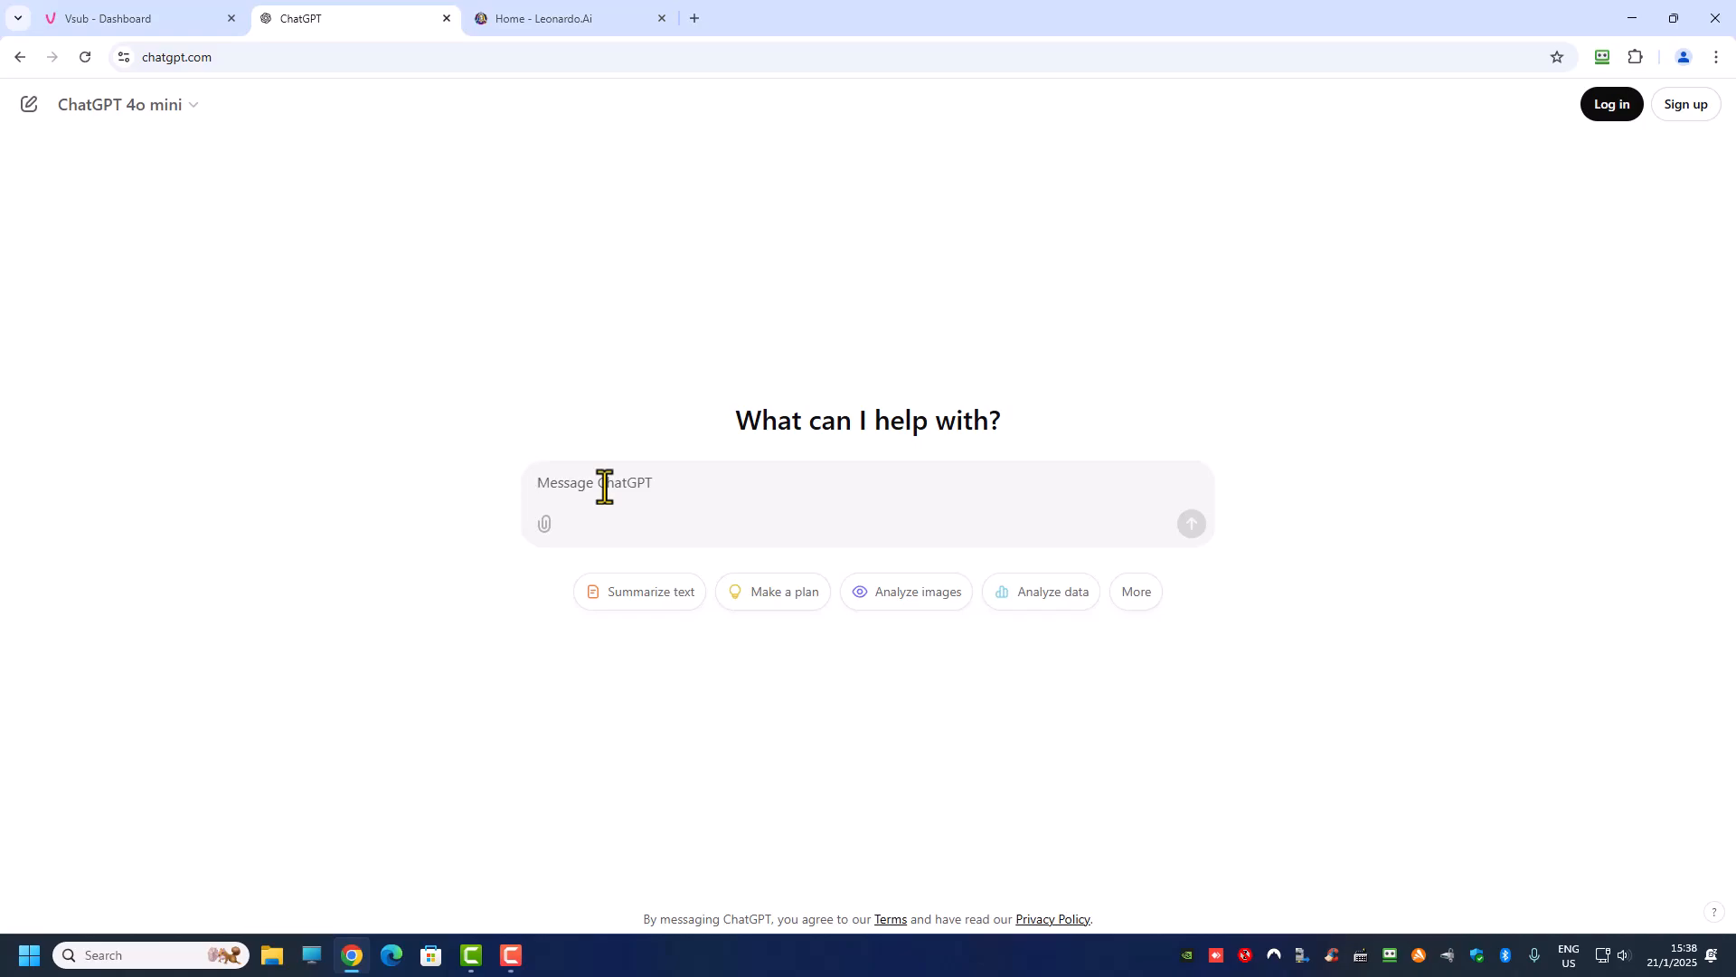
pyautogui.write('gi')
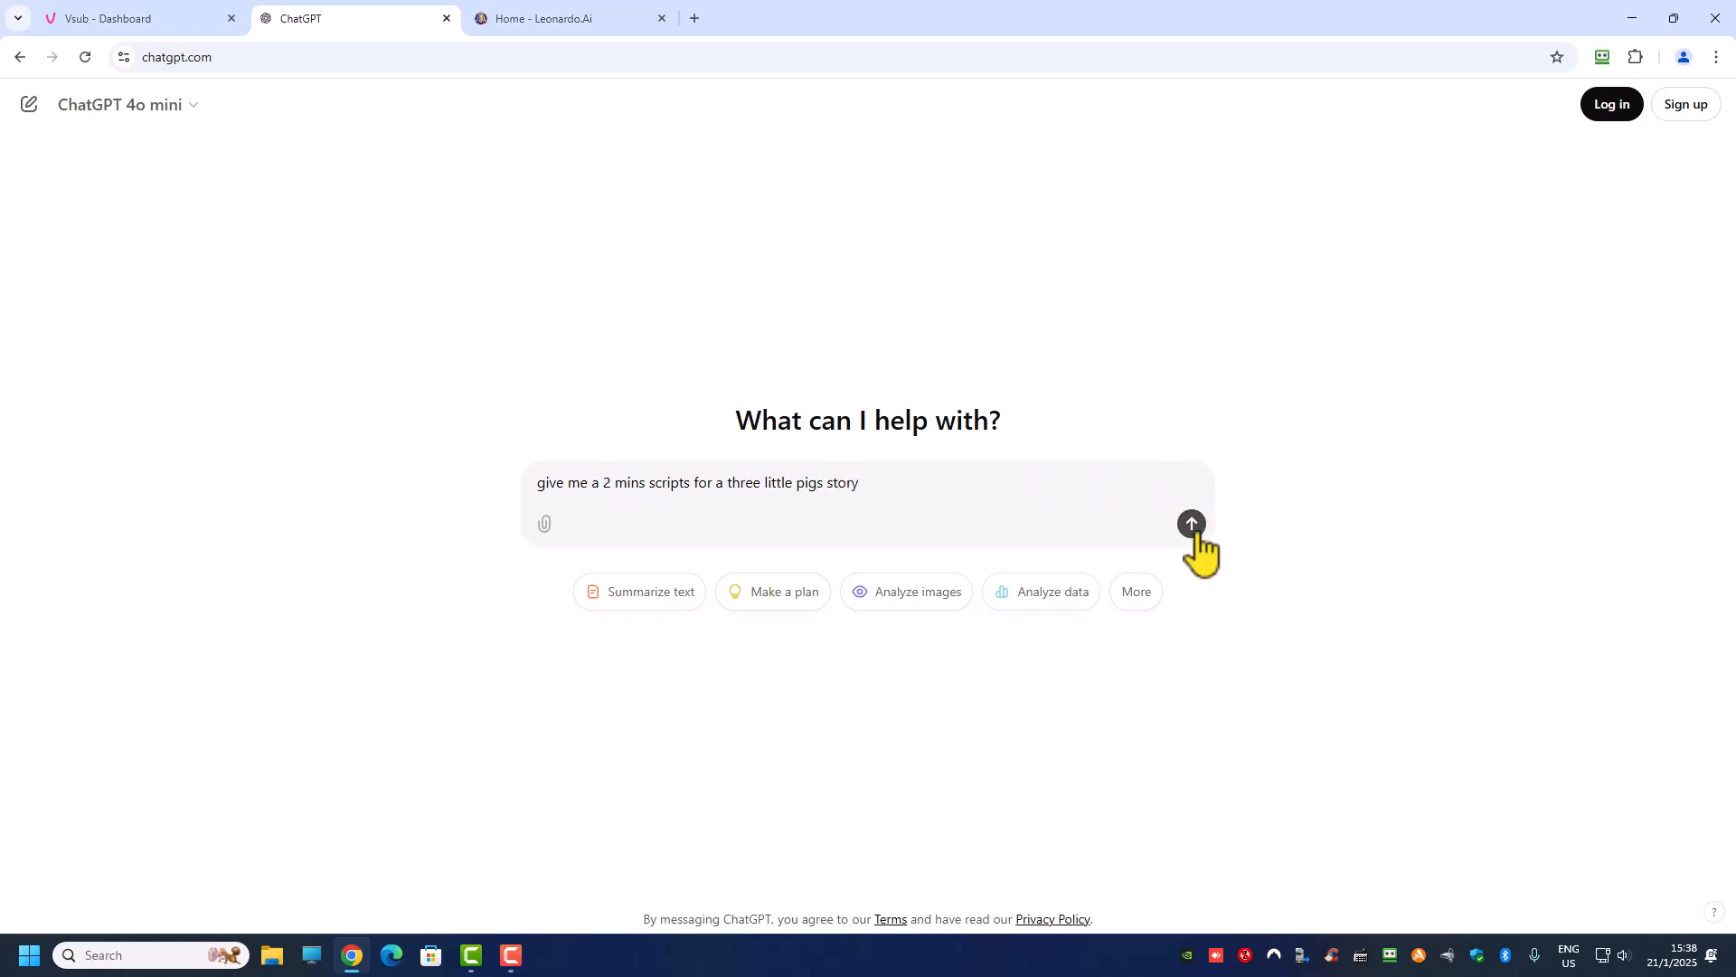
pyautogui.press('Return')
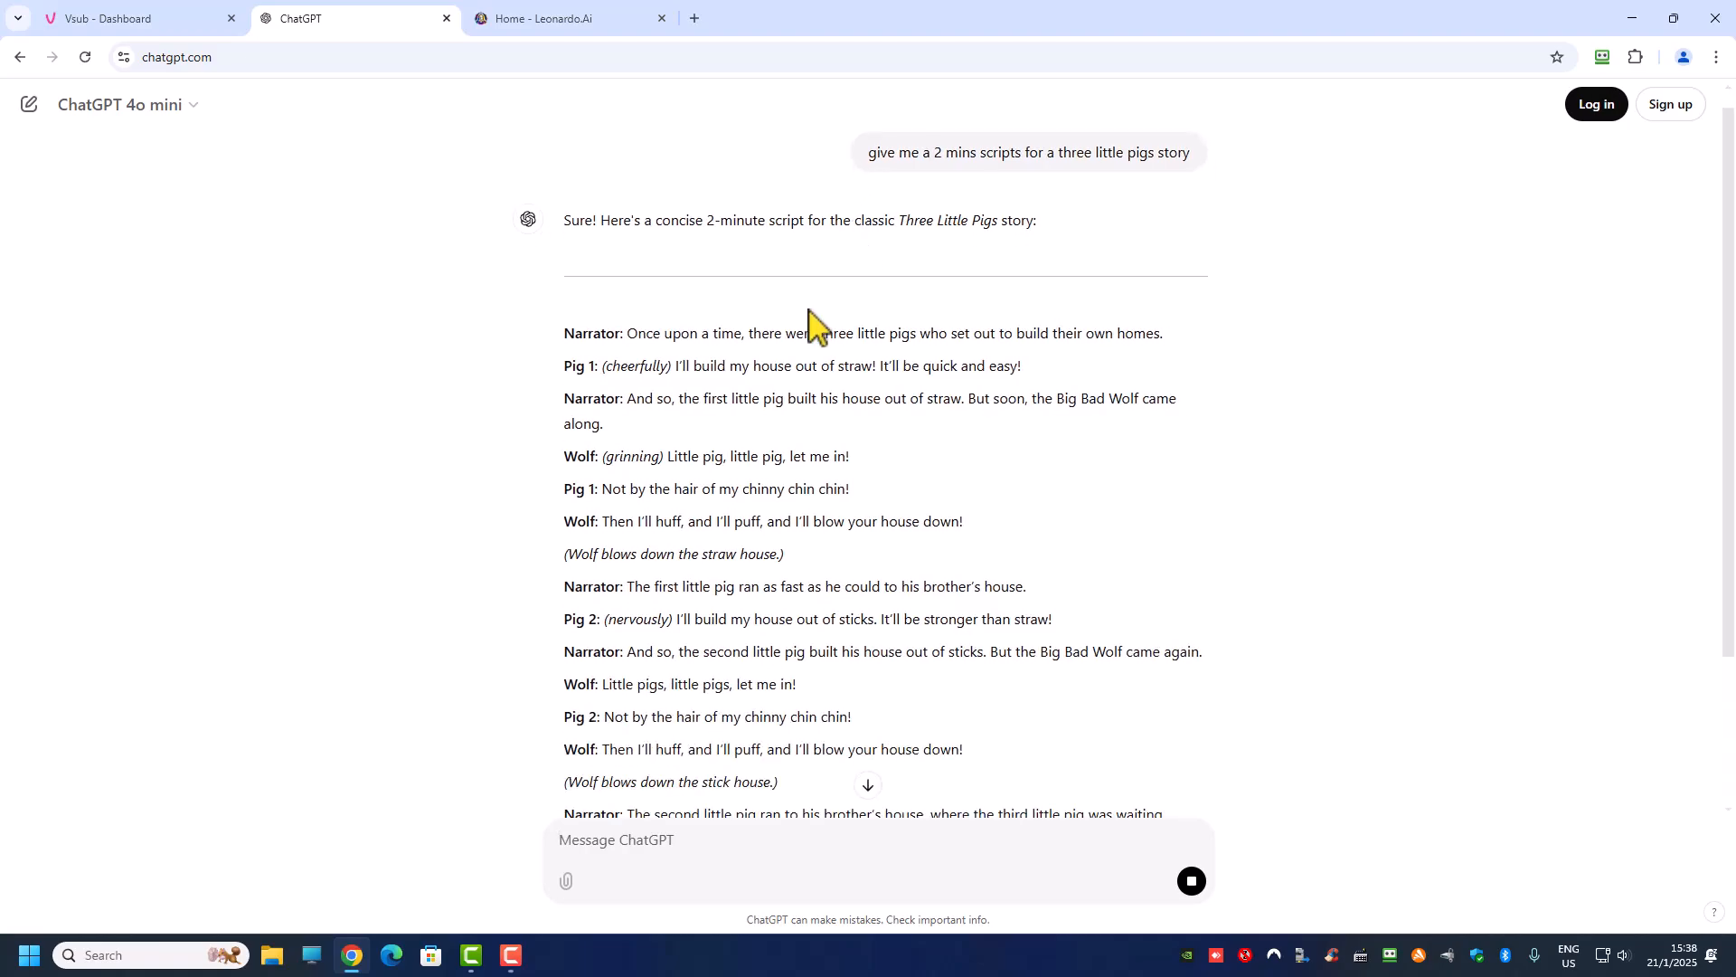
pyautogui.scroll(-4, 779, 379)
pyautogui.scroll(-4, 622, 420)
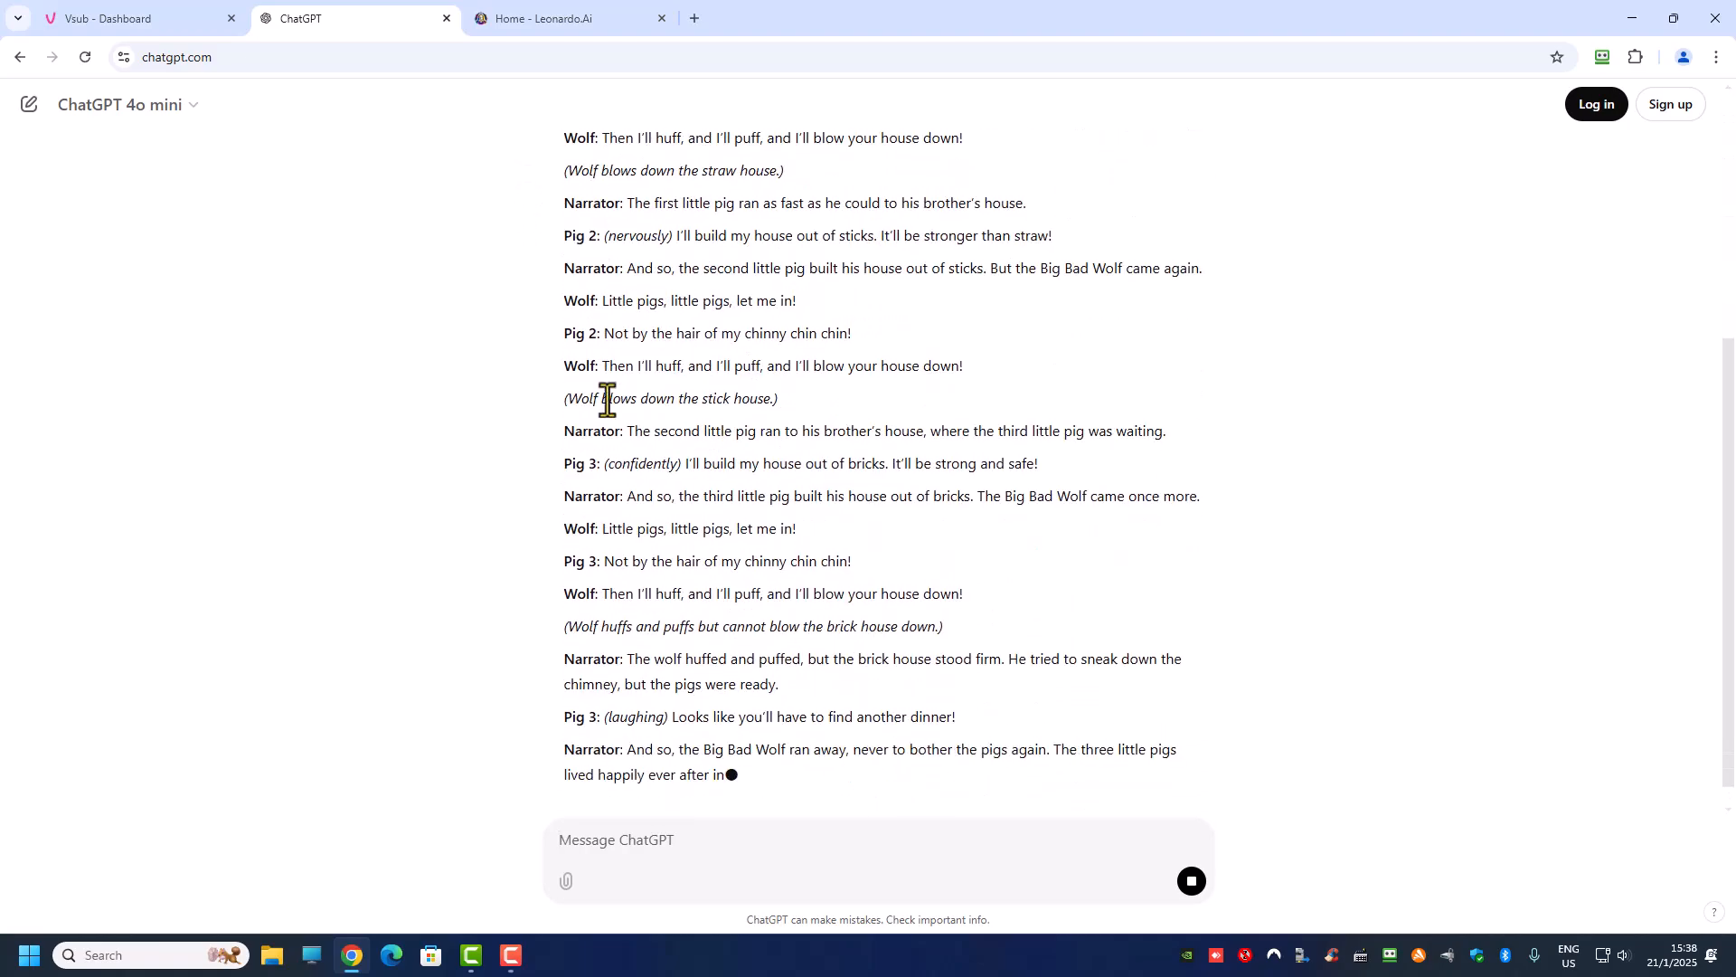
pyautogui.scroll(6, 622, 421)
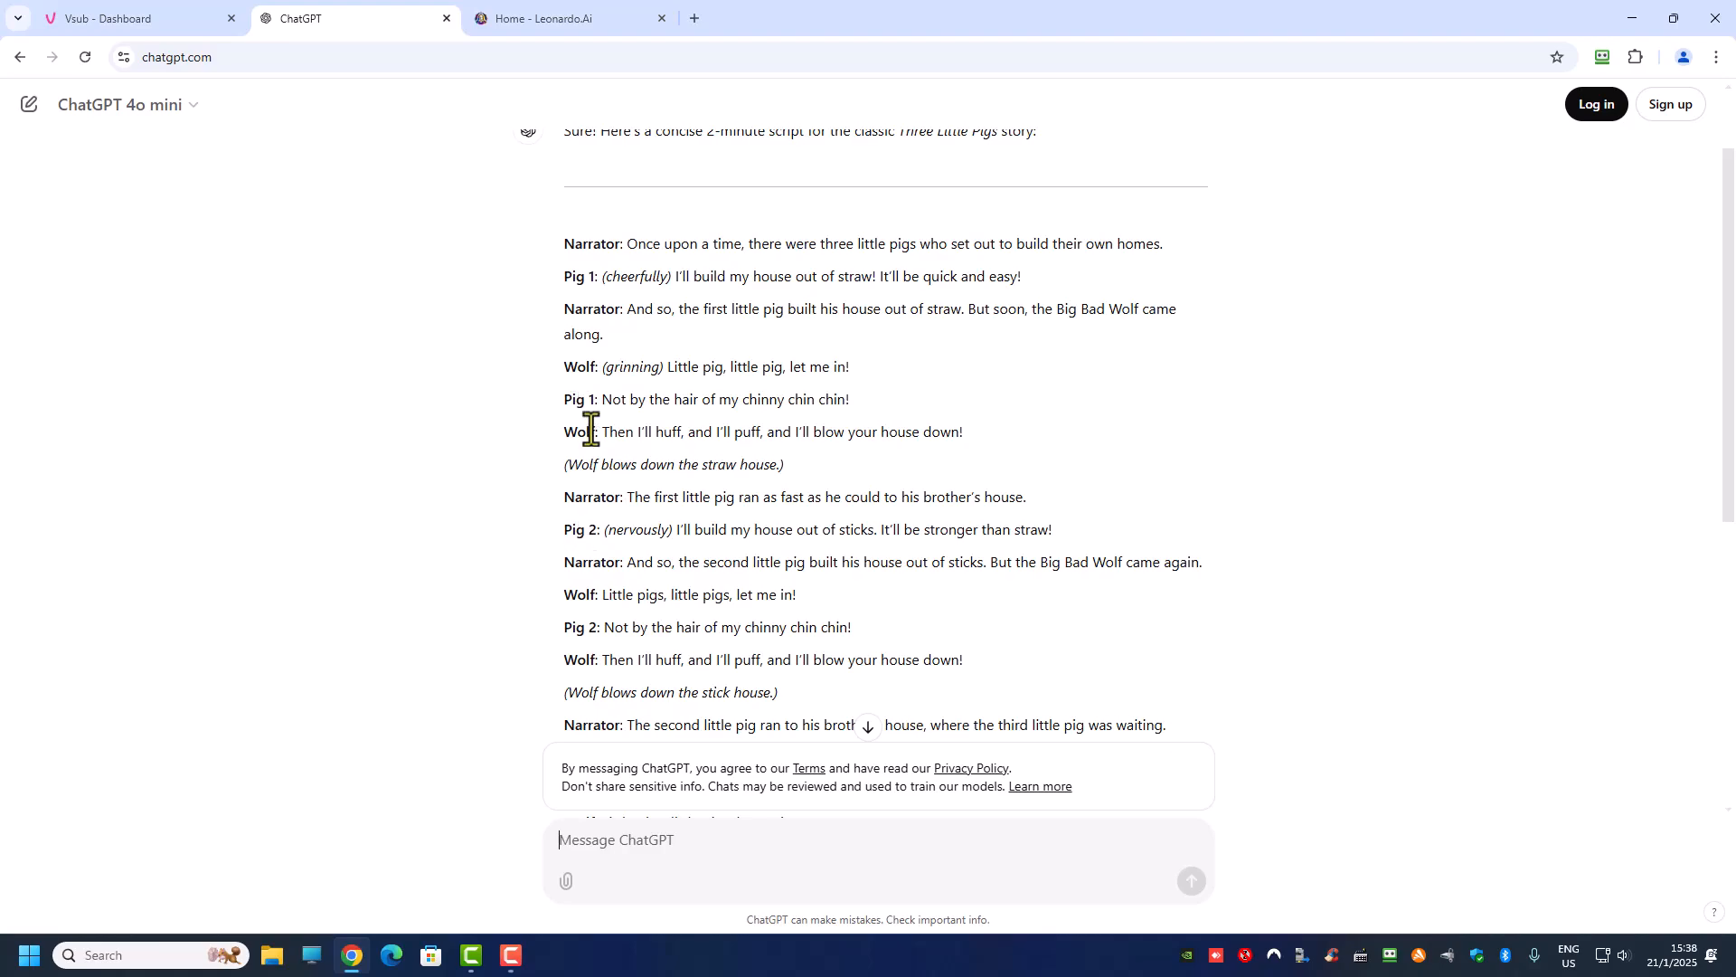
pyautogui.scroll(-6, 637, 461)
# Step: Send ChatGPT the follow-up prompt "tell me a 2 mins story on three little pigs"
pyautogui.click(614, 857)
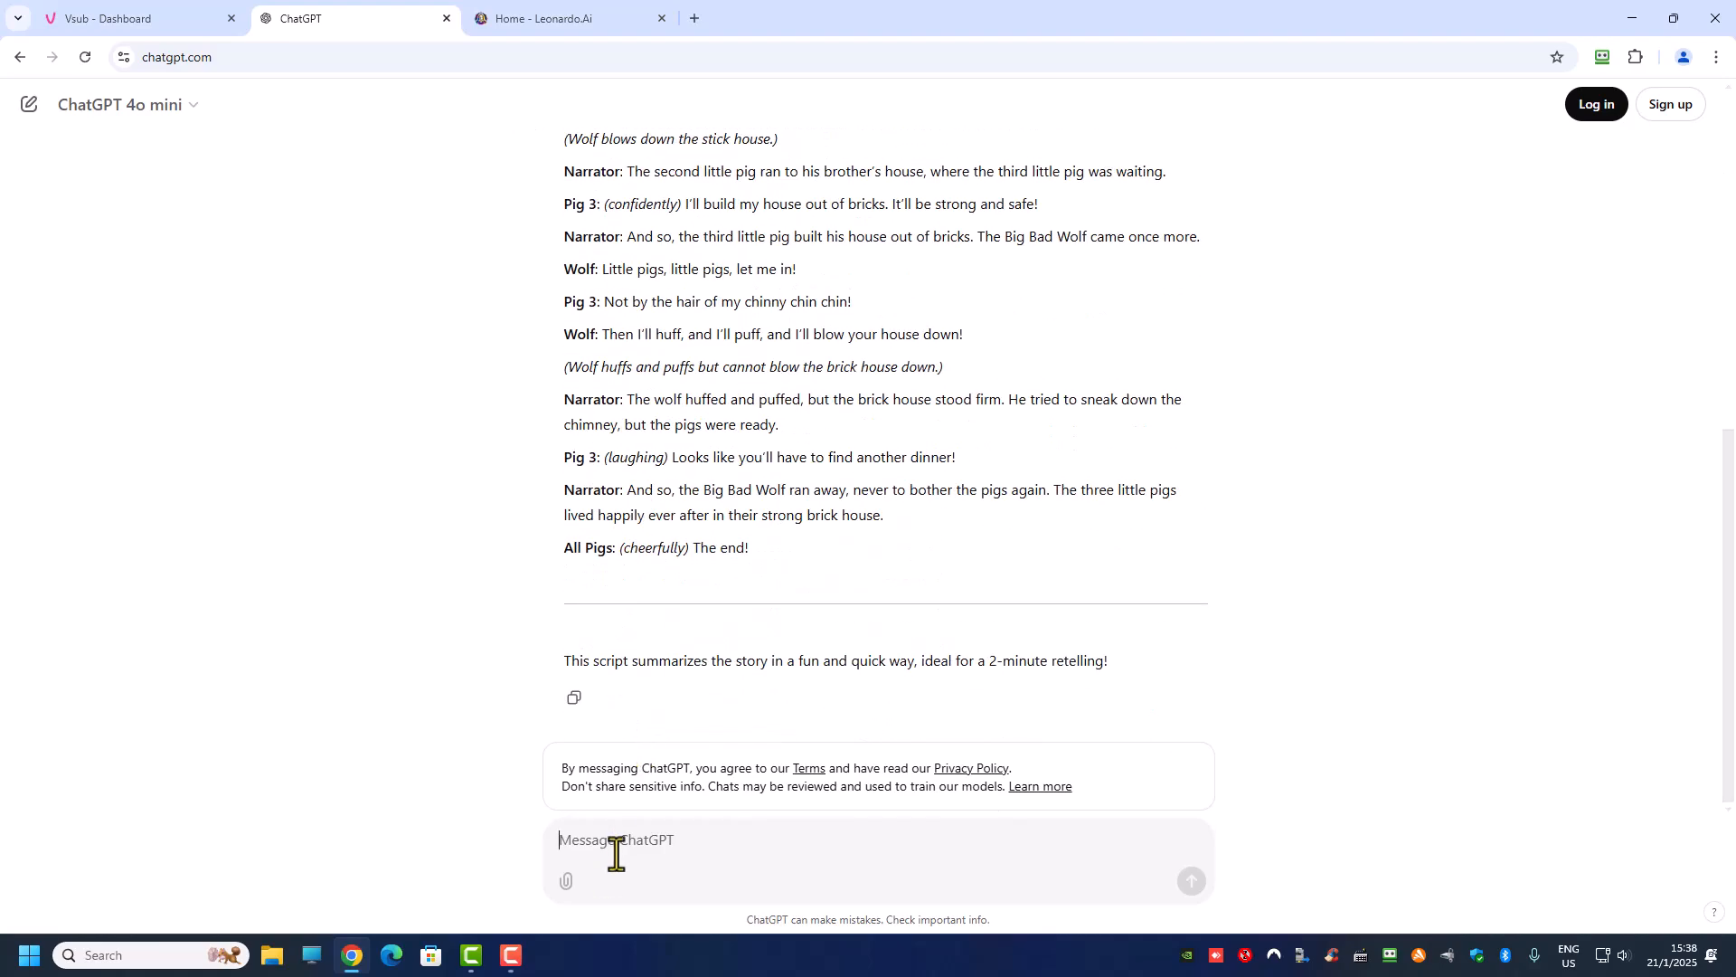
pyautogui.write('give me')
pyautogui.press('BackSpace')
pyautogui.press('BackSpace')
pyautogui.press('BackSpace')
pyautogui.press('BackSpace')
pyautogui.press('BackSpace')
pyautogui.press('BackSpace')
pyautogui.press('BackSpace')
pyautogui.write('t')
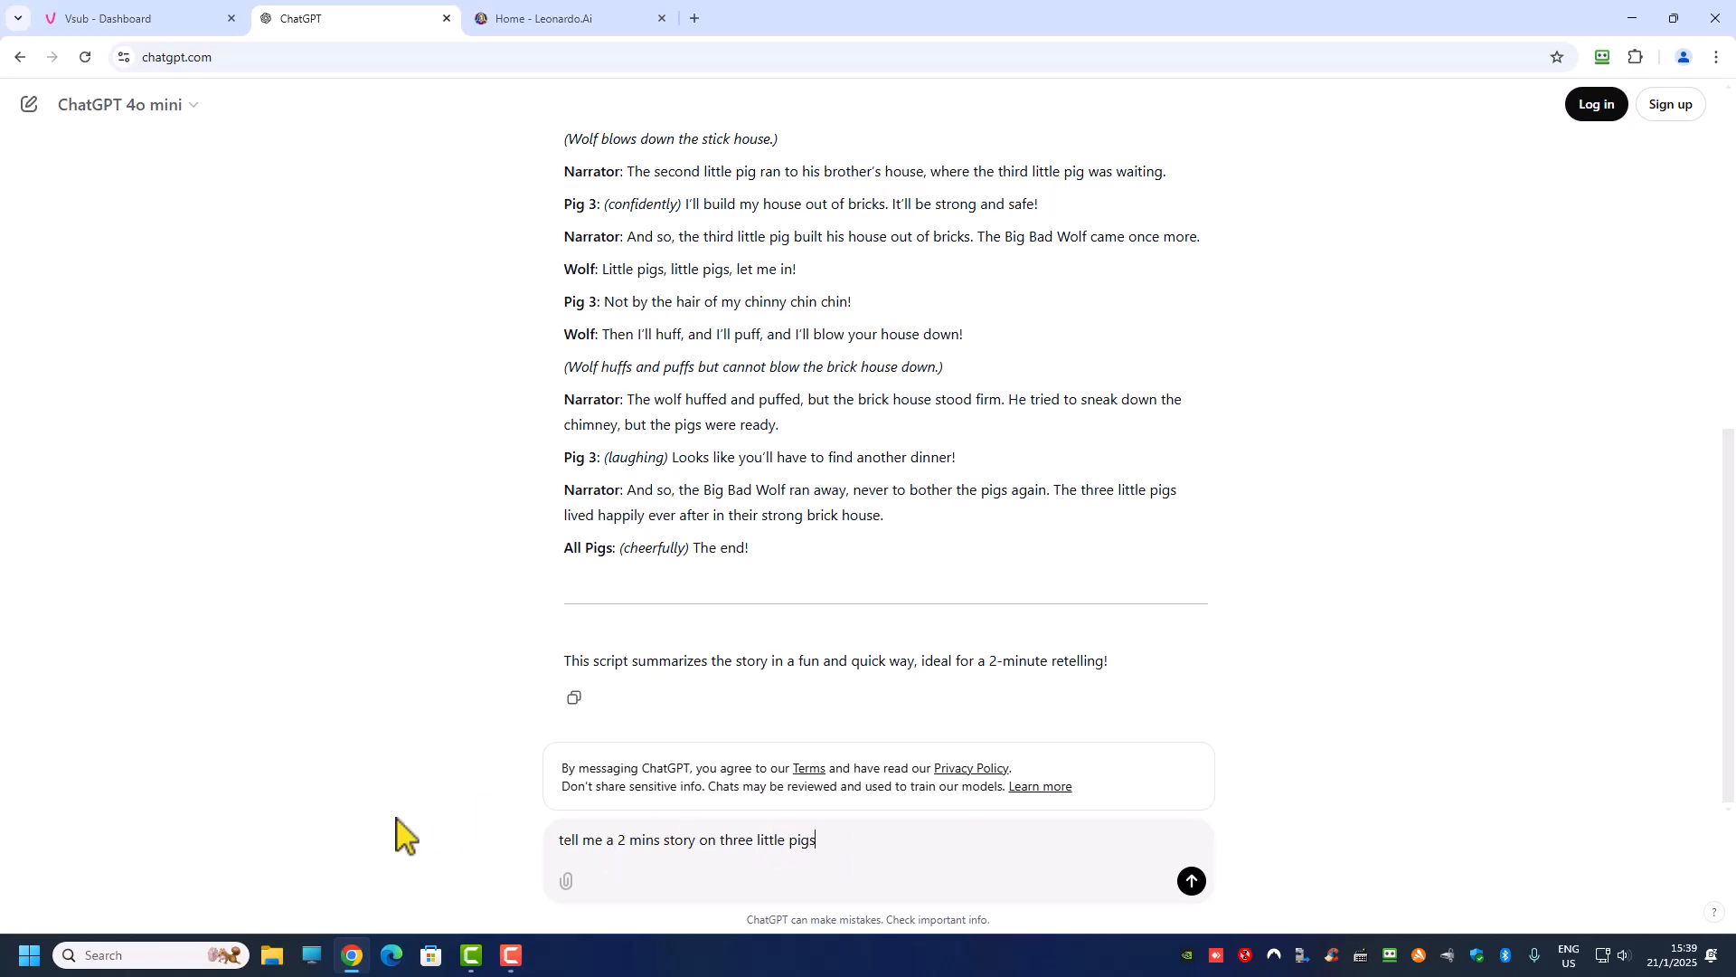
pyautogui.click(1192, 881)
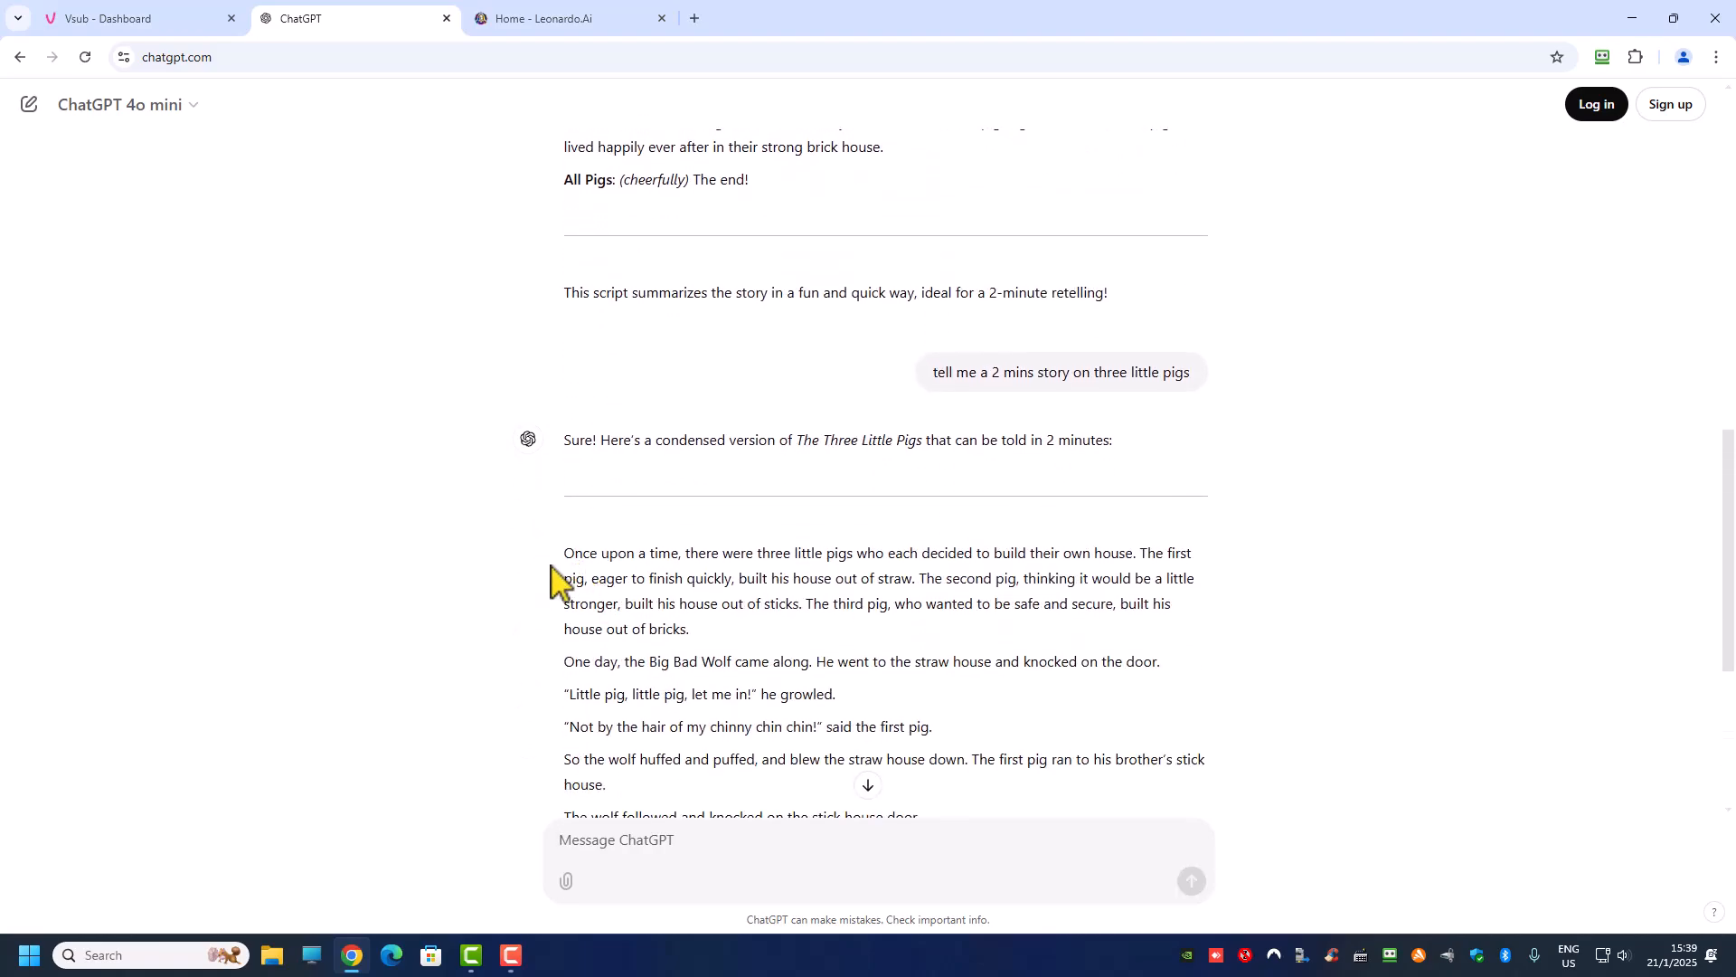
# Step: Review the condensed story and copy its text from "Once upon a time" through "strong brick house", leaving out "The end."
pyautogui.scroll(-2, 558, 579)
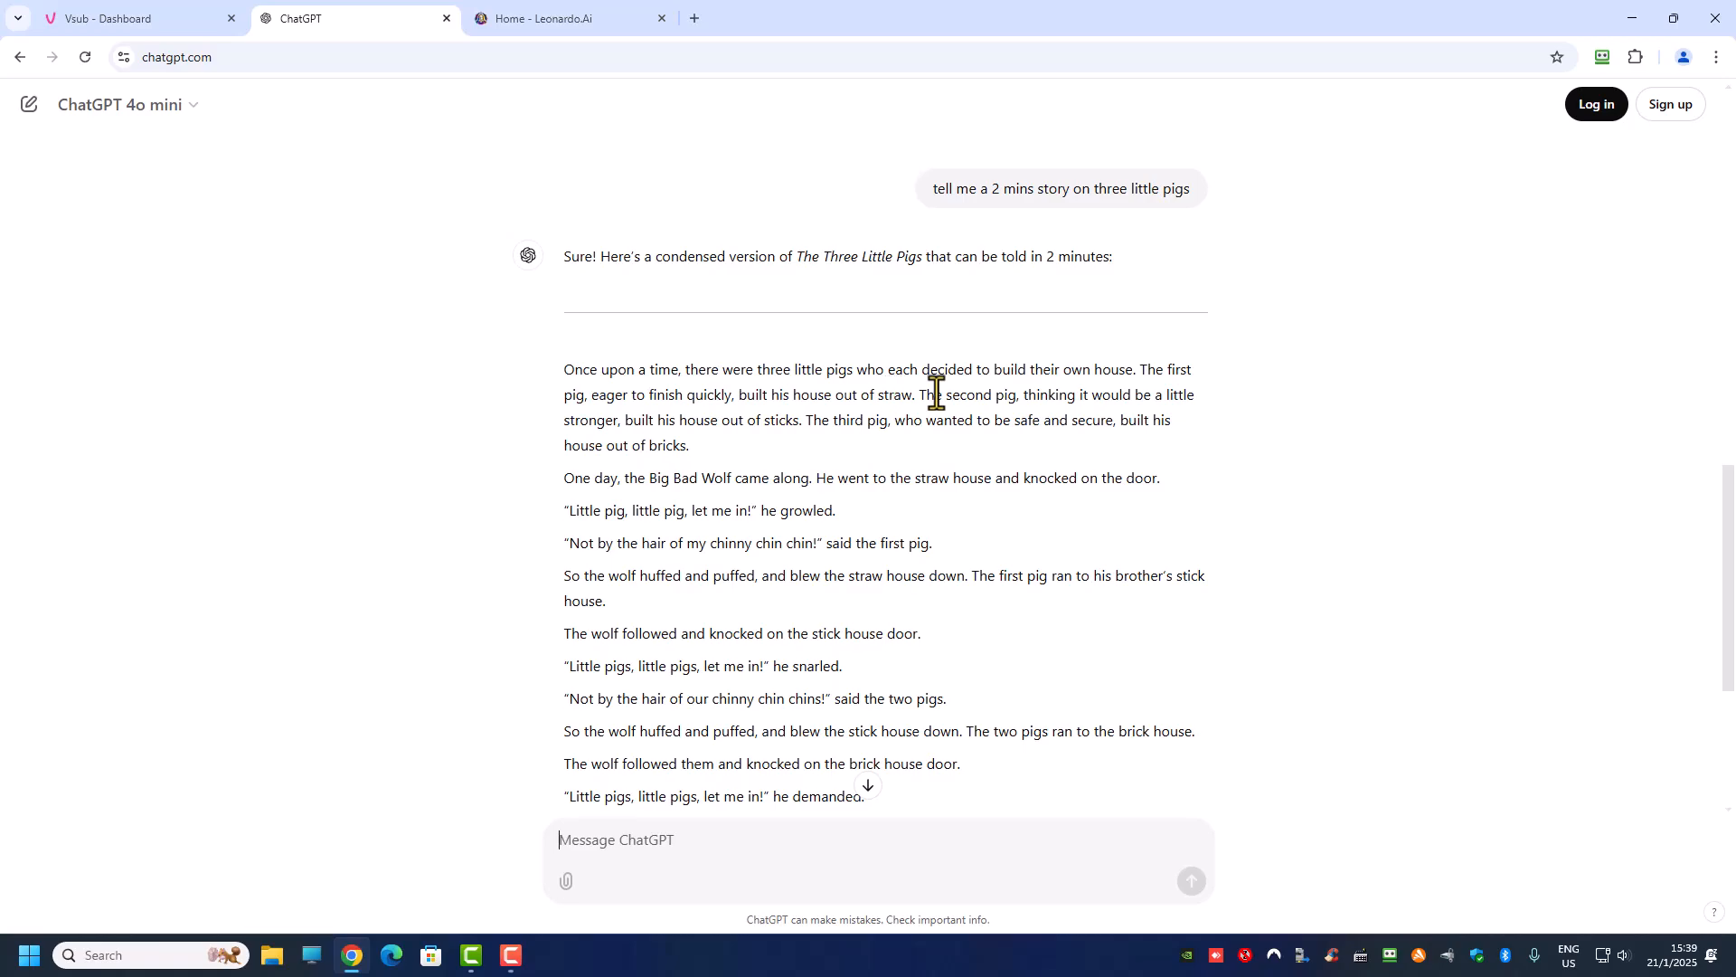
pyautogui.scroll(-4, 800, 599)
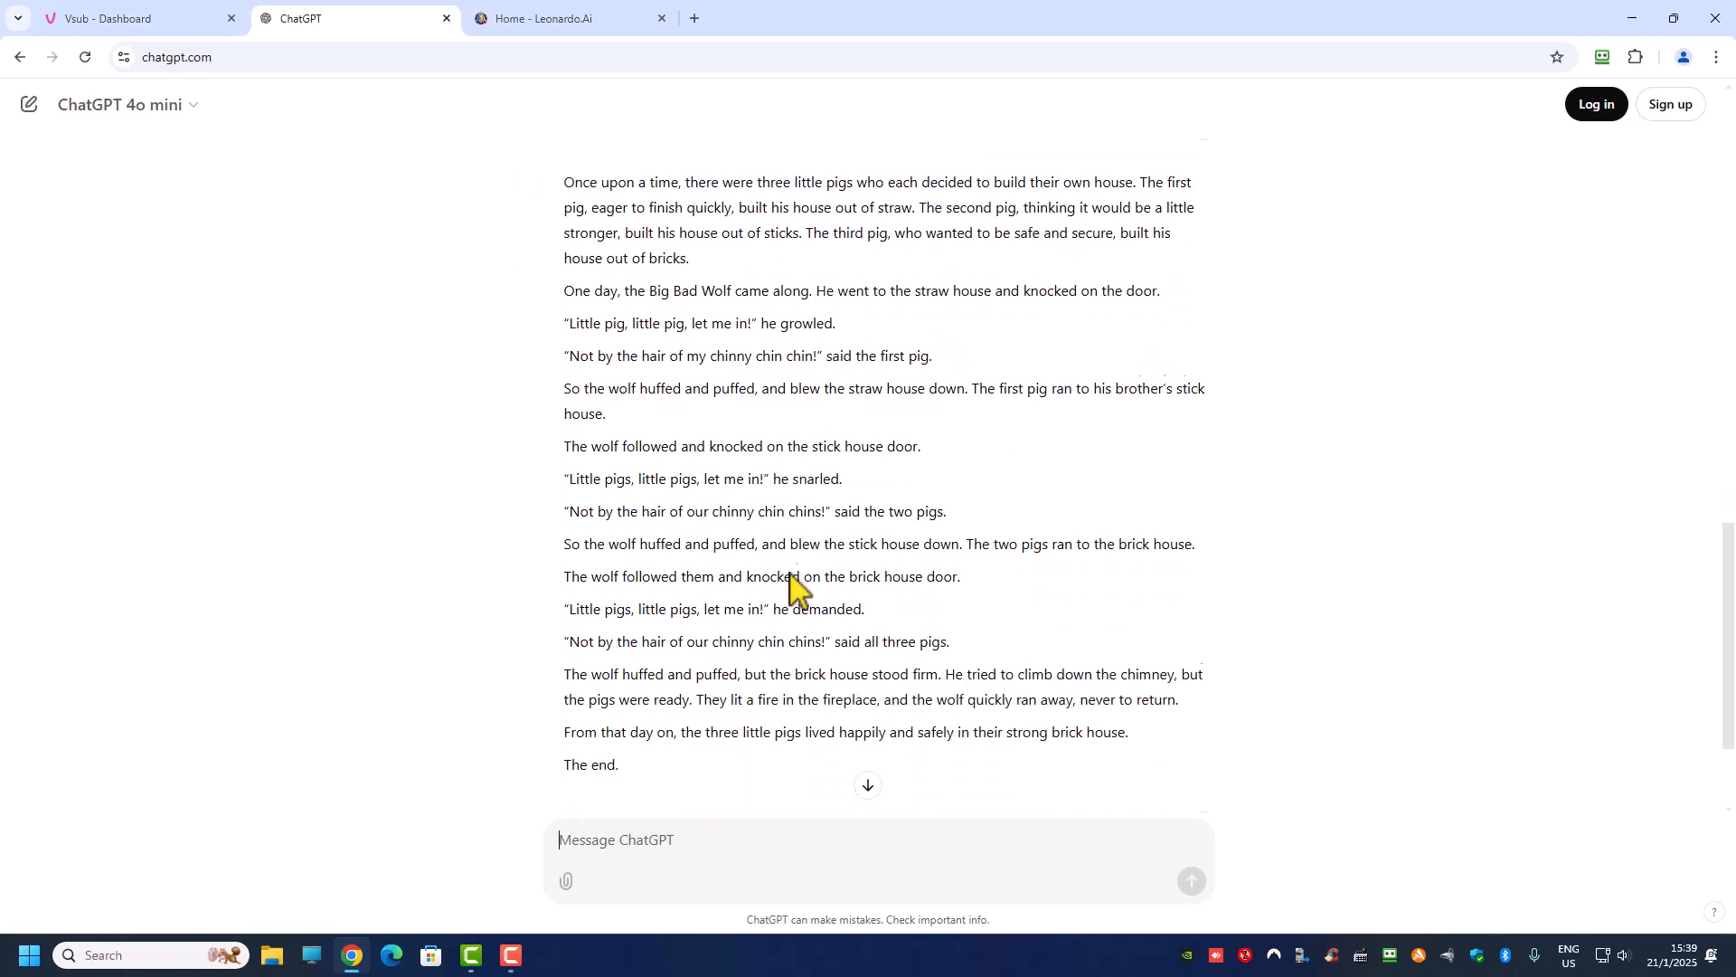
pyautogui.scroll(1, 792, 590)
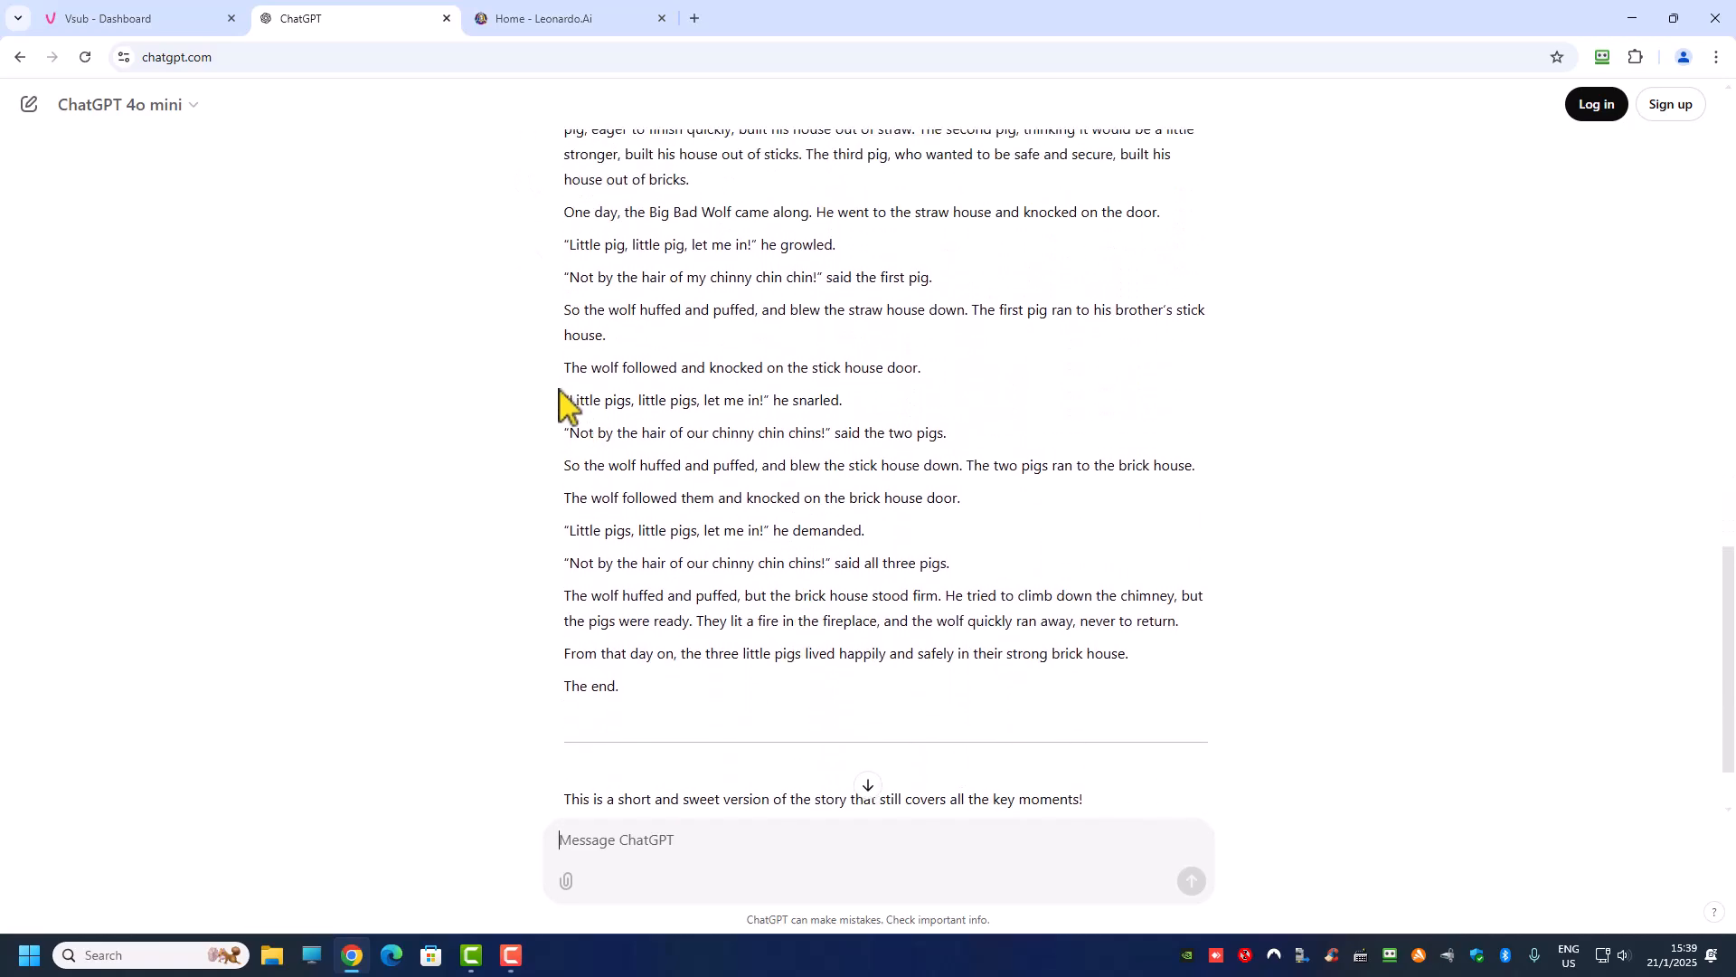
pyautogui.moveTo(563, 400); pyautogui.dragTo(845, 402)
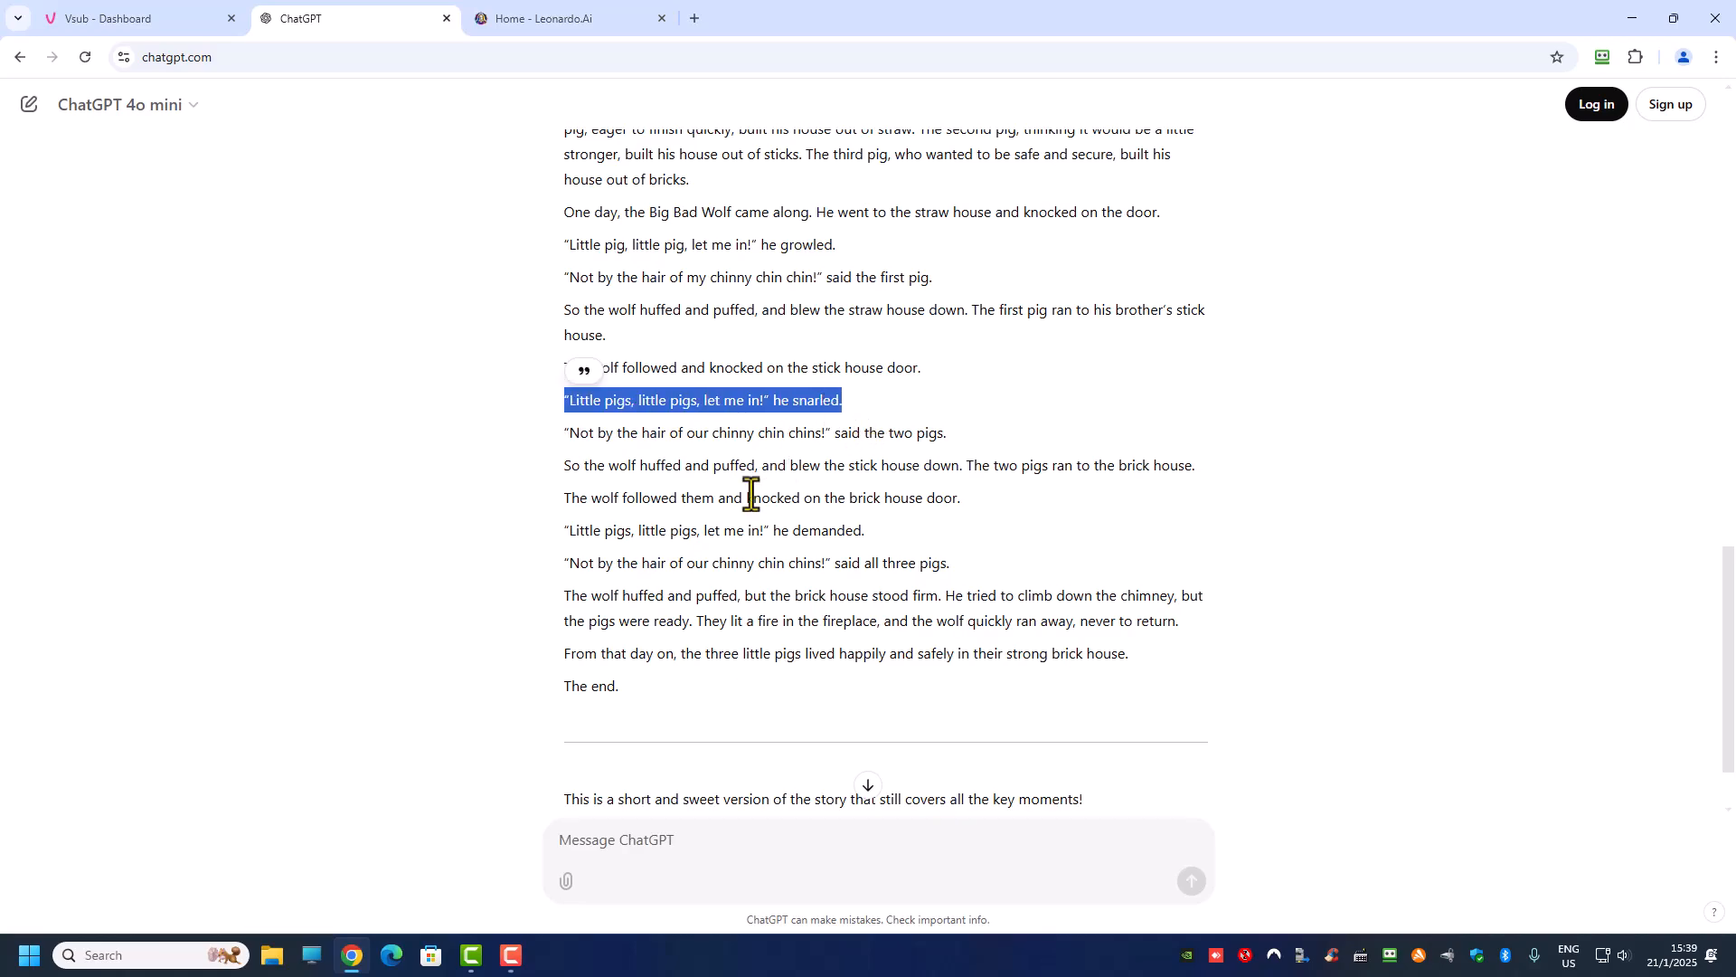
pyautogui.scroll(2, 751, 496)
pyautogui.scroll(-1, 756, 497)
pyautogui.moveTo(563, 190); pyautogui.dragTo(1155, 747)
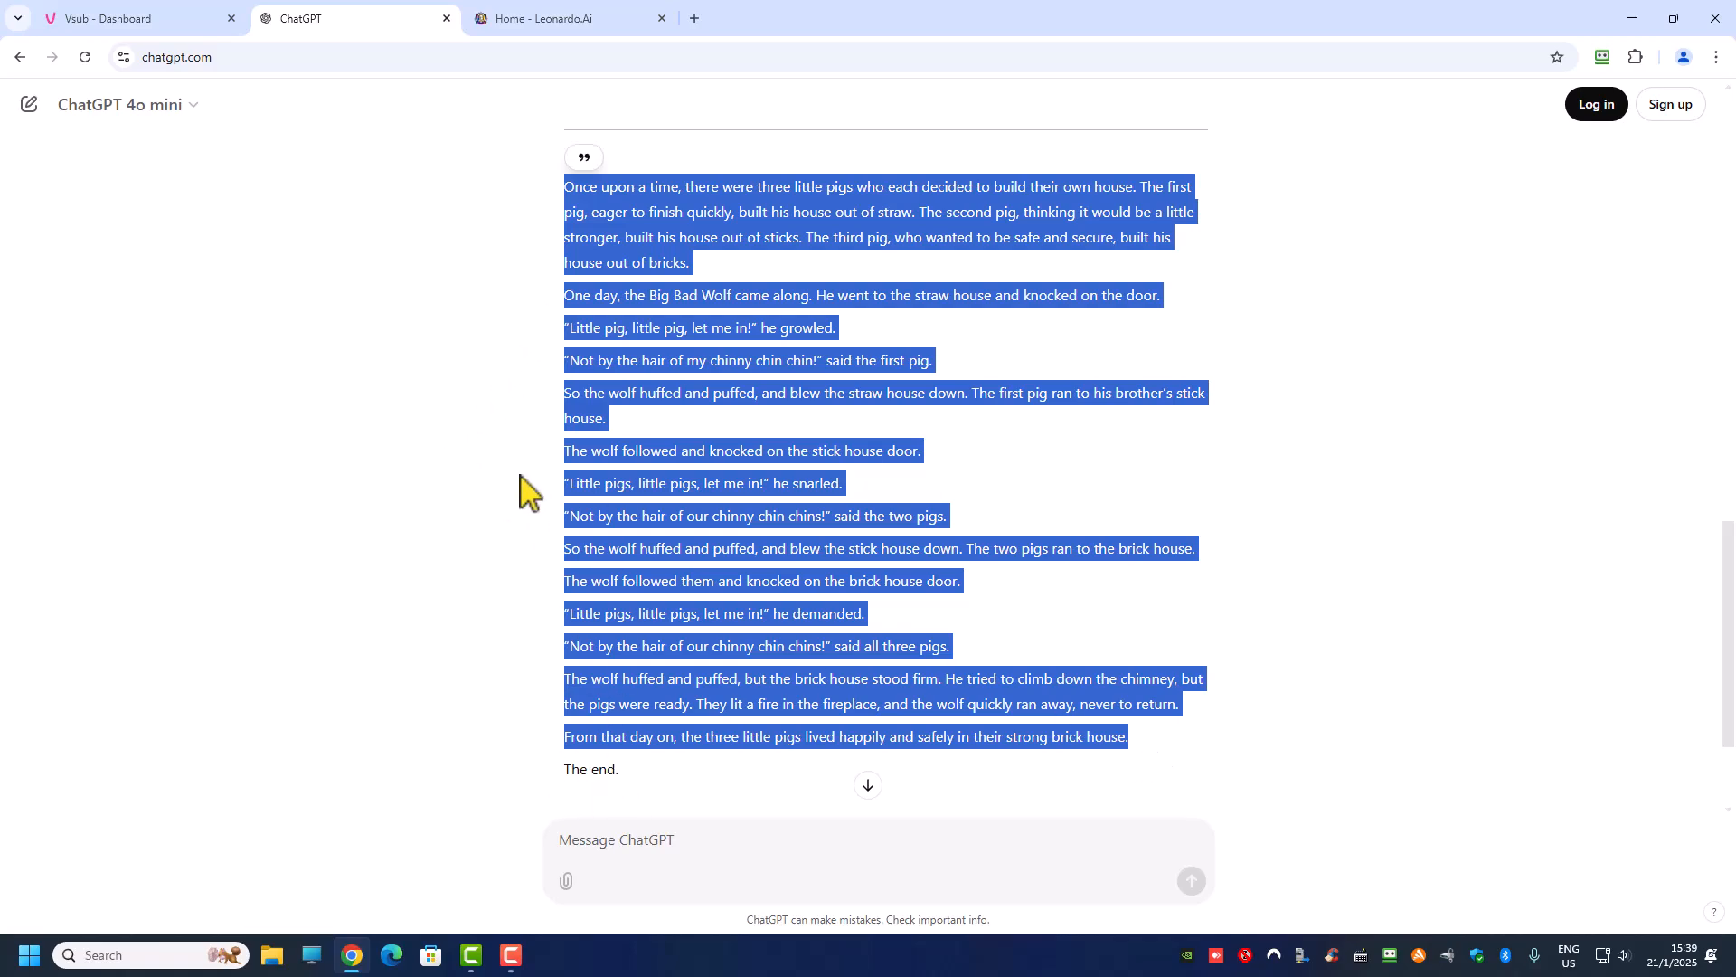
# Step: Switch to Vsub and open the AI Video creation page from the dashboard, rechecking the copied story in ChatGPT
pyautogui.click(78, 28)
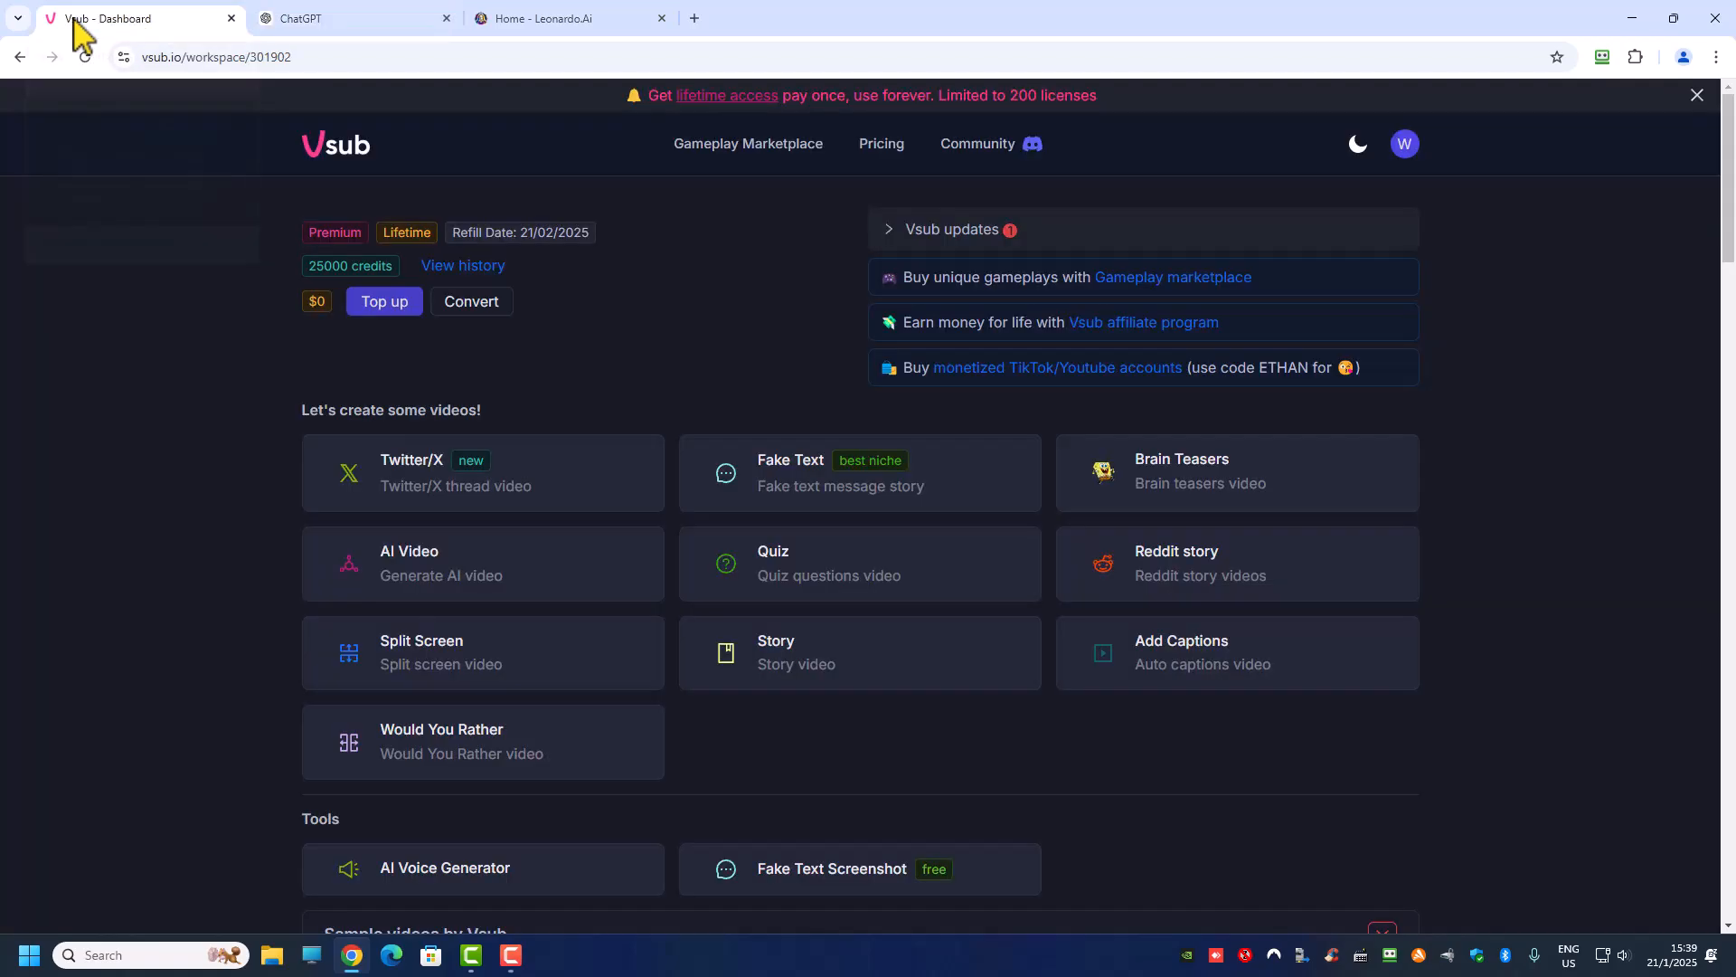
pyautogui.click(434, 579)
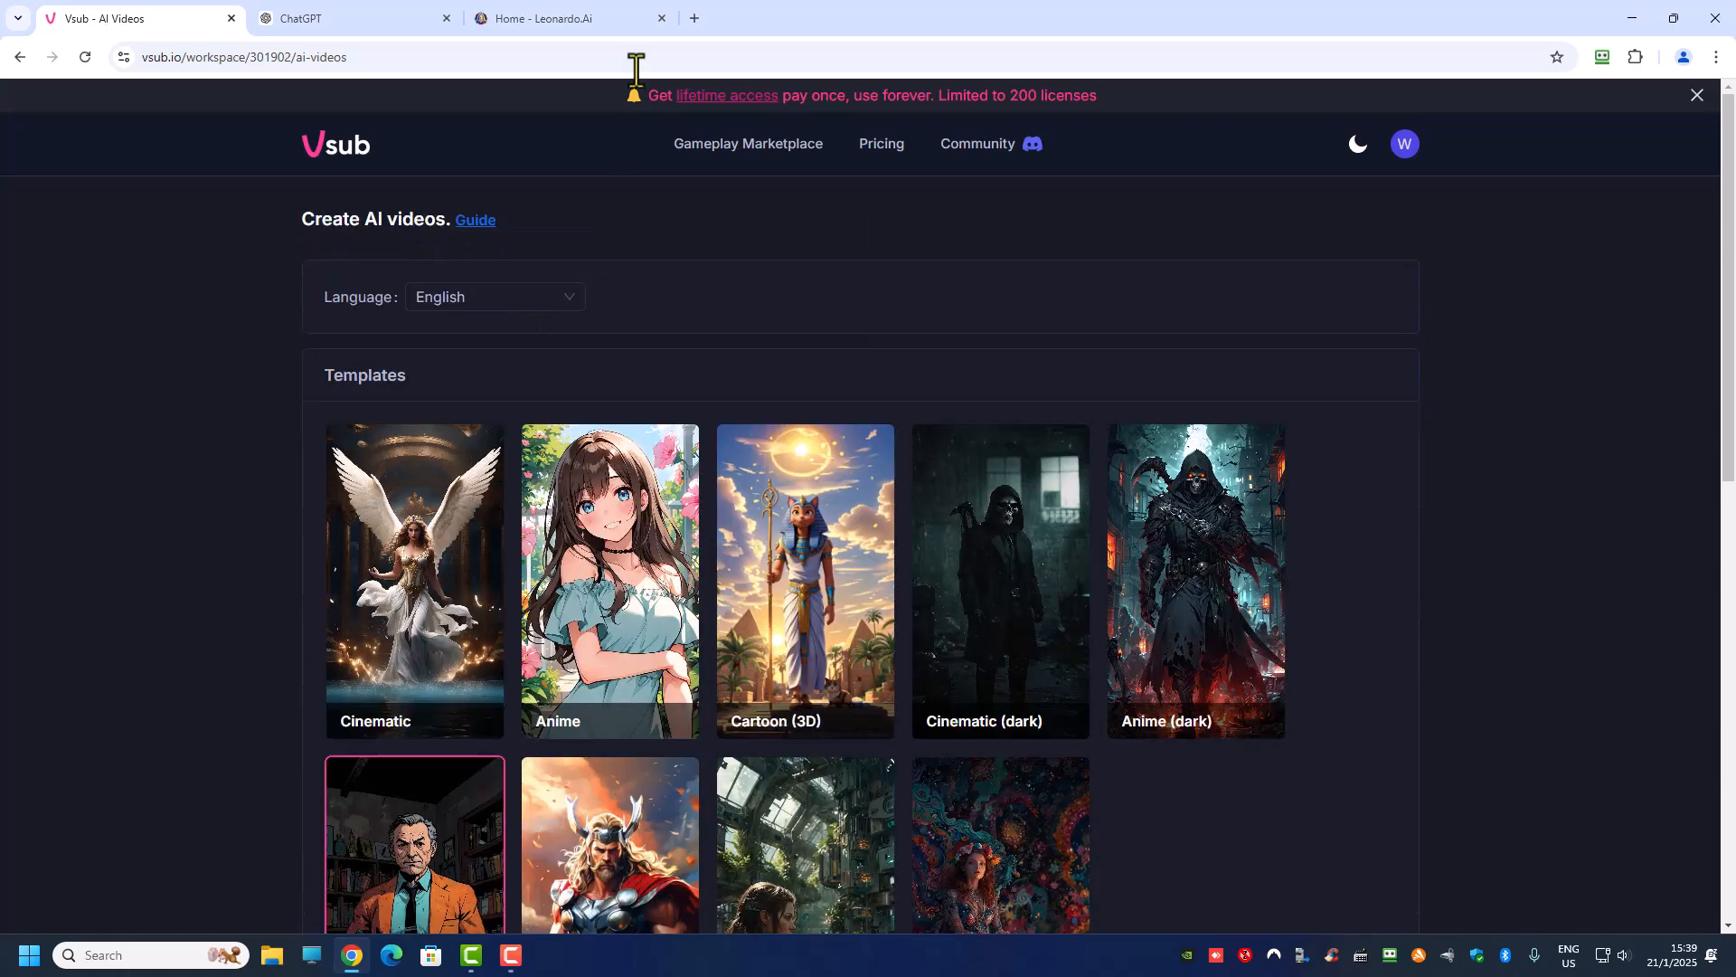
pyautogui.click(367, 21)
pyautogui.scroll(3, 702, 326)
pyautogui.scroll(-2, 803, 361)
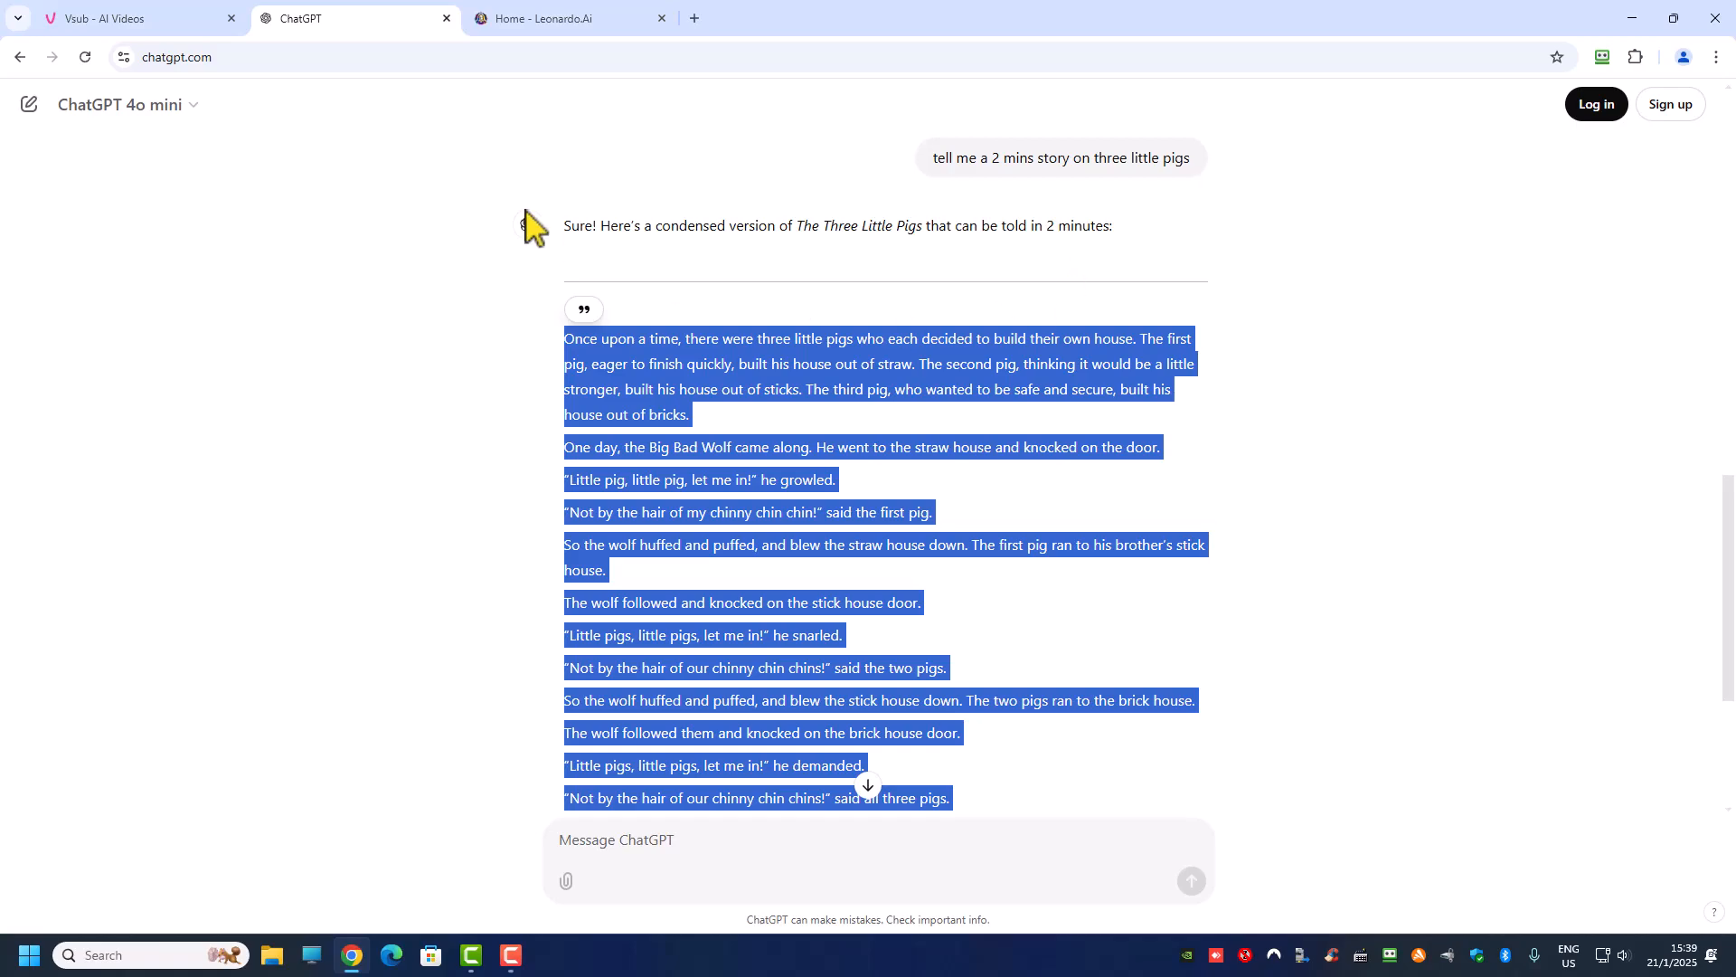
pyautogui.click(128, 19)
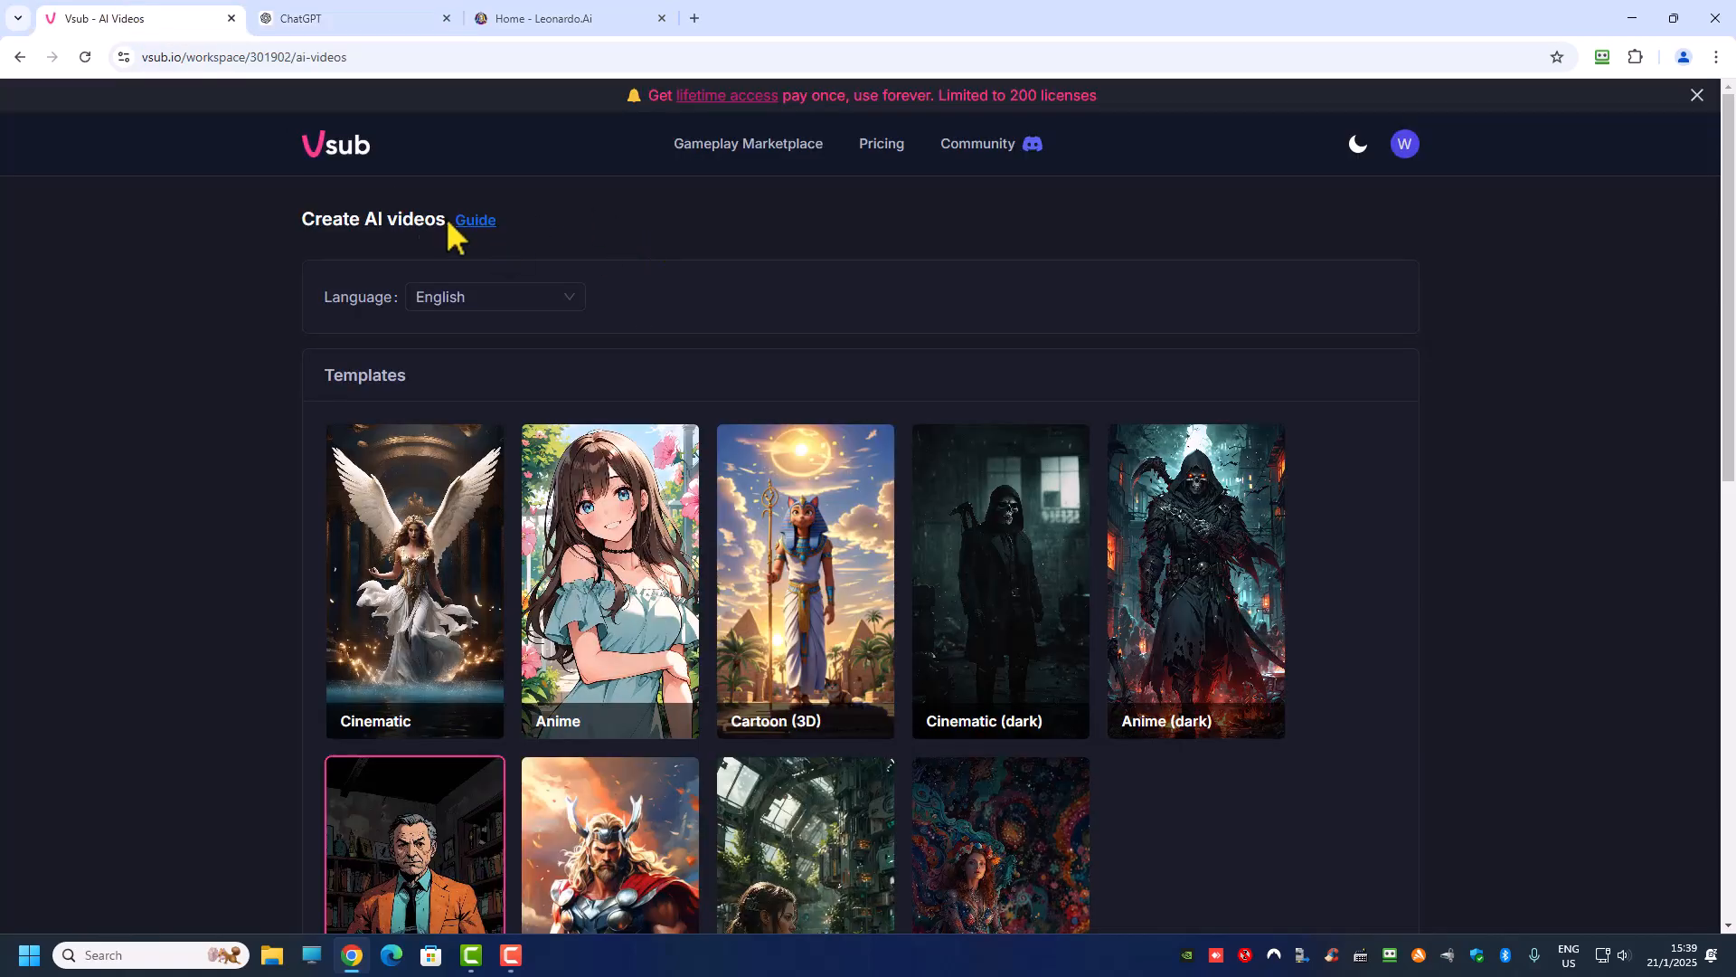
pyautogui.click(339, 161)
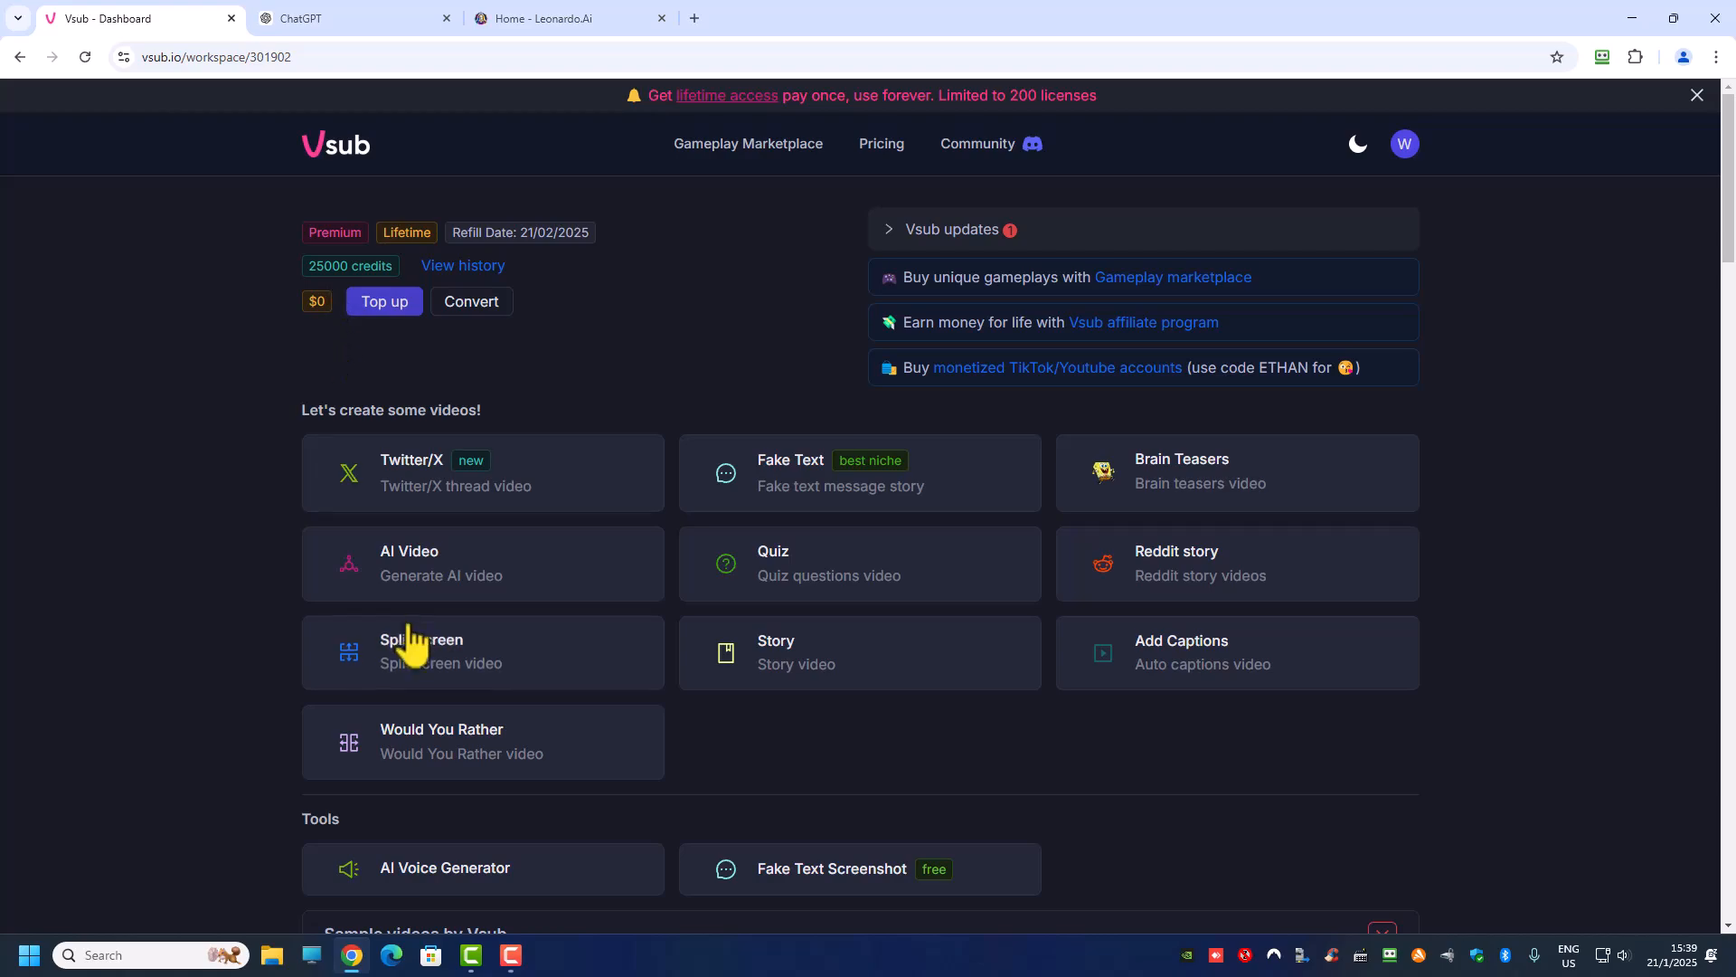
pyautogui.click(456, 586)
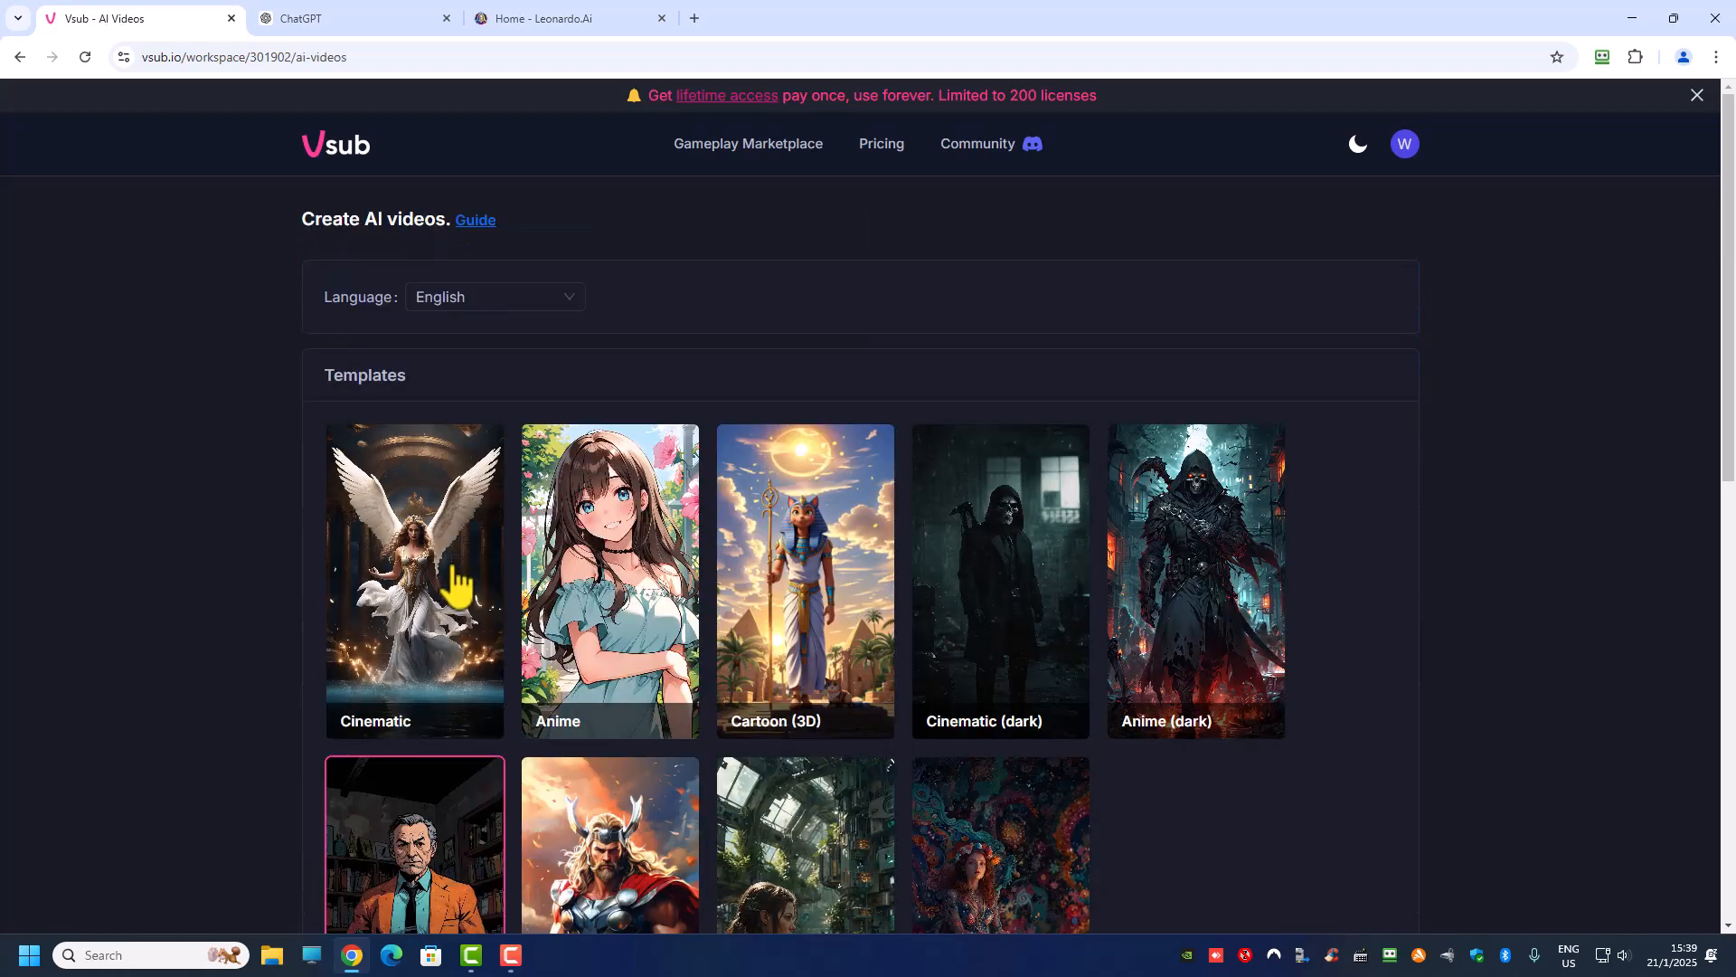
# Step: Review the video style templates and paste the copied three little pigs story as the AI video's transcript
pyautogui.scroll(-2, 461, 574)
pyautogui.scroll(-2, 461, 570)
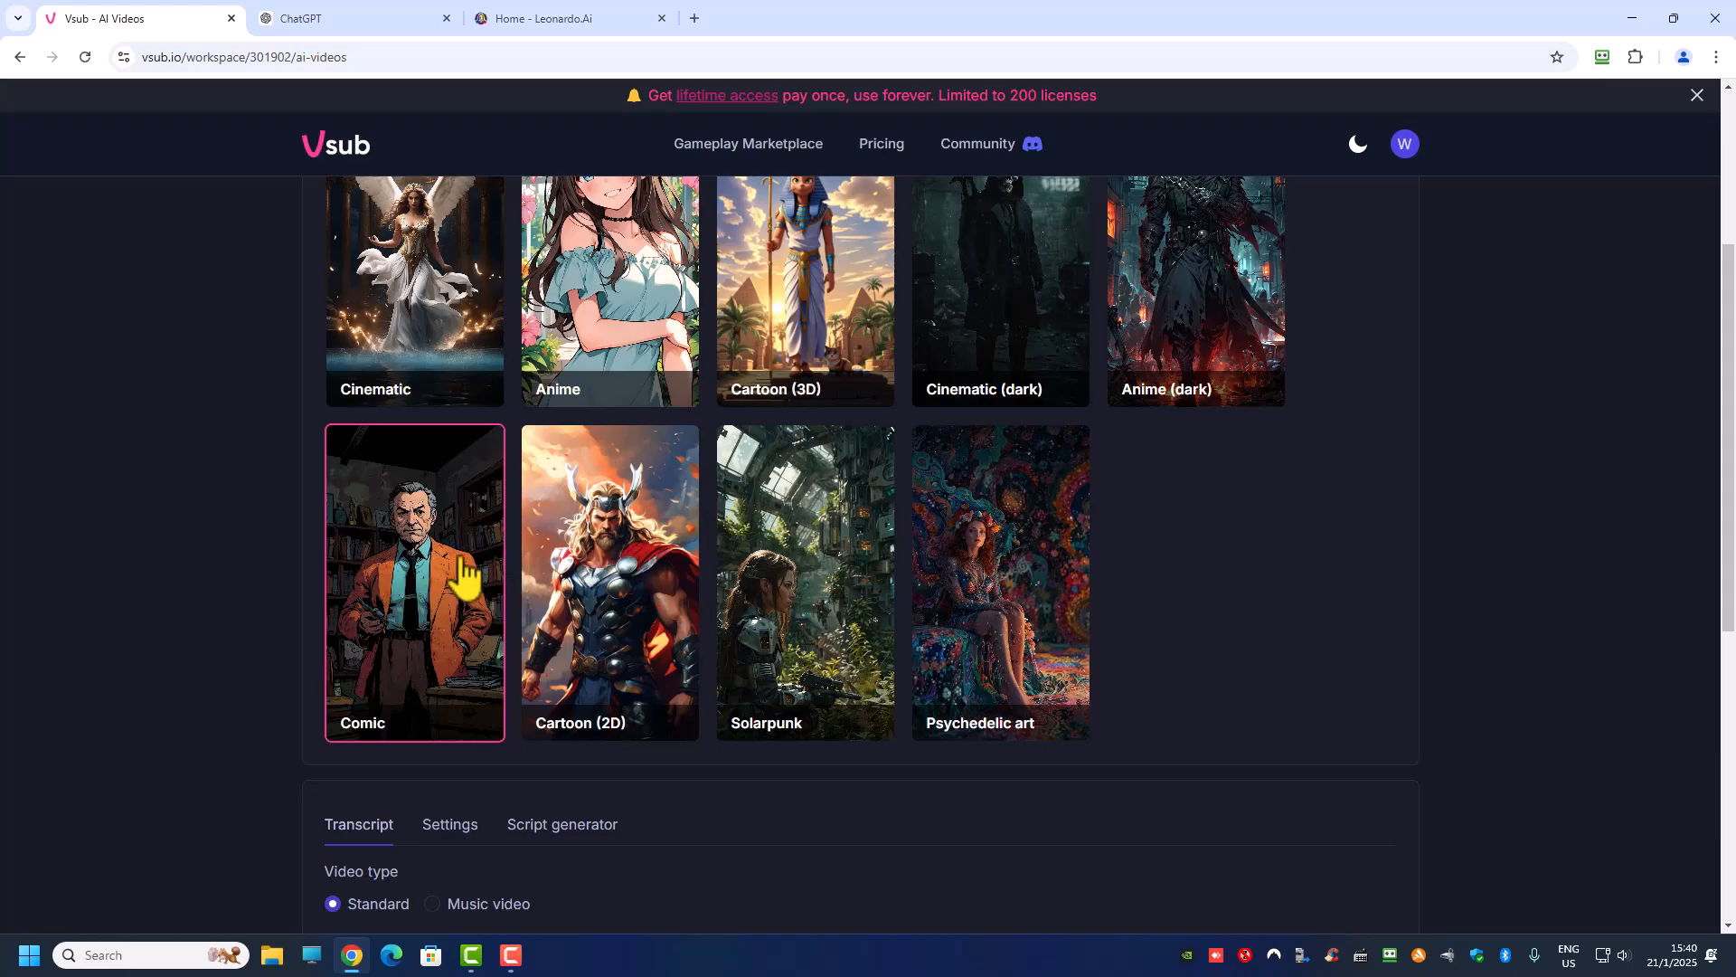
pyautogui.scroll(-3, 572, 548)
pyautogui.scroll(-1, 561, 541)
pyautogui.click(405, 686)
pyautogui.hotkey('ctrl', 'v')
pyautogui.scroll(2, 419, 310)
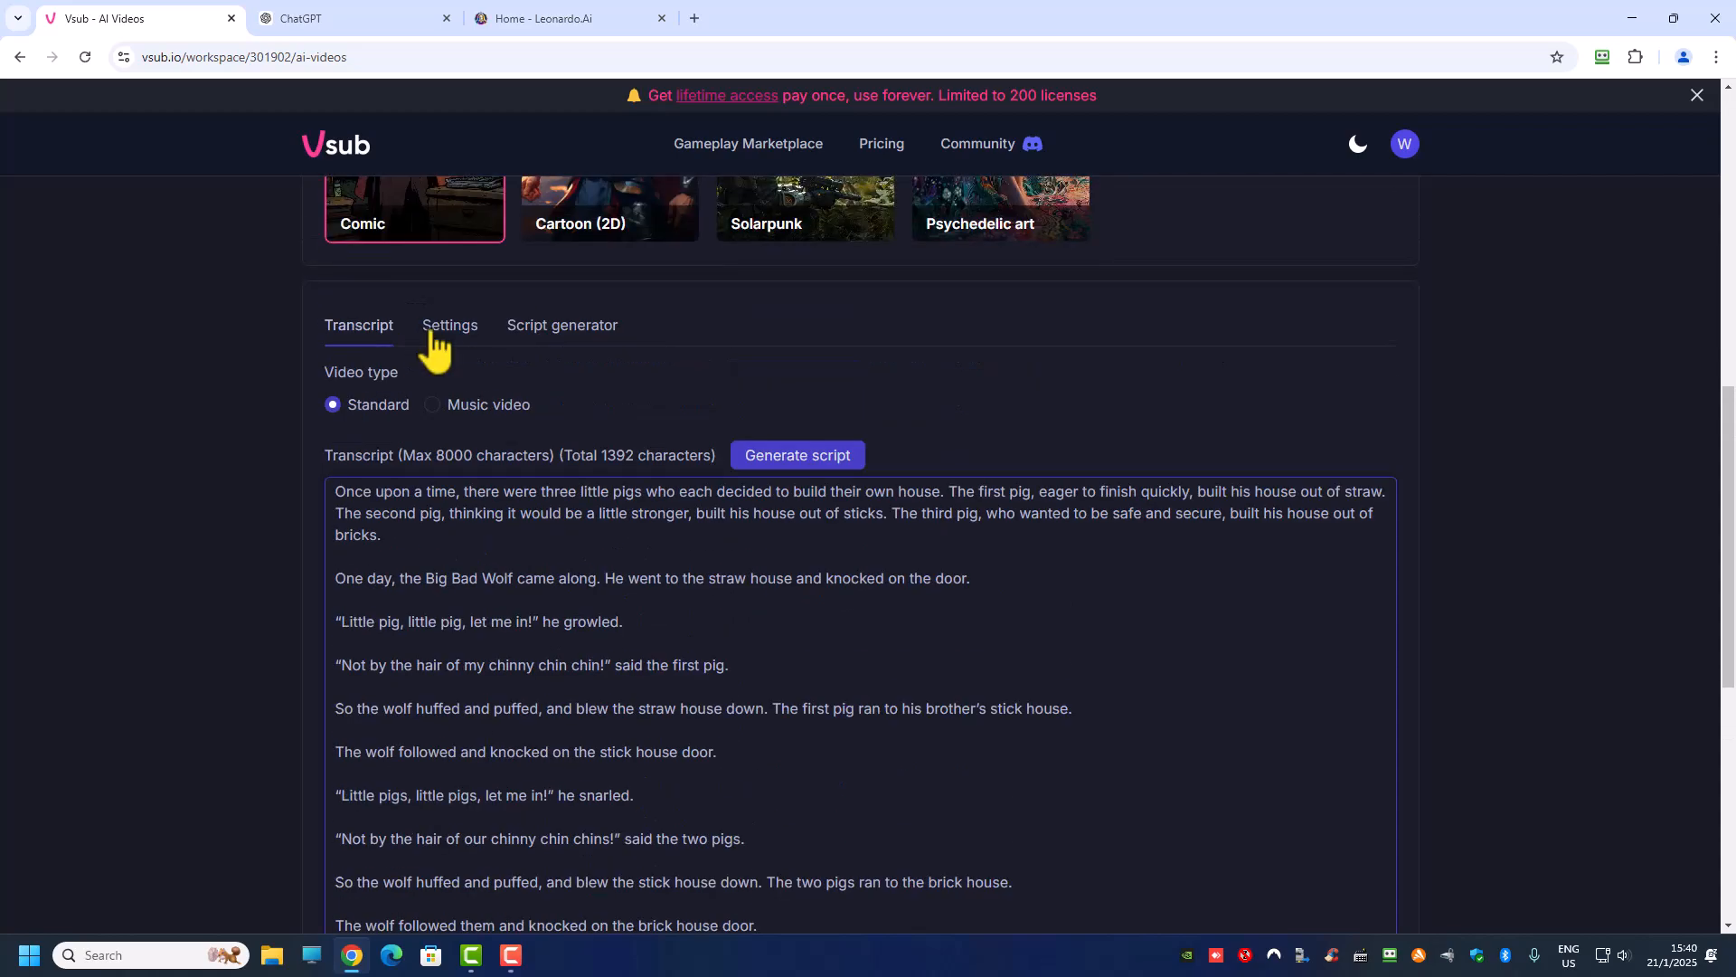
# Step: Open the video's settings and preview the Elevenlabs voice "Alex - expressive narrator", keeping it as the selected voice
pyautogui.click(450, 326)
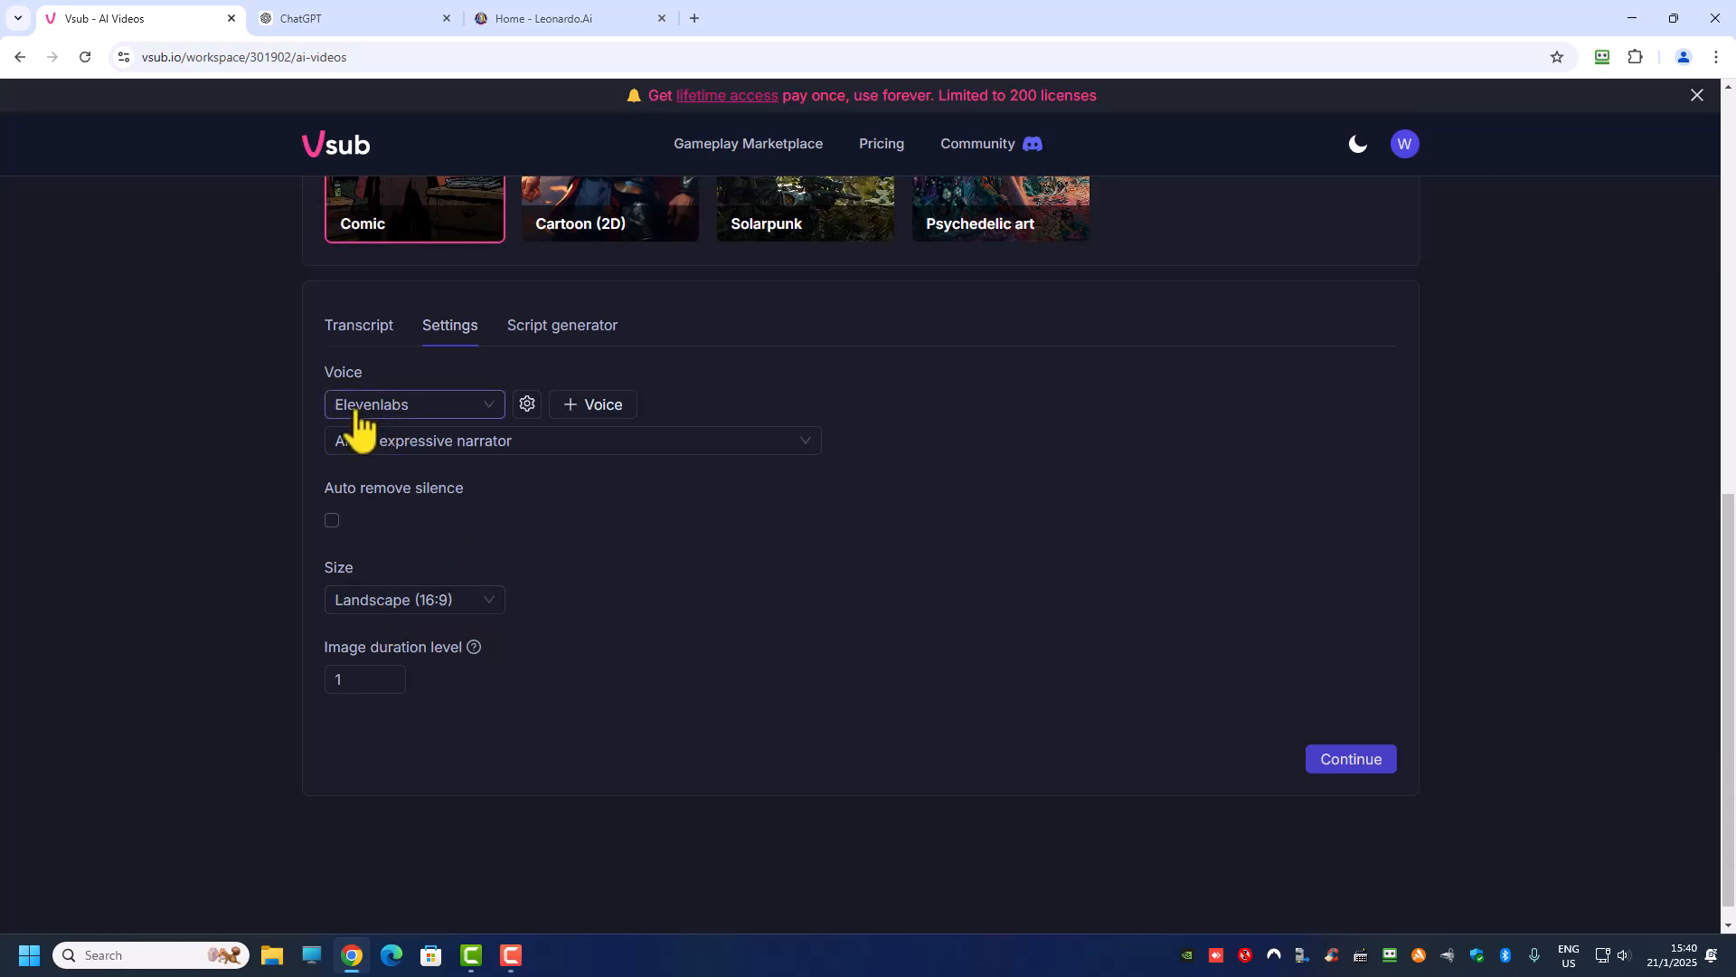
pyautogui.click(439, 443)
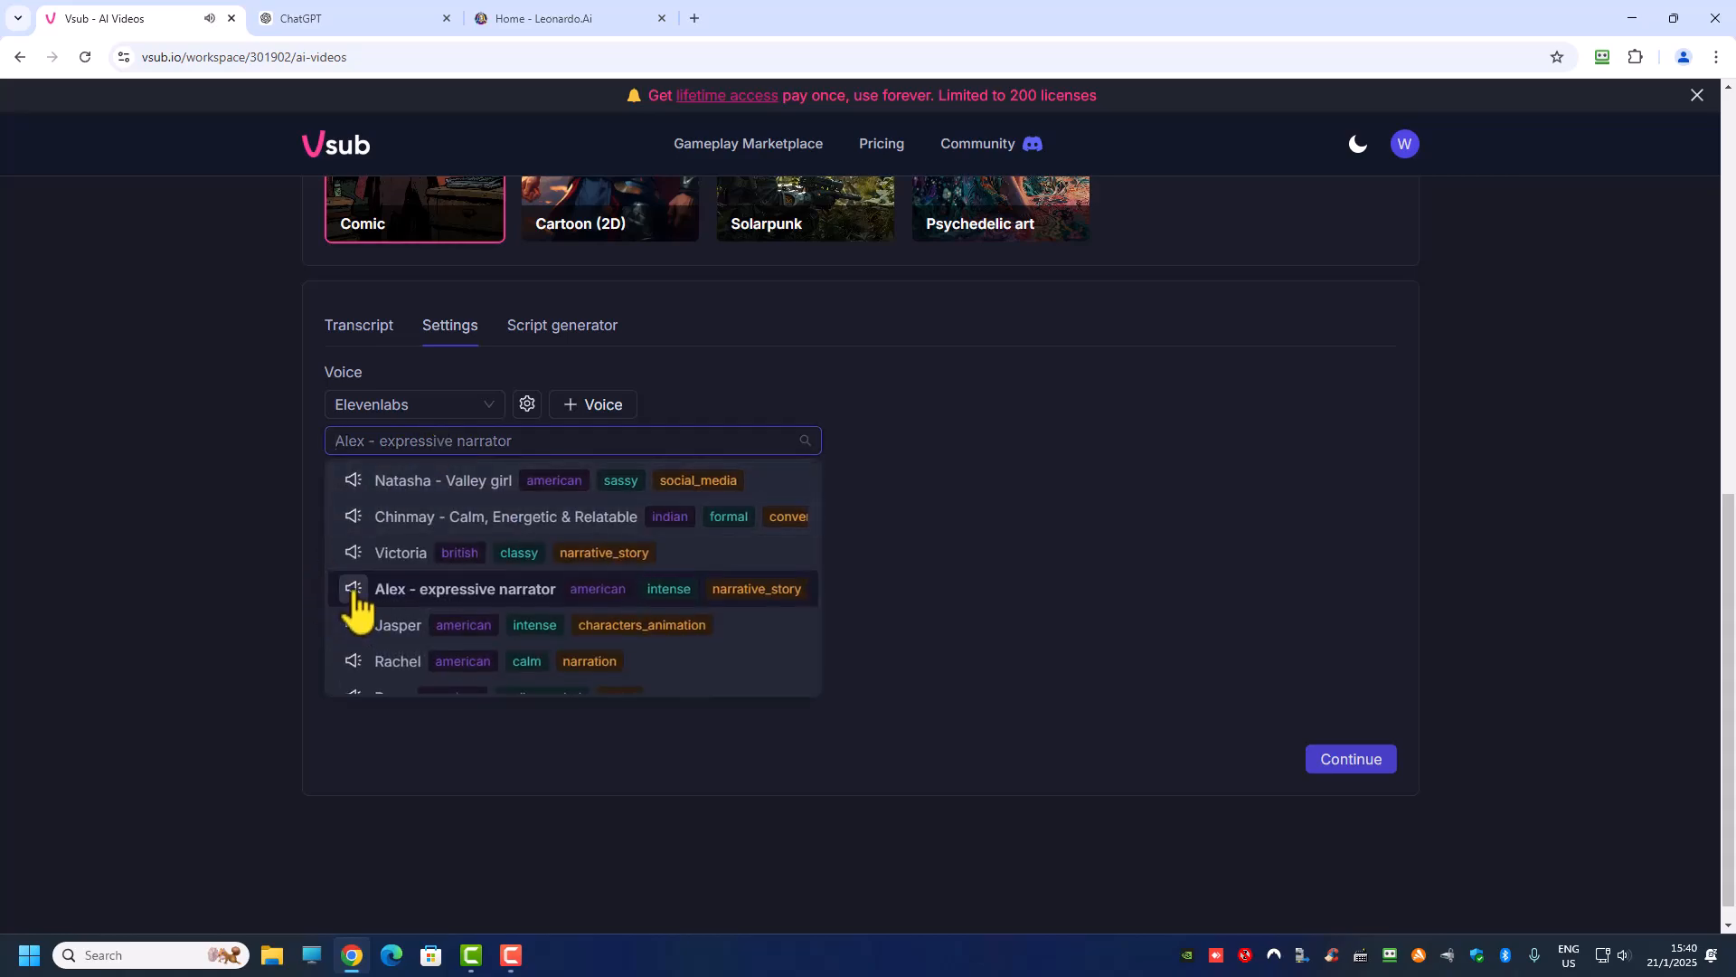
pyautogui.scroll(1, 357, 606)
pyautogui.scroll(-1, 352, 608)
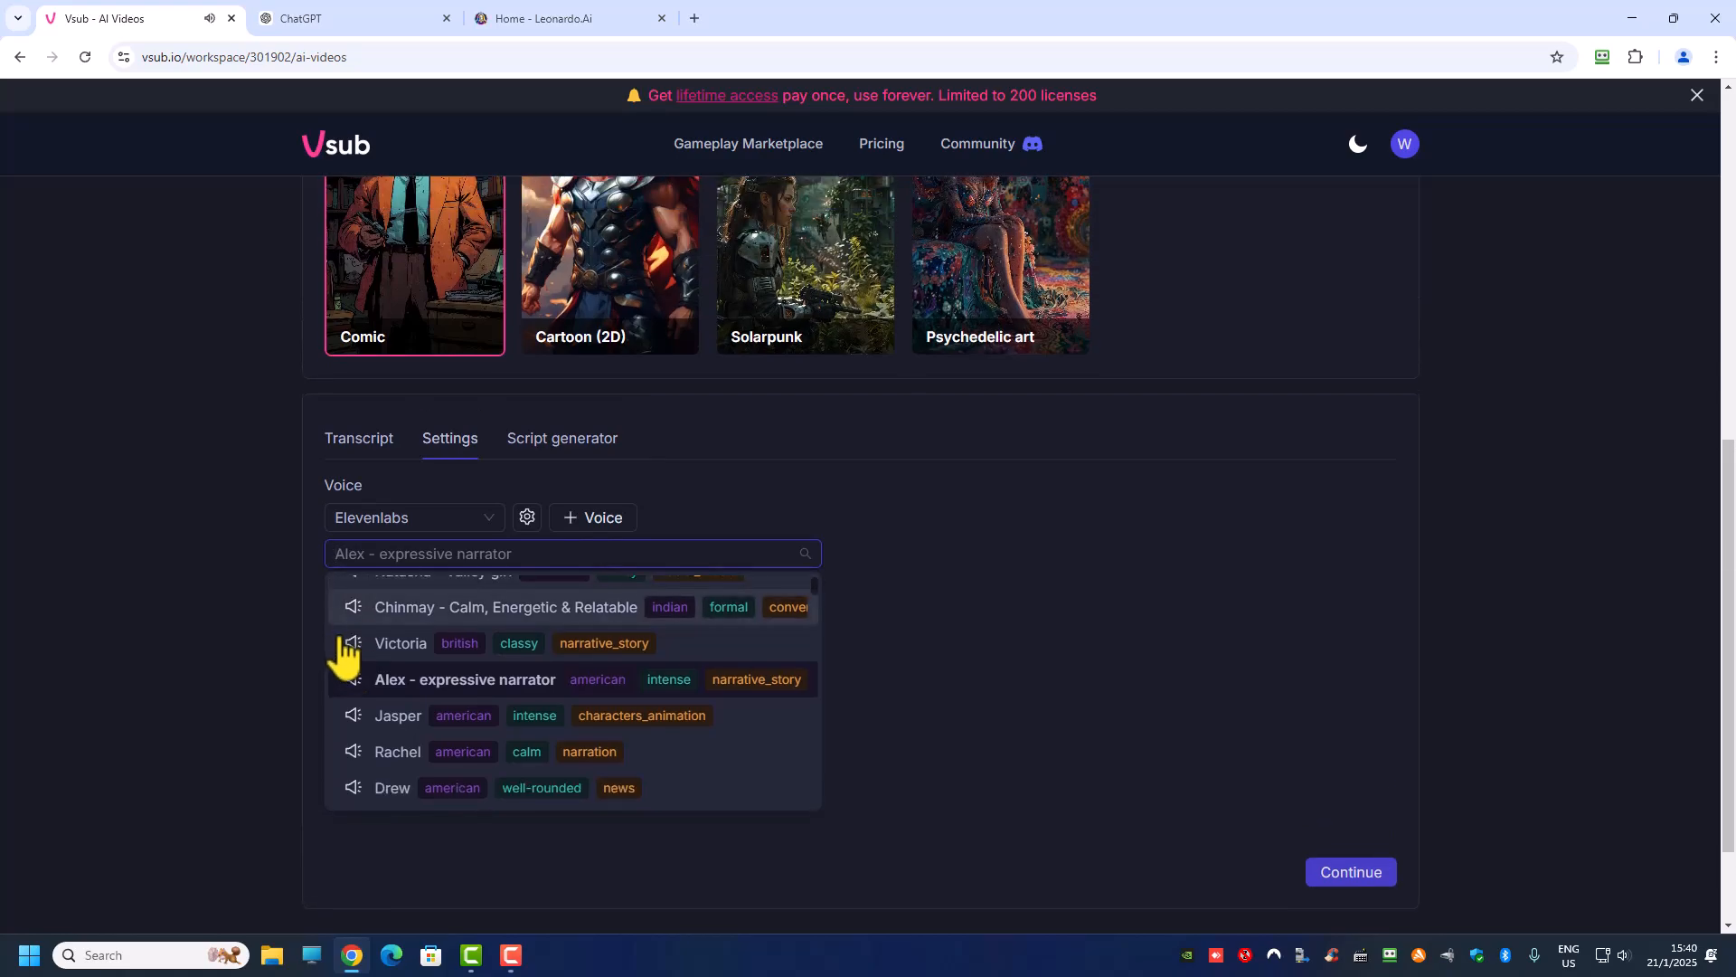
pyautogui.click(1067, 598)
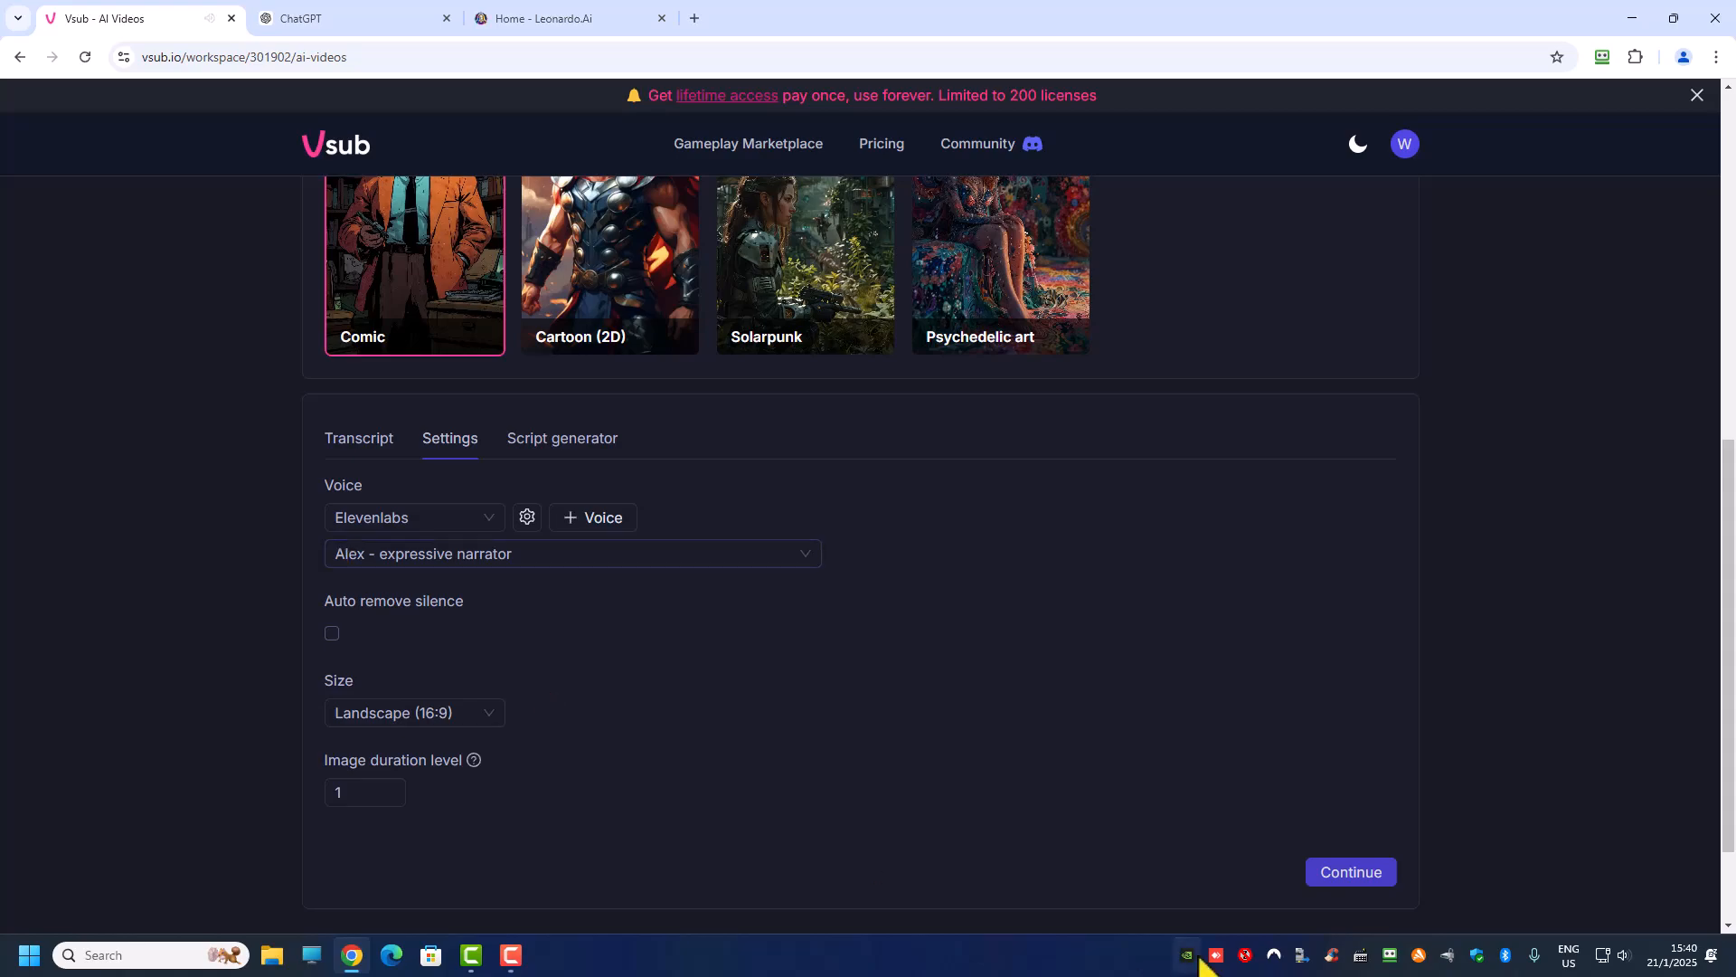
# Step: Start generating the AI video from the pasted story in Landscape (16:9) with the chosen voice
pyautogui.scroll(-2, 1120, 794)
pyautogui.click(1352, 740)
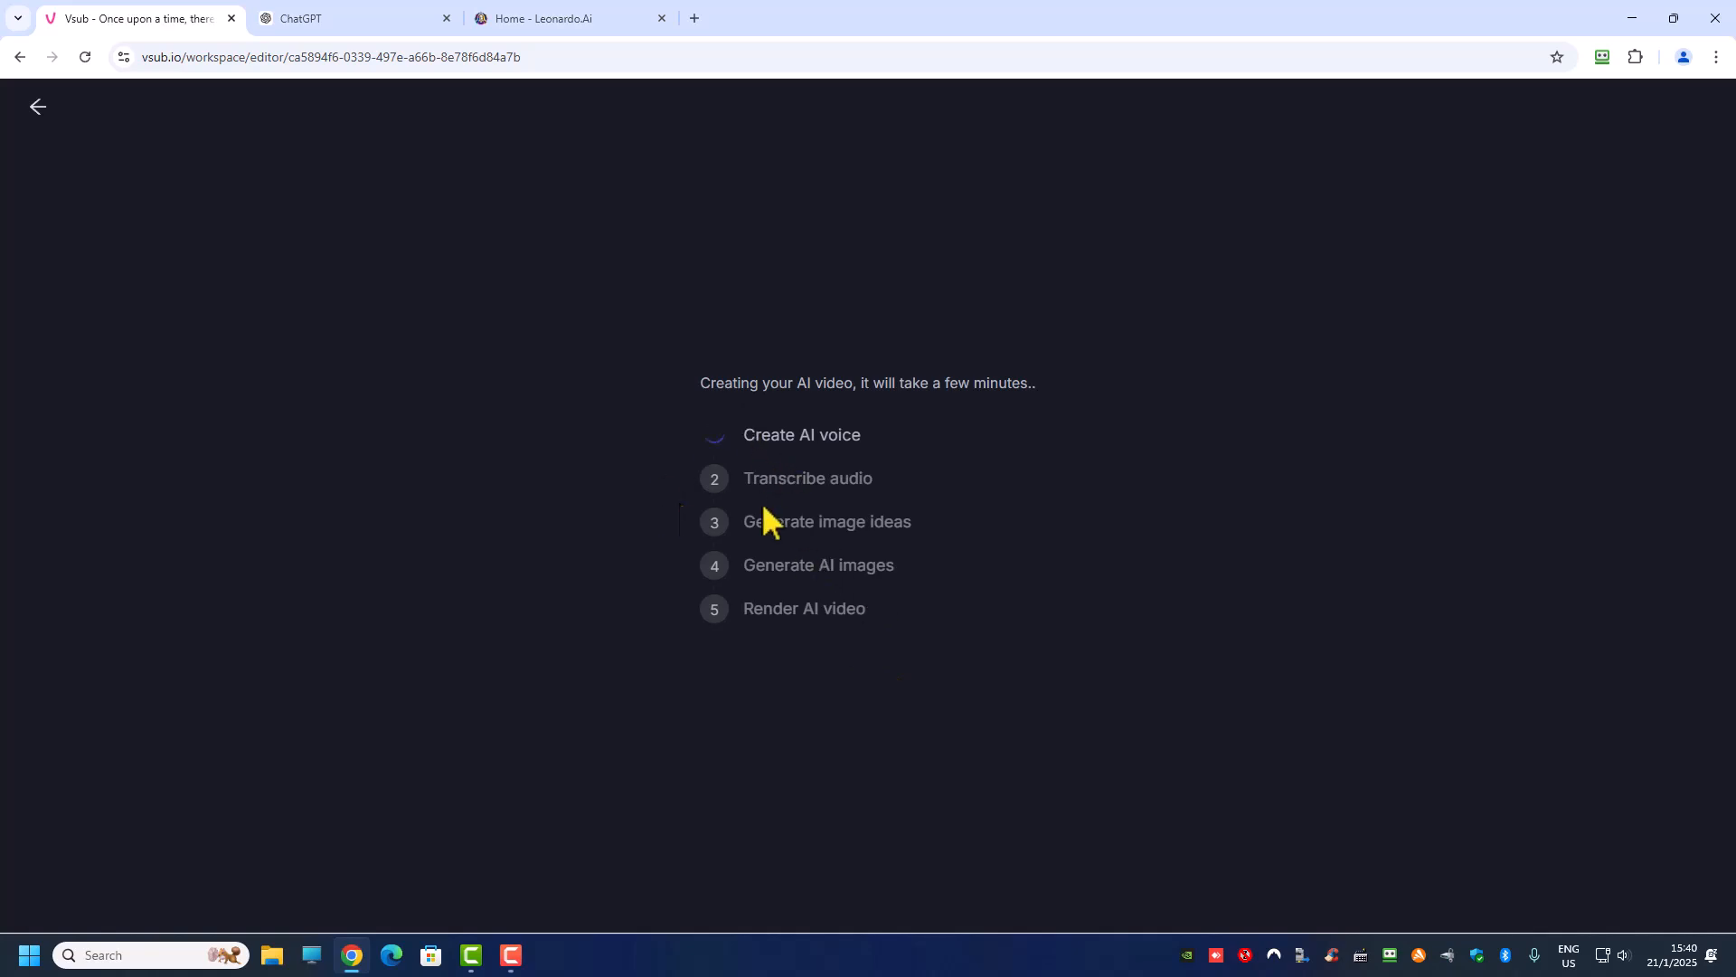
# Step: Switch to ChatGPT and request titles with "give me youtube title", followed by "give me more title"
pyautogui.click(339, 22)
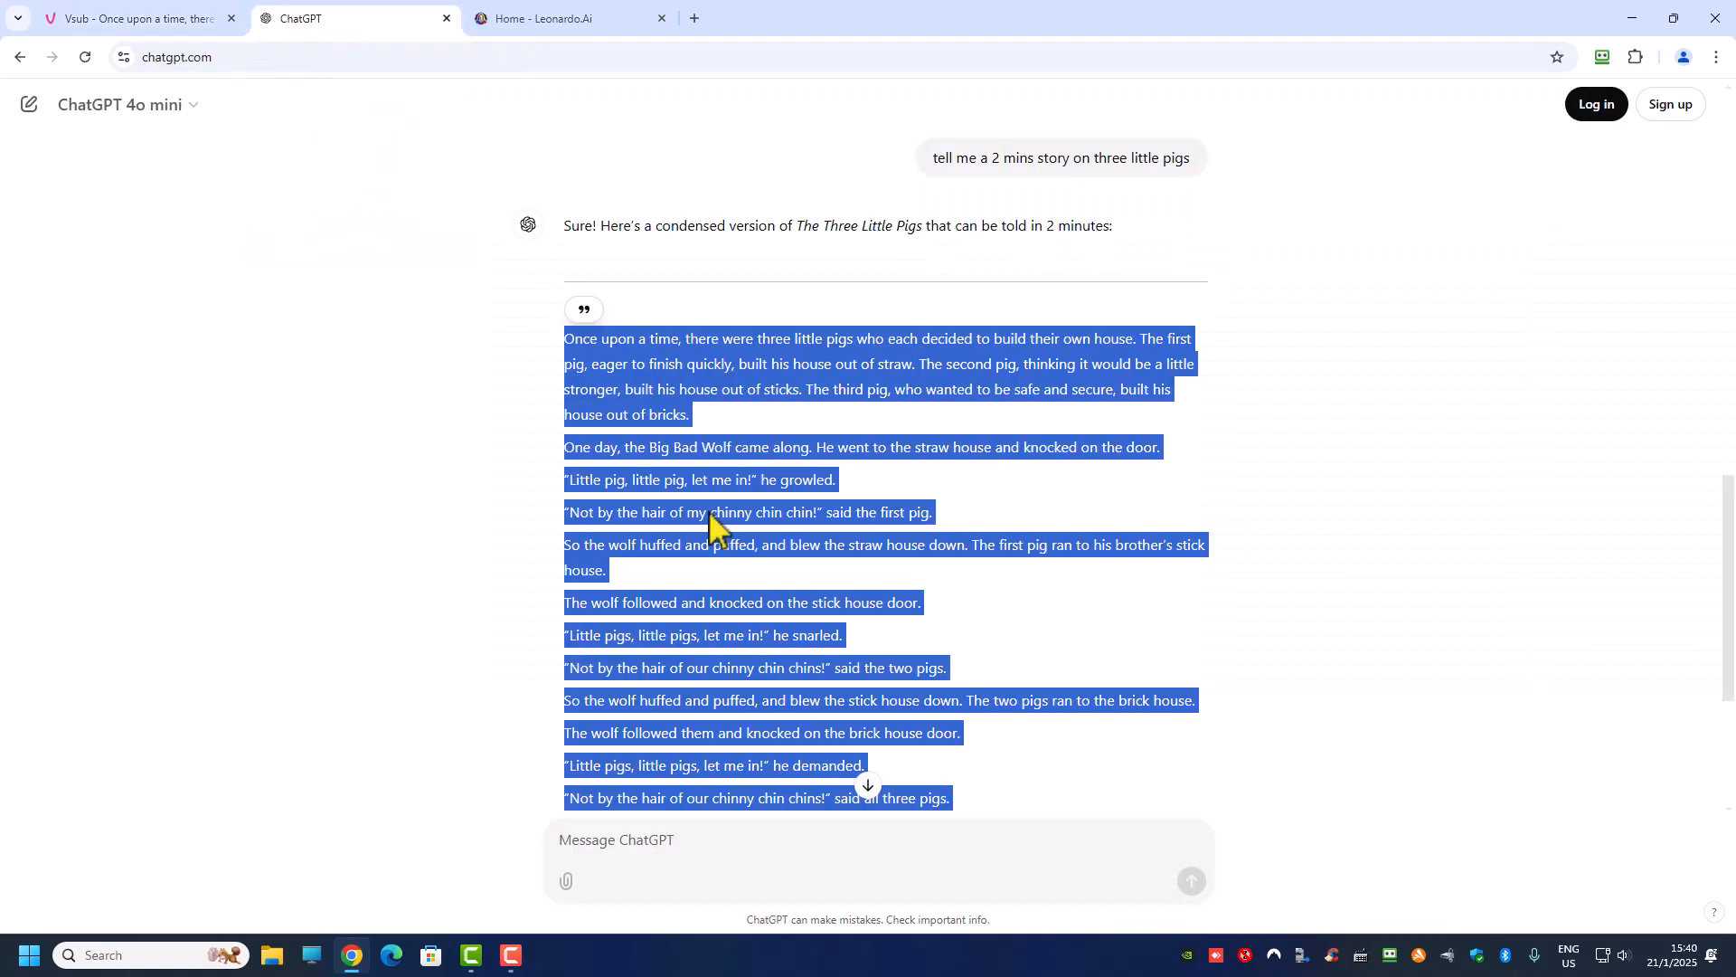
pyautogui.click(677, 846)
pyautogui.write('give me youtube title')
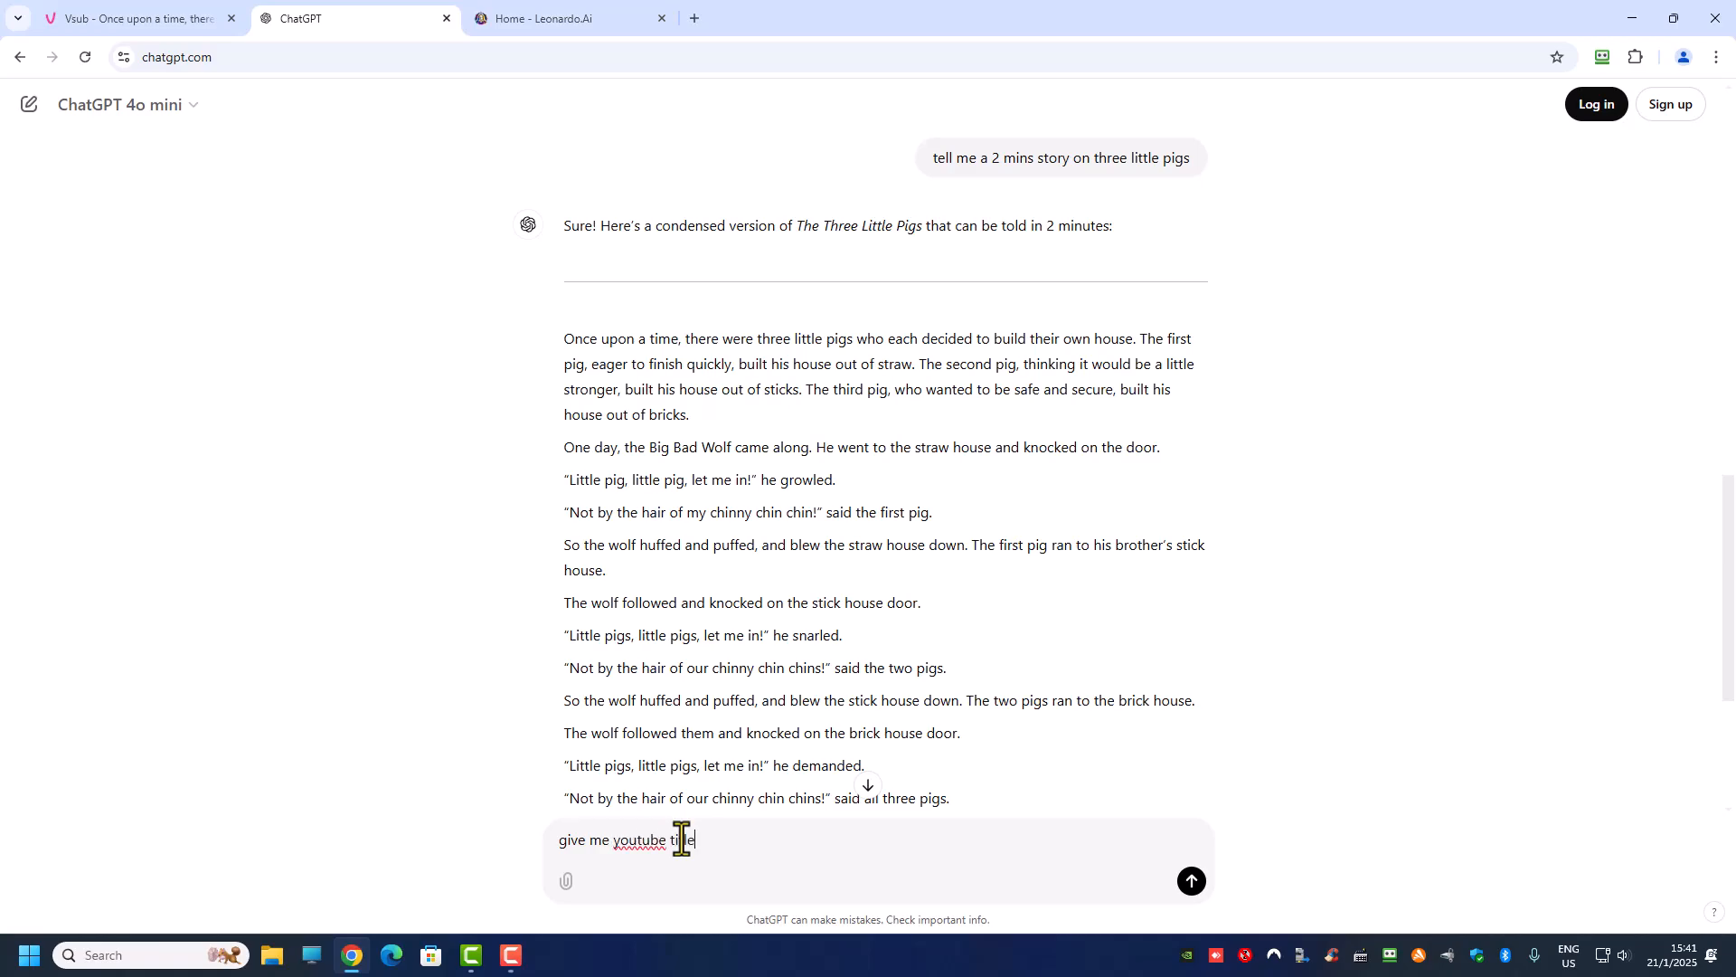
pyautogui.press('Return')
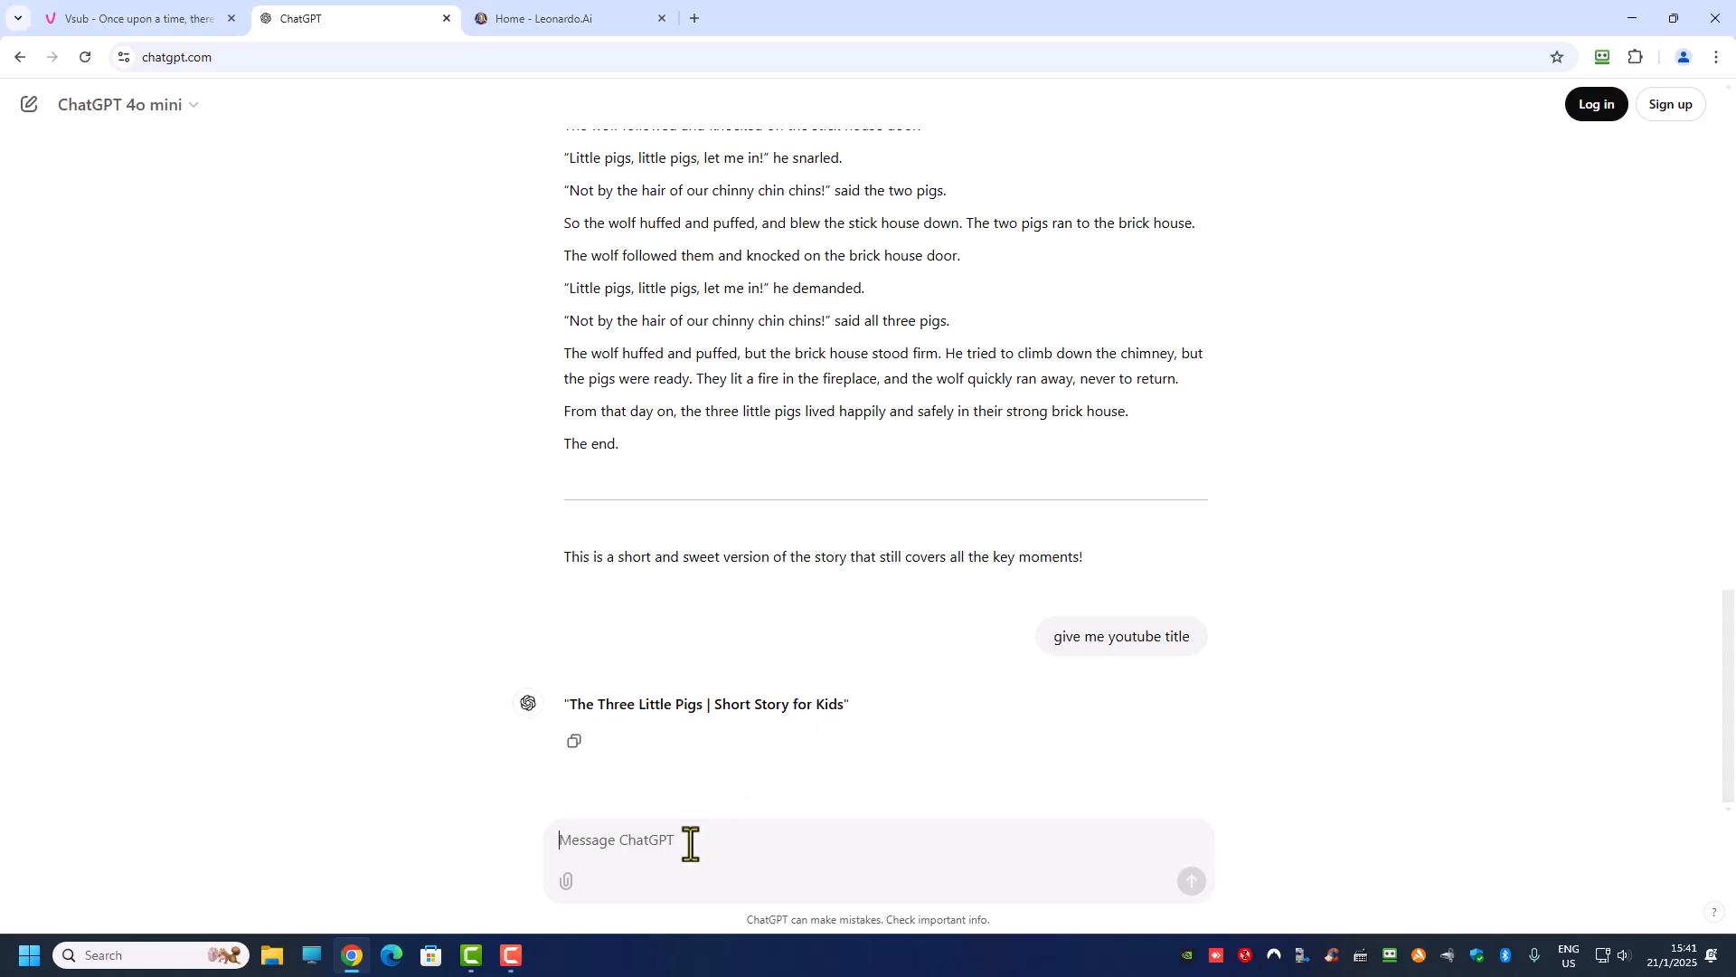
pyautogui.write('give me more title')
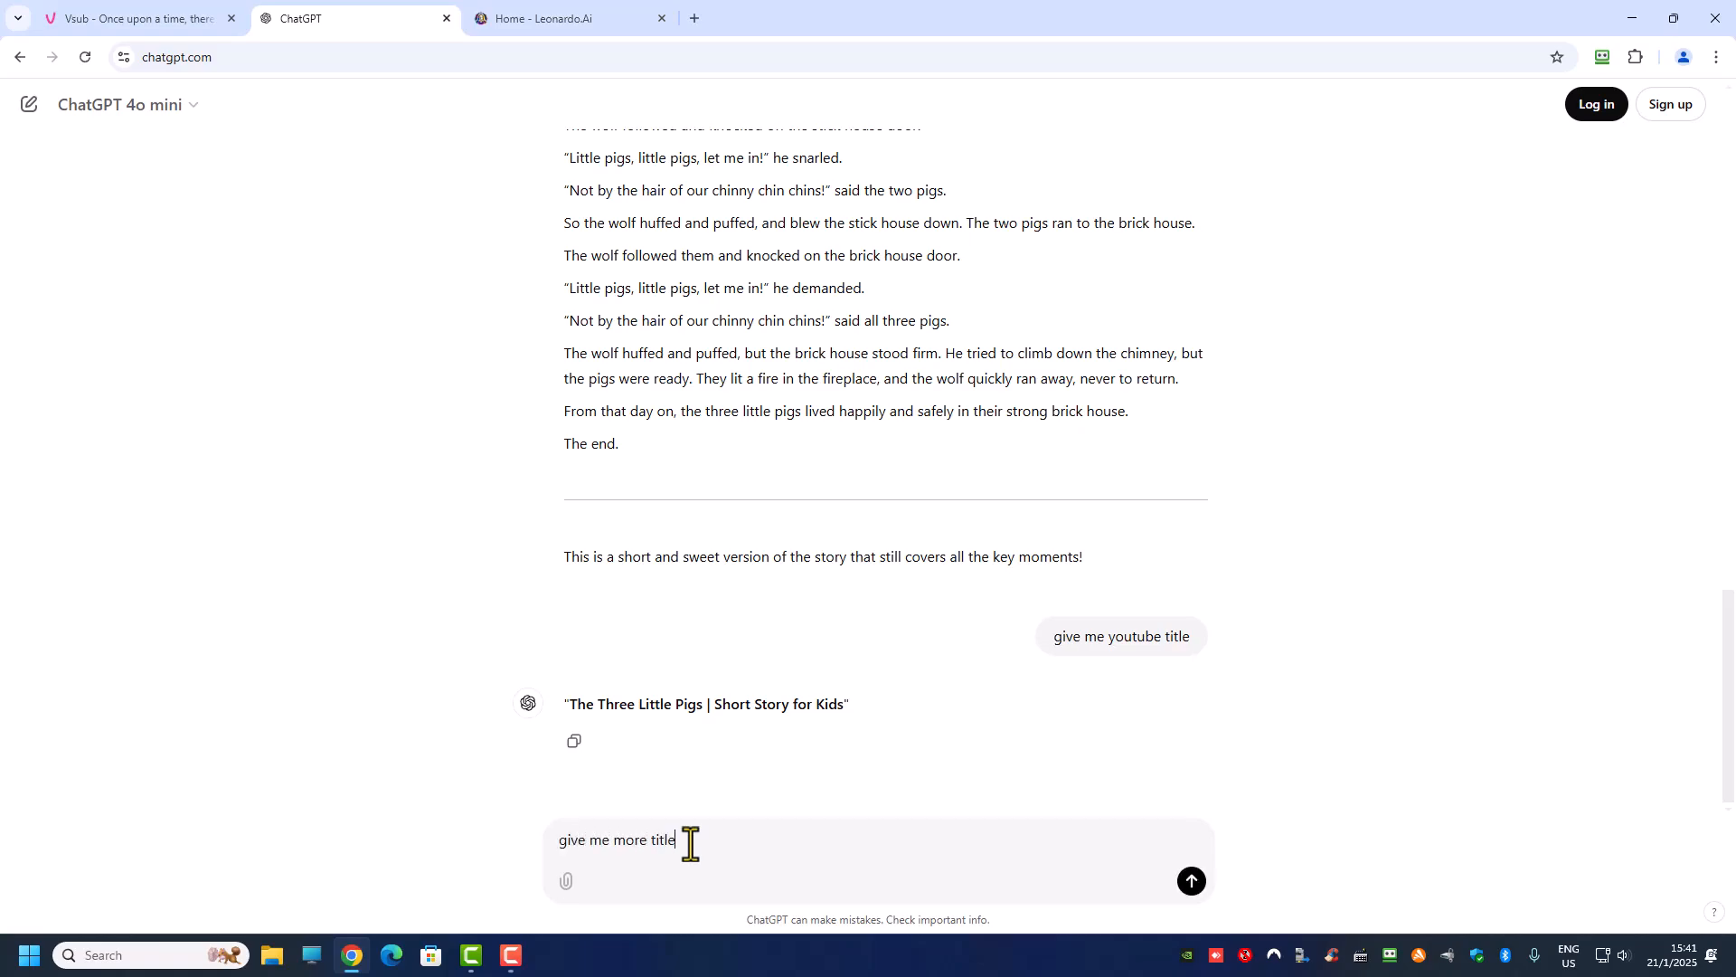
pyautogui.press('Return')
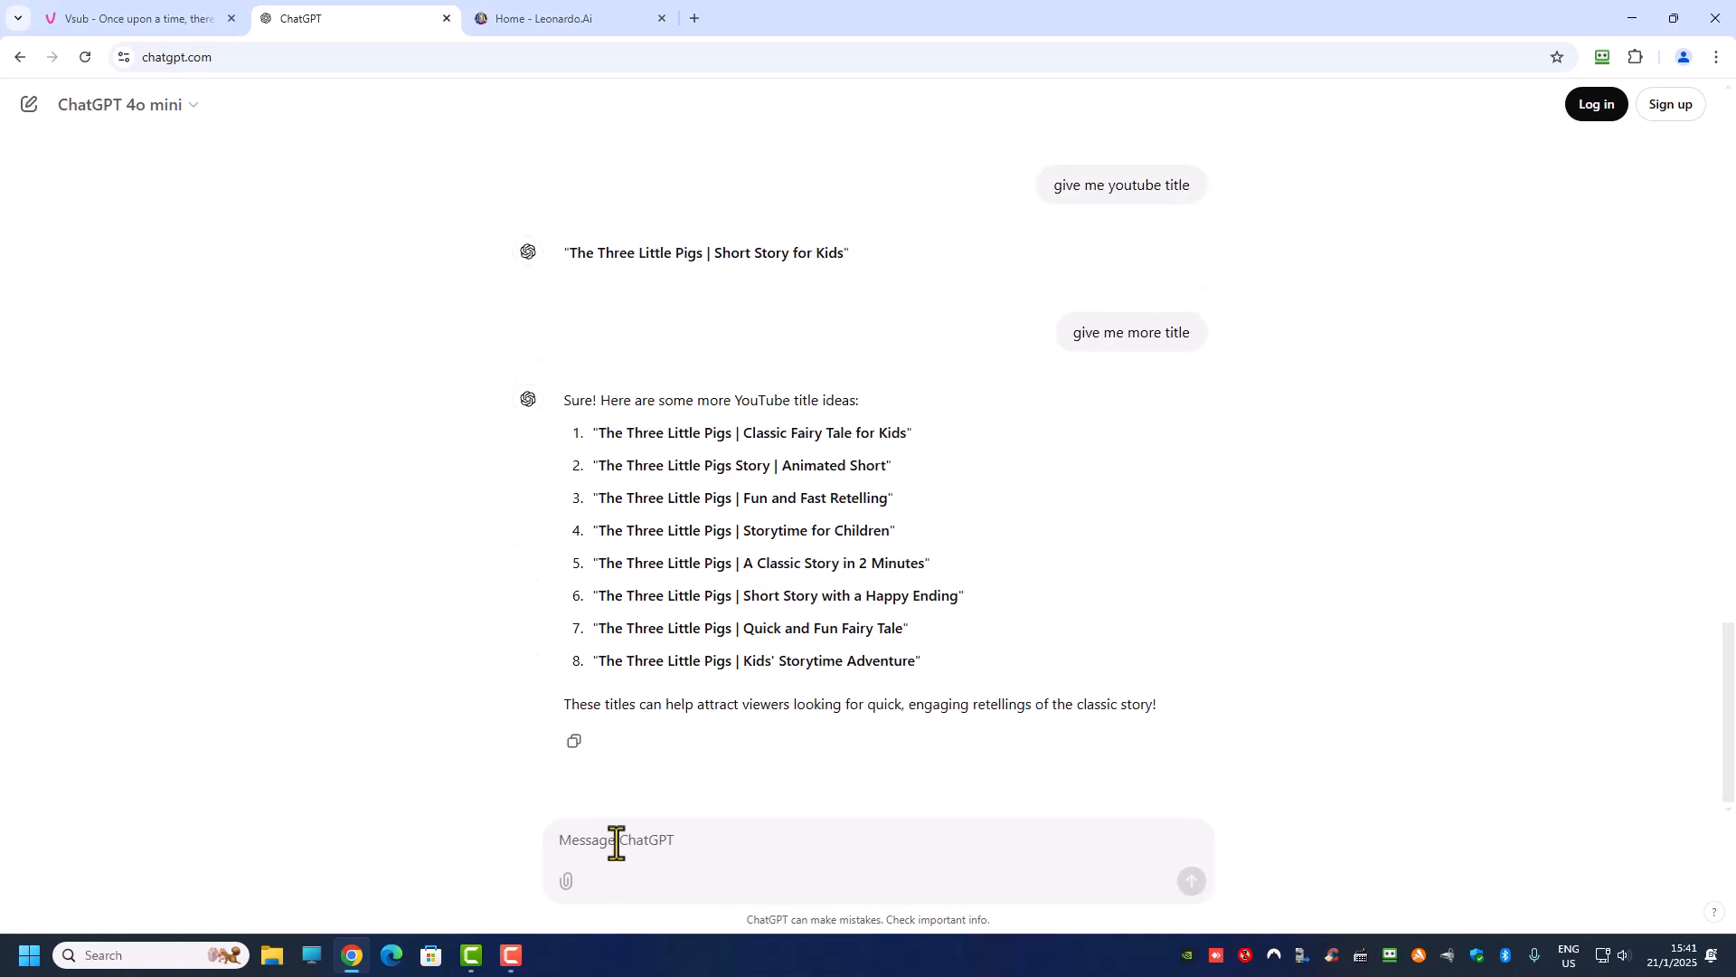
# Step: Ask ChatGPT for a "youtube description" and "youtube tags" for the story, reviewing both answers
pyautogui.write('youtube descriptions')
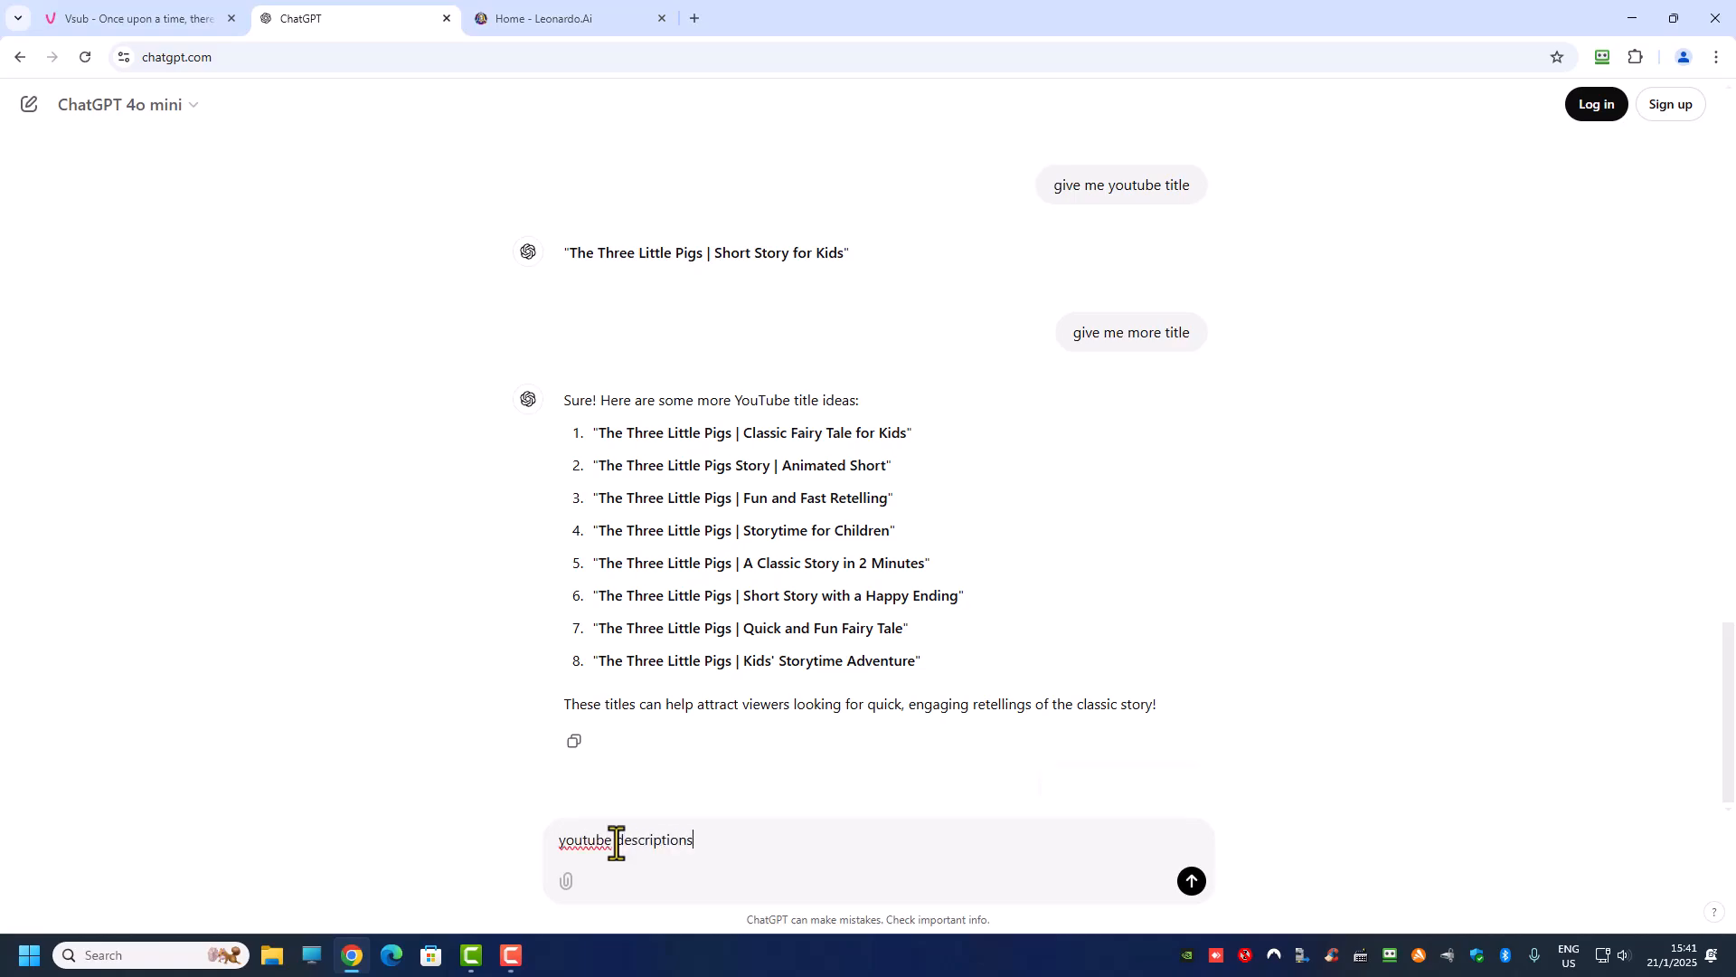
pyautogui.press('Return')
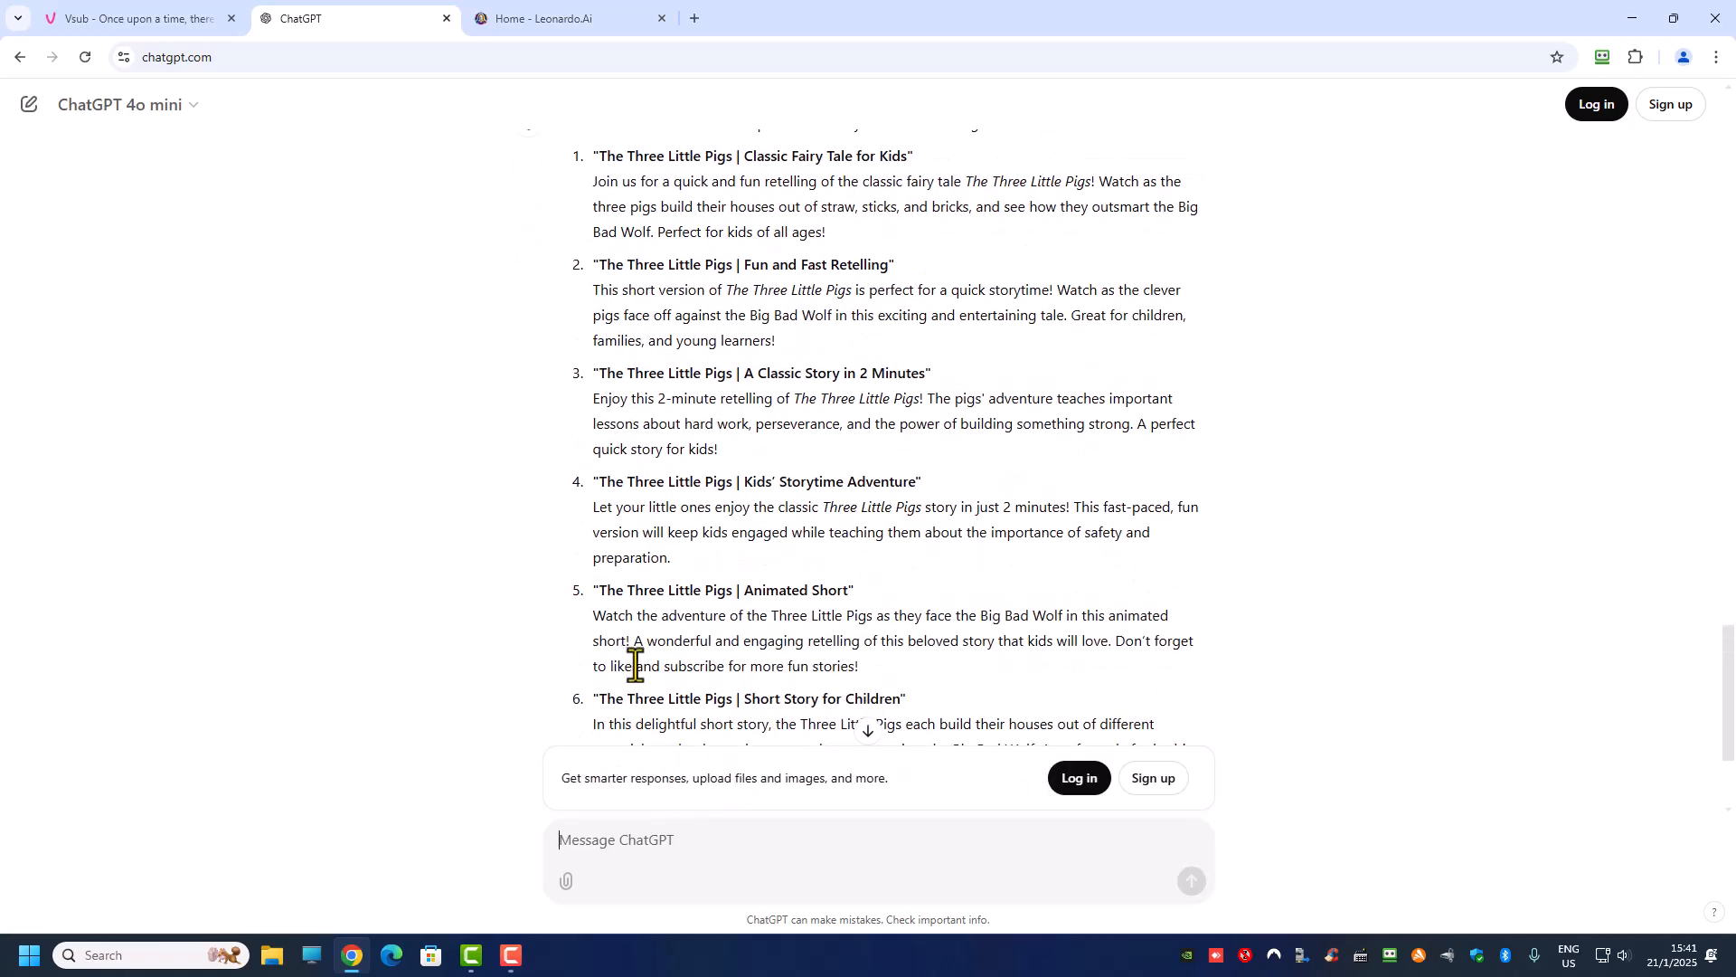
pyautogui.scroll(-2, 638, 696)
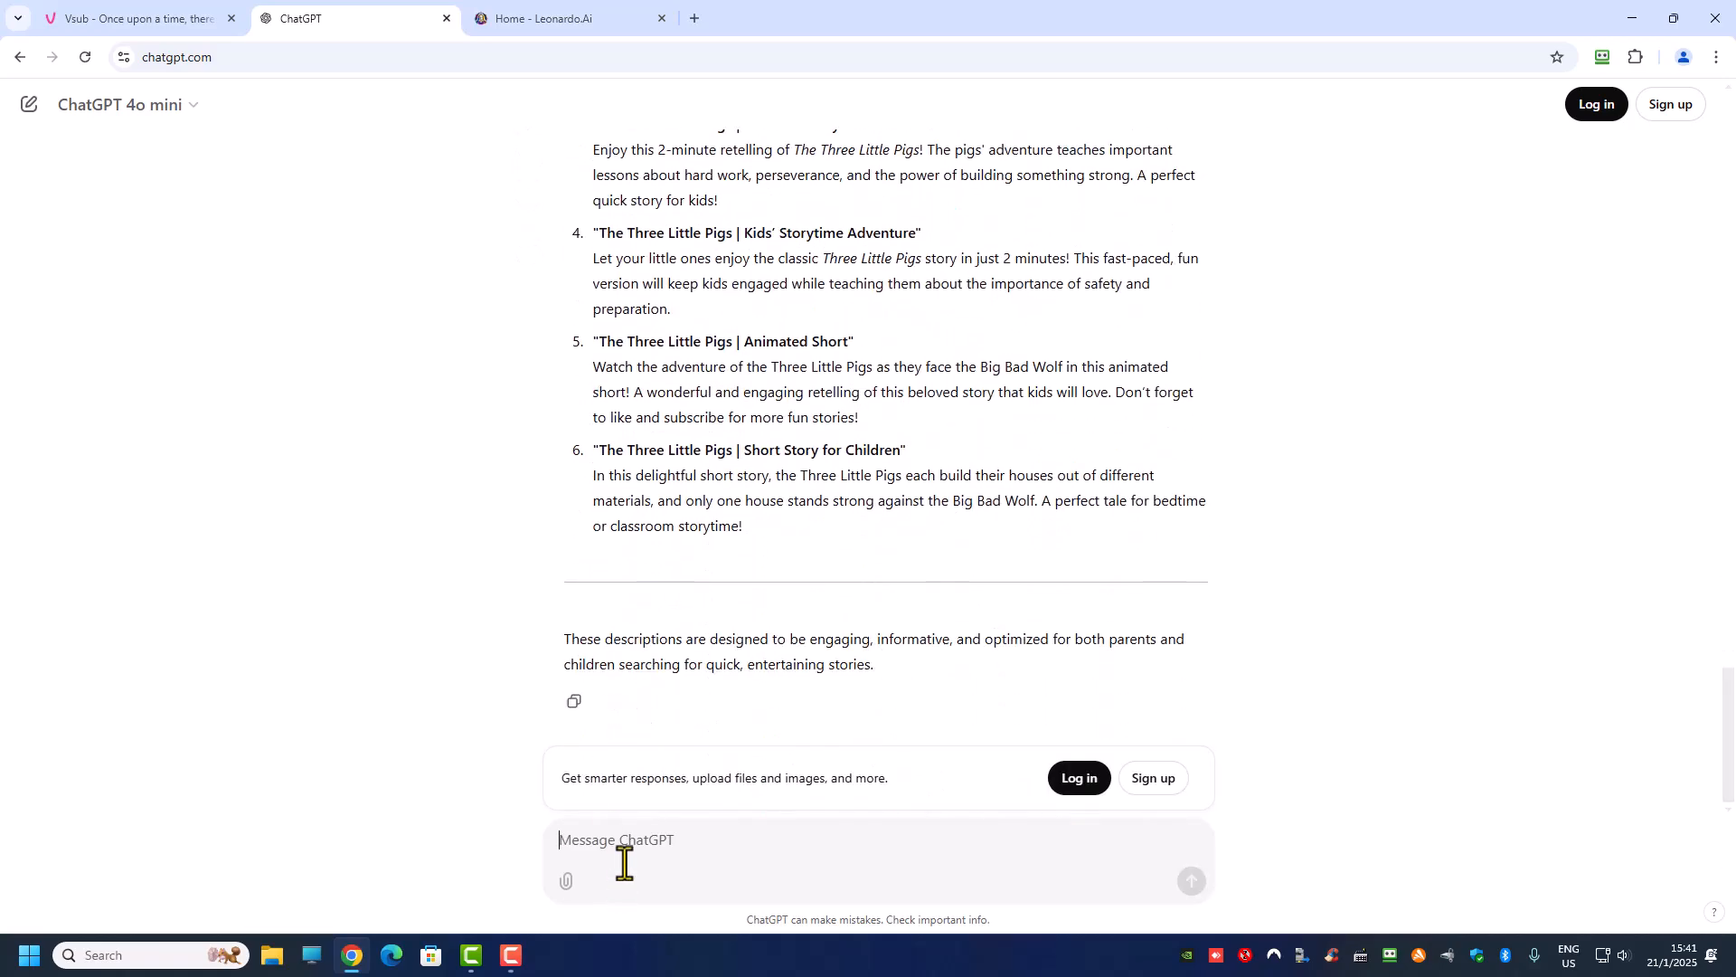
pyautogui.write('youtube tags')
pyautogui.press('Return')
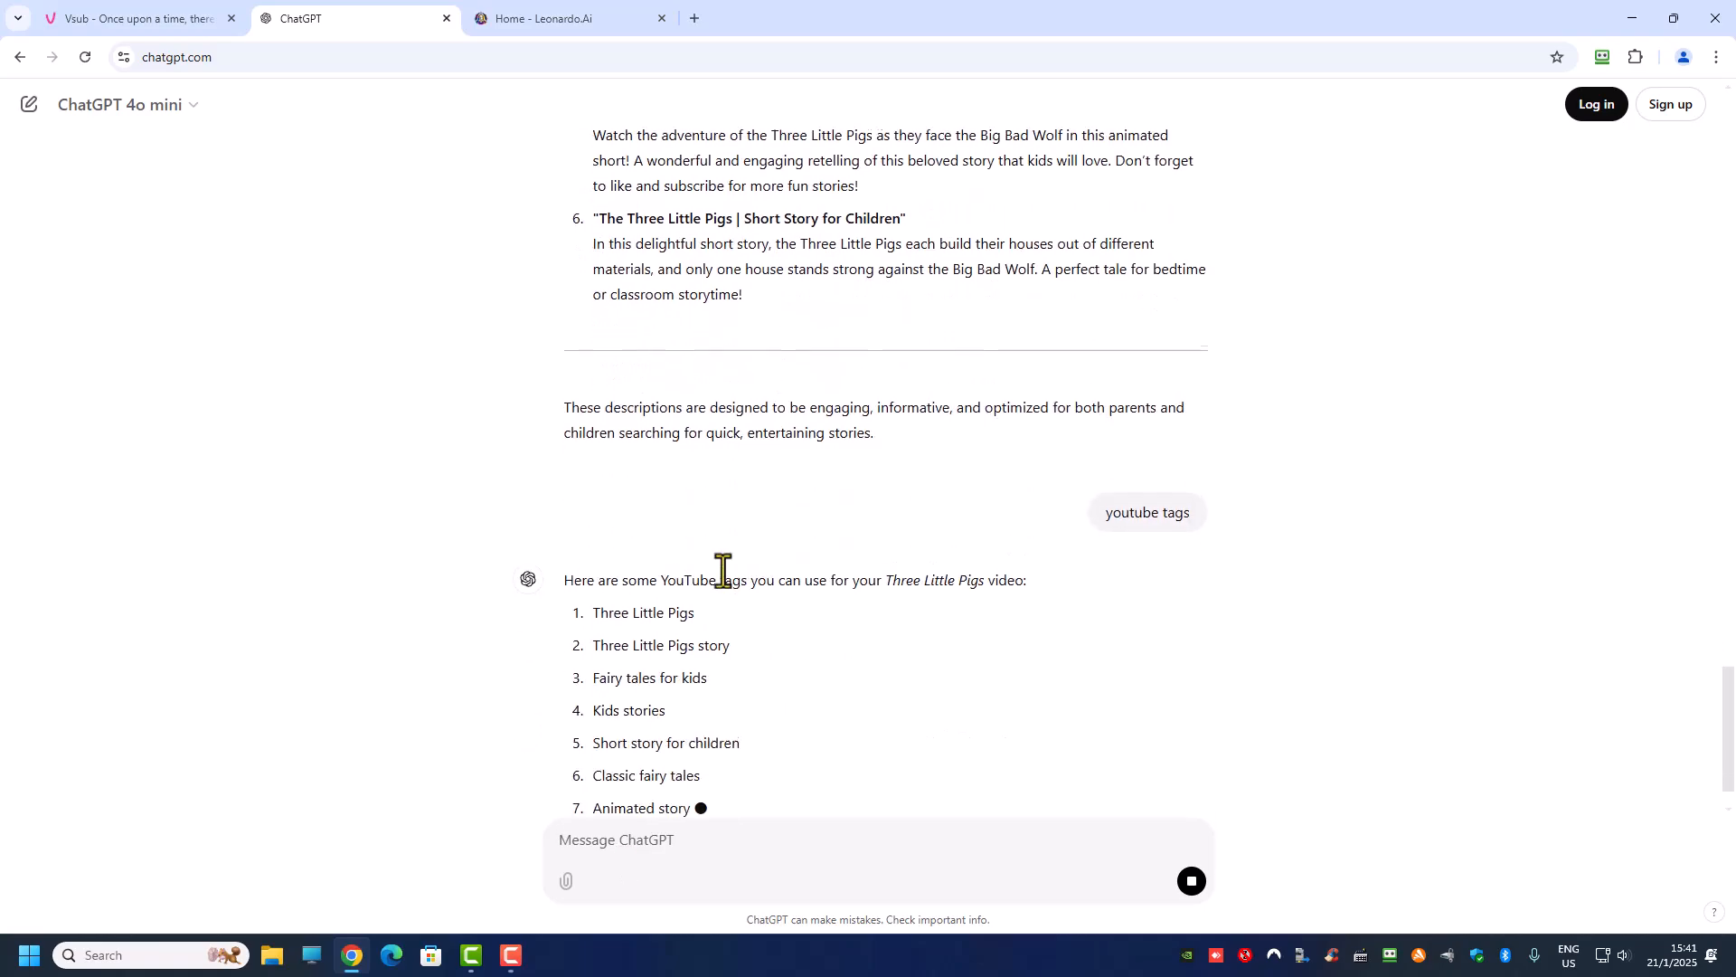
pyautogui.scroll(-6, 702, 633)
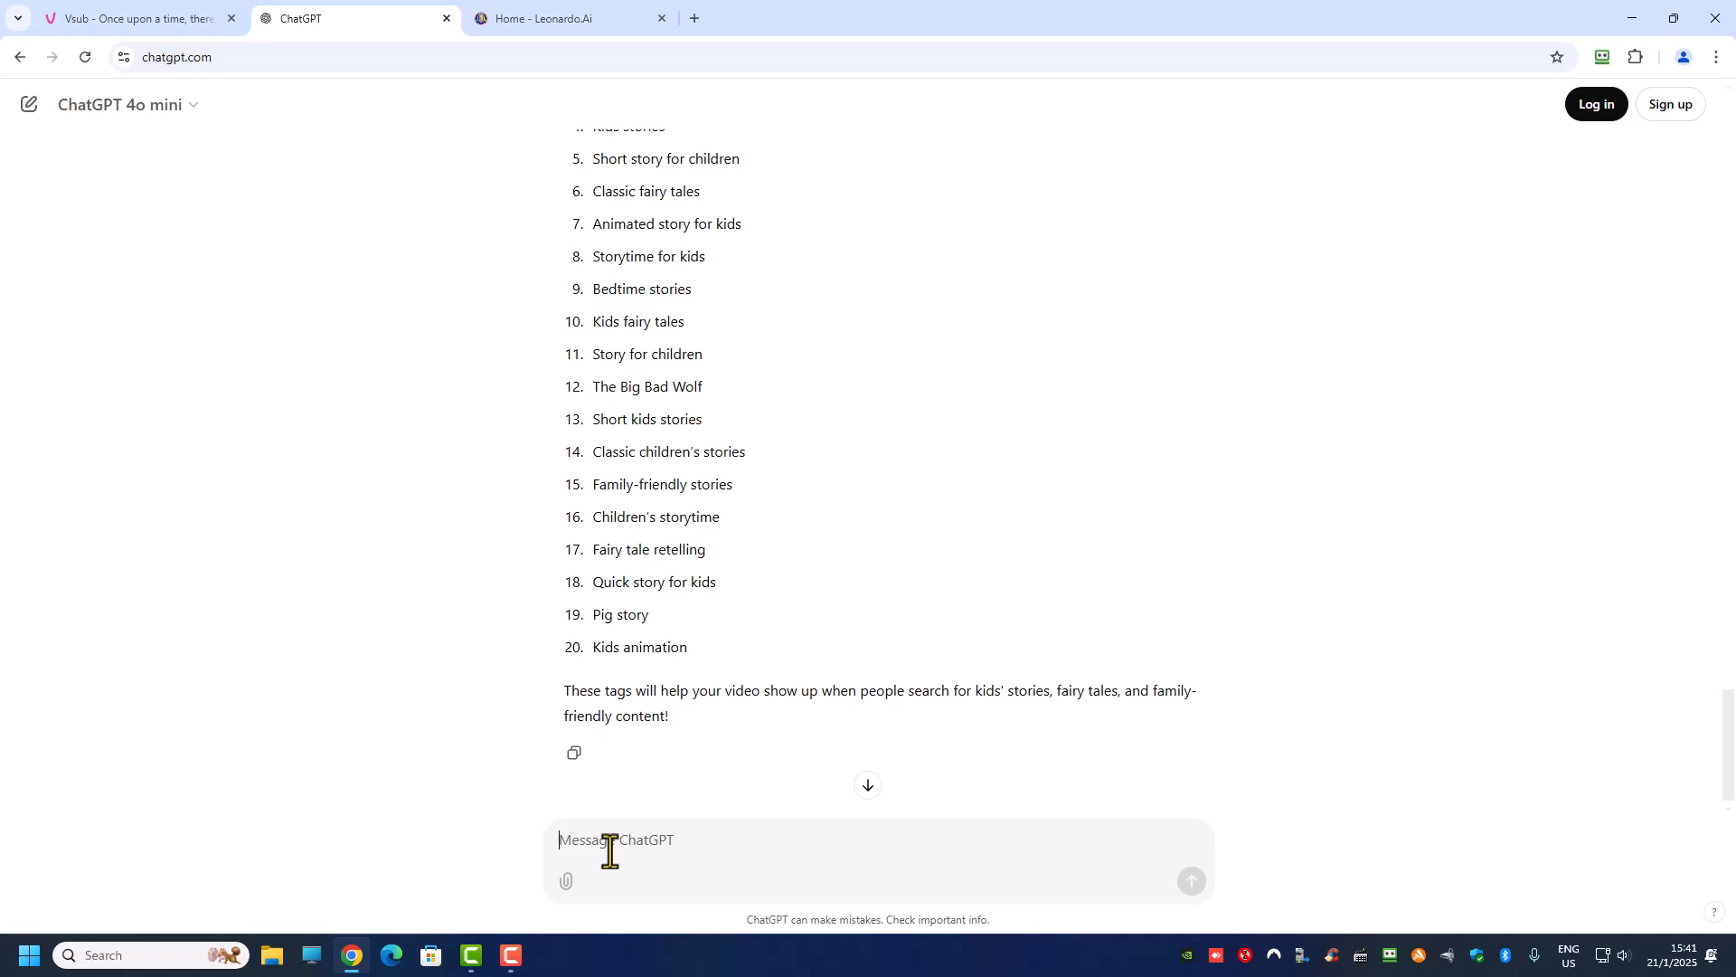
# Step: Ask ChatGPT "give me a youtube thumbnail prompt to generate a image"
pyautogui.write('gi')
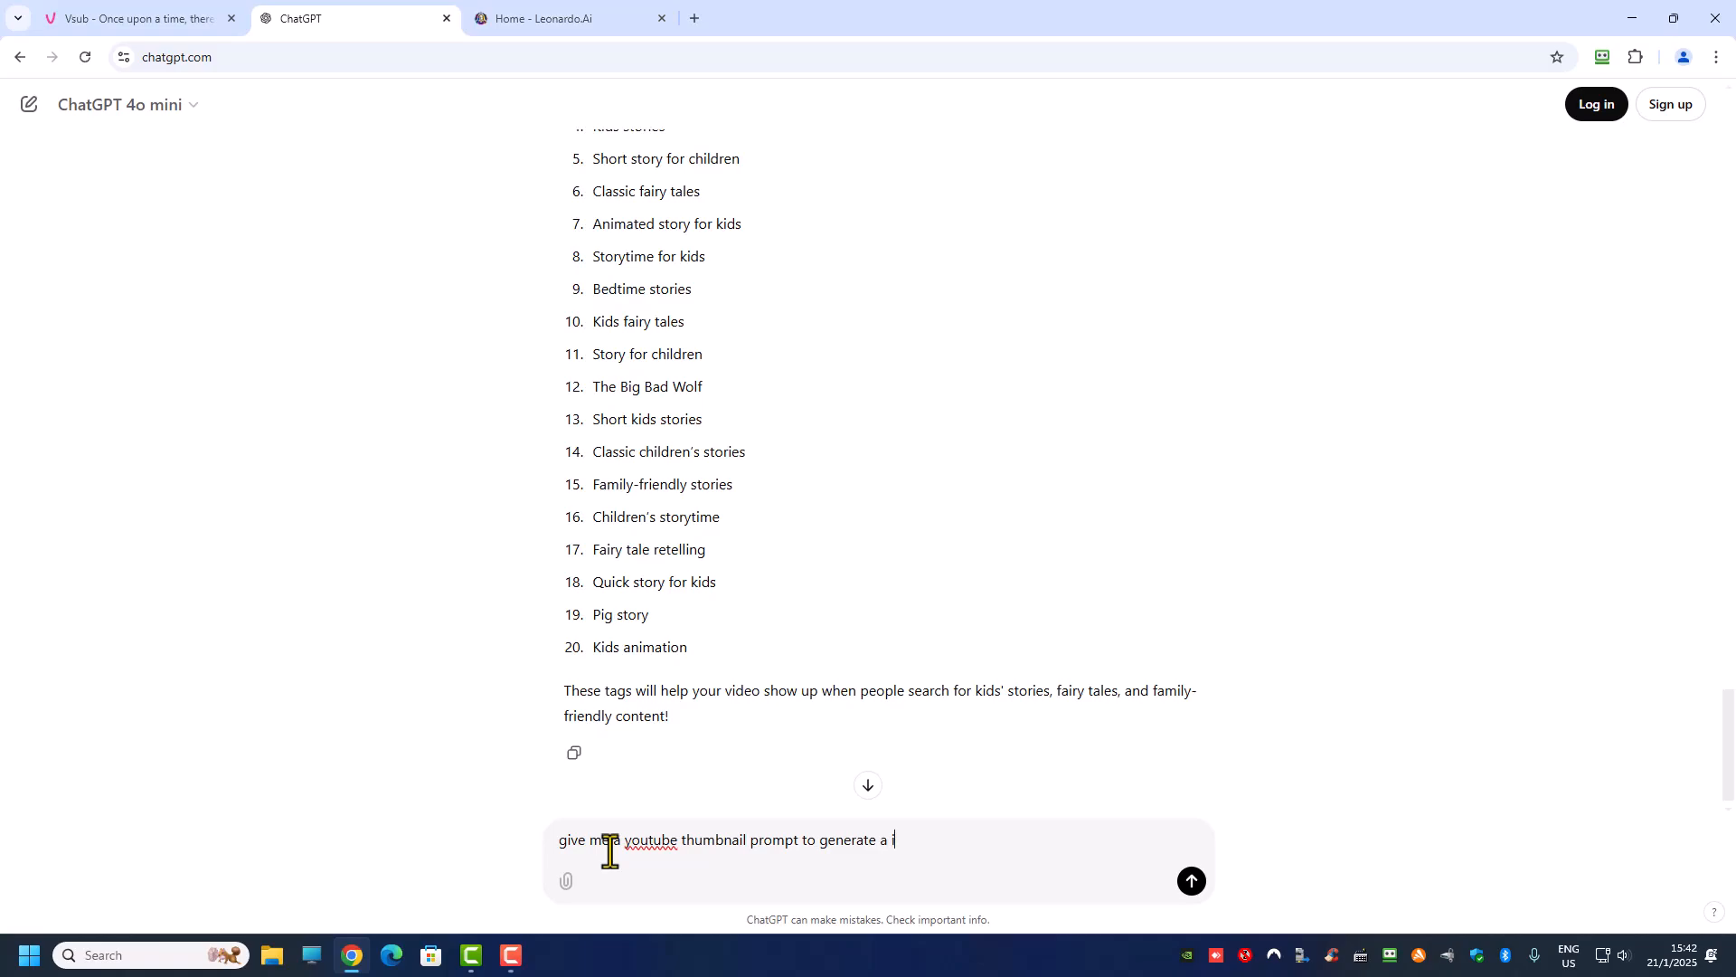
pyautogui.write('e')
pyautogui.press('Return')
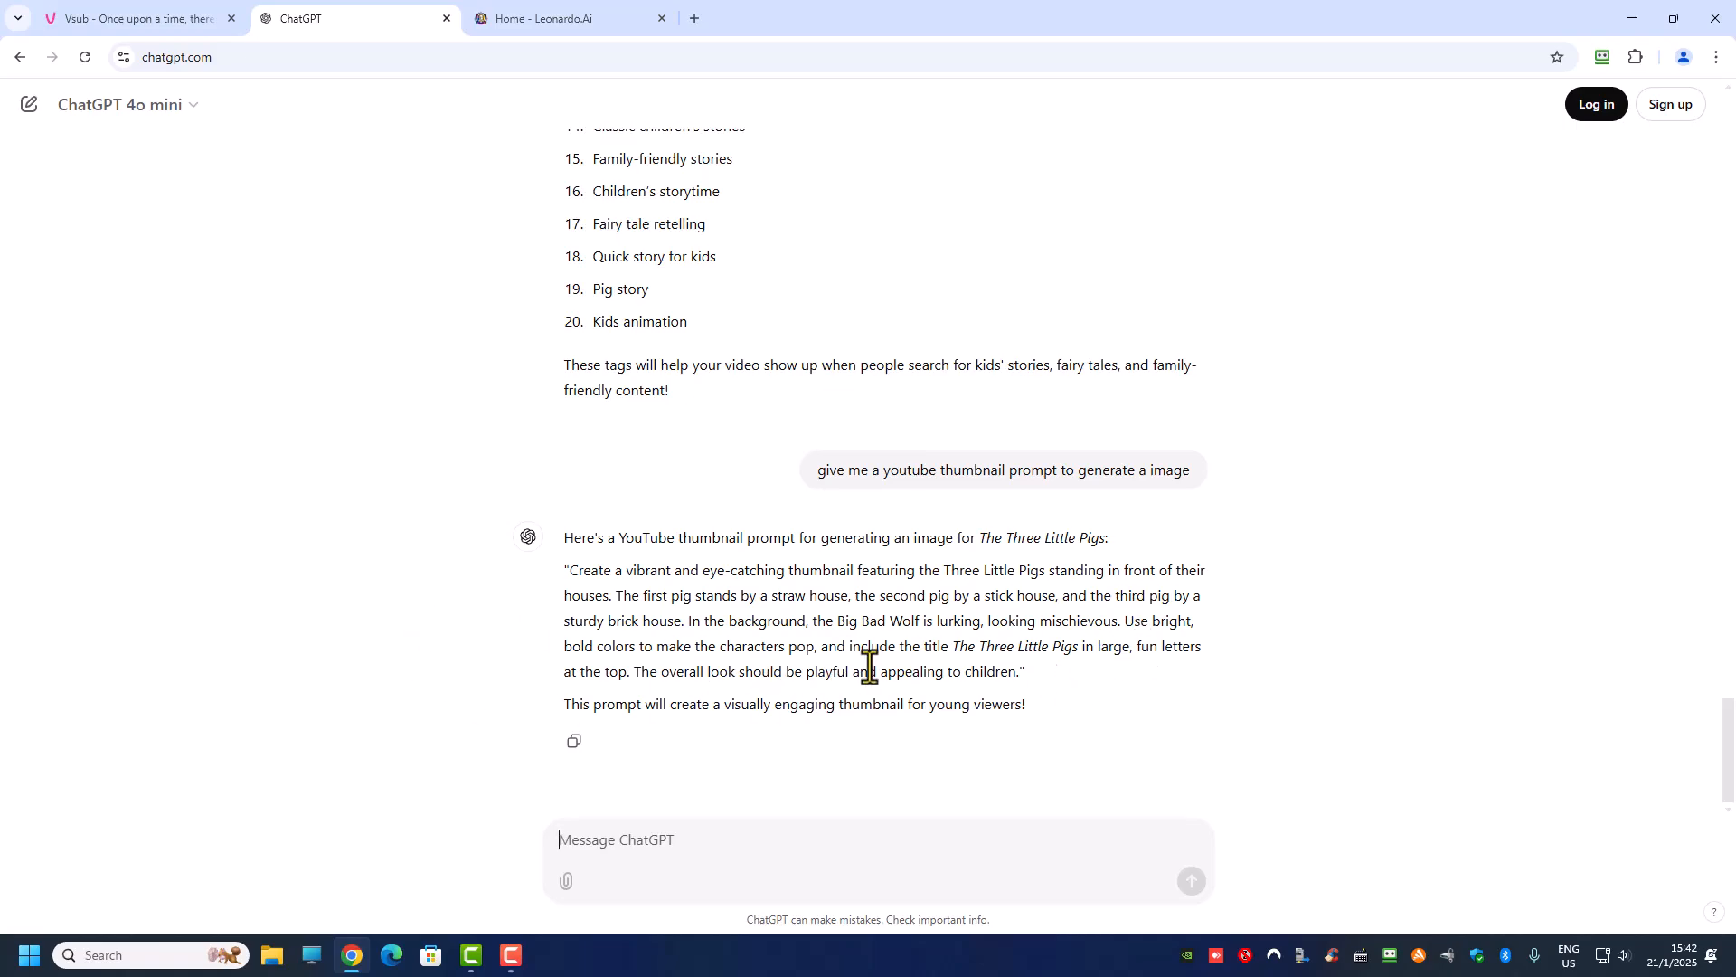
# Step: Review the title wording in the thumbnail prompt and copy the whole quoted prompt, from "Create a vibrant" through "appealing to children."
pyautogui.moveTo(916, 647); pyautogui.dragTo(960, 646)
pyautogui.click(958, 648)
pyautogui.moveTo(955, 648); pyautogui.dragTo(1077, 659)
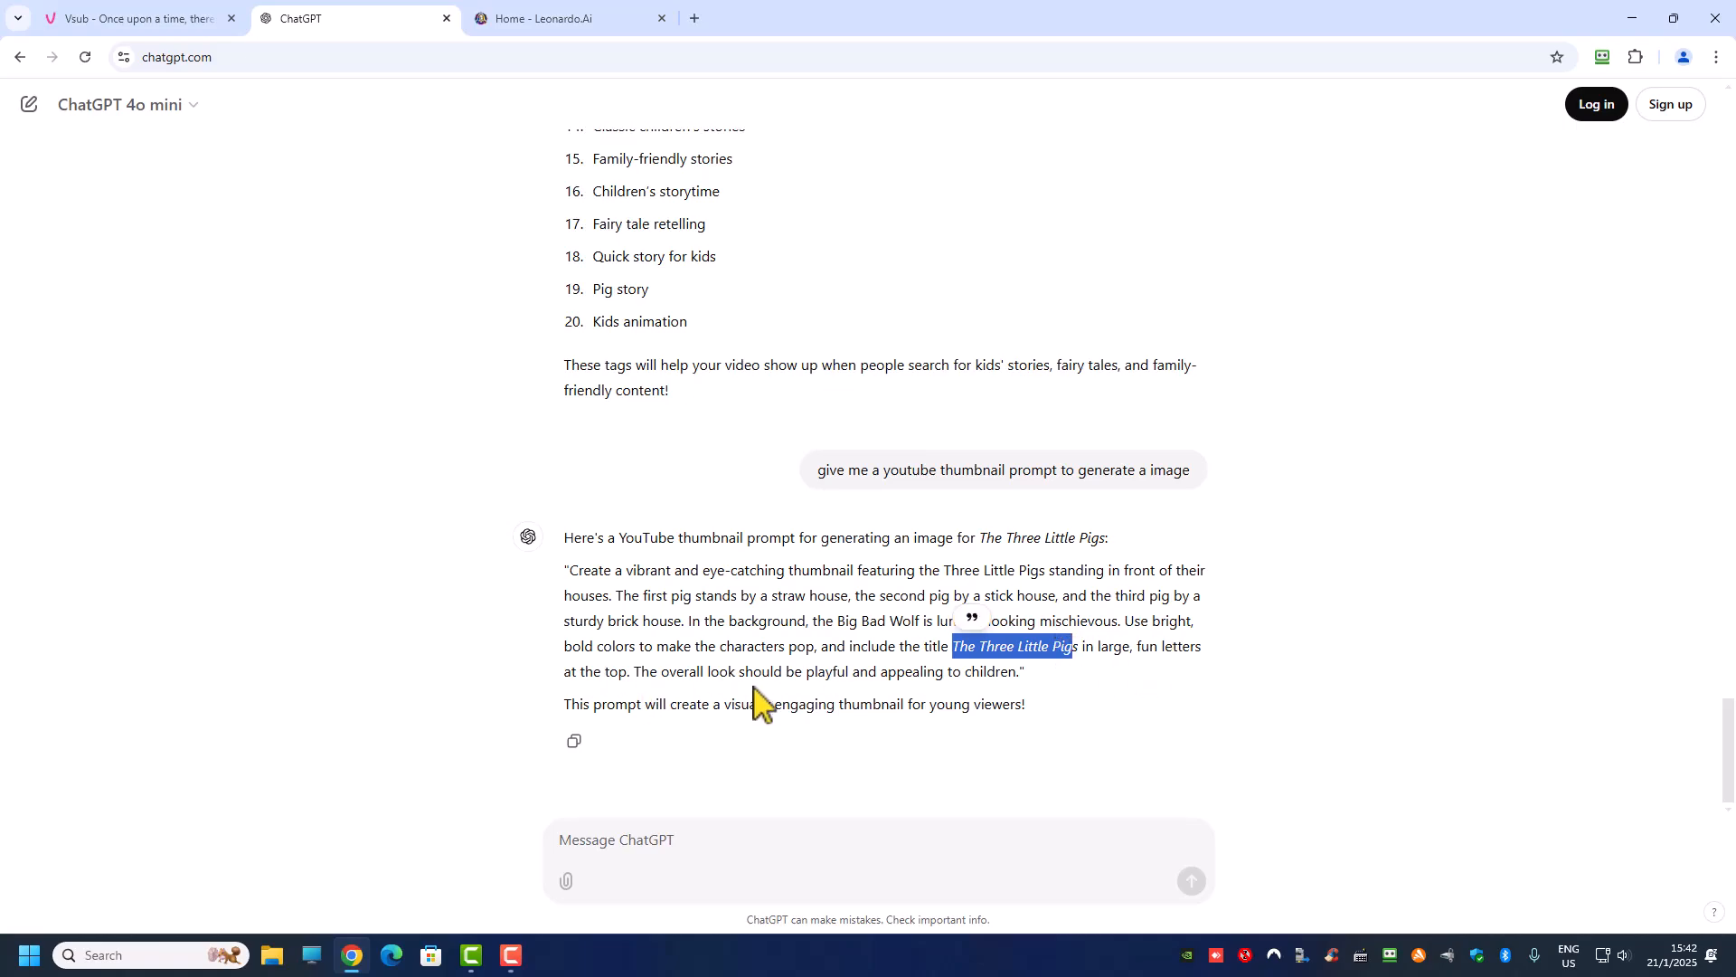
pyautogui.click(1050, 657)
pyautogui.moveTo(954, 650); pyautogui.dragTo(1066, 649)
pyautogui.click(1043, 688)
pyautogui.moveTo(1039, 689); pyautogui.dragTo(559, 569)
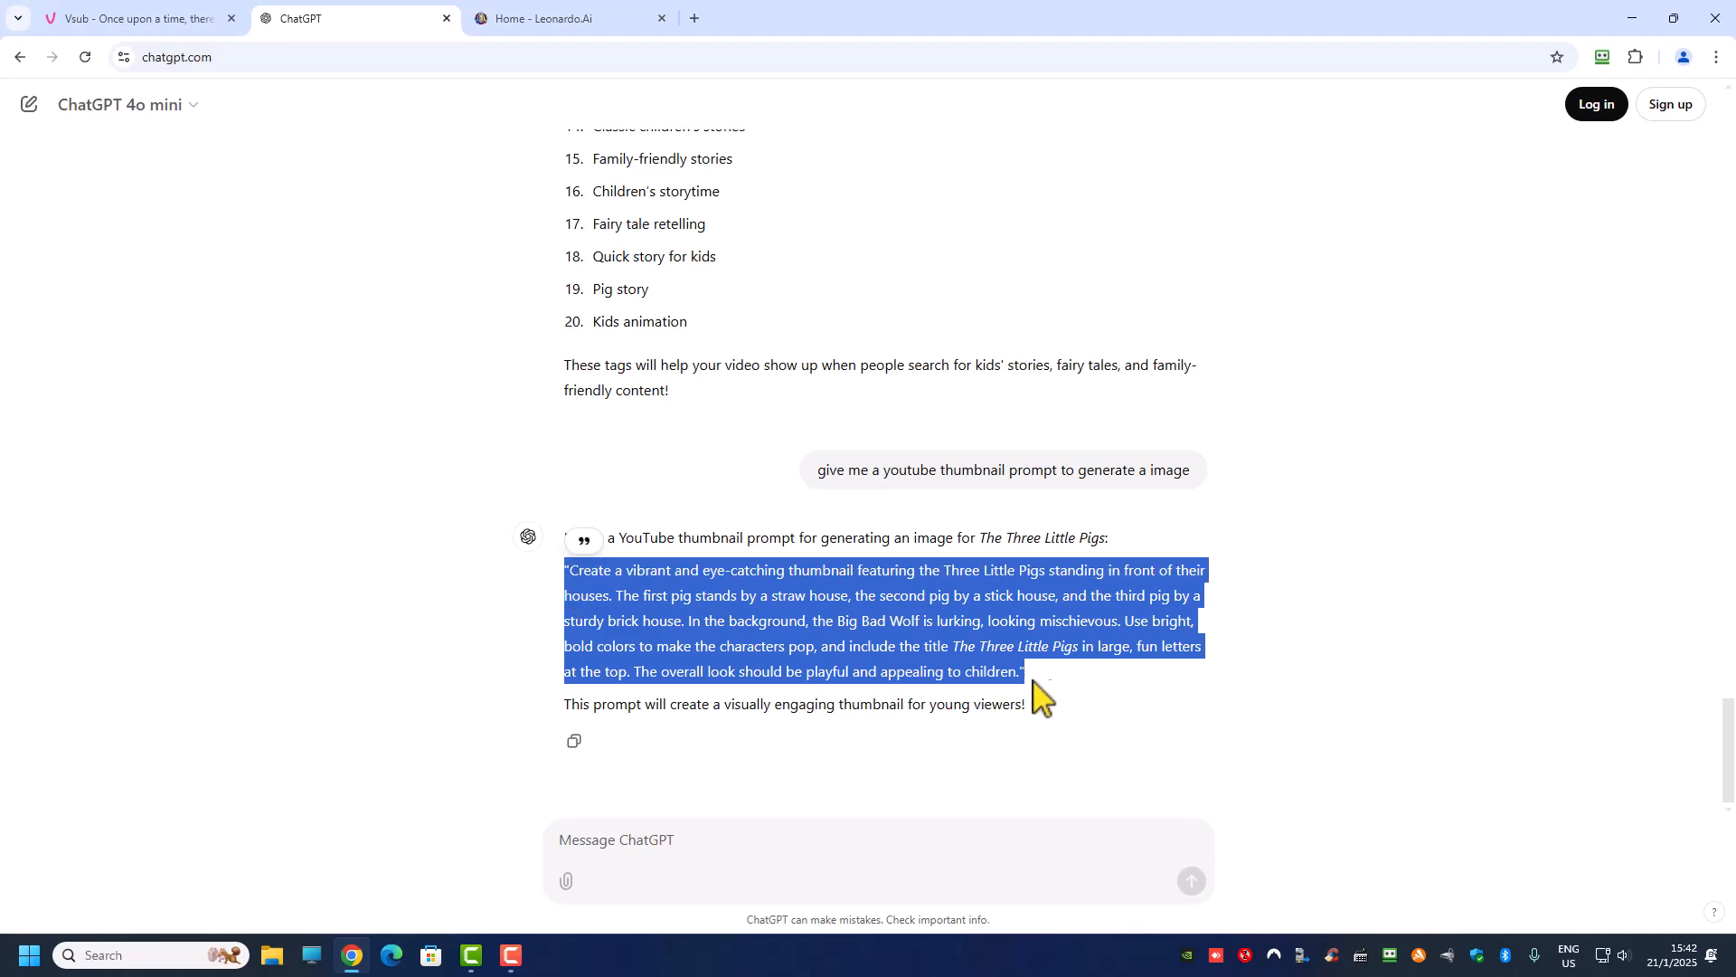
pyautogui.click(1020, 651)
pyautogui.doubleClick(981, 647)
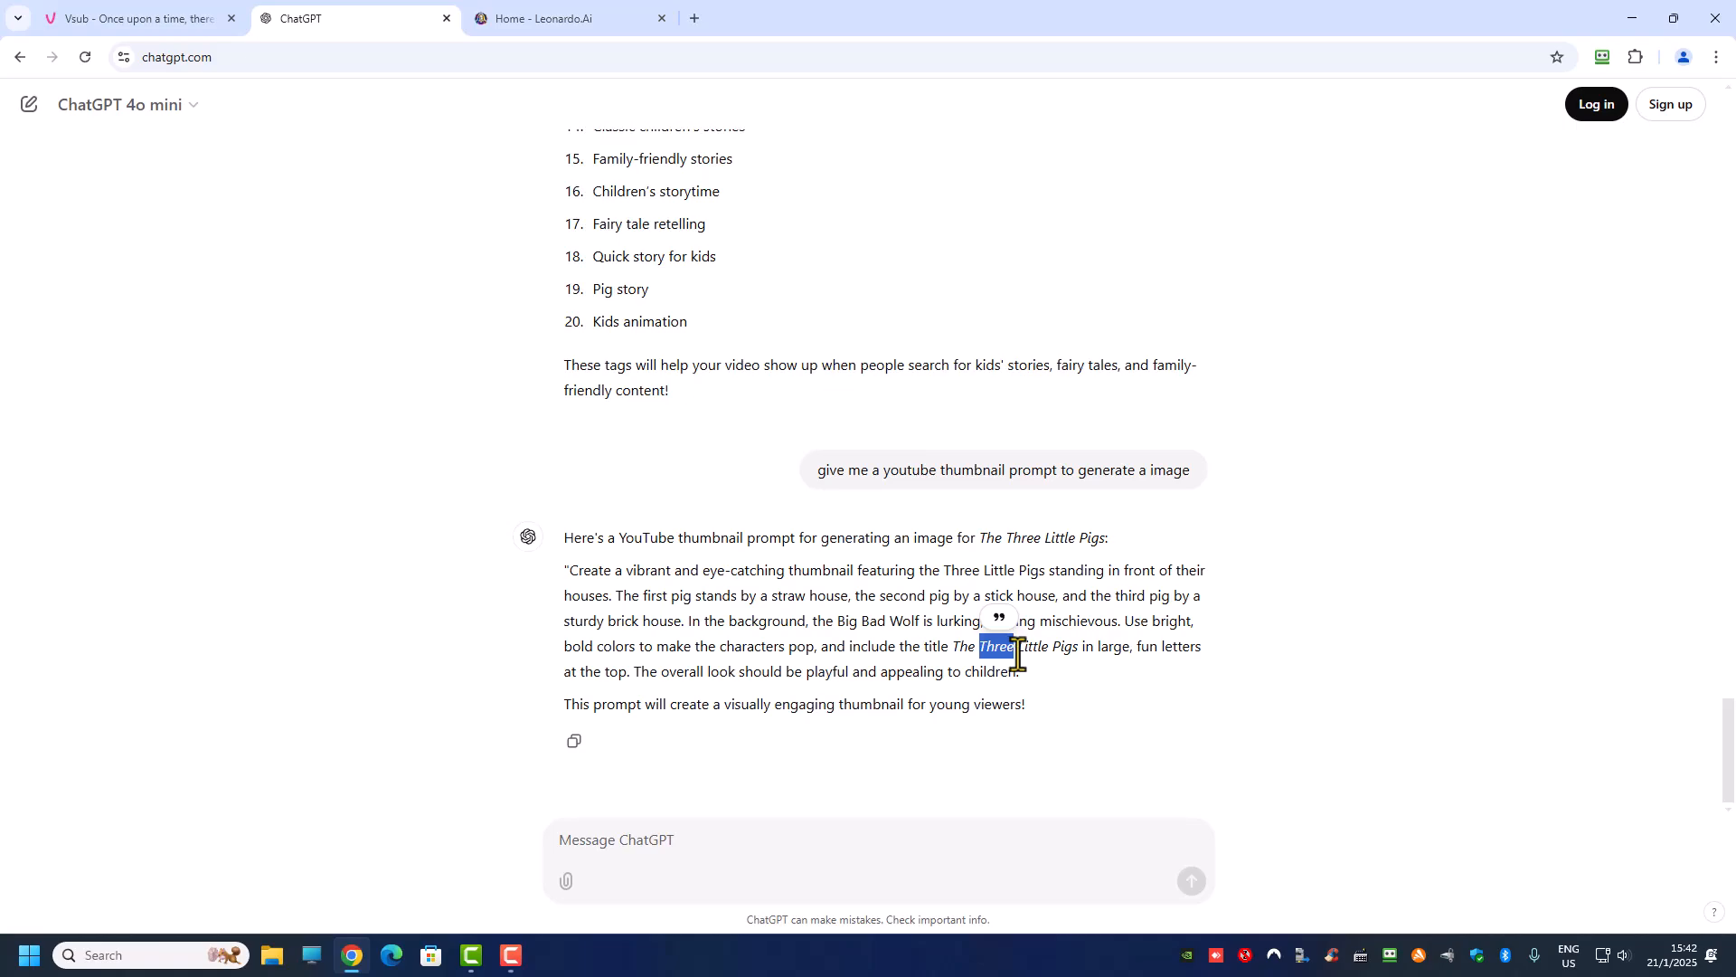
# Step: Switch to Leonardo.Ai, open its Image Creation tool and dismiss the introductory tour
pyautogui.click(542, 25)
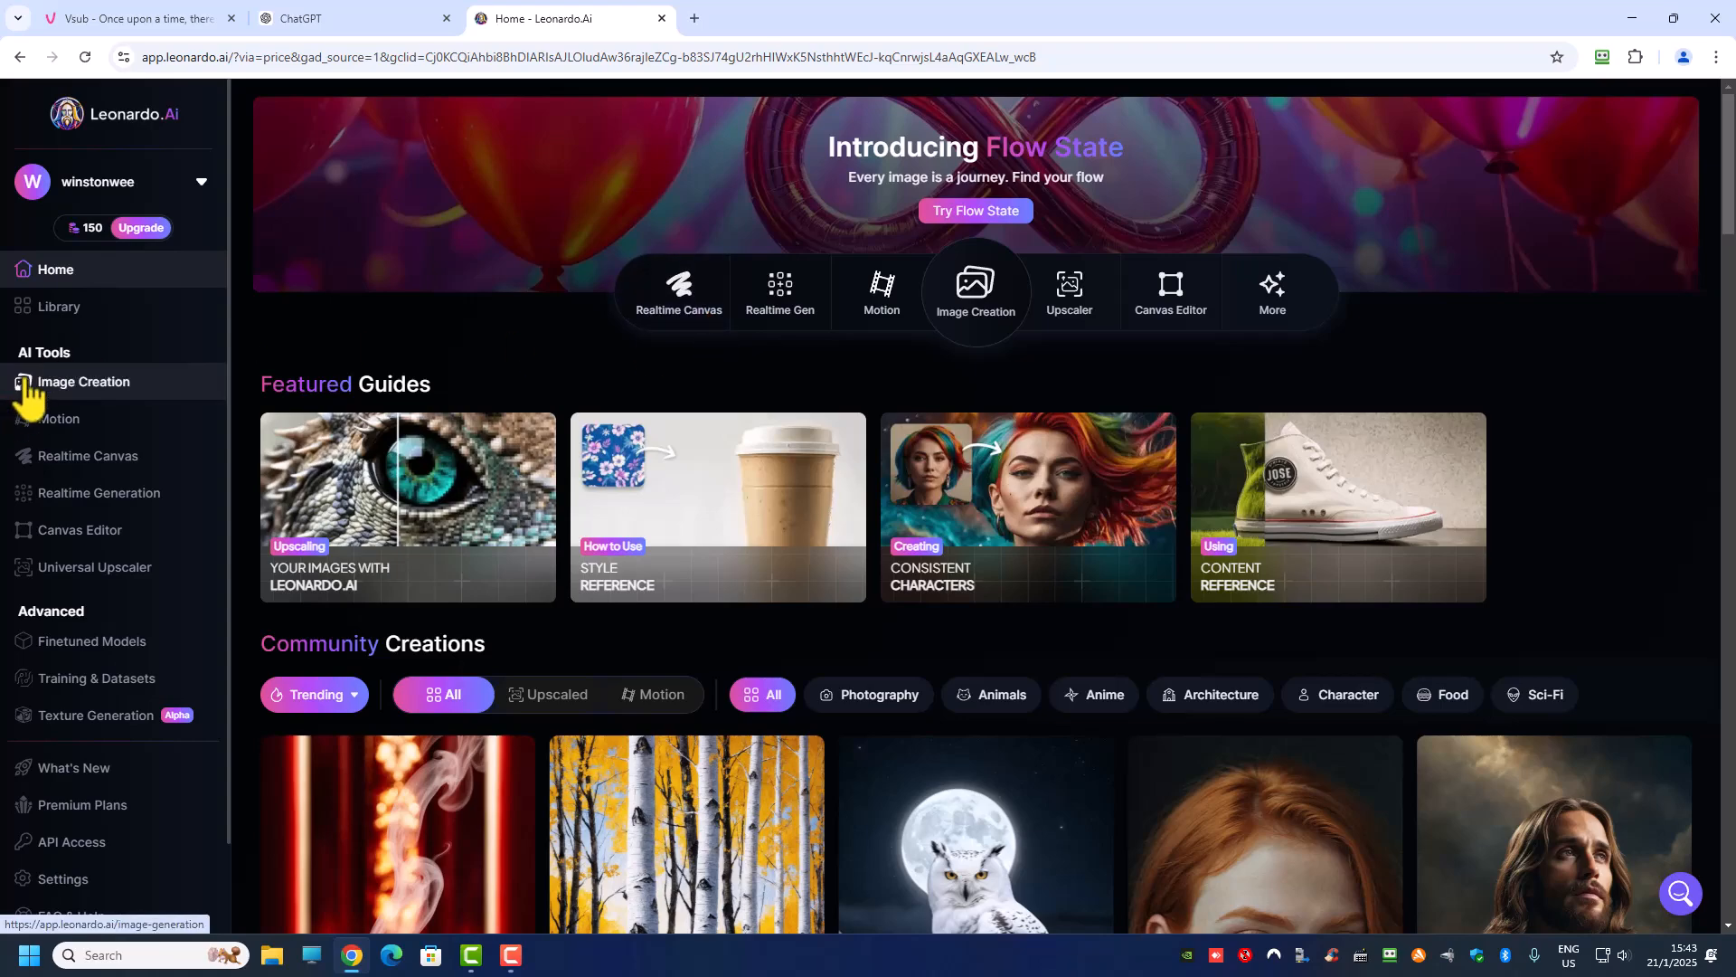
pyautogui.click(61, 384)
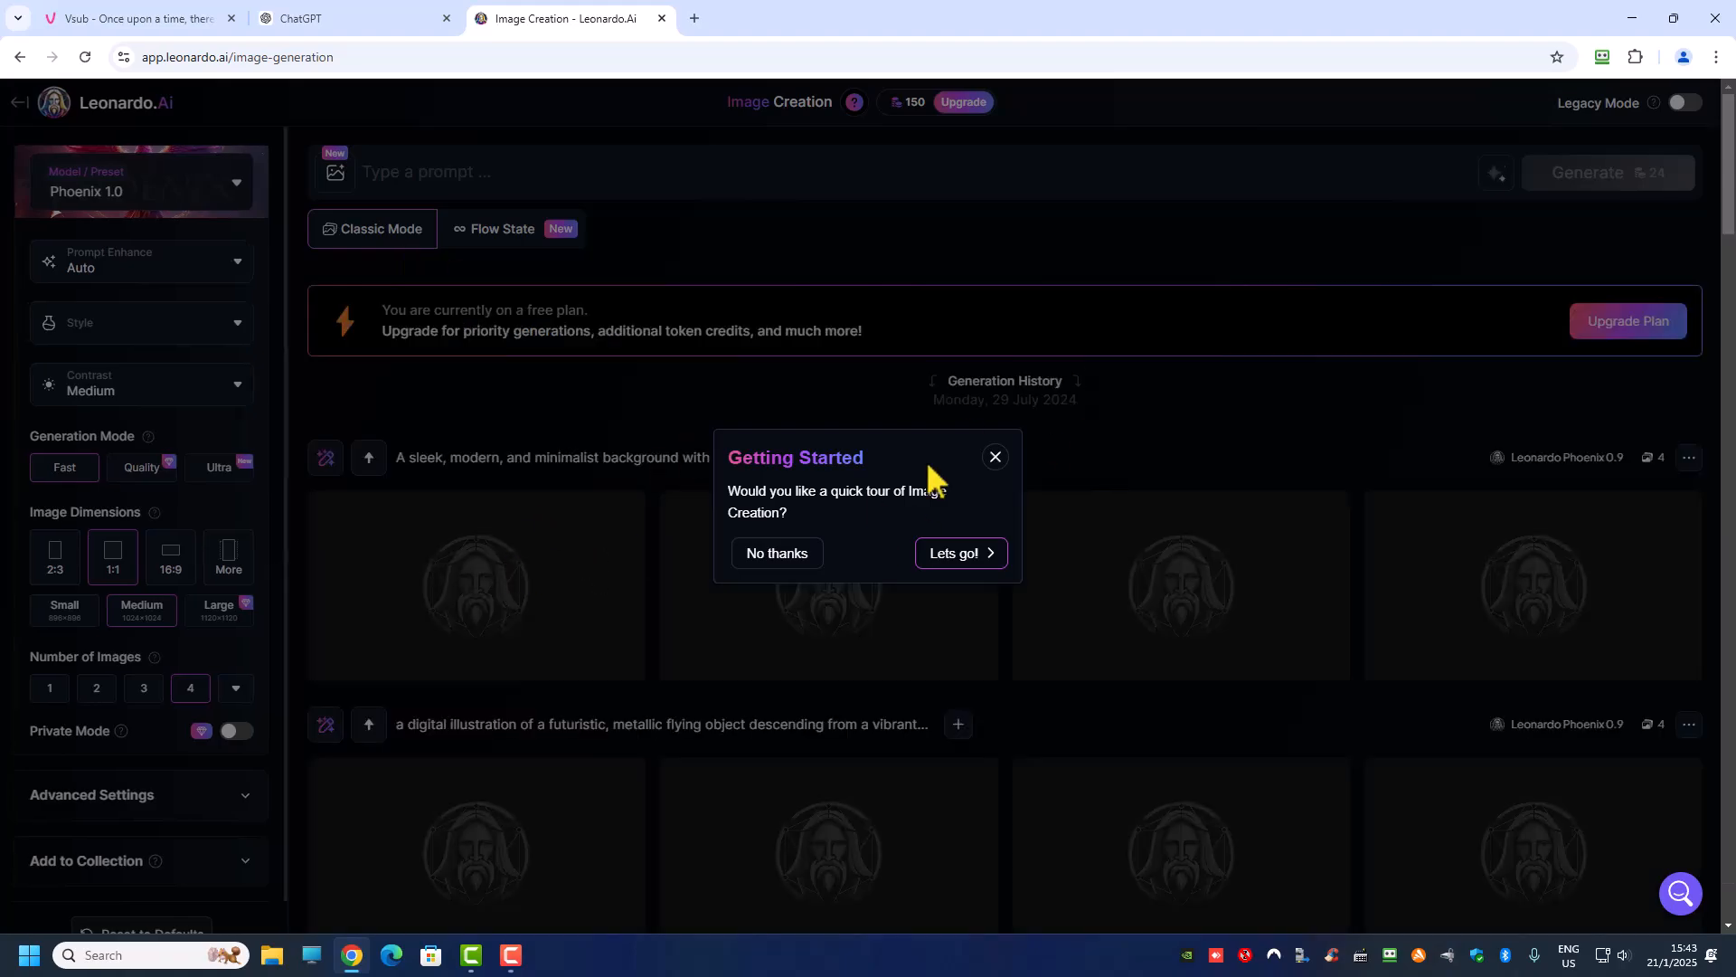
pyautogui.click(995, 457)
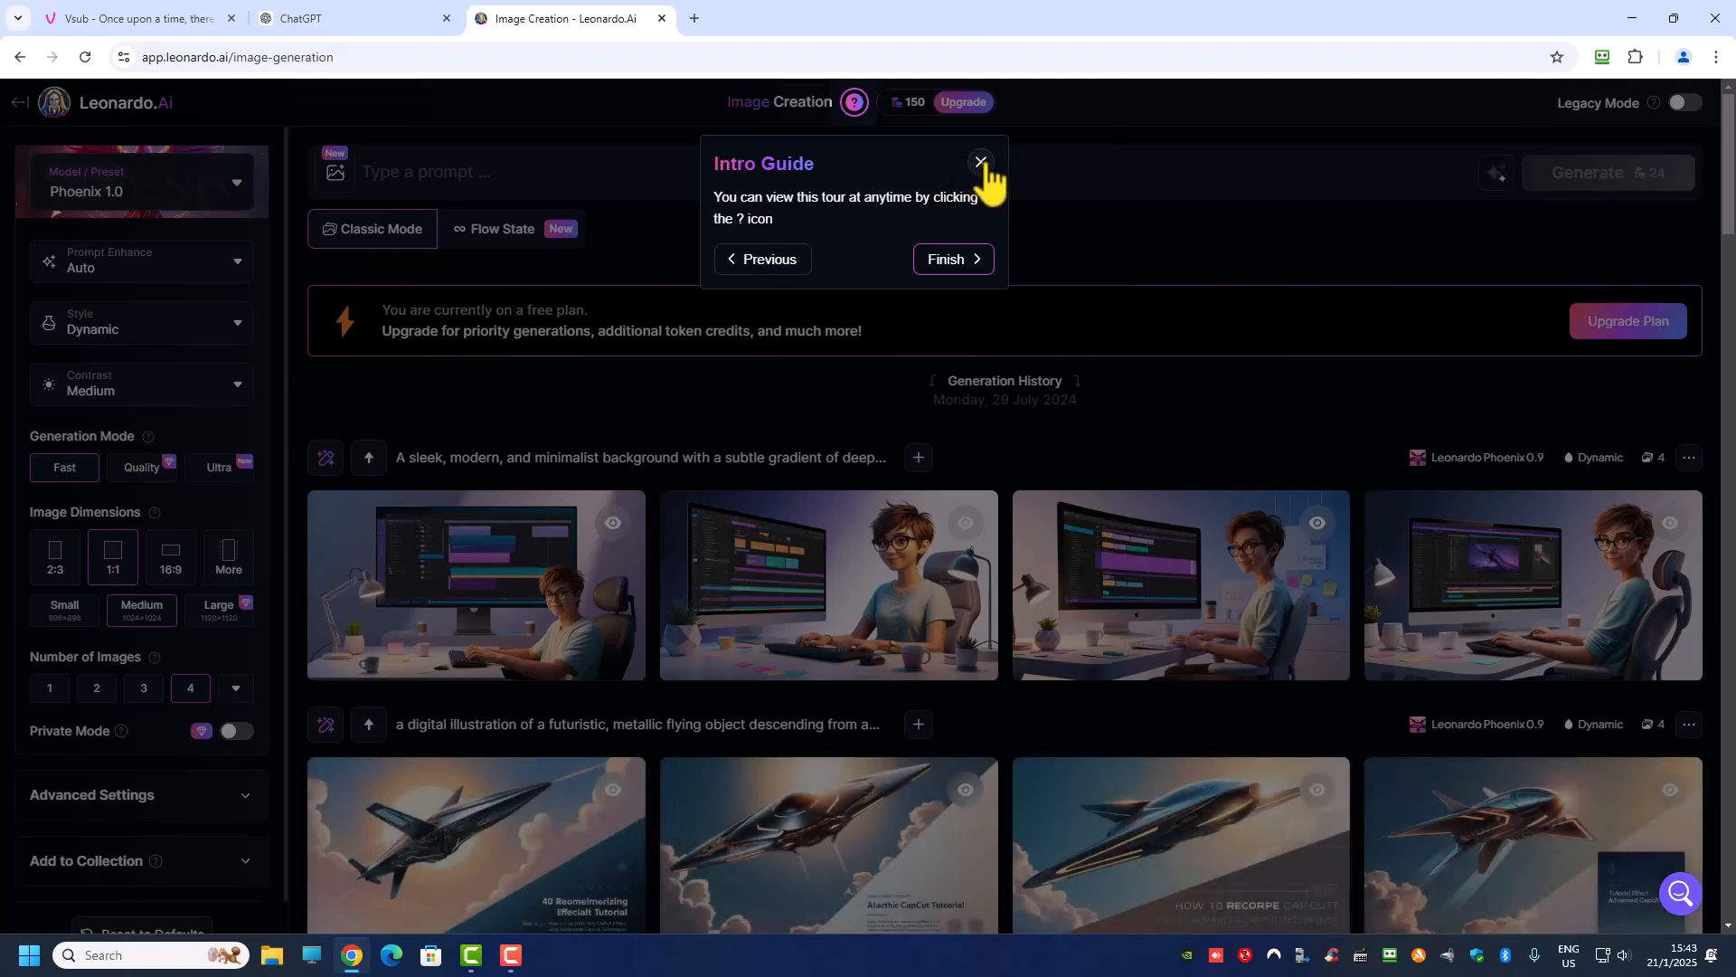
pyautogui.click(981, 162)
# Step: Paste the copied thumbnail prompt, dismiss the Image Guidance notice and set the image dimensions to 16:9
pyautogui.click(593, 170)
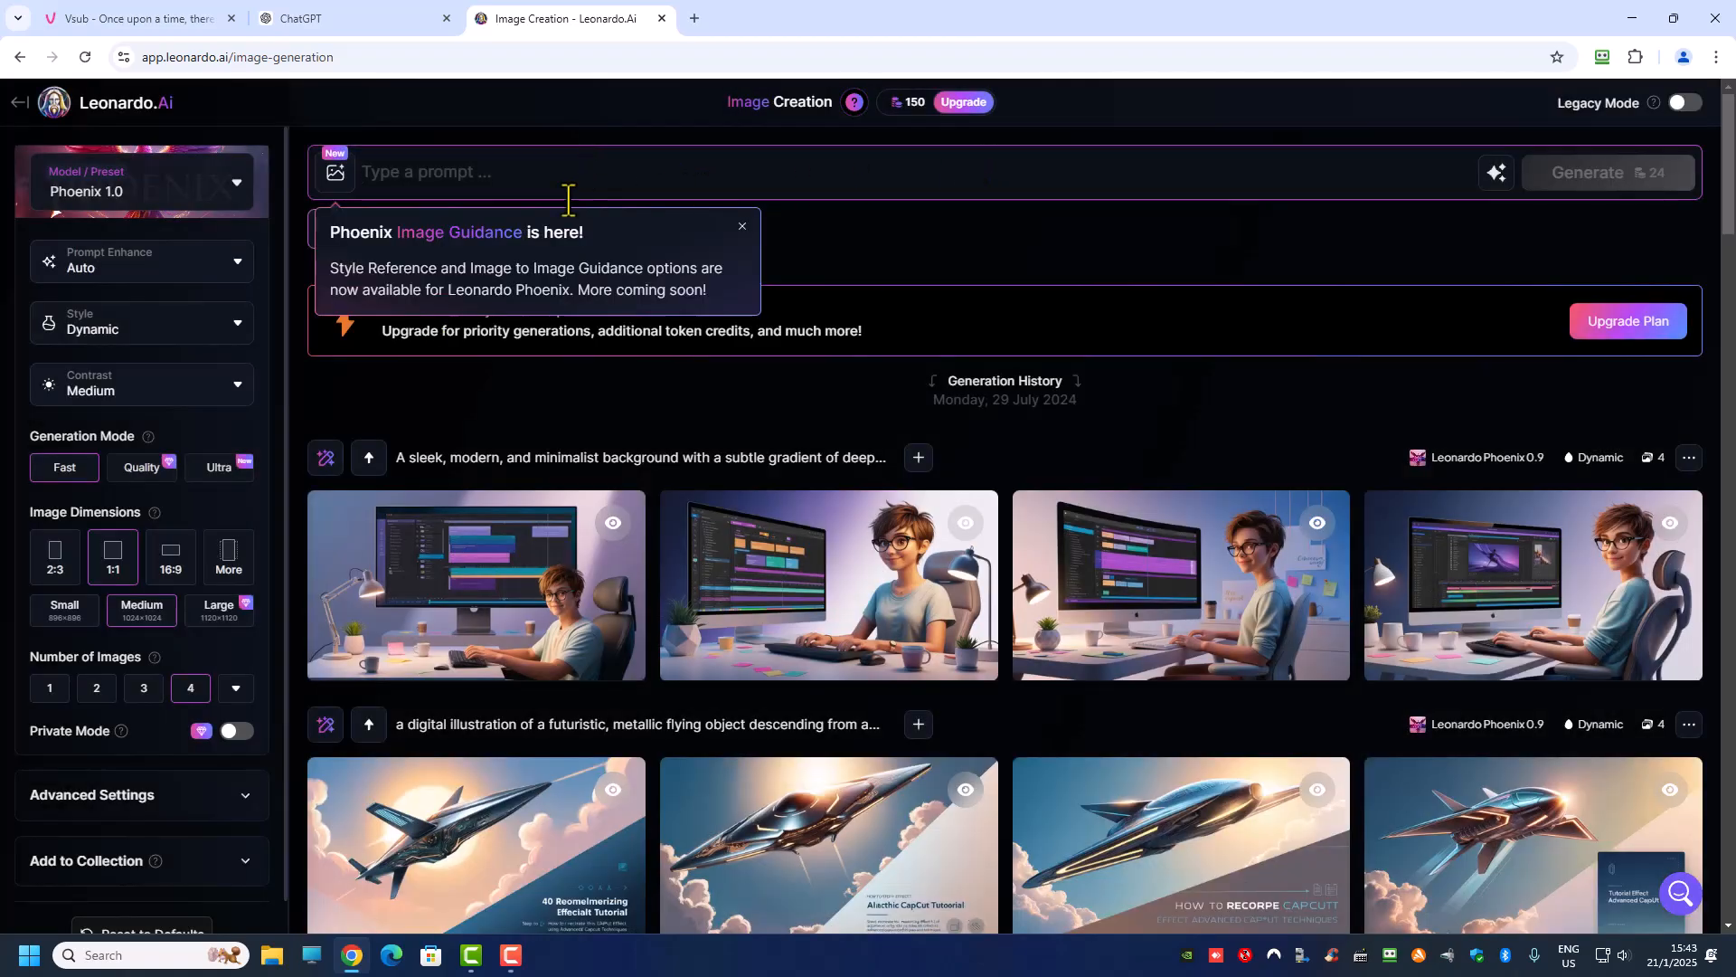
pyautogui.hotkey('ctrl', 'v')
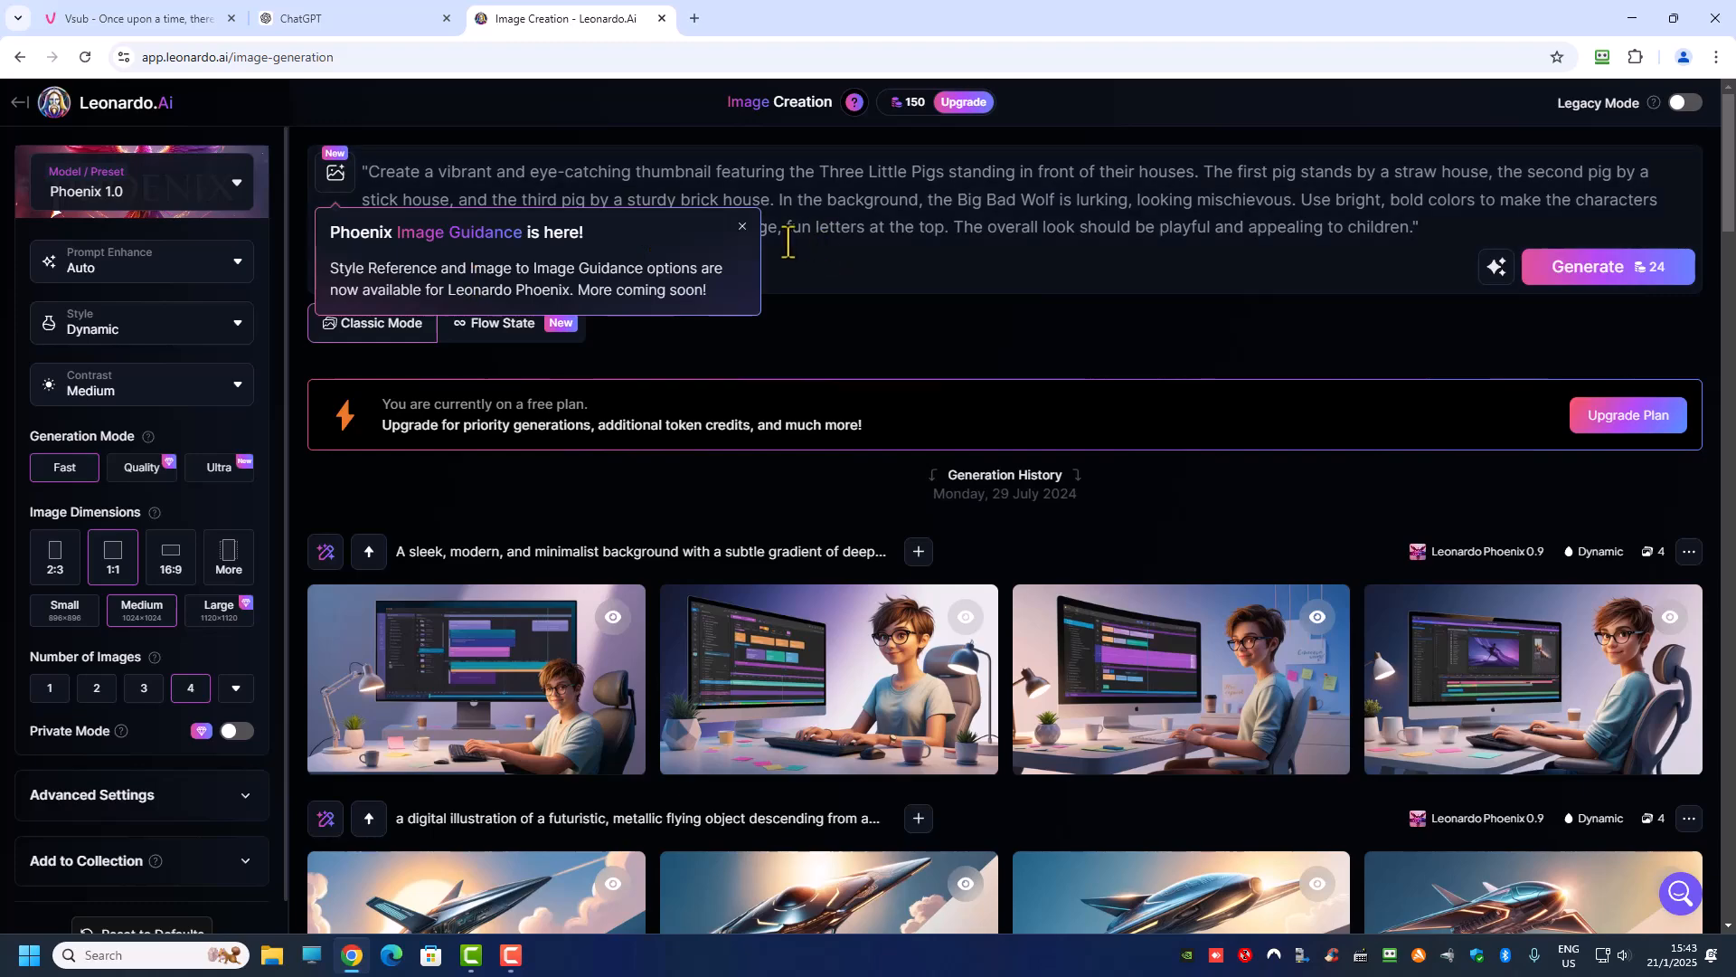
pyautogui.click(744, 227)
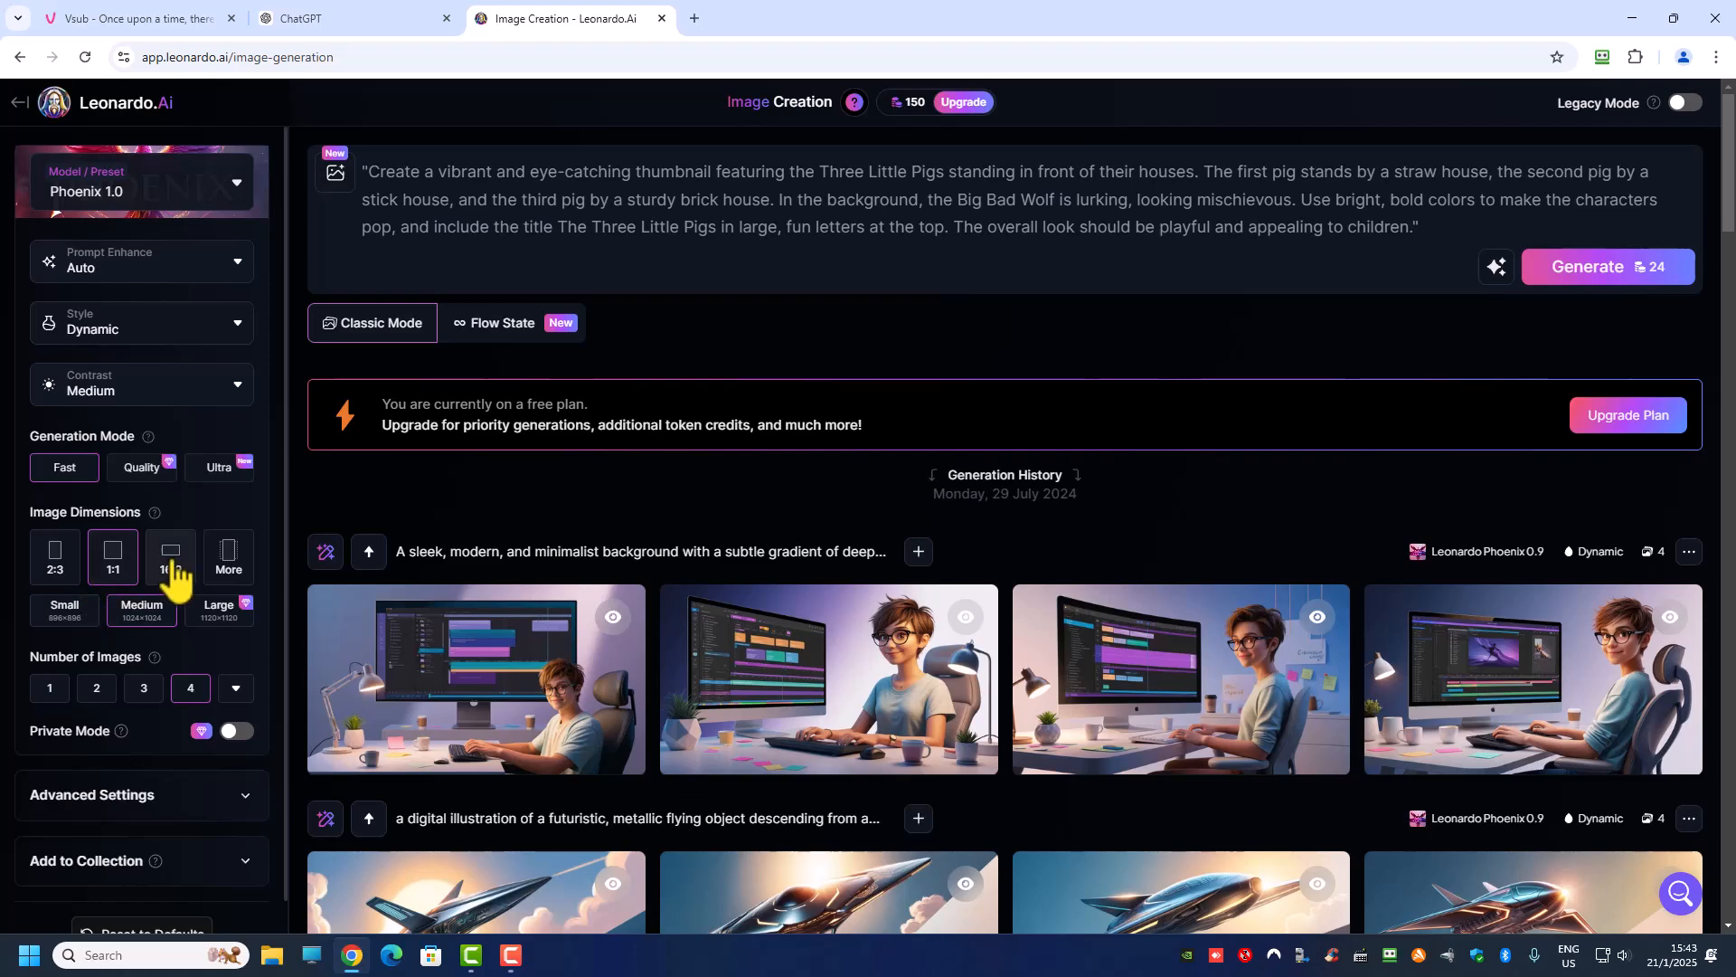
pyautogui.click(179, 563)
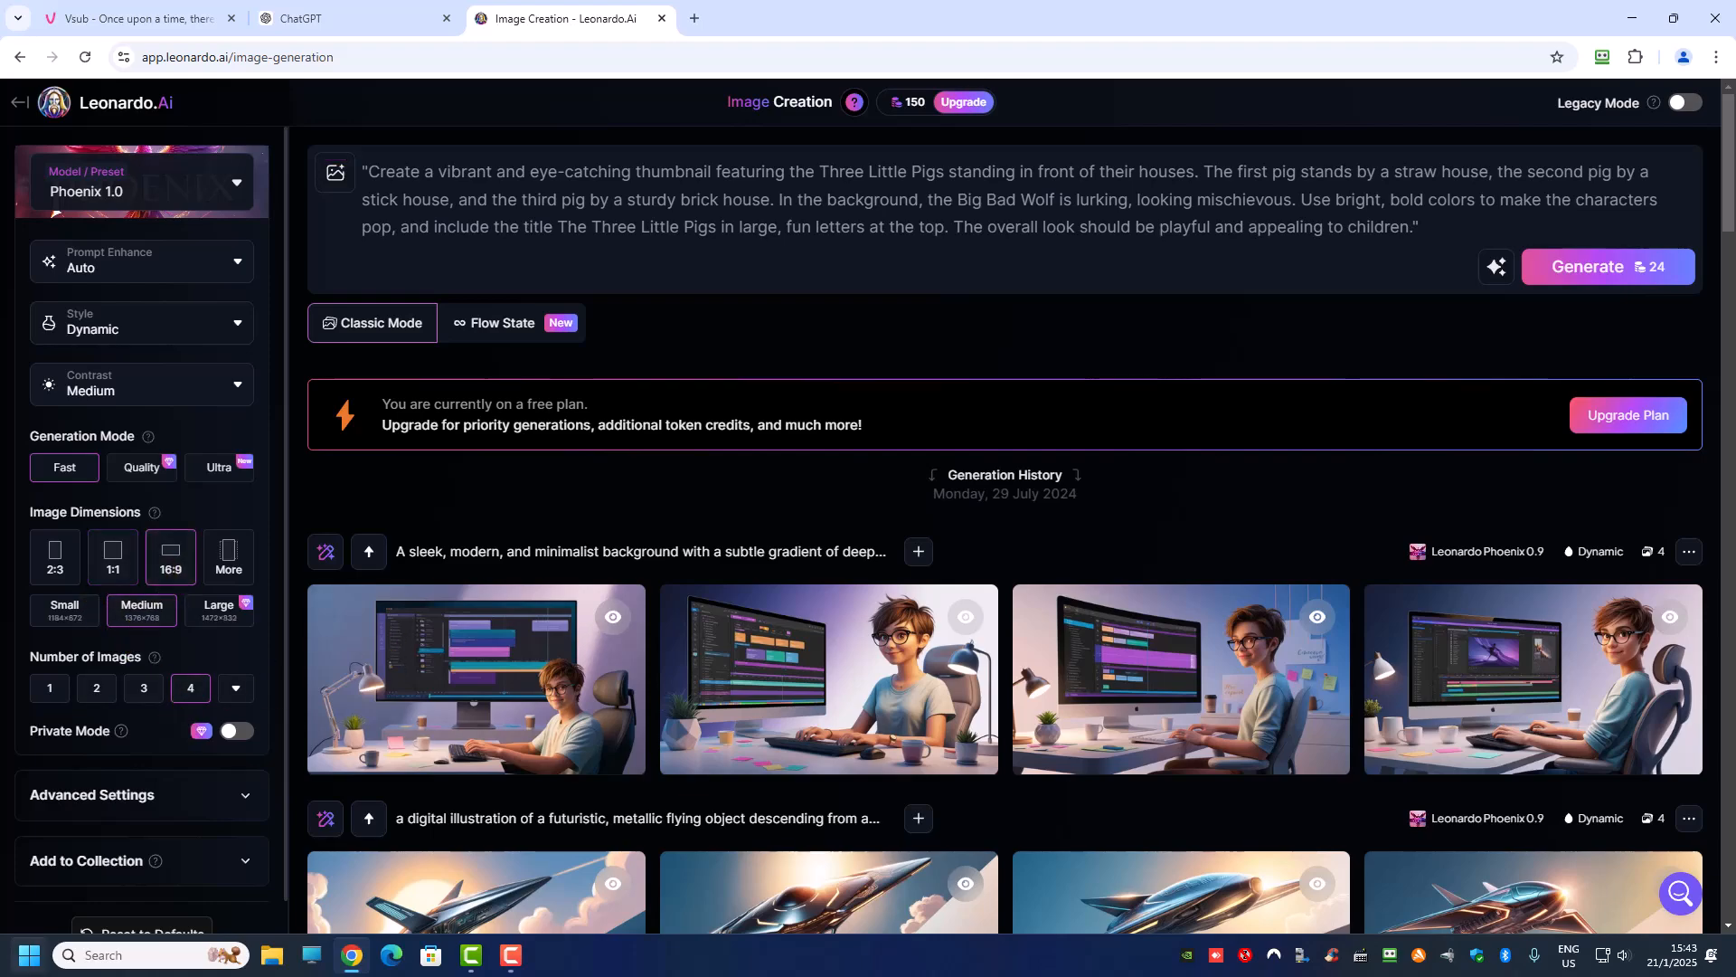
# Step: Try to enable Private Mode and review the yearly and monthly subscription plans, closing the offer without subscribing
pyautogui.scroll(-1, 117, 768)
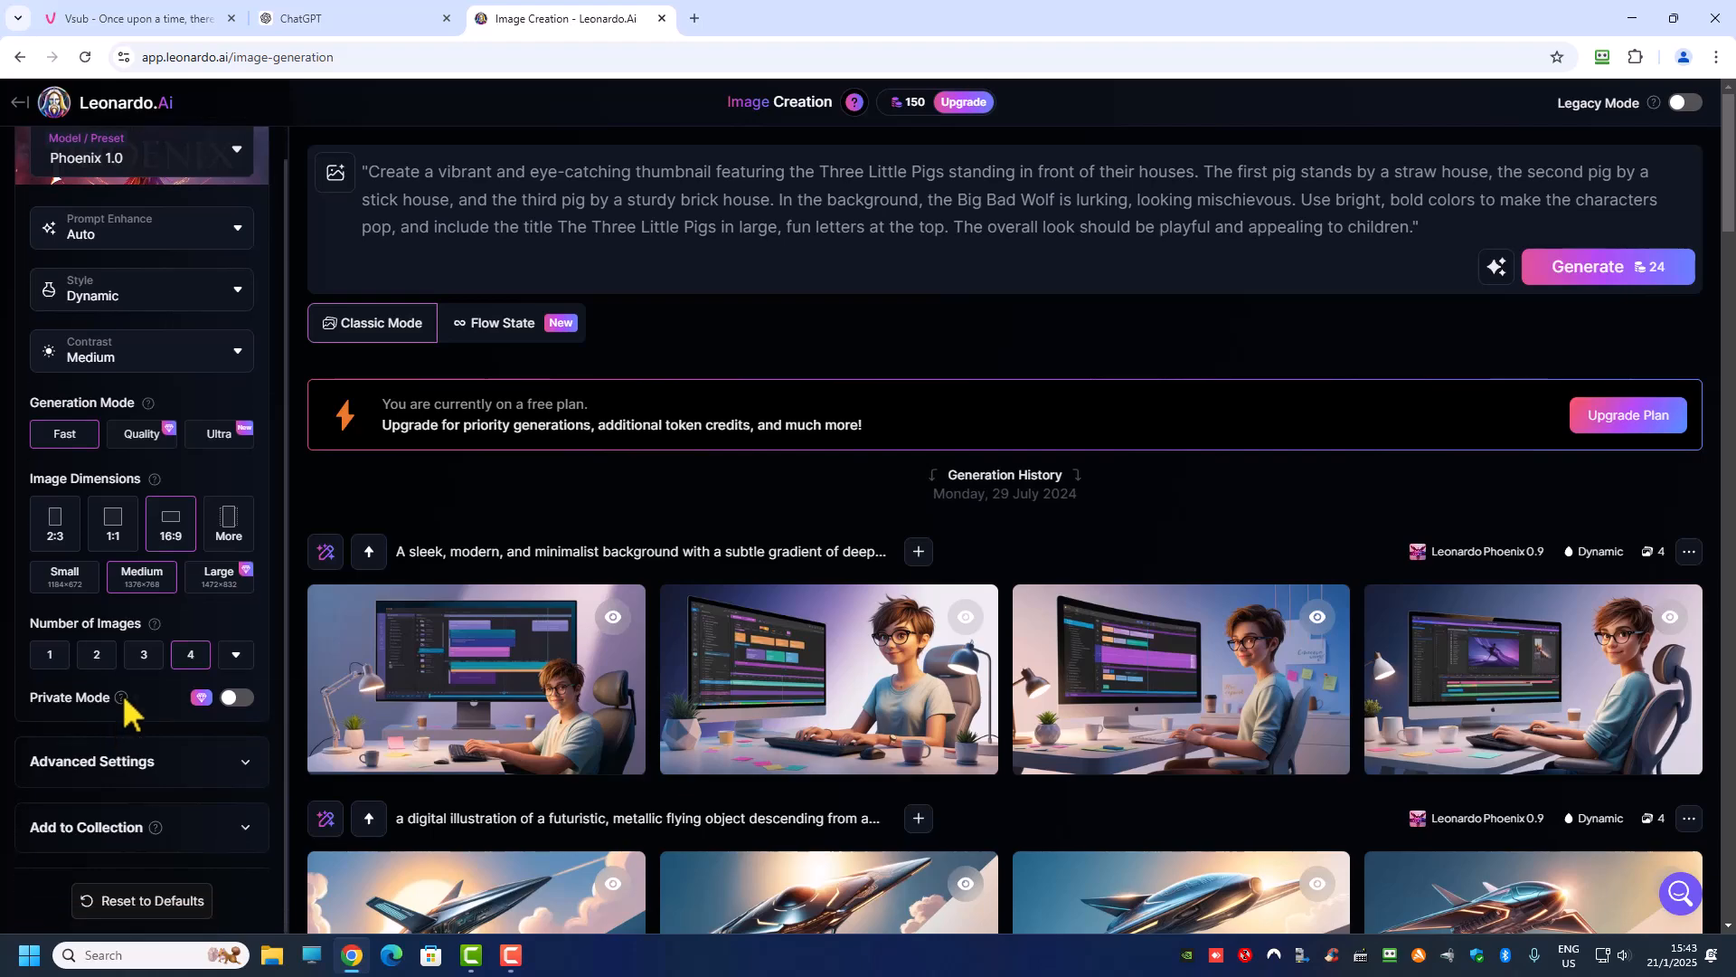
pyautogui.click(238, 703)
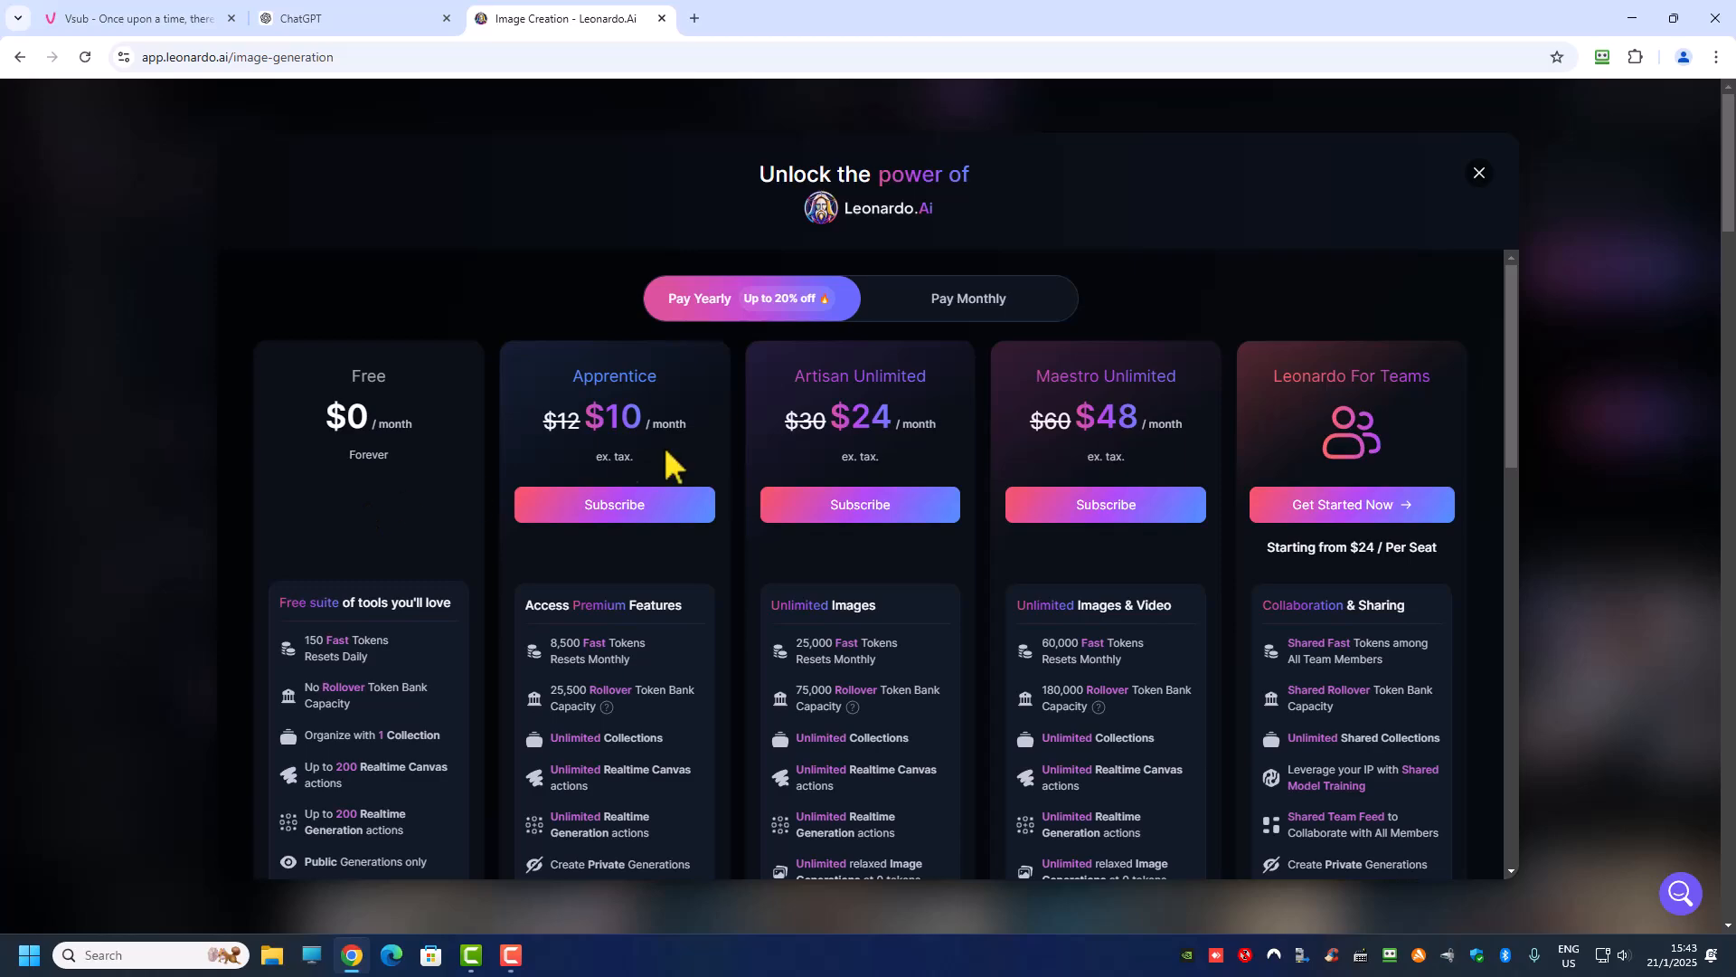
pyautogui.click(933, 316)
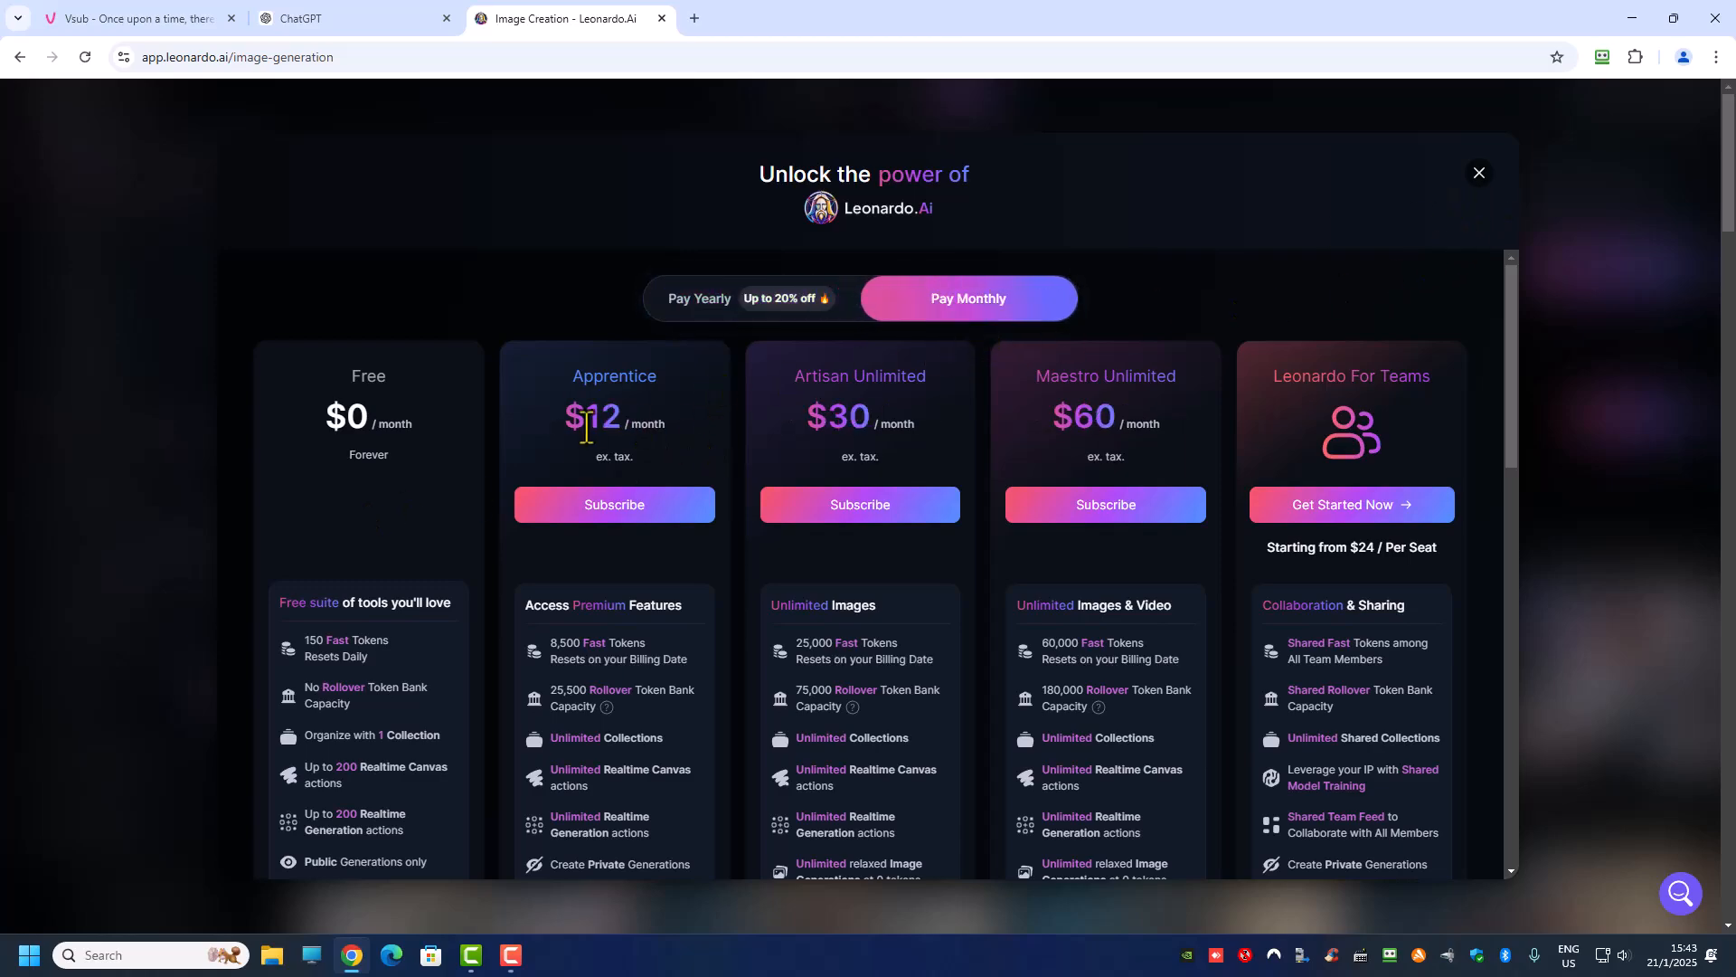
pyautogui.click(1479, 173)
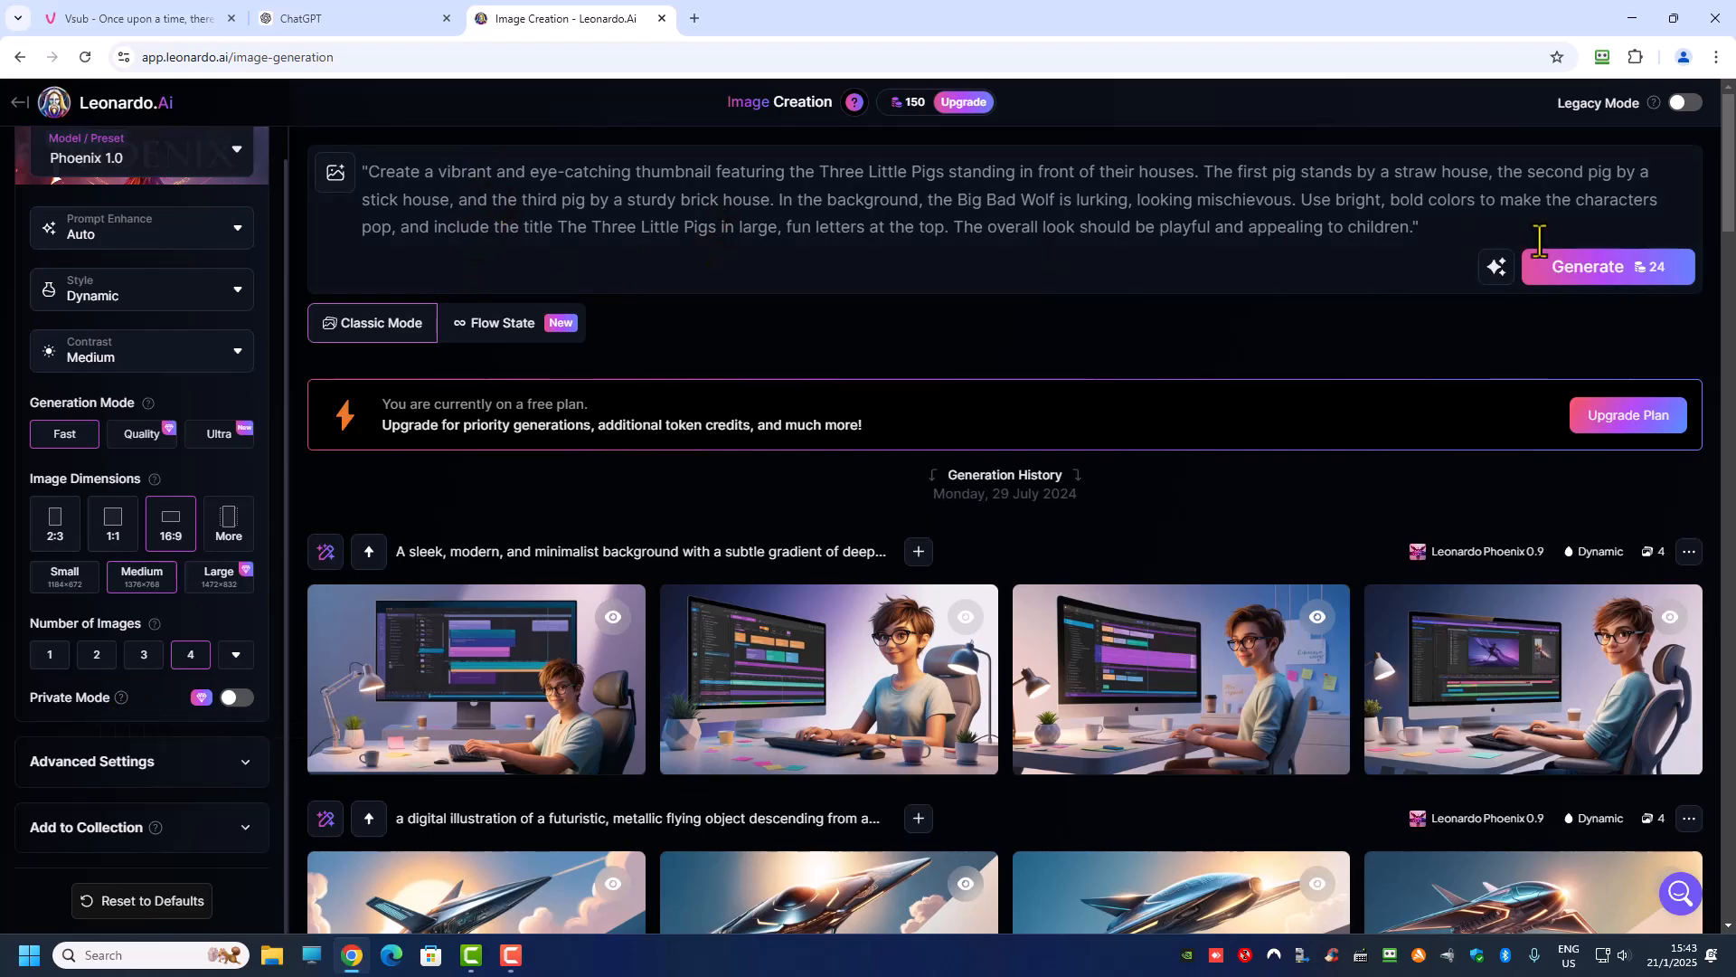
# Step: Generate four thumbnail images with the Phoenix 1.0 model and four more from the same prompt with Flux Dev
pyautogui.click(1614, 274)
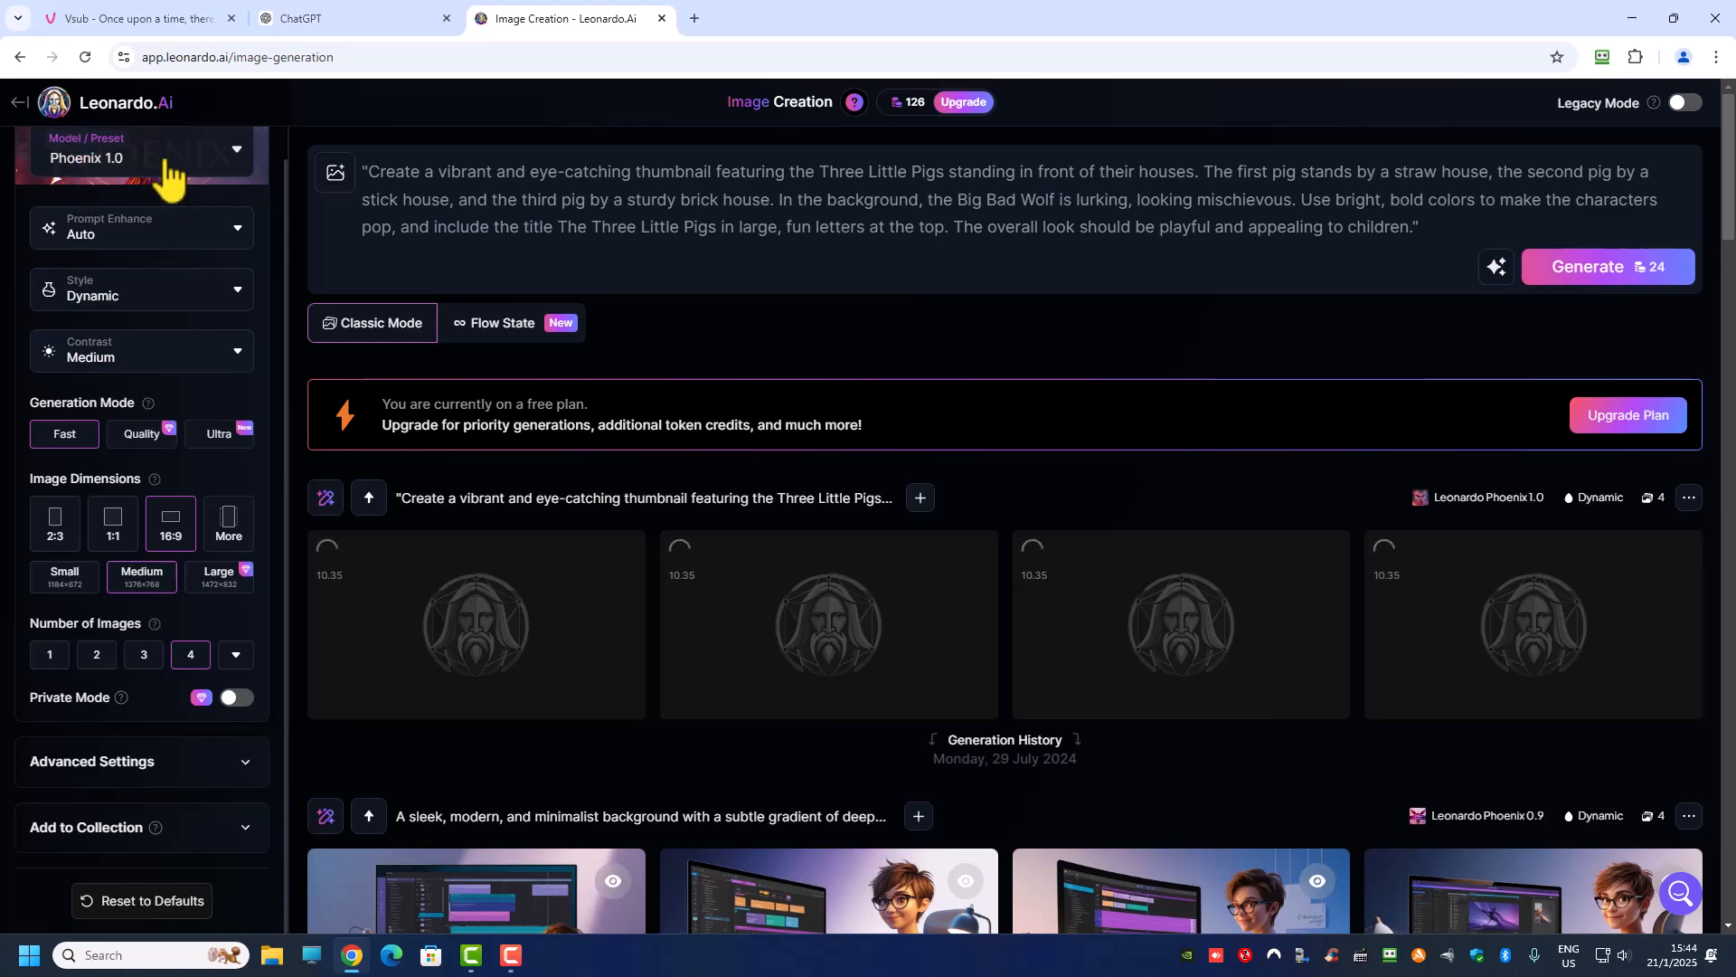
pyautogui.click(233, 155)
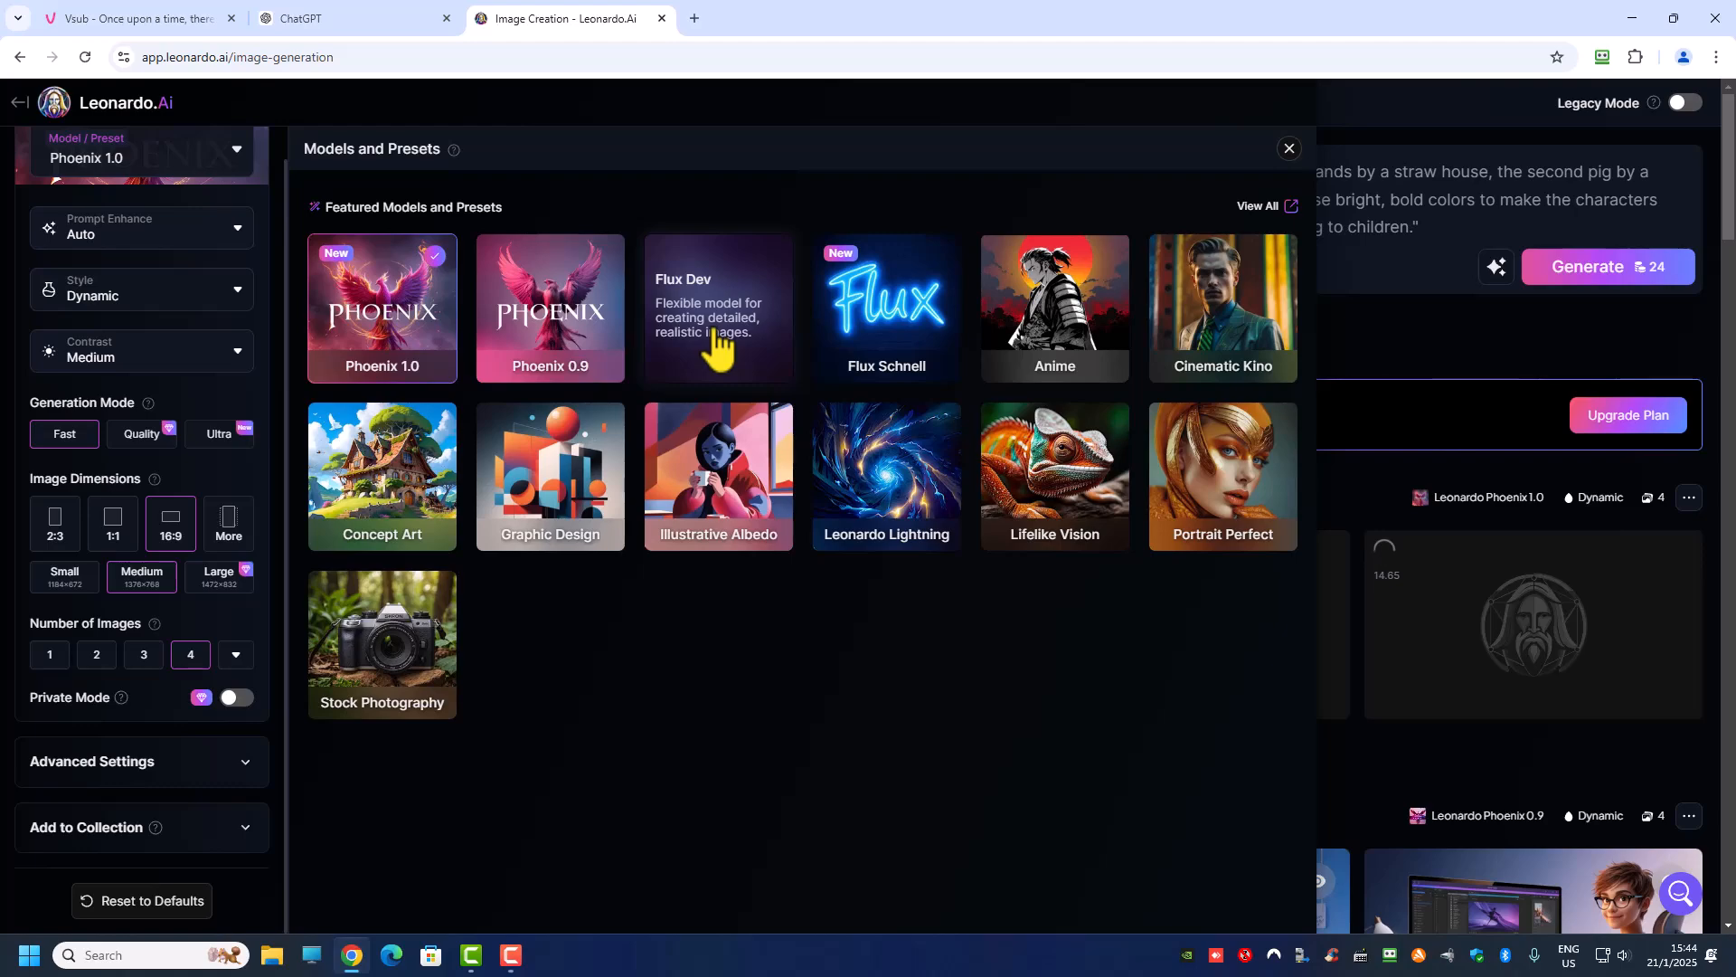
pyautogui.click(711, 327)
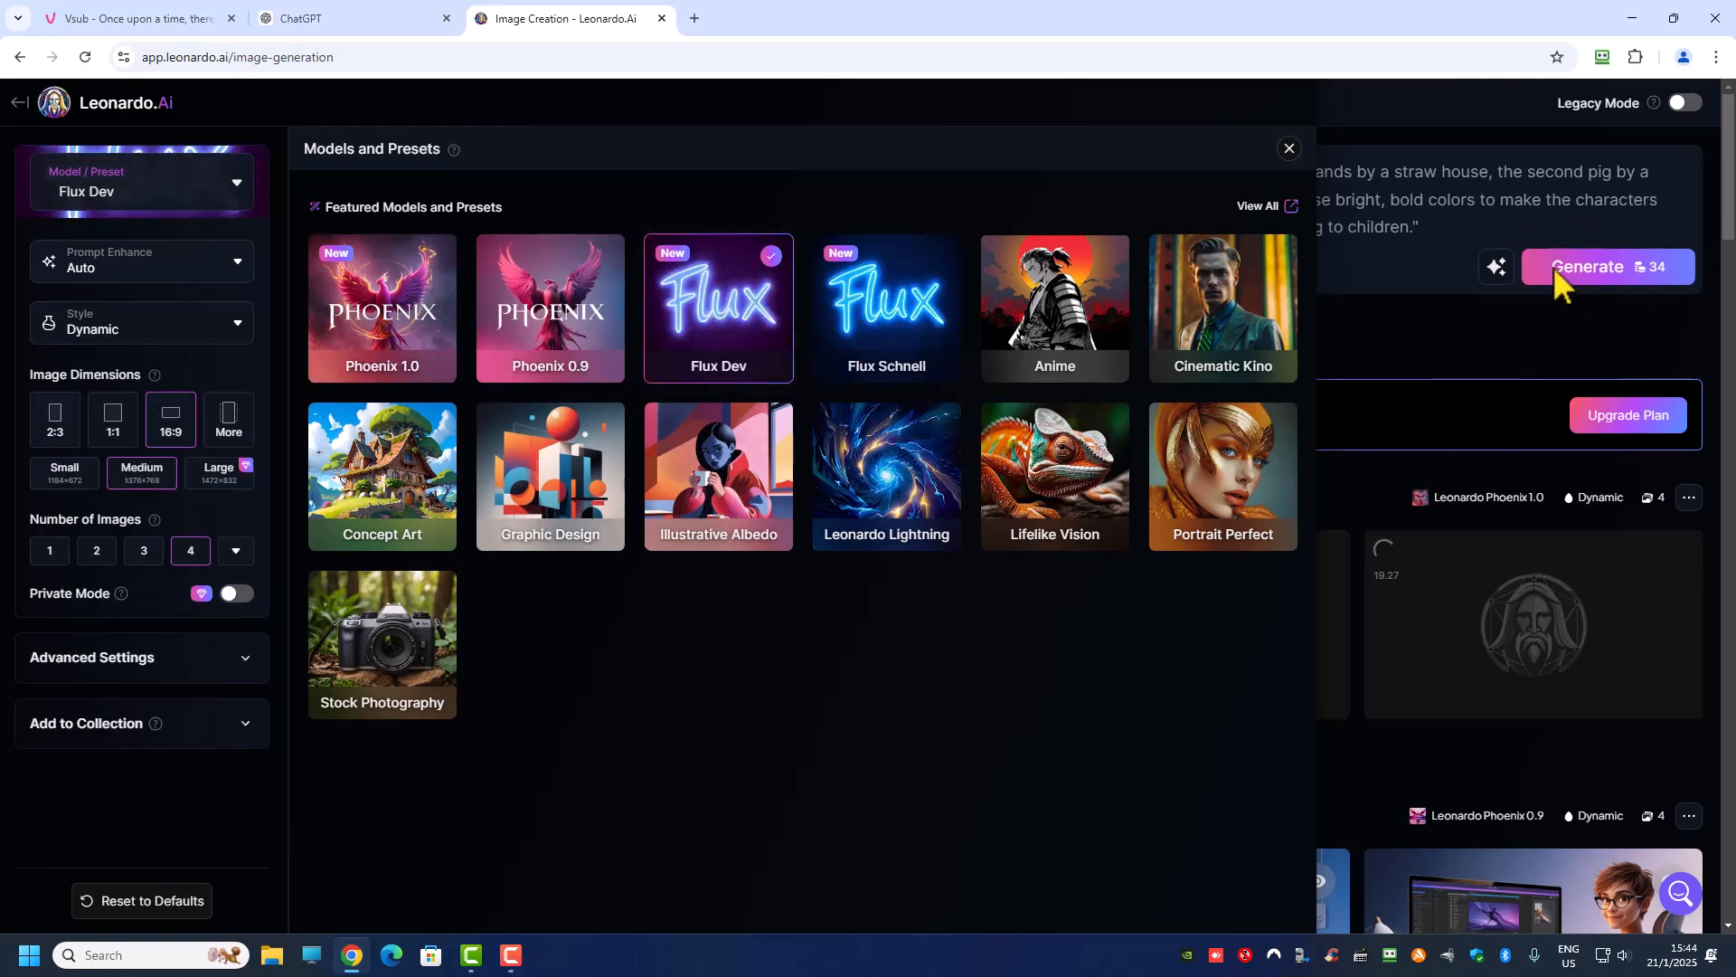
pyautogui.click(1628, 288)
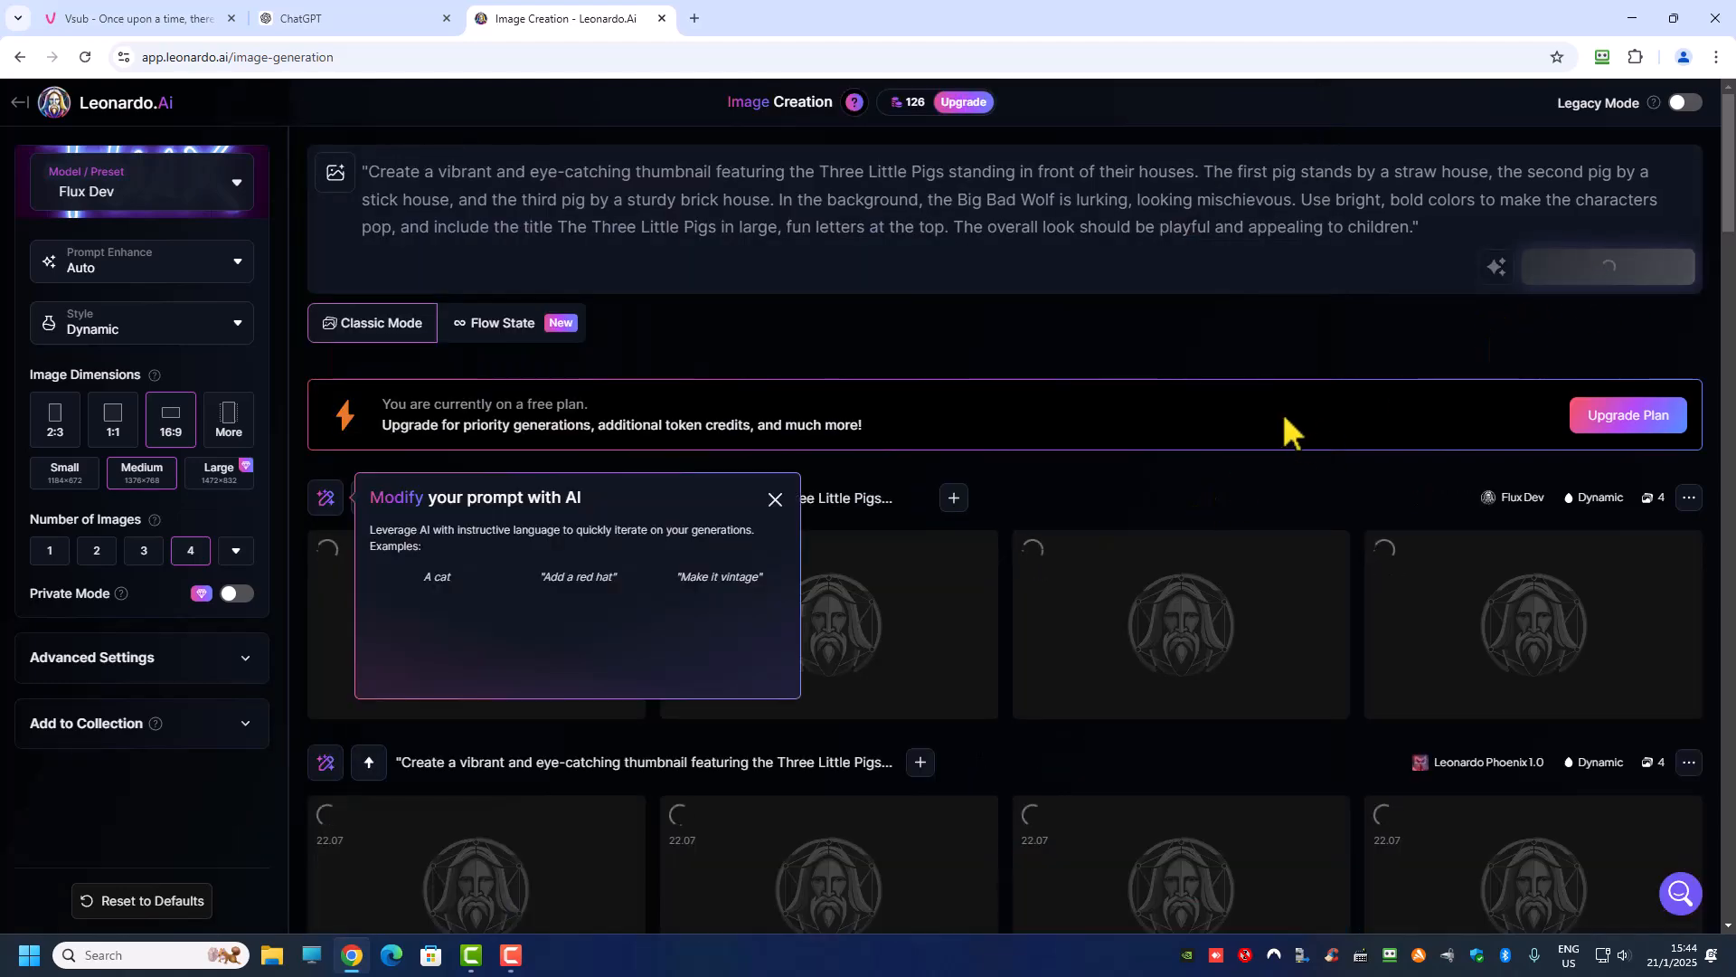
# Step: Examine the first three Phoenix 1.0 thumbnails at full size, checking their title text and characters
pyautogui.scroll(-2, 383, 713)
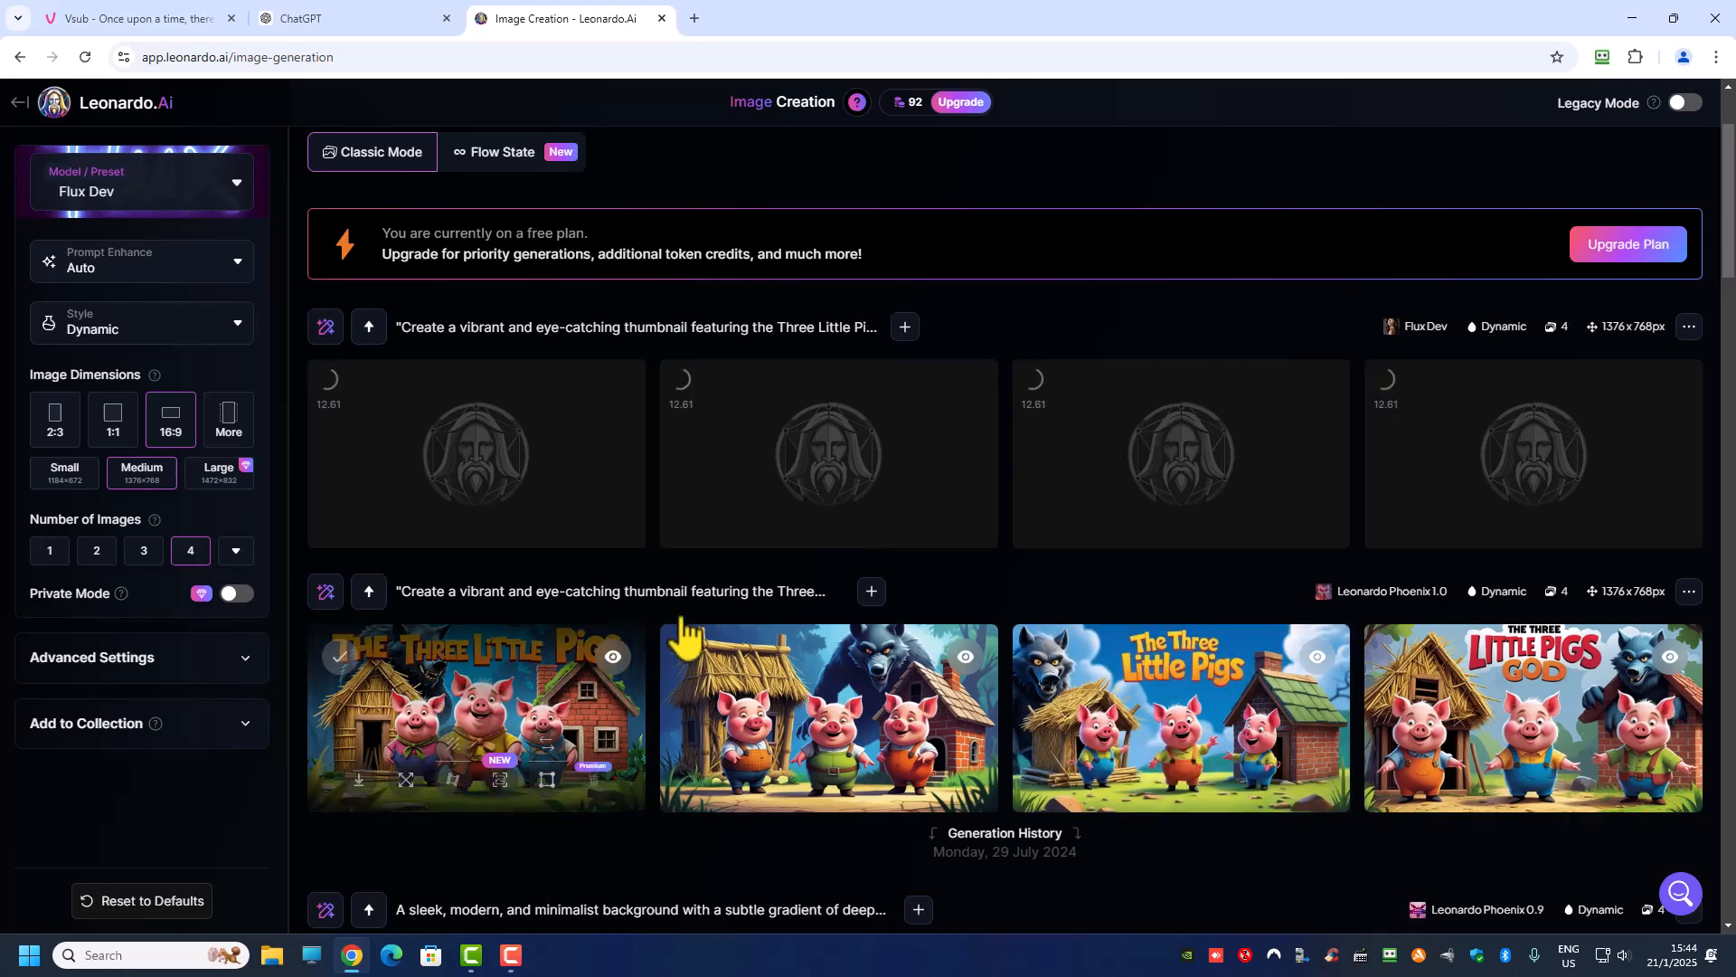
pyautogui.click(552, 714)
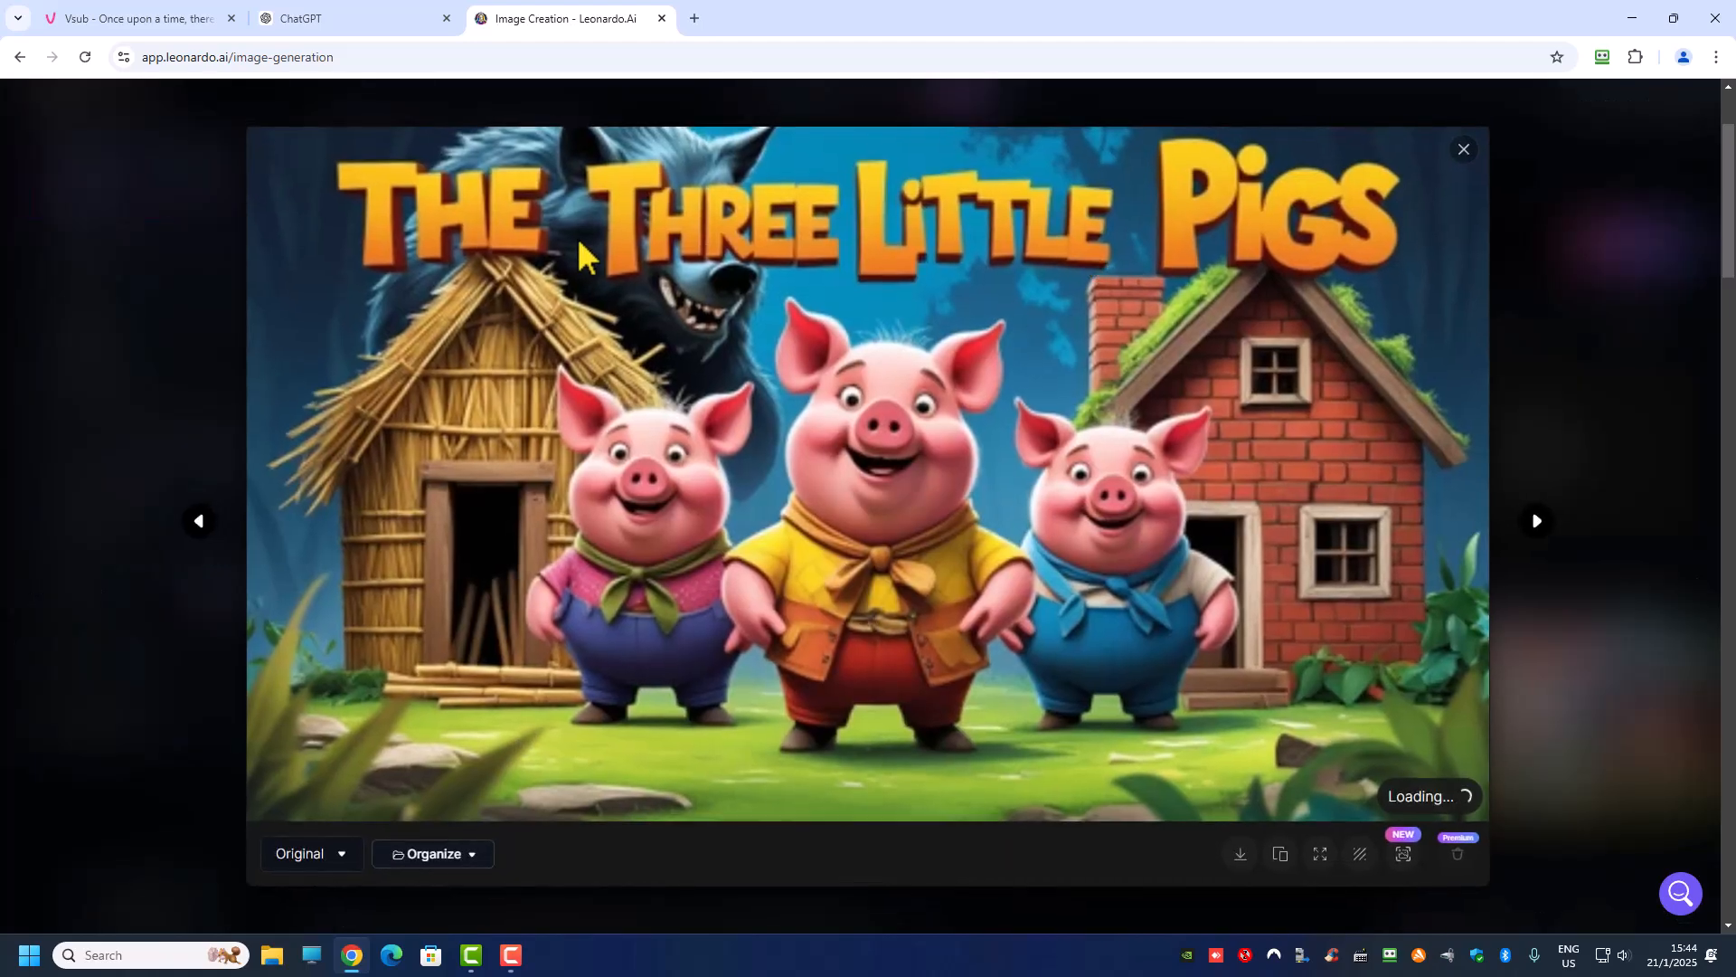
pyautogui.click(1537, 521)
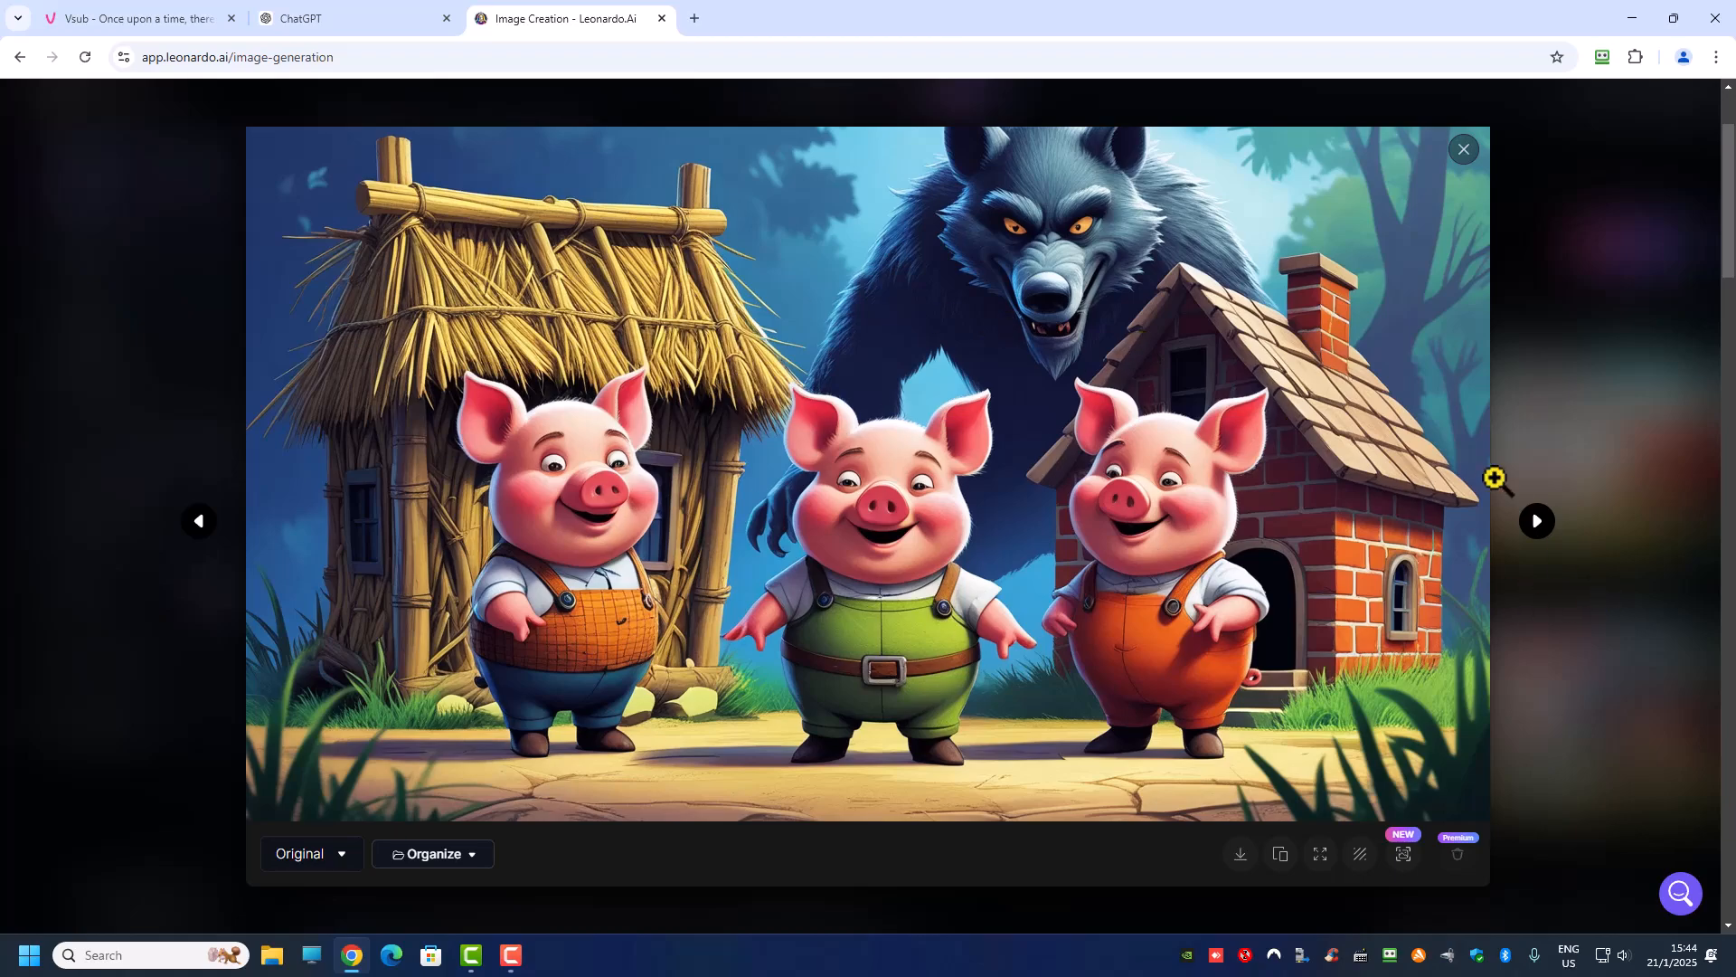
pyautogui.click(1537, 522)
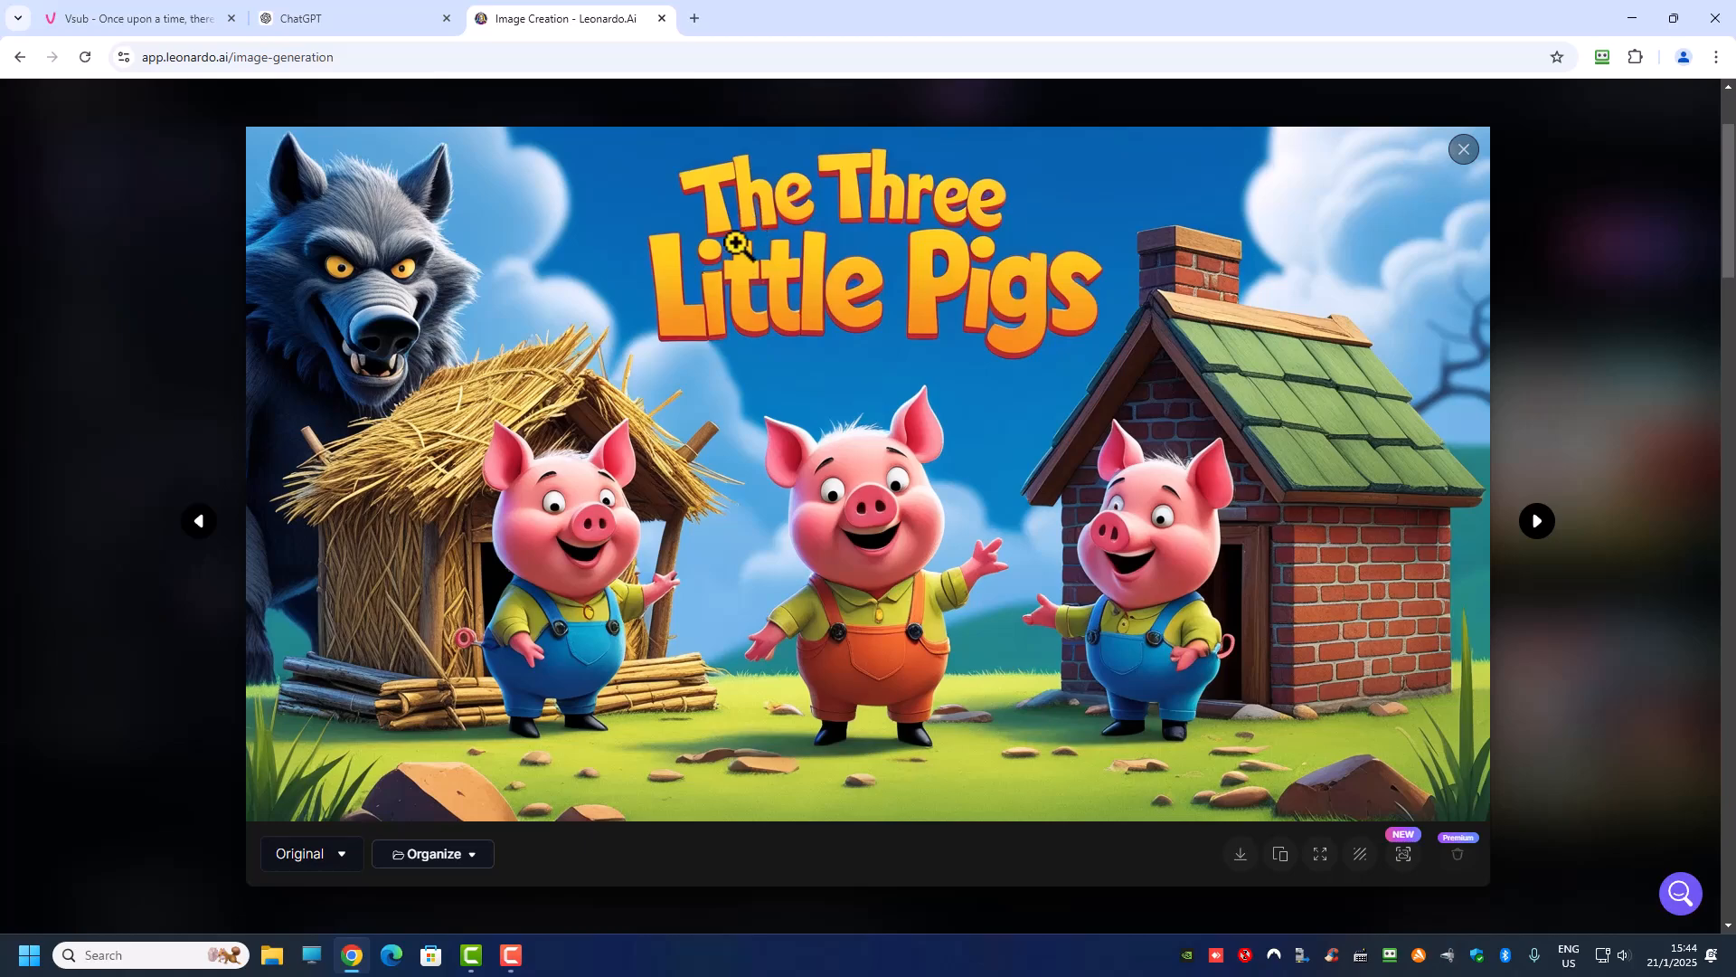
# Step: Examine the last Phoenix 1.0 thumbnail and all four Flux Dev thumbnails at full size, checking their titles and characters
pyautogui.click(1536, 522)
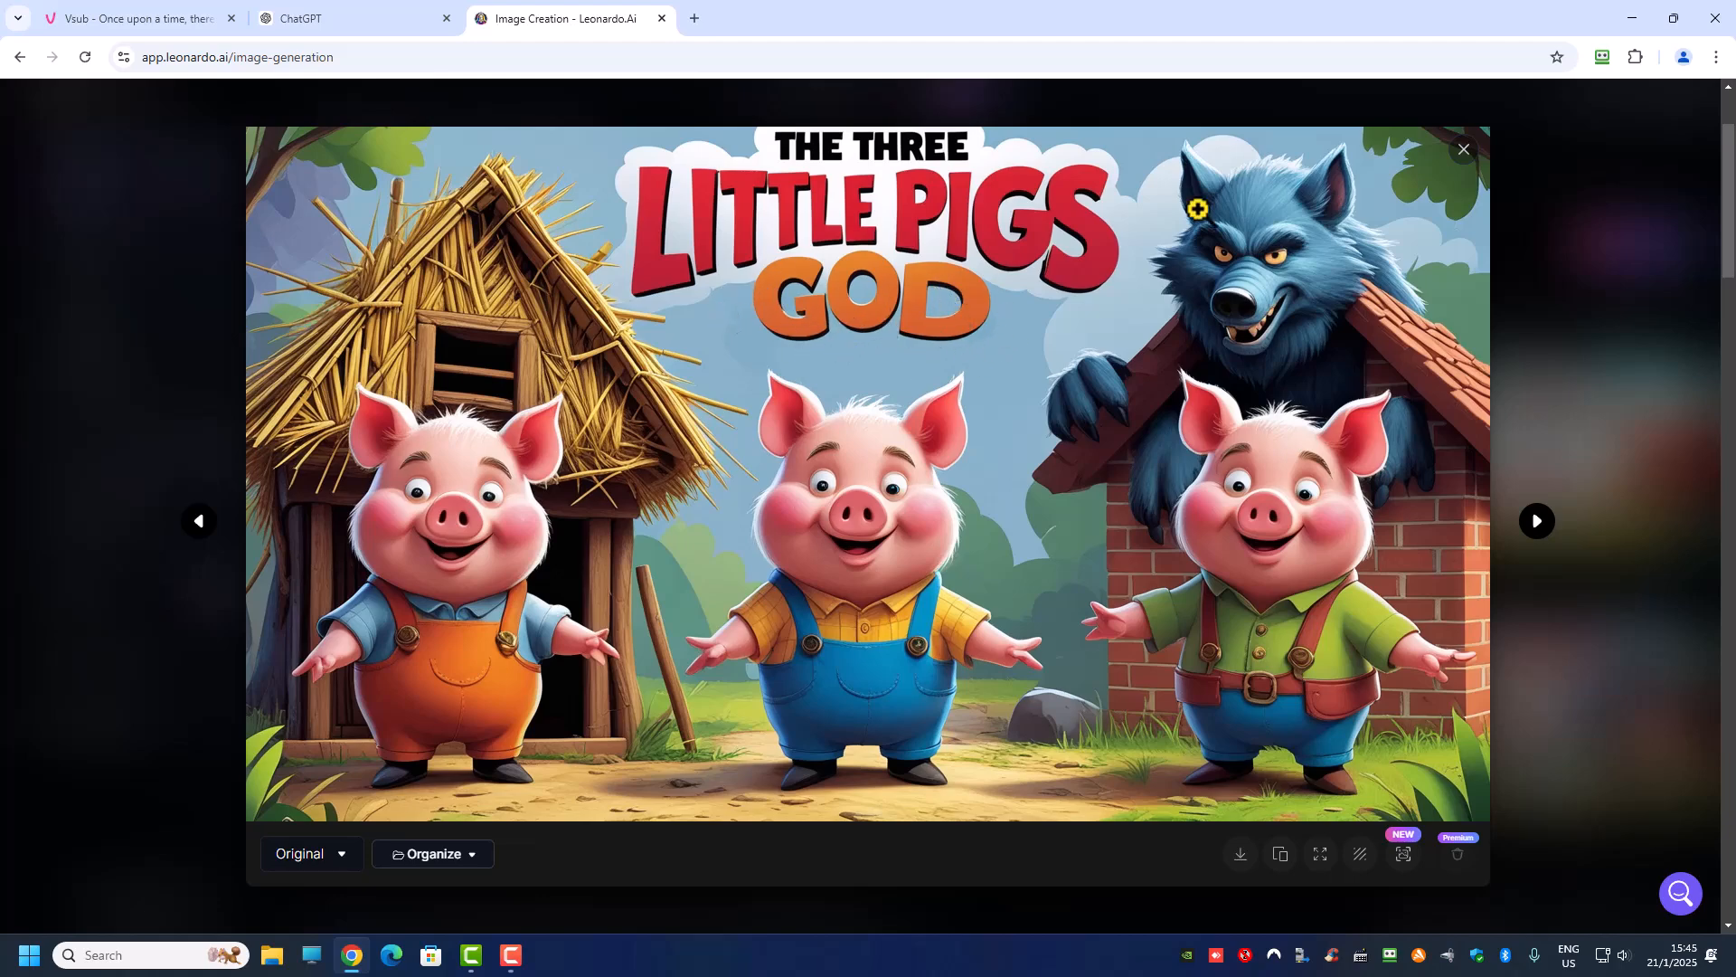
pyautogui.click(1464, 151)
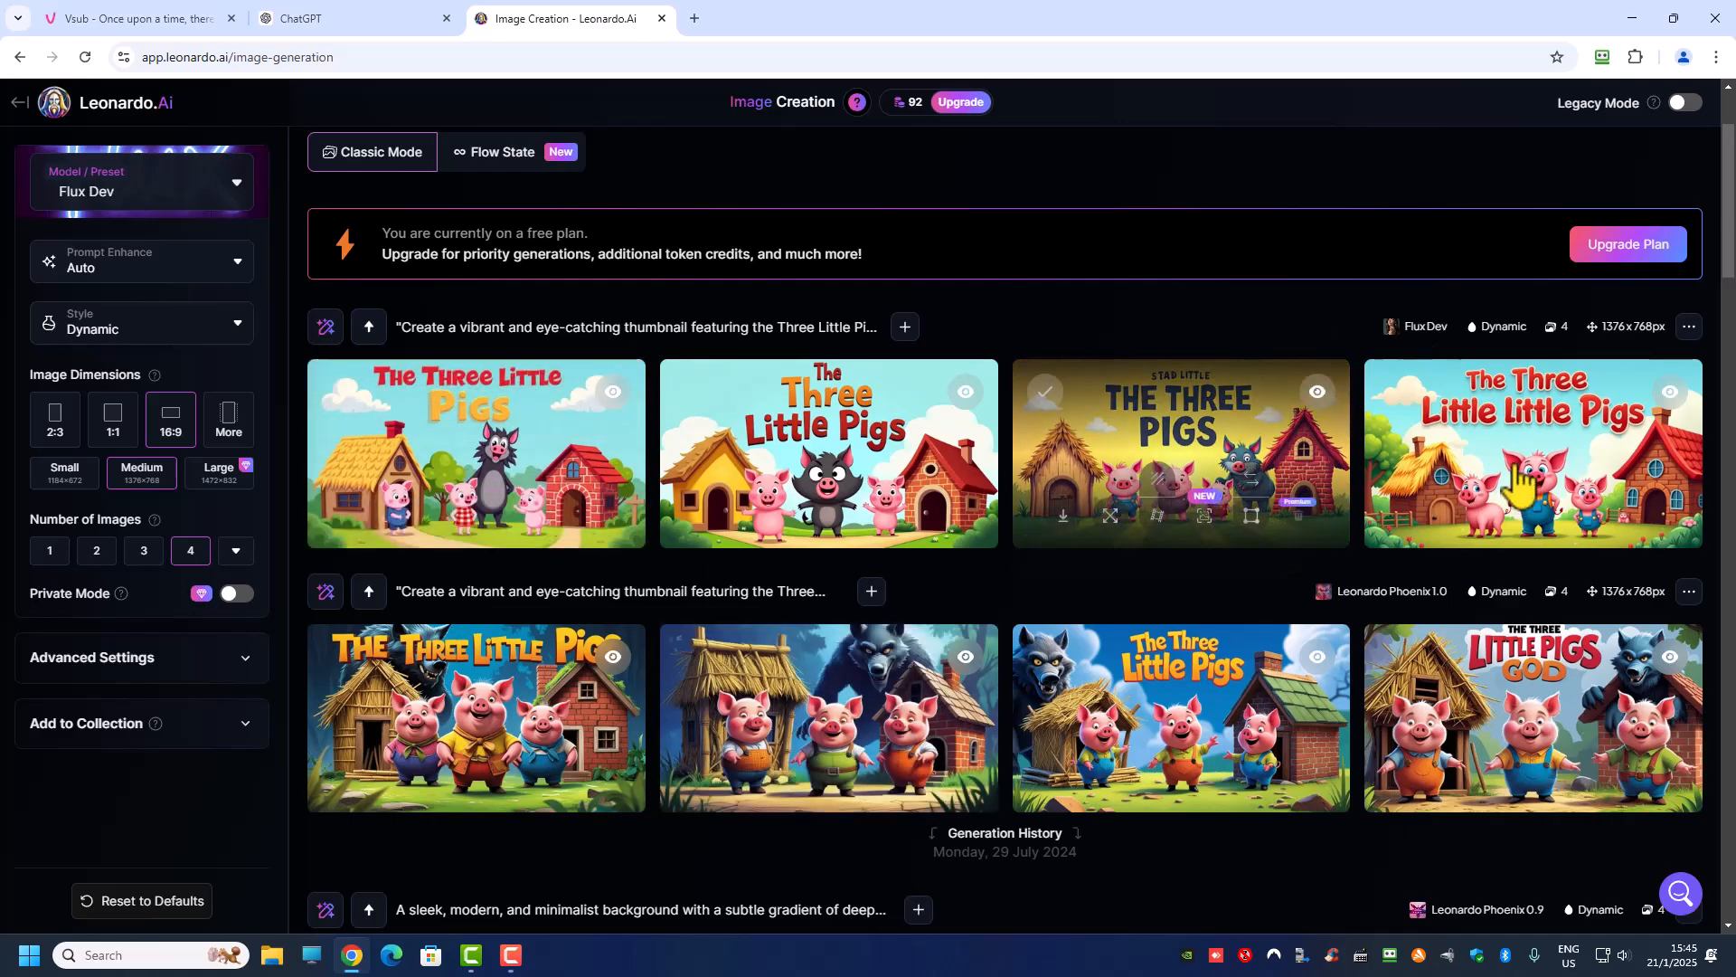
pyautogui.click(452, 457)
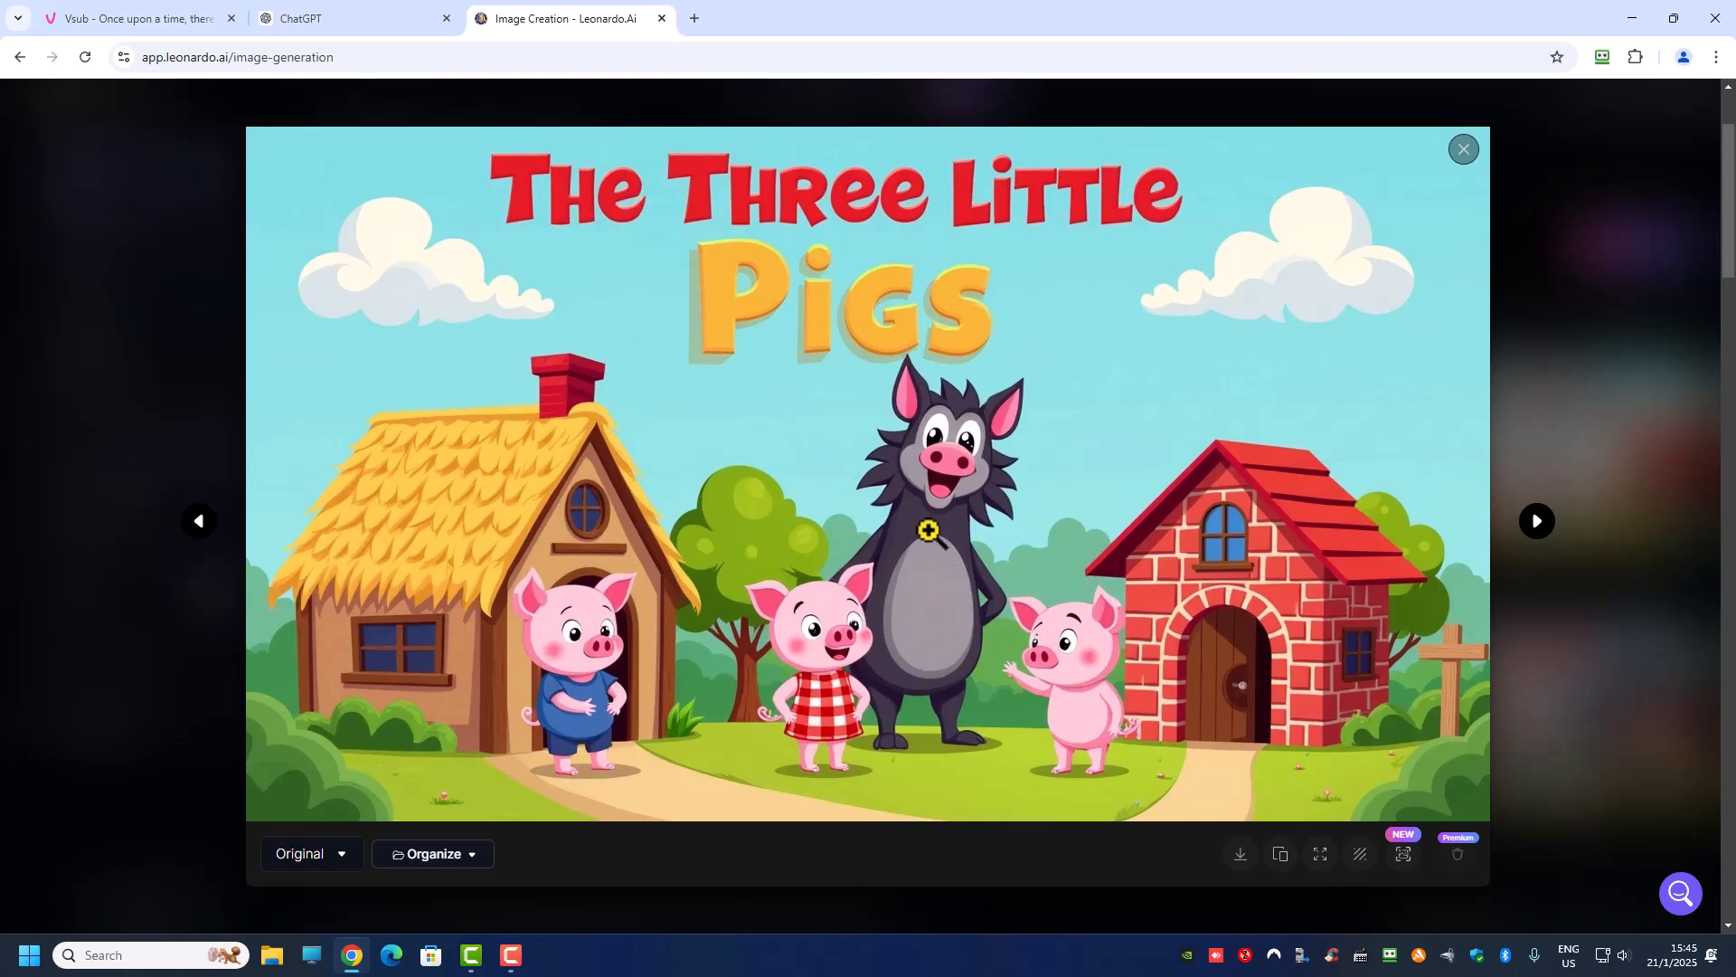
pyautogui.click(1537, 522)
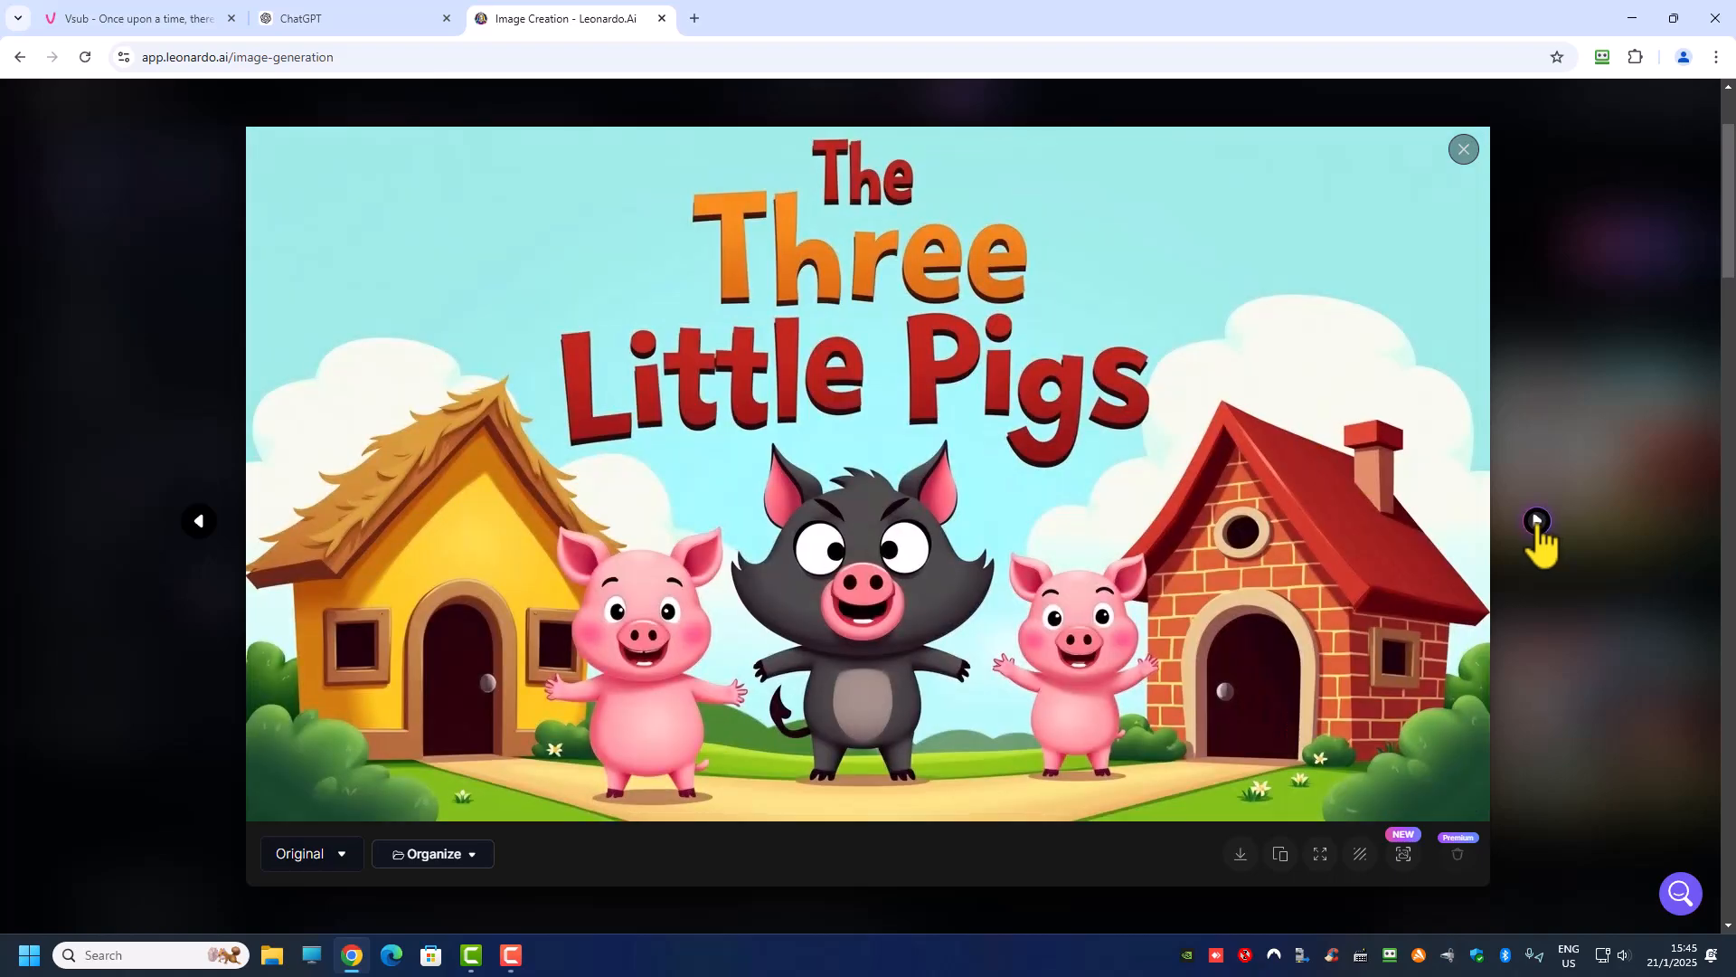
pyautogui.click(1536, 522)
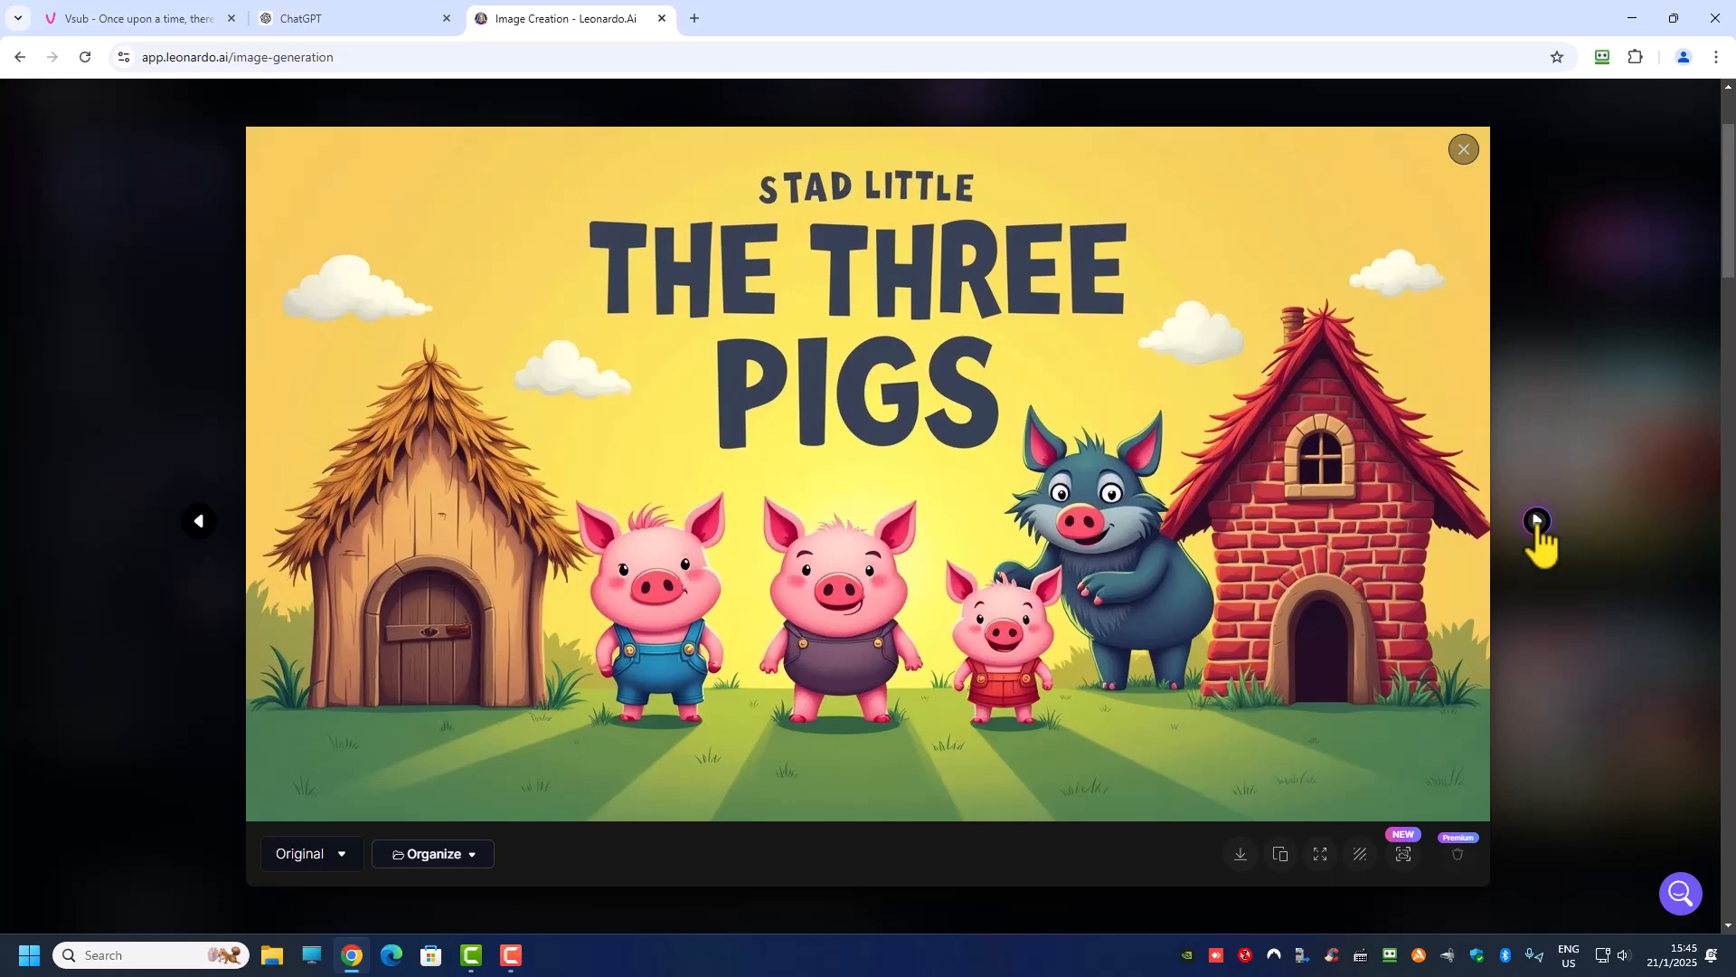
pyautogui.click(1536, 522)
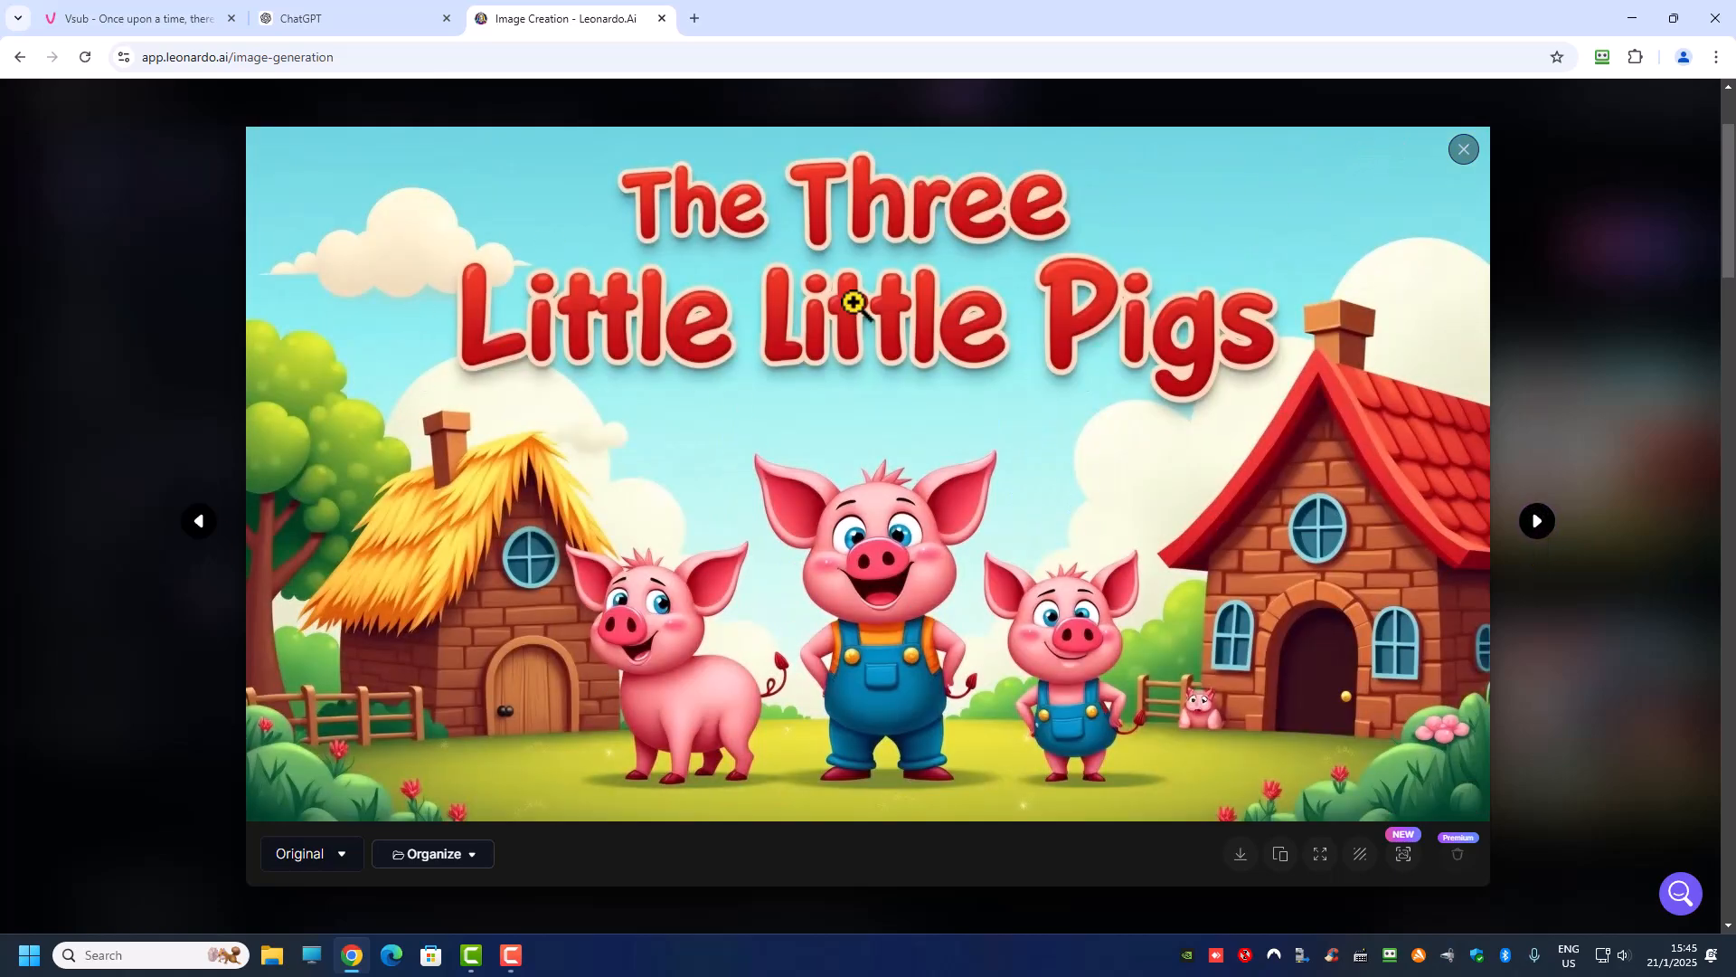
pyautogui.click(1463, 148)
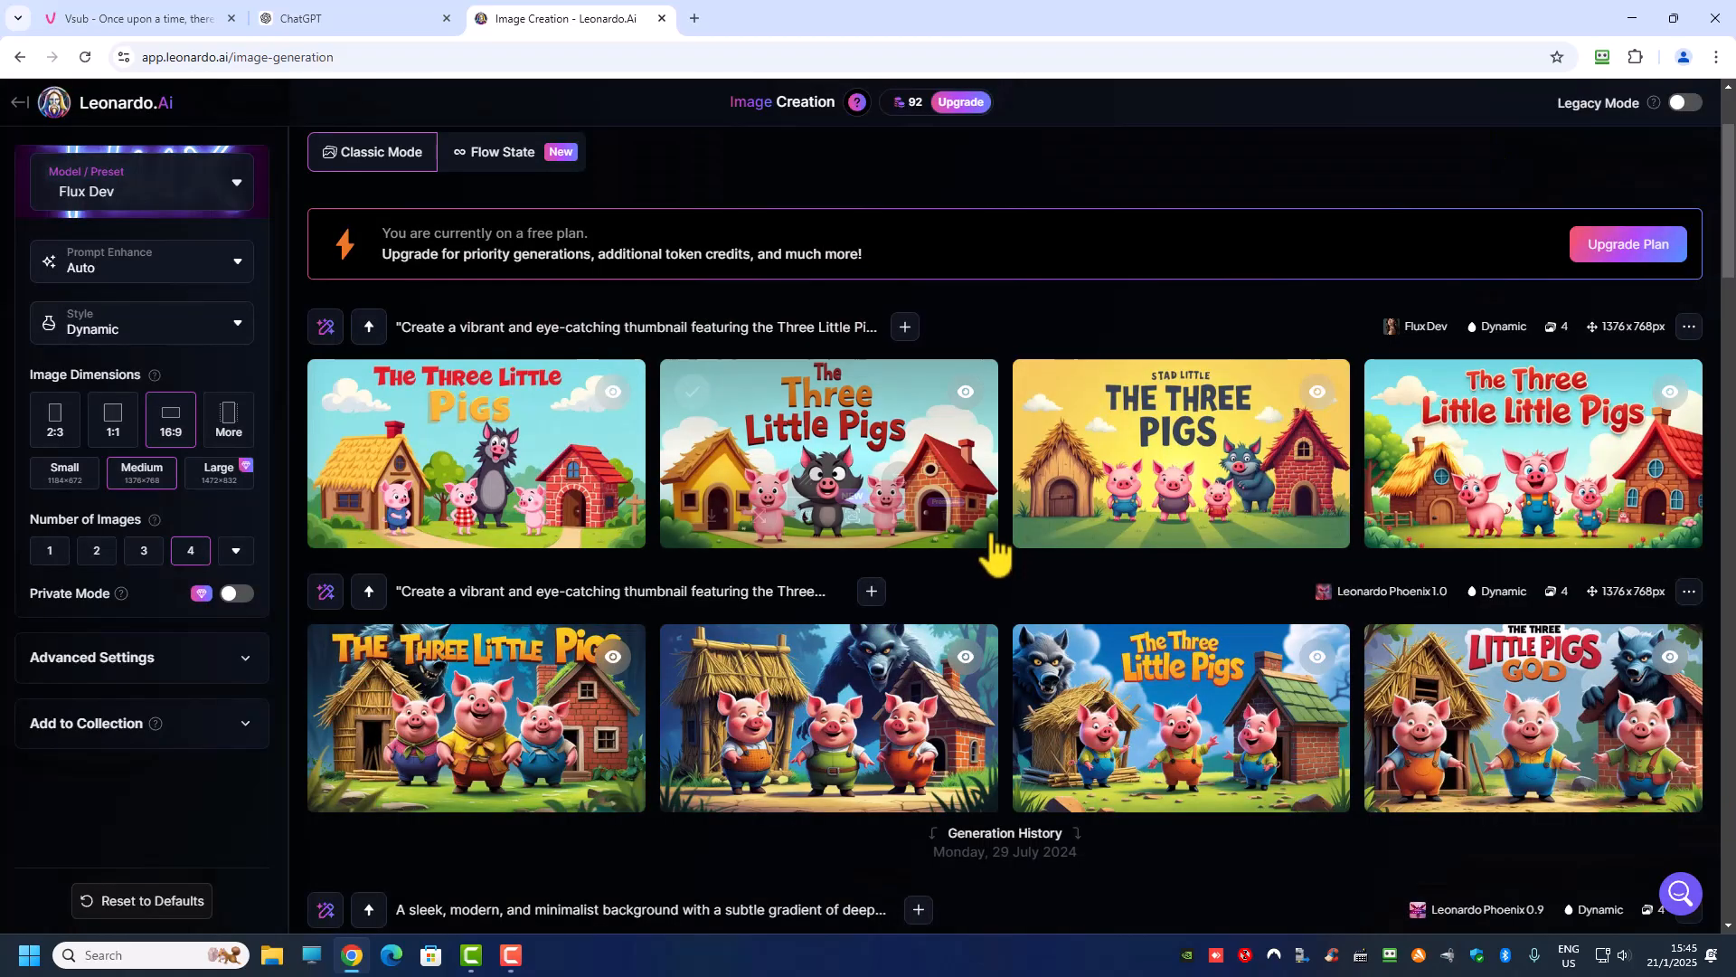
pyautogui.scroll(-1, 709, 484)
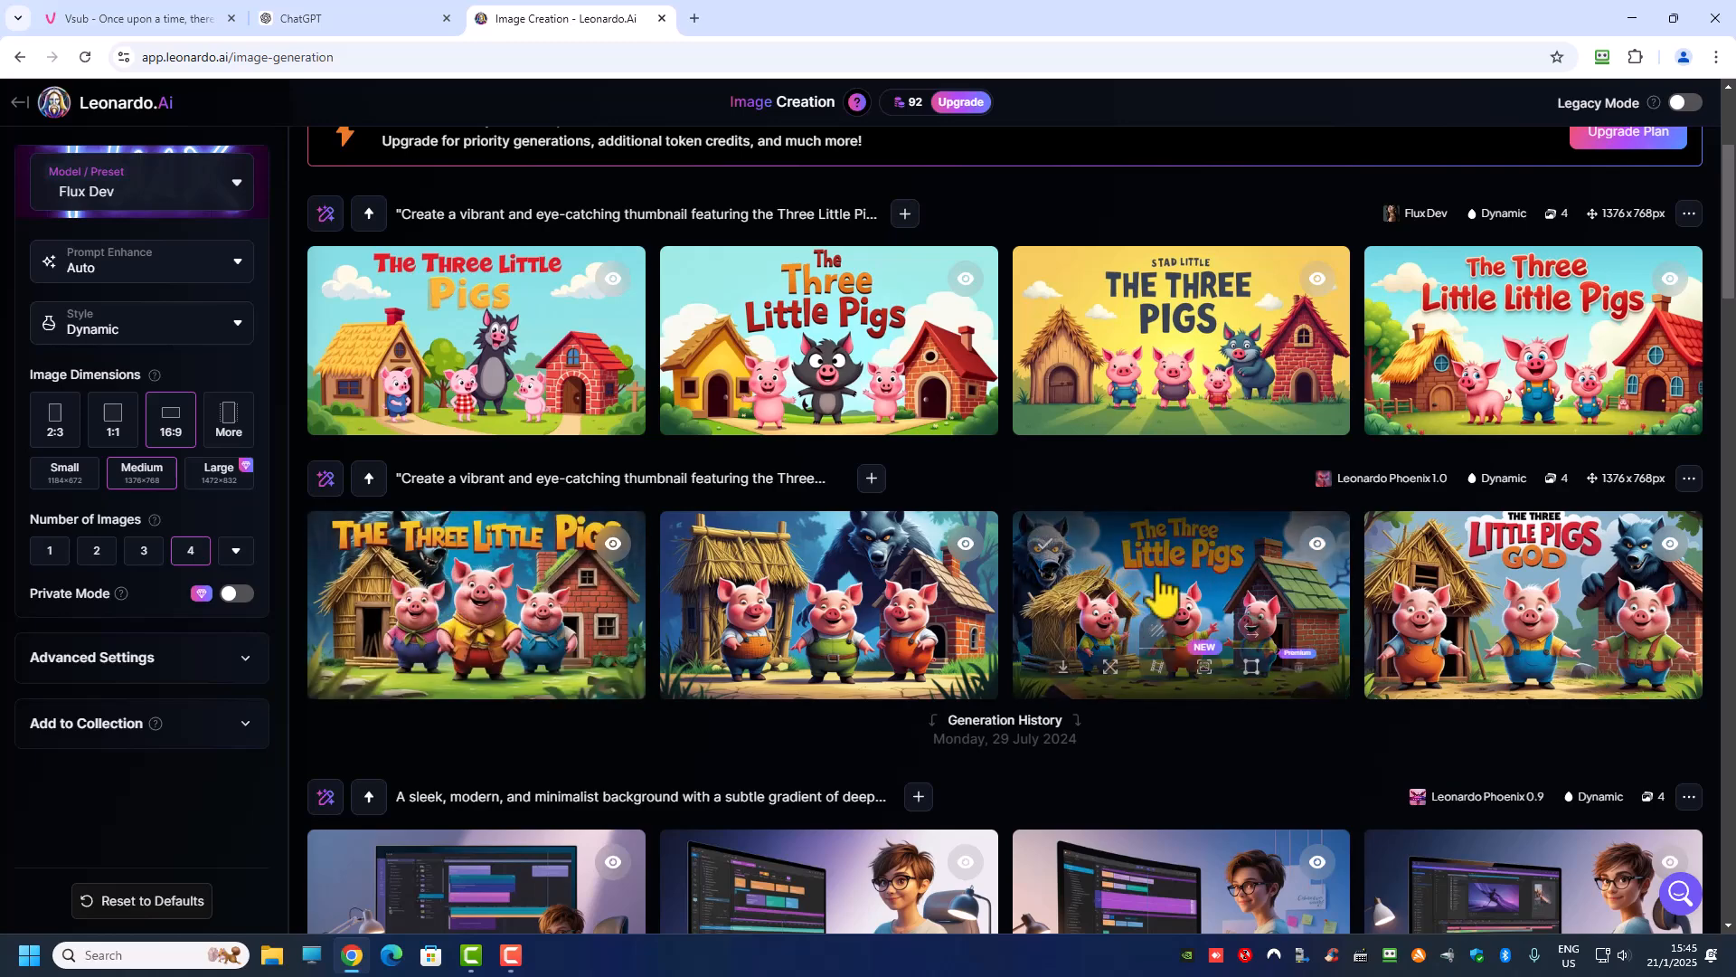
# Step: Switch between the Vsub project and the ChatGPT chat to review the YouTube titles, descriptions, tags and thumbnail prompt
pyautogui.click(126, 20)
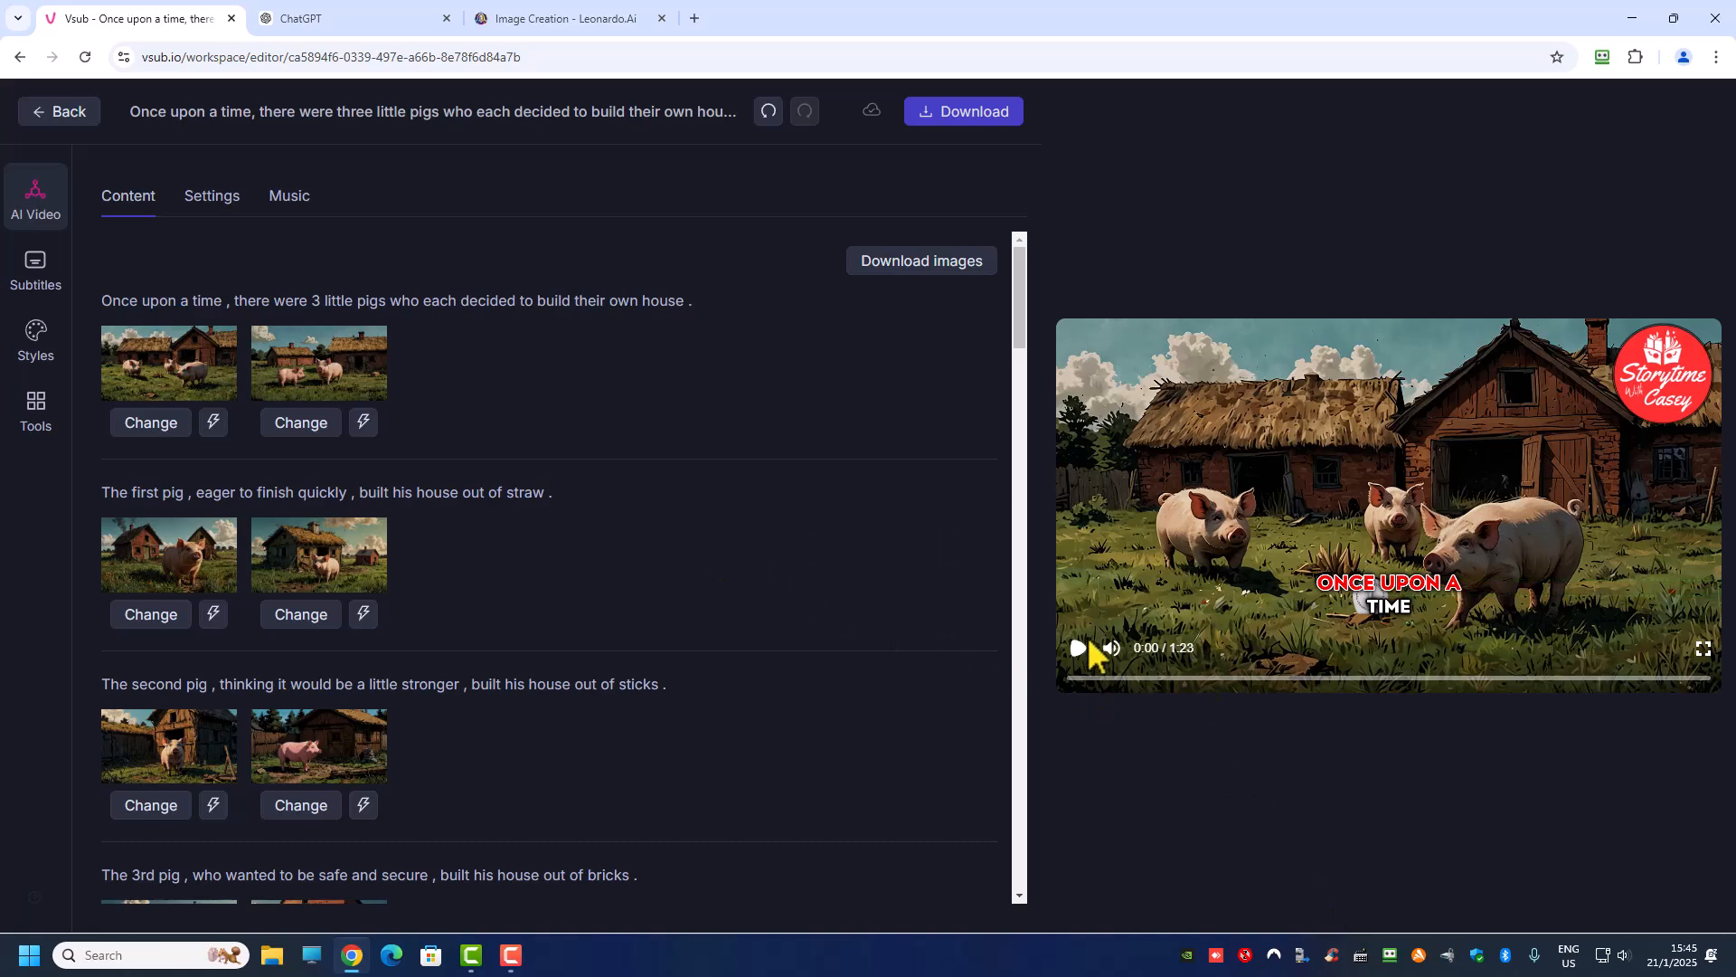
pyautogui.click(303, 18)
pyautogui.scroll(10, 824, 321)
pyautogui.scroll(10, 825, 321)
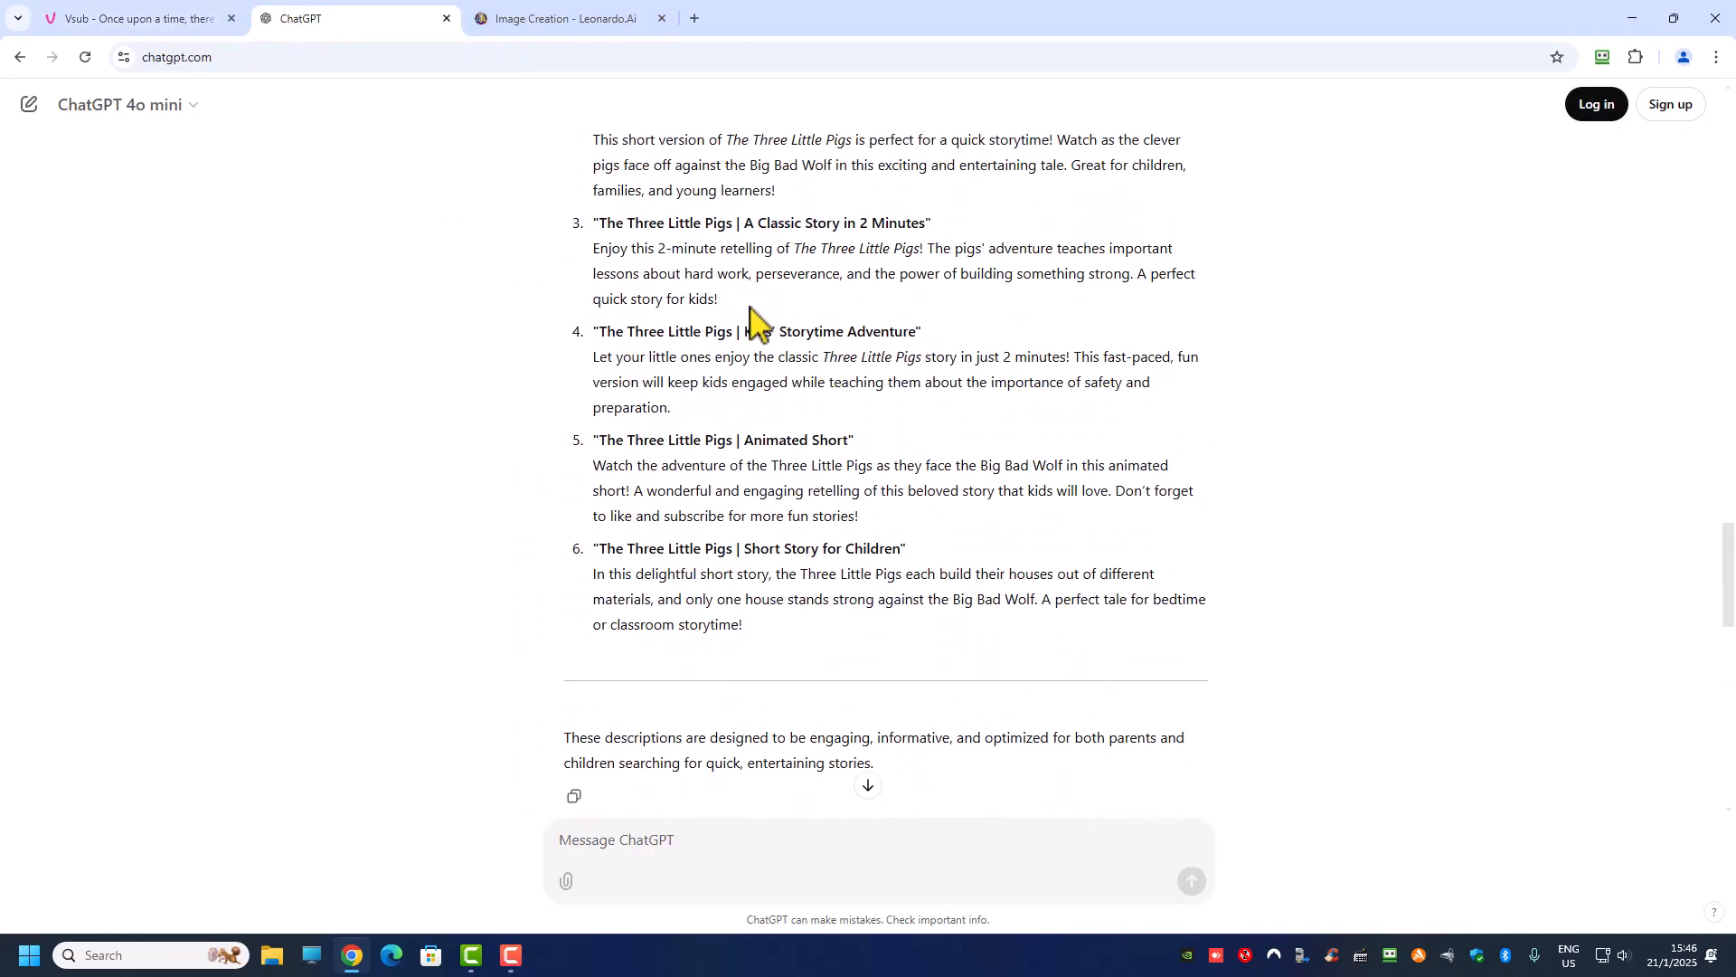
pyautogui.scroll(-5, 686, 492)
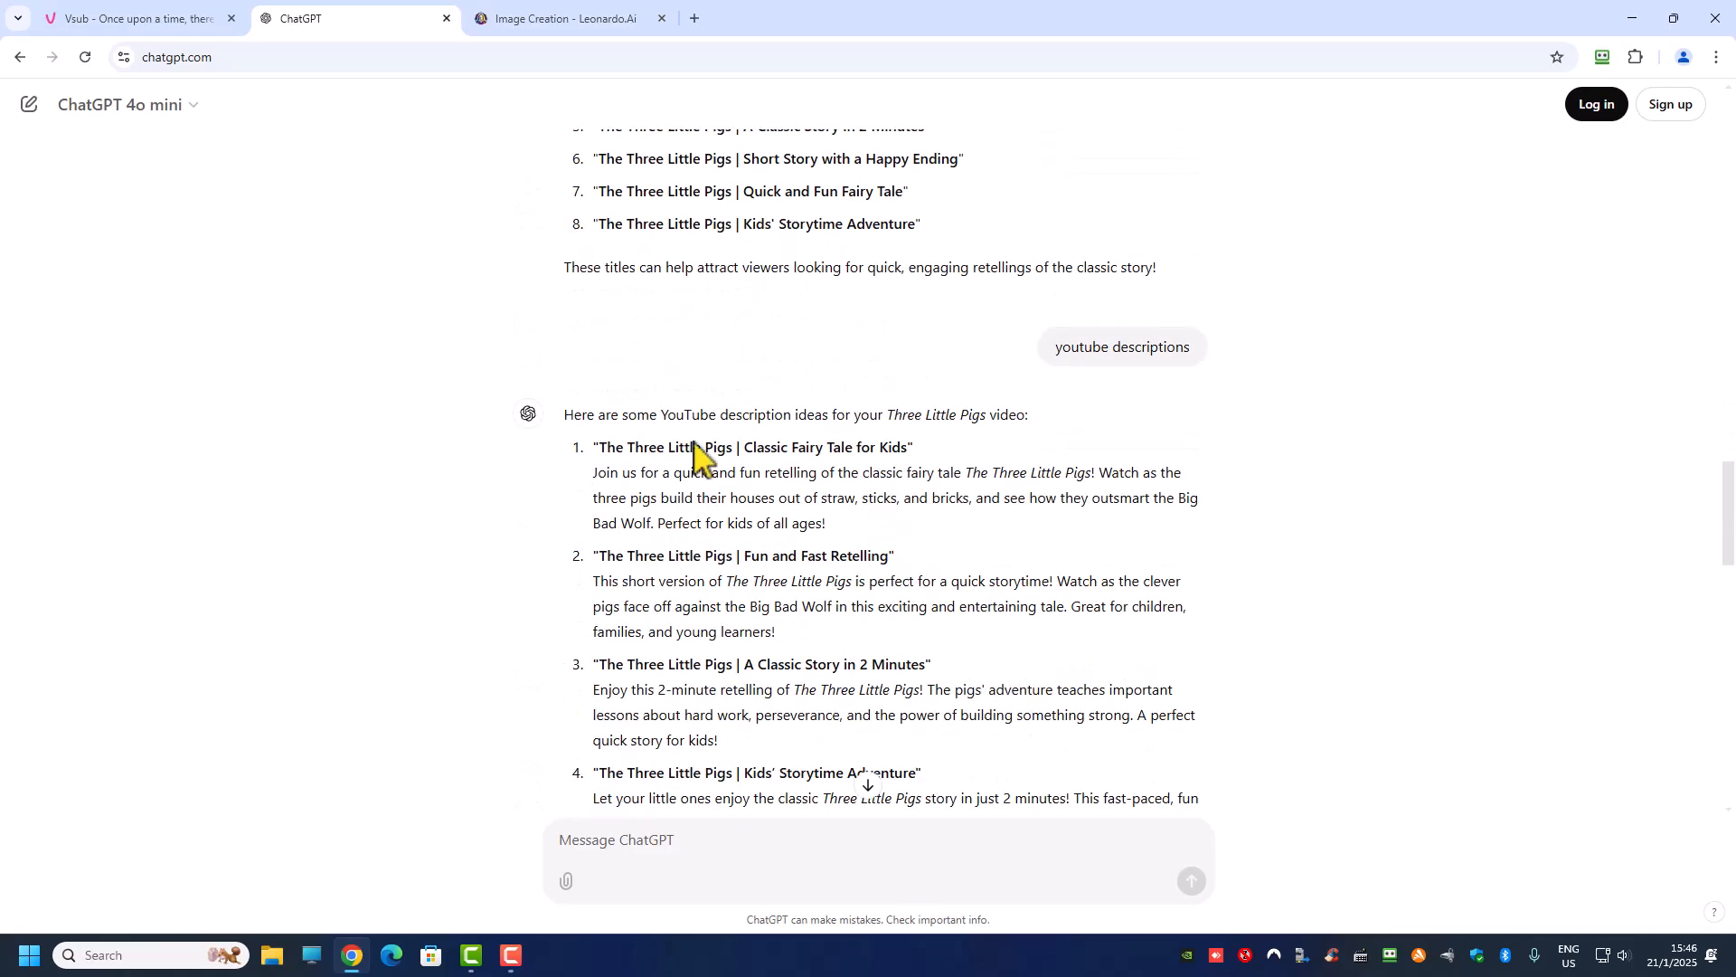
pyautogui.scroll(-11, 719, 533)
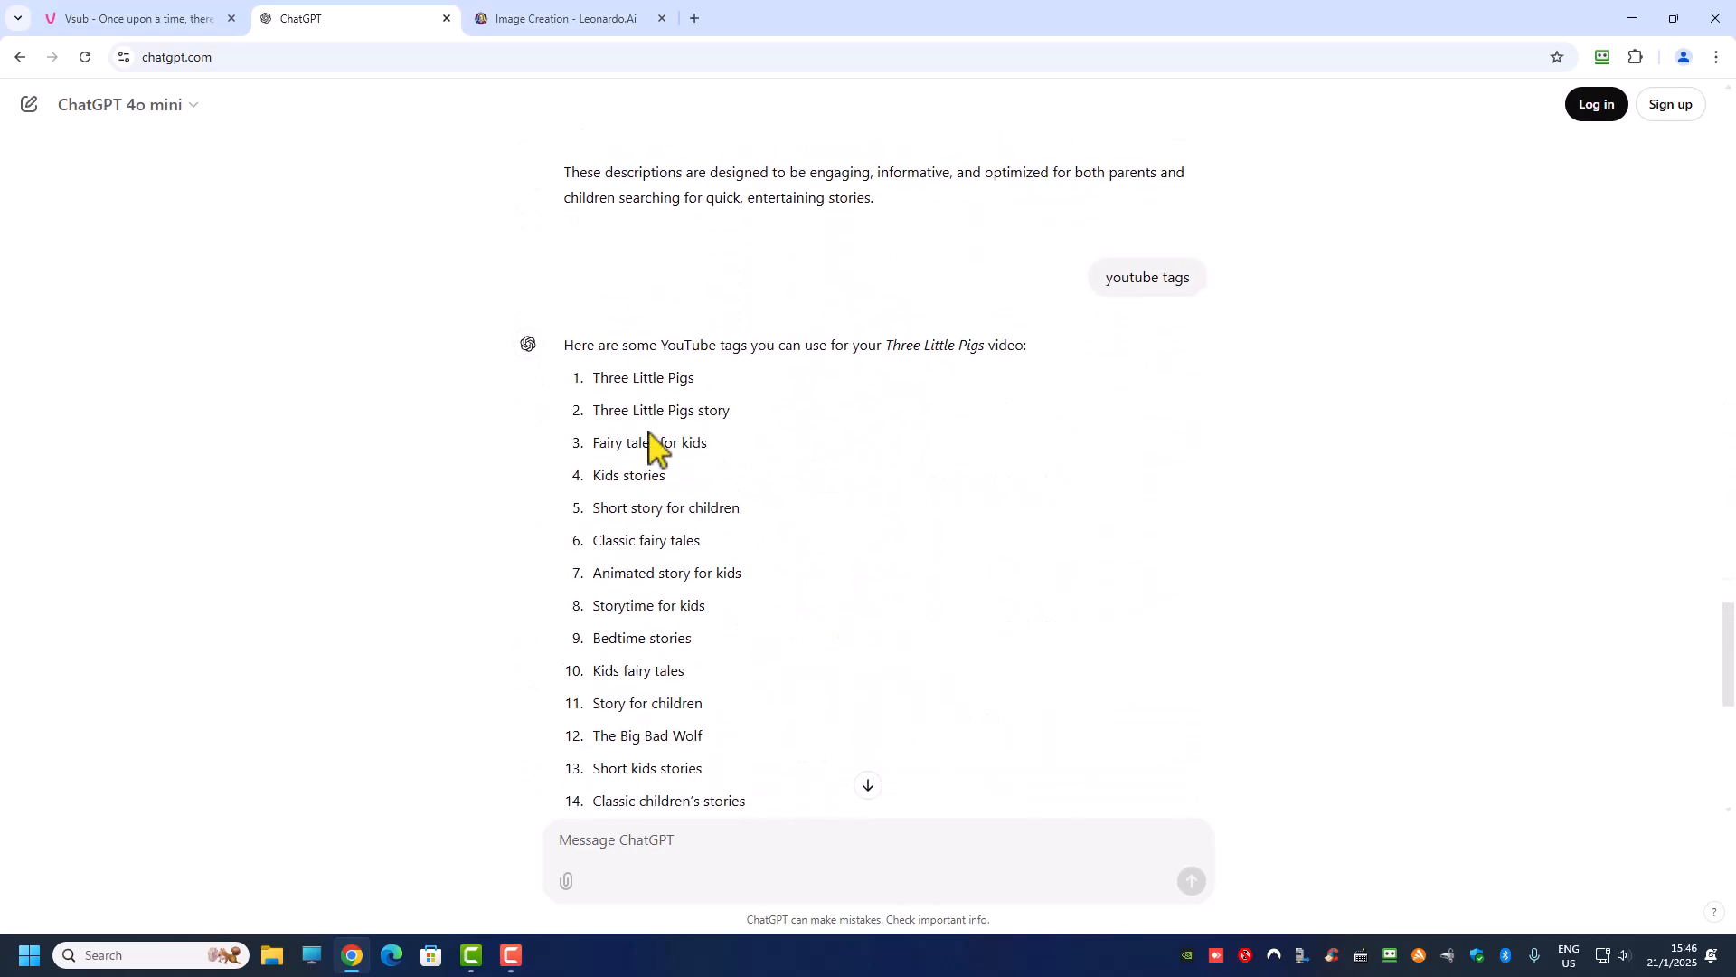
pyautogui.scroll(-7, 697, 496)
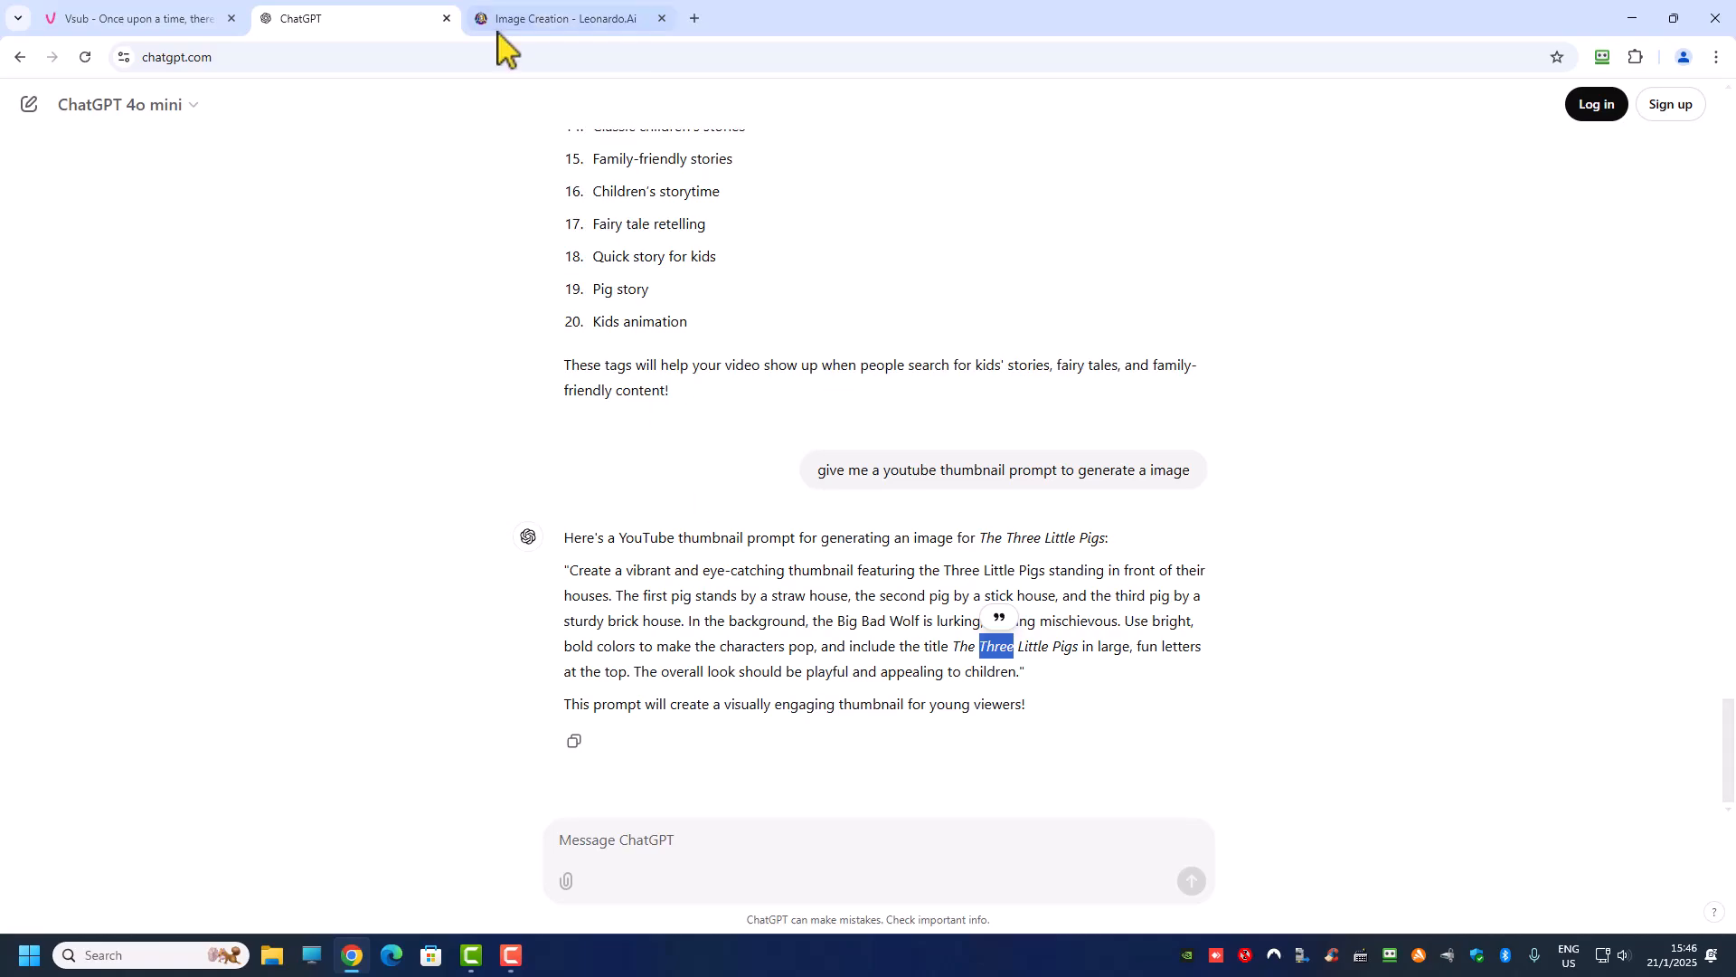
pyautogui.click(538, 22)
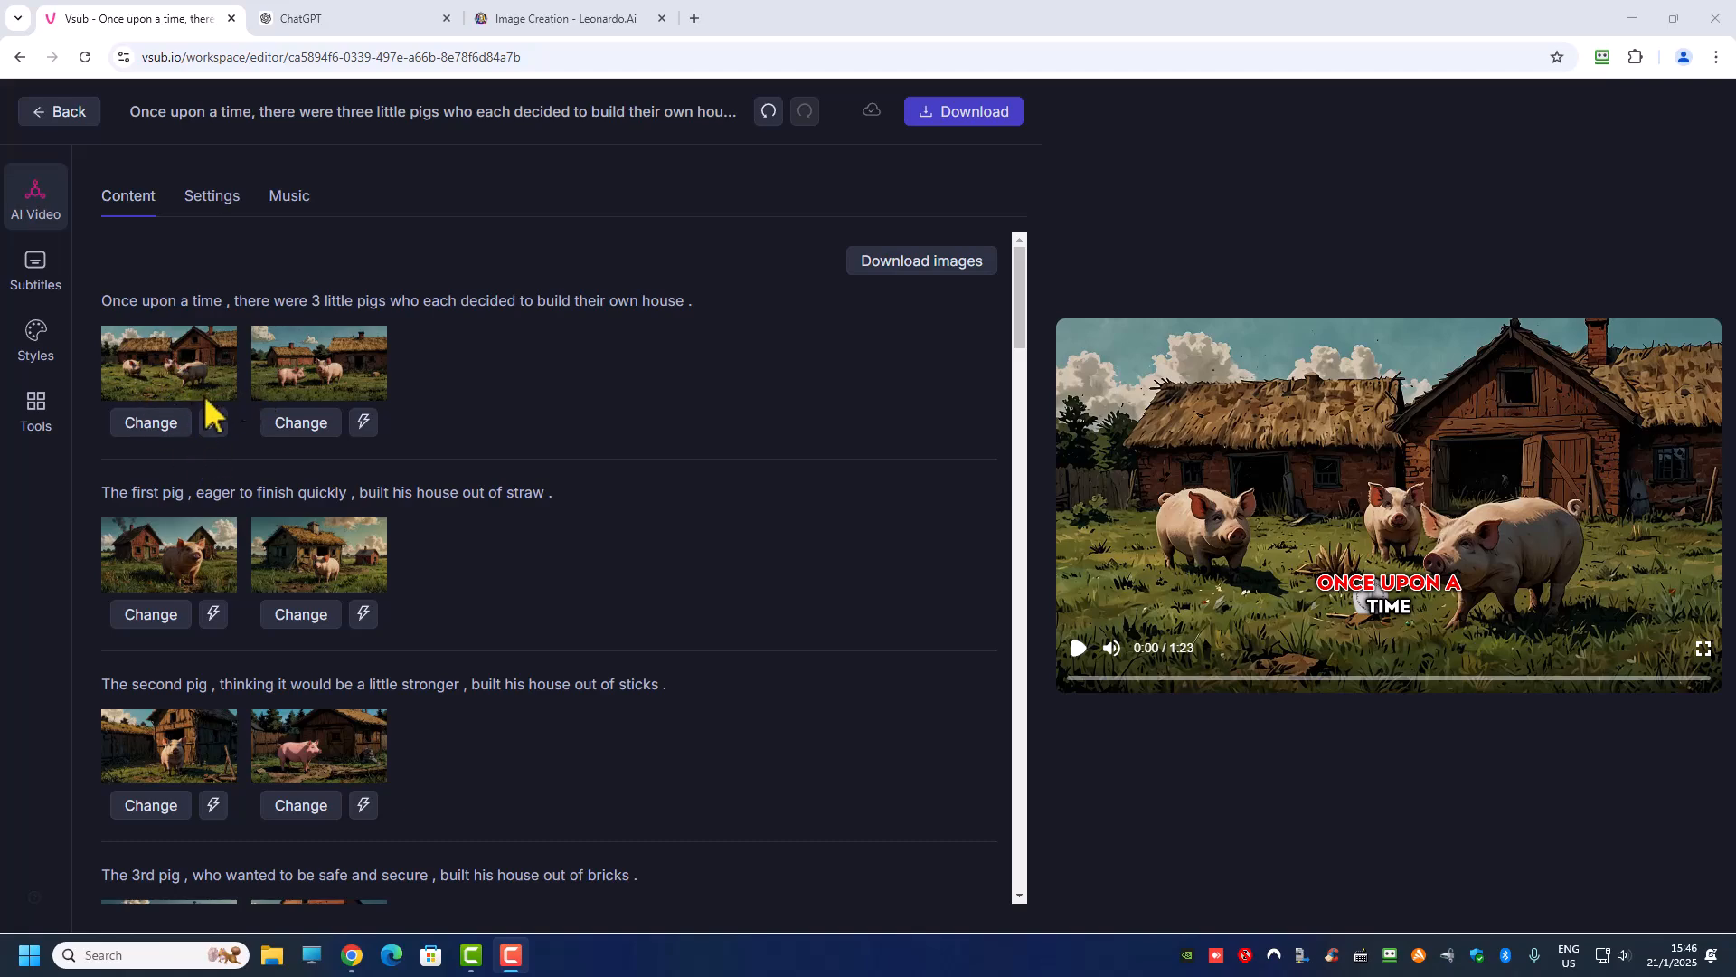
# Step: Inspect the replace and regenerate options for the first scene's first image in Vsub, closing both without changing the image
pyautogui.click(151, 430)
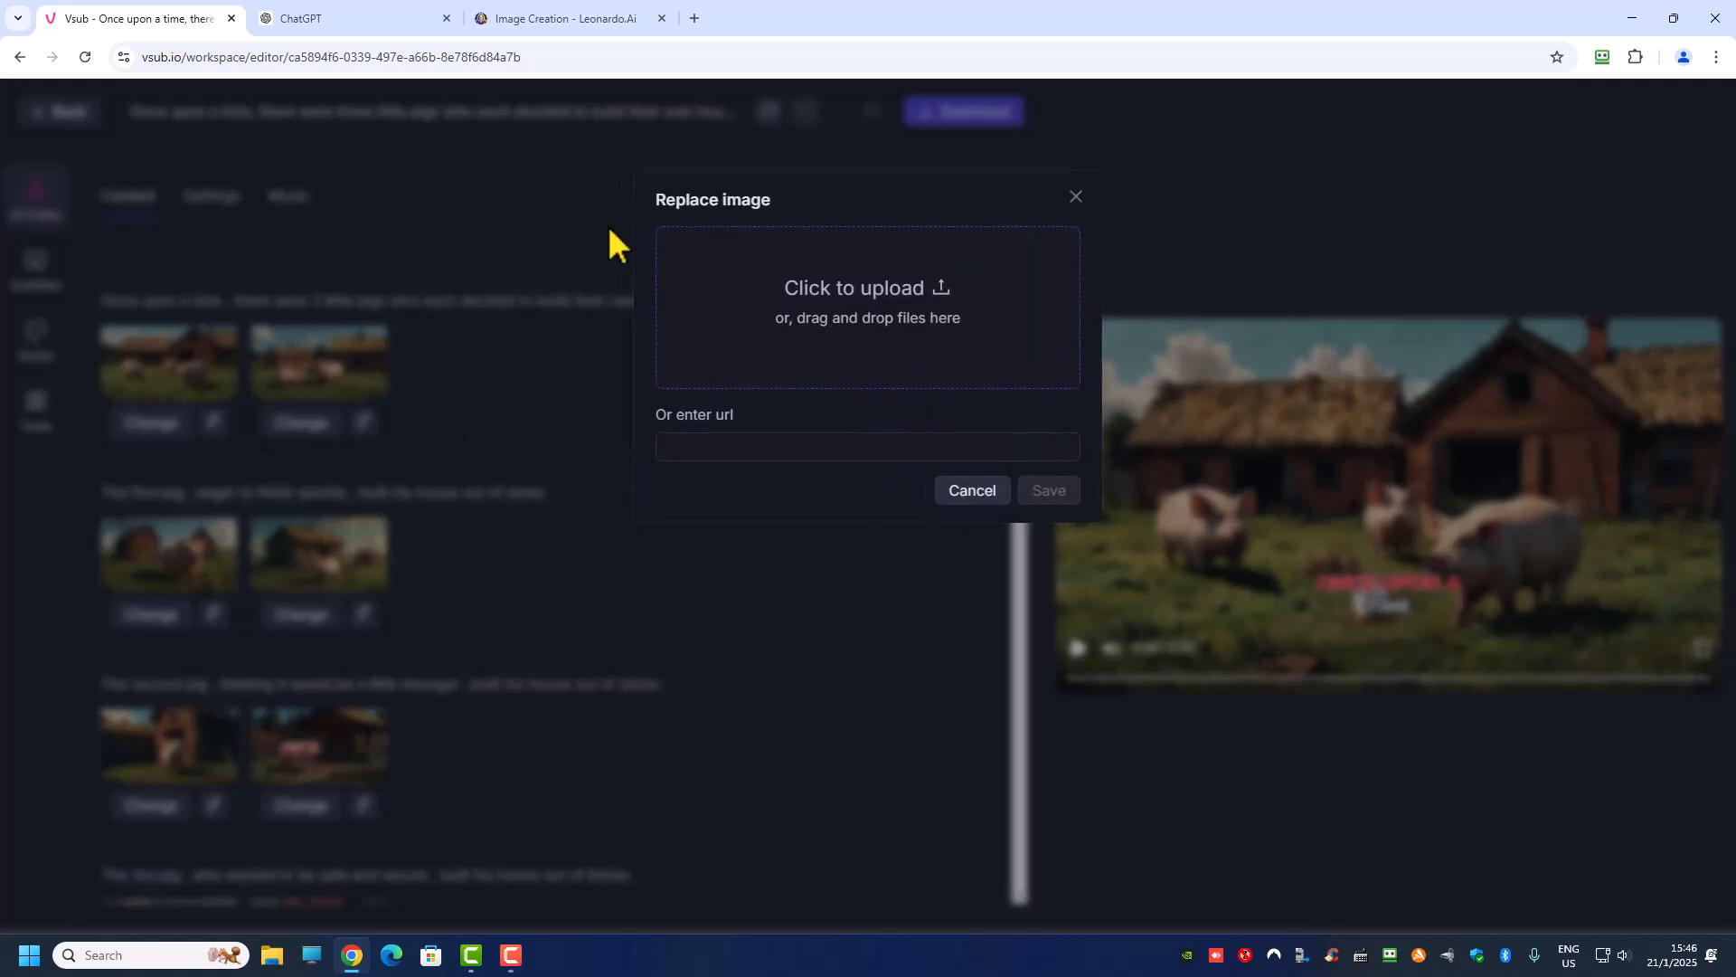
pyautogui.click(1075, 197)
pyautogui.click(215, 422)
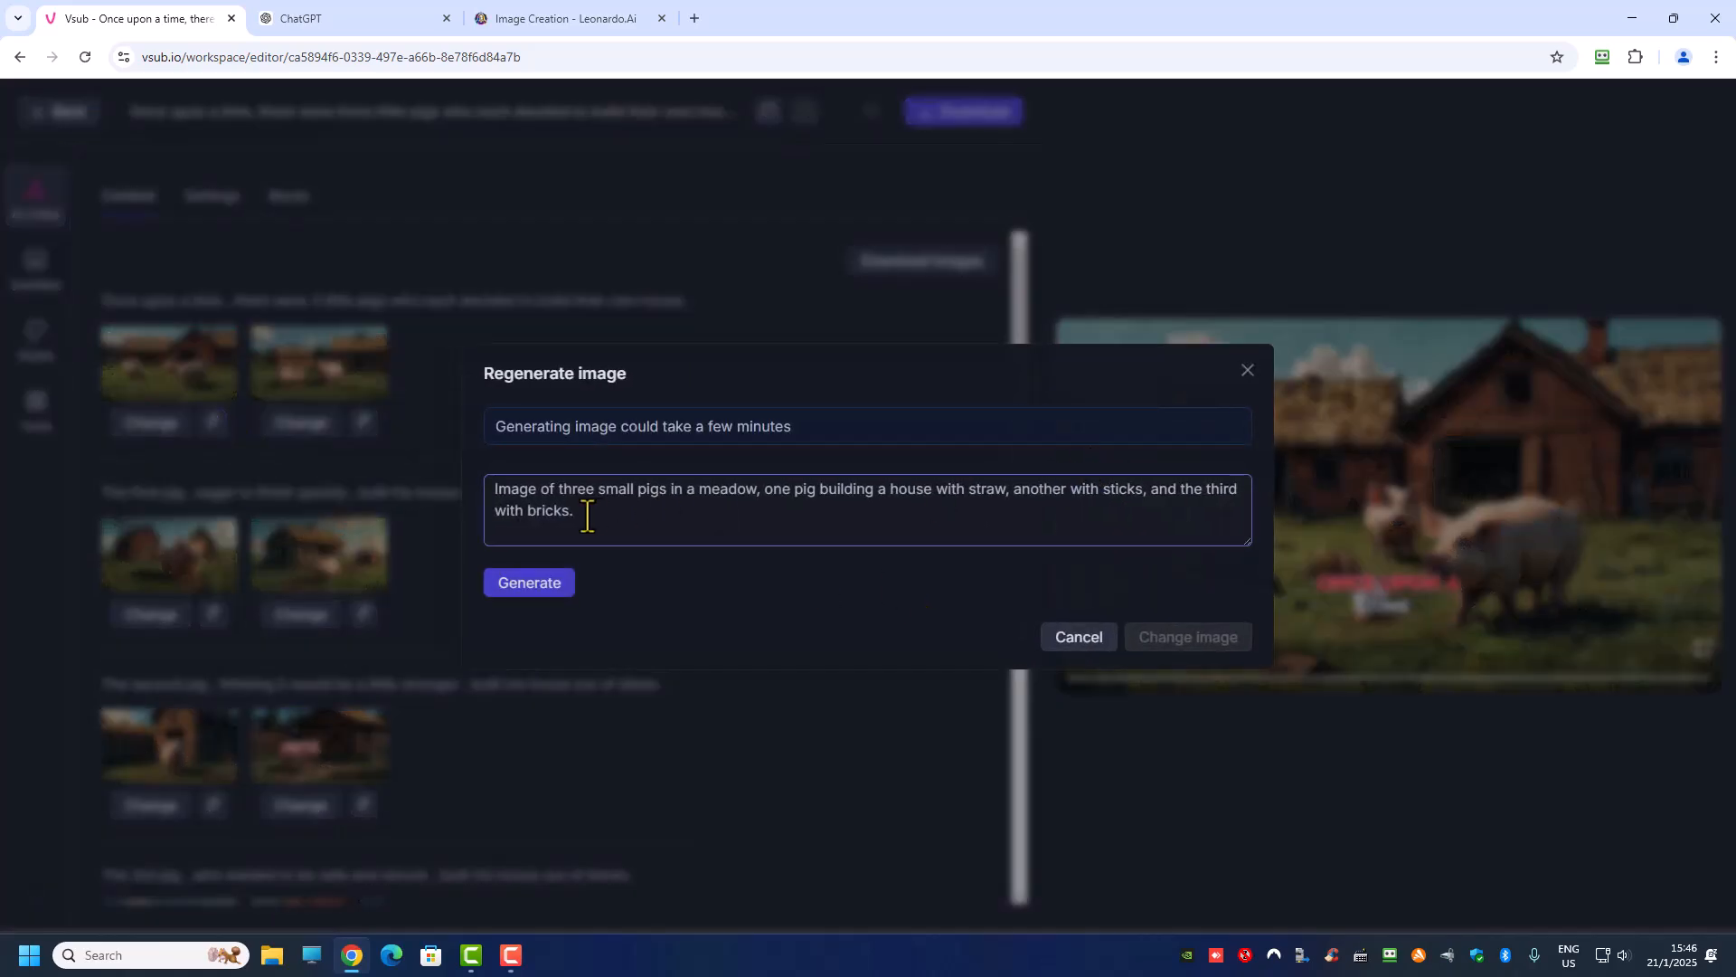
pyautogui.moveTo(623, 523); pyautogui.dragTo(472, 495)
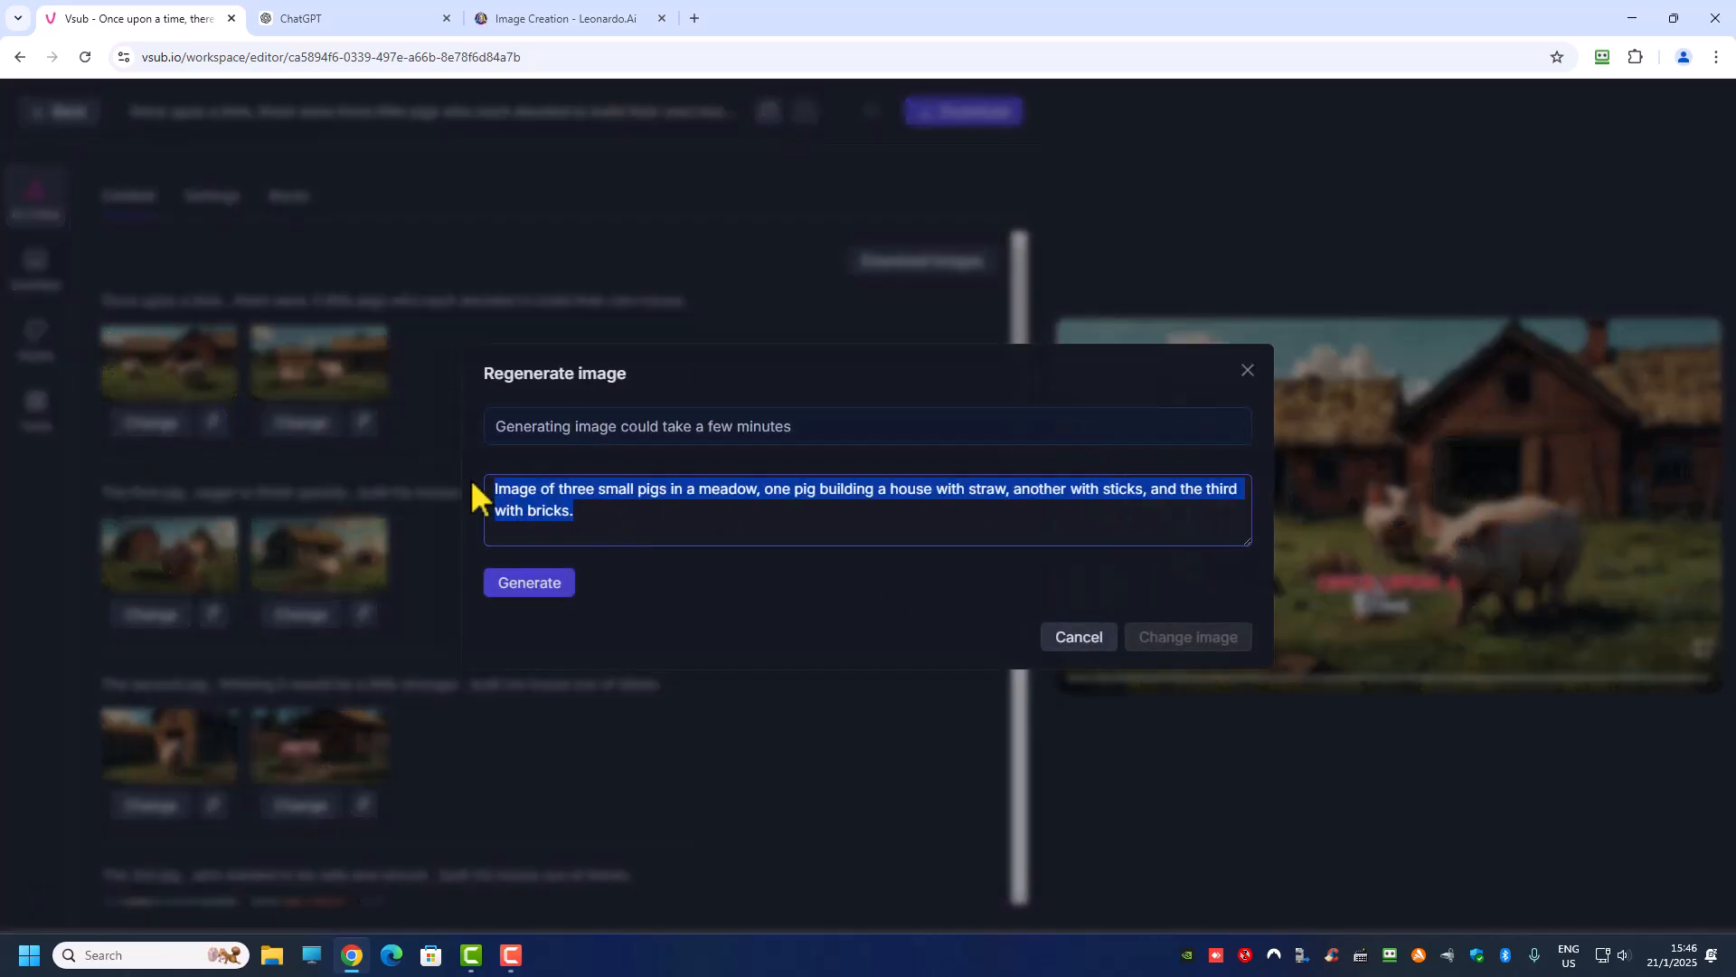
pyautogui.click(1249, 370)
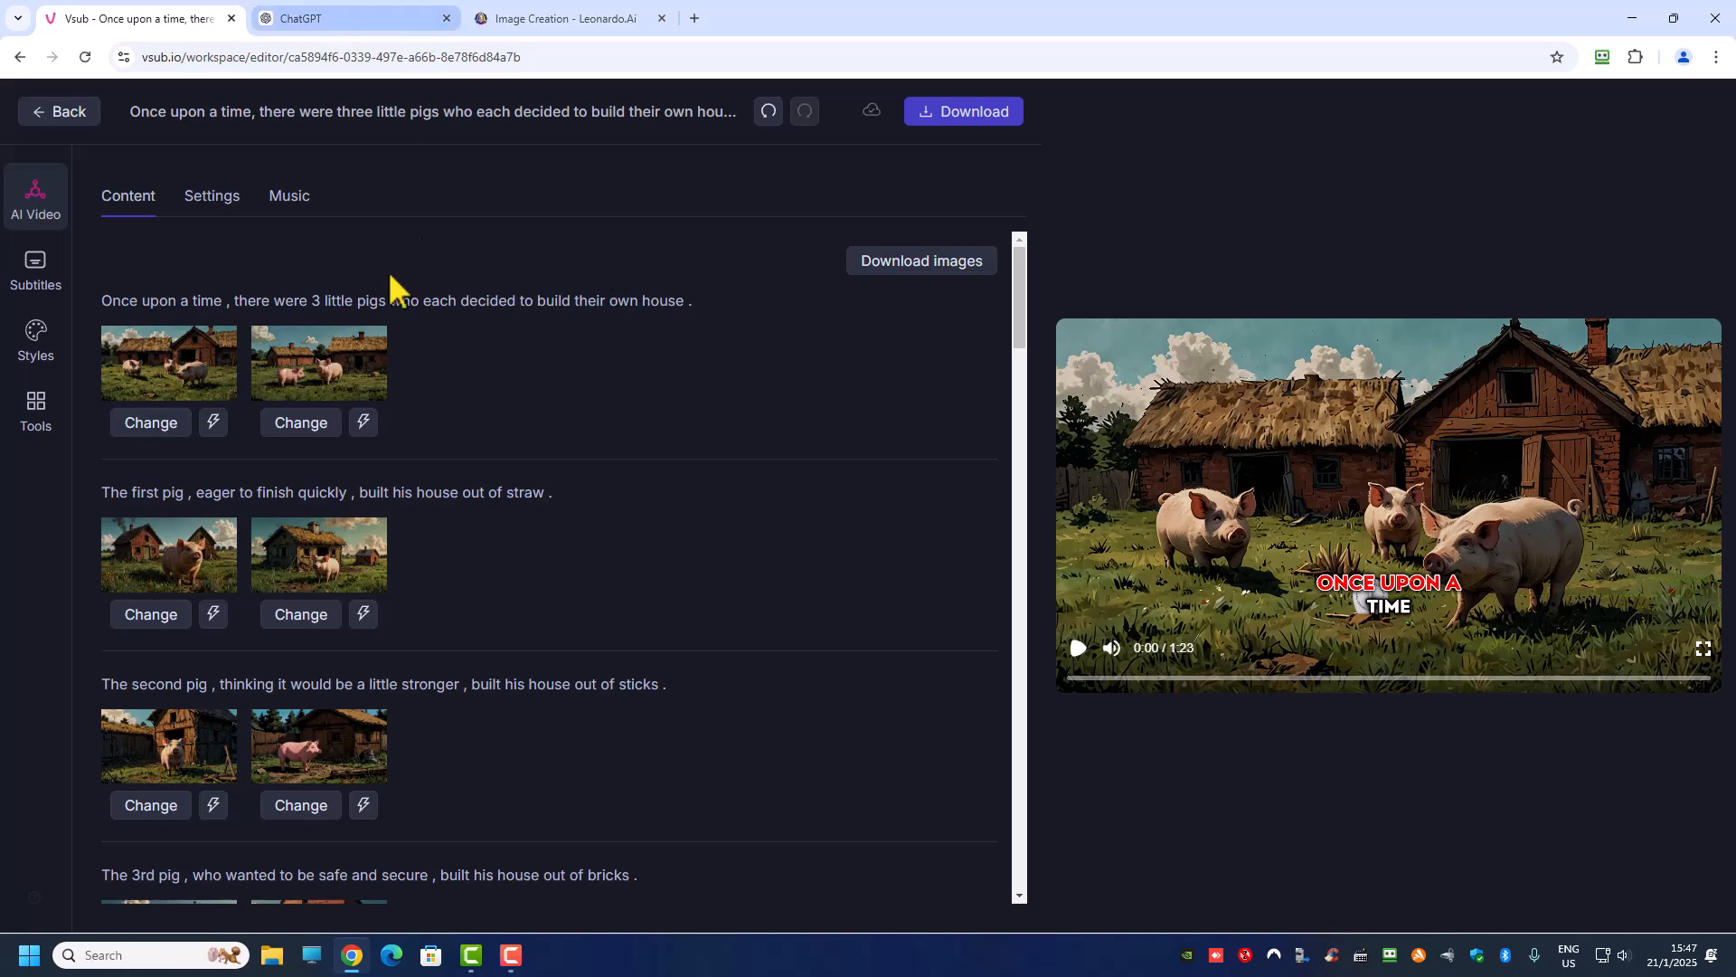
# Step: Switch to ChatGPT and copy the story script from "Once upon a time" through the sentence ending "strong brick house."
pyautogui.click(337, 20)
pyautogui.click(598, 850)
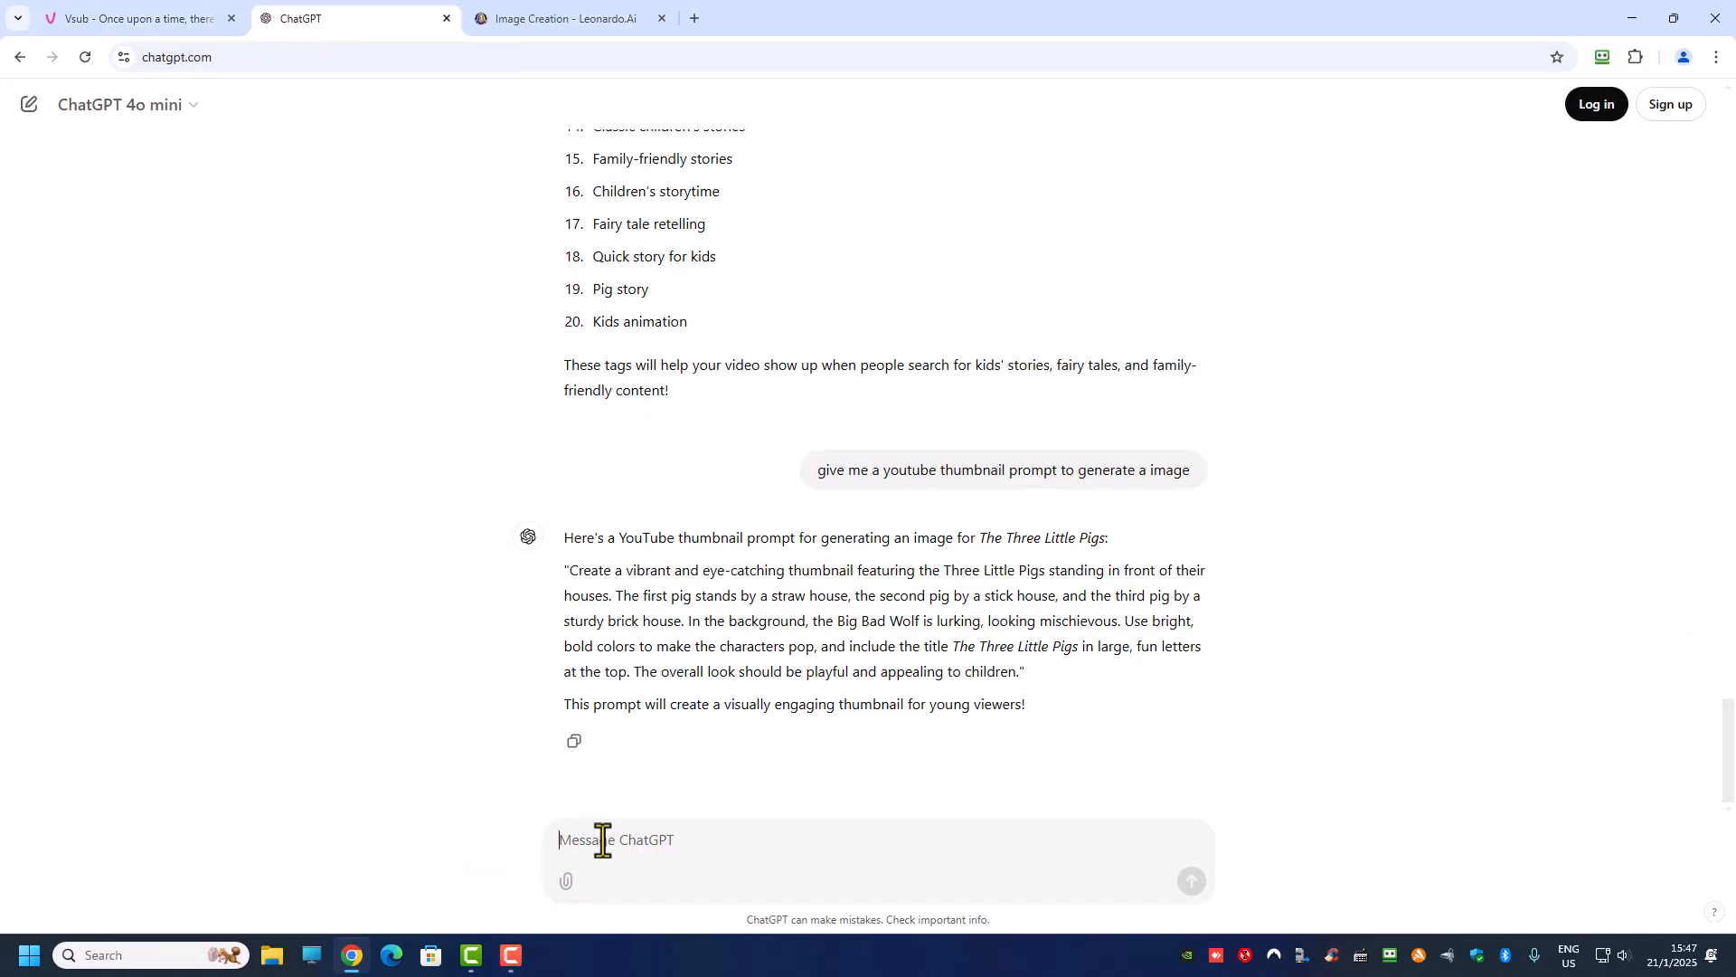
pyautogui.scroll(10, 567, 361)
pyautogui.moveTo(565, 337); pyautogui.dragTo(1166, 698)
pyautogui.scroll(-2, 1027, 651)
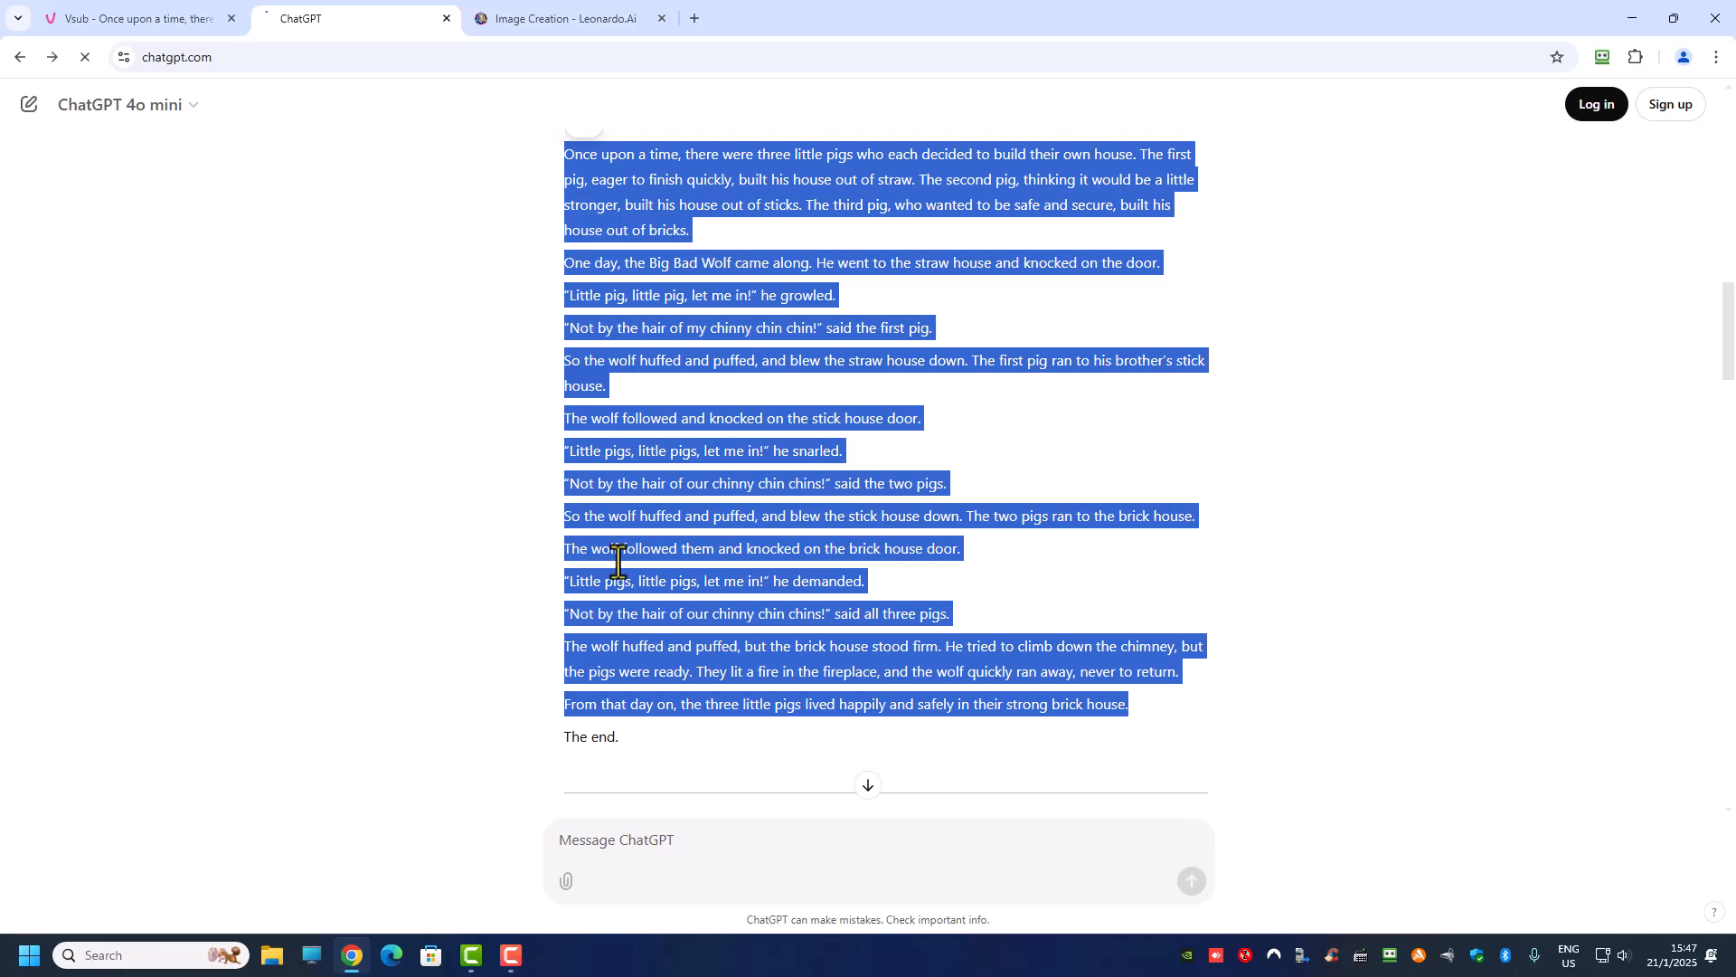
# Step: In a new ChatGPT chat, send "i have a scripts i need to generate image prompts for each paragraph" and submit the copied story script
pyautogui.hotkey('alt', 'Left')
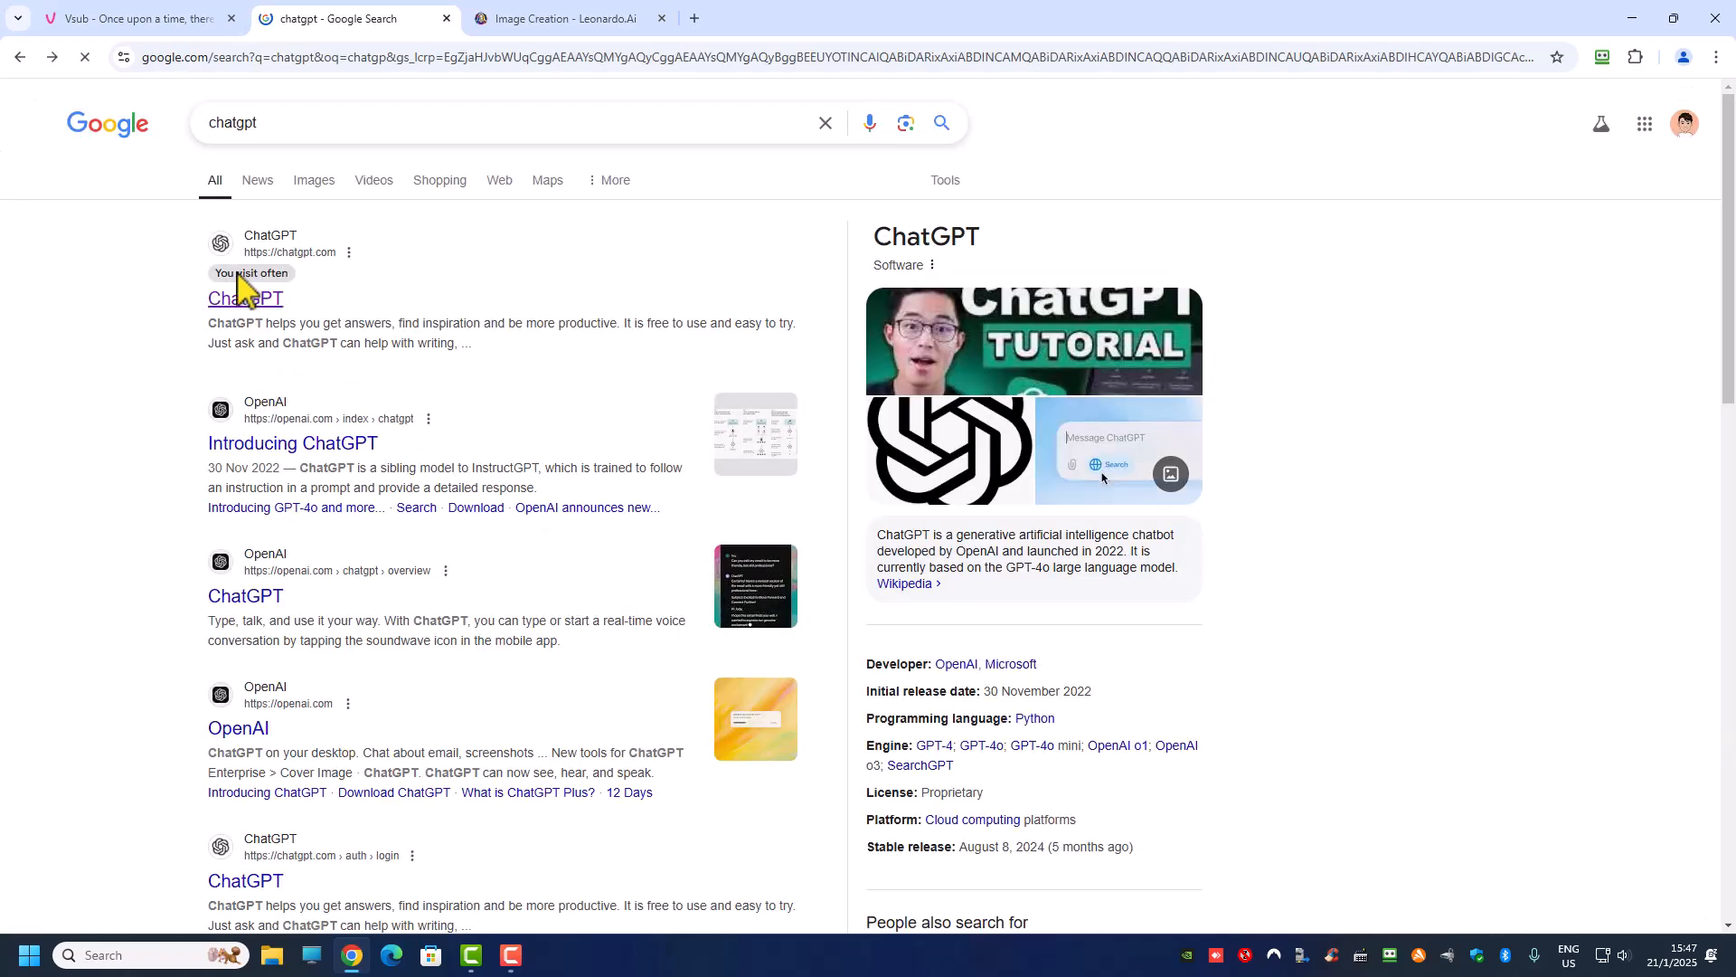
pyautogui.click(246, 303)
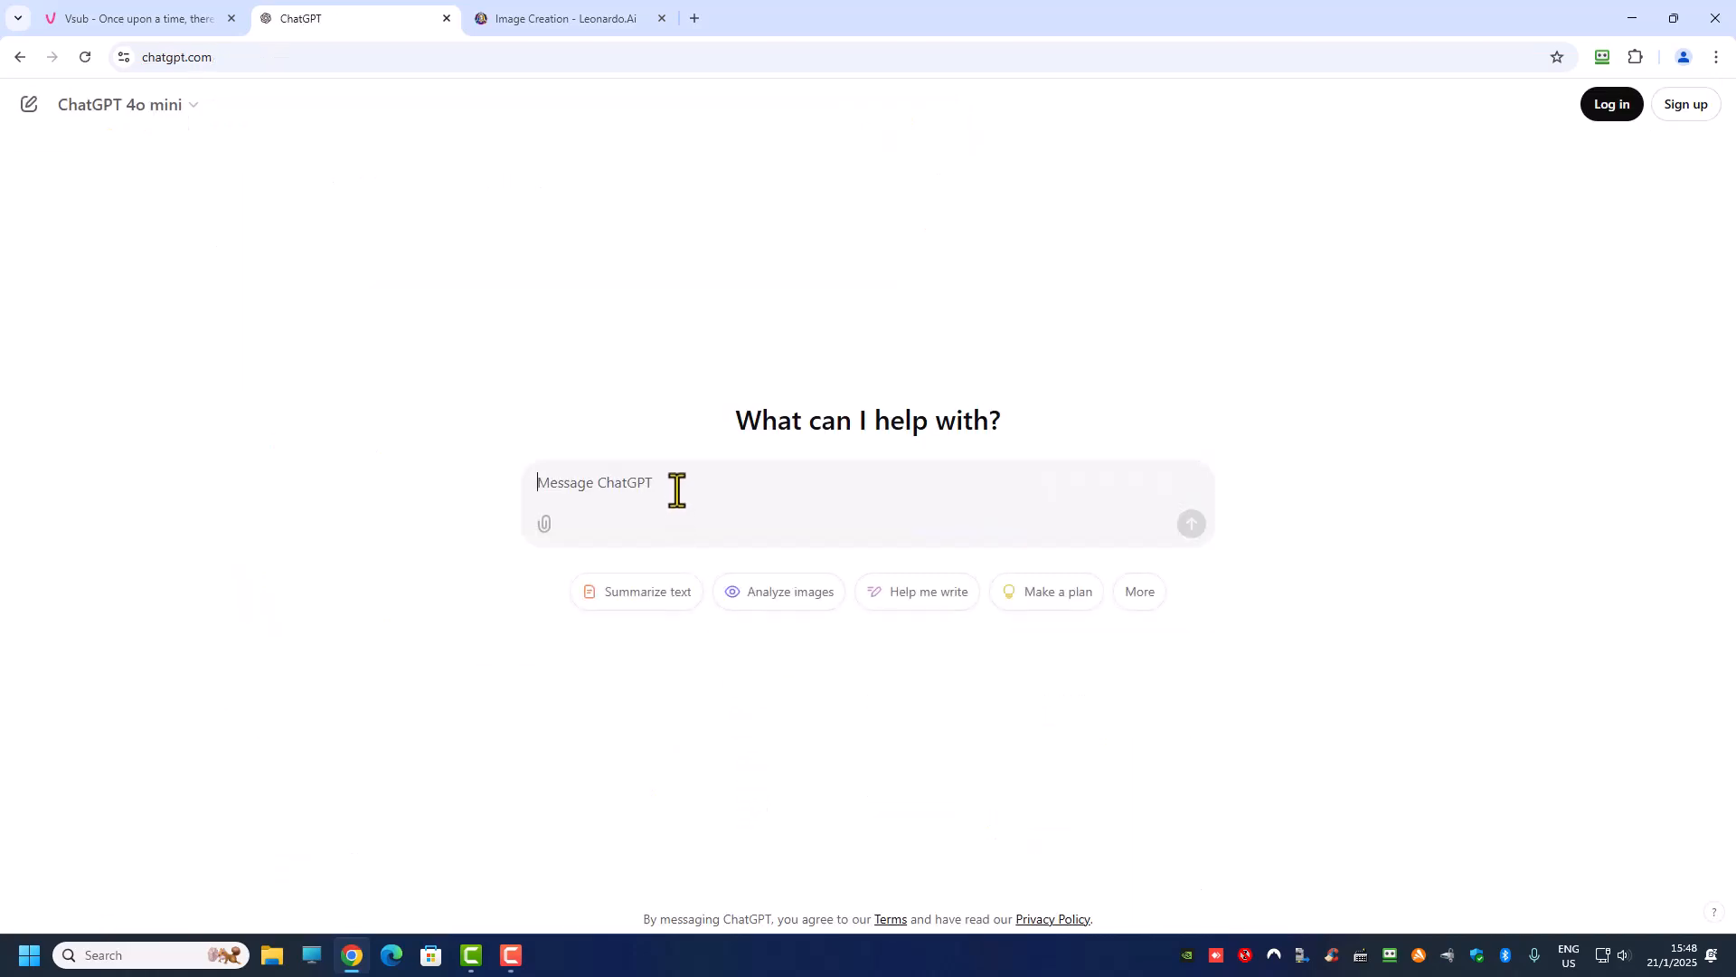
pyautogui.write('i')
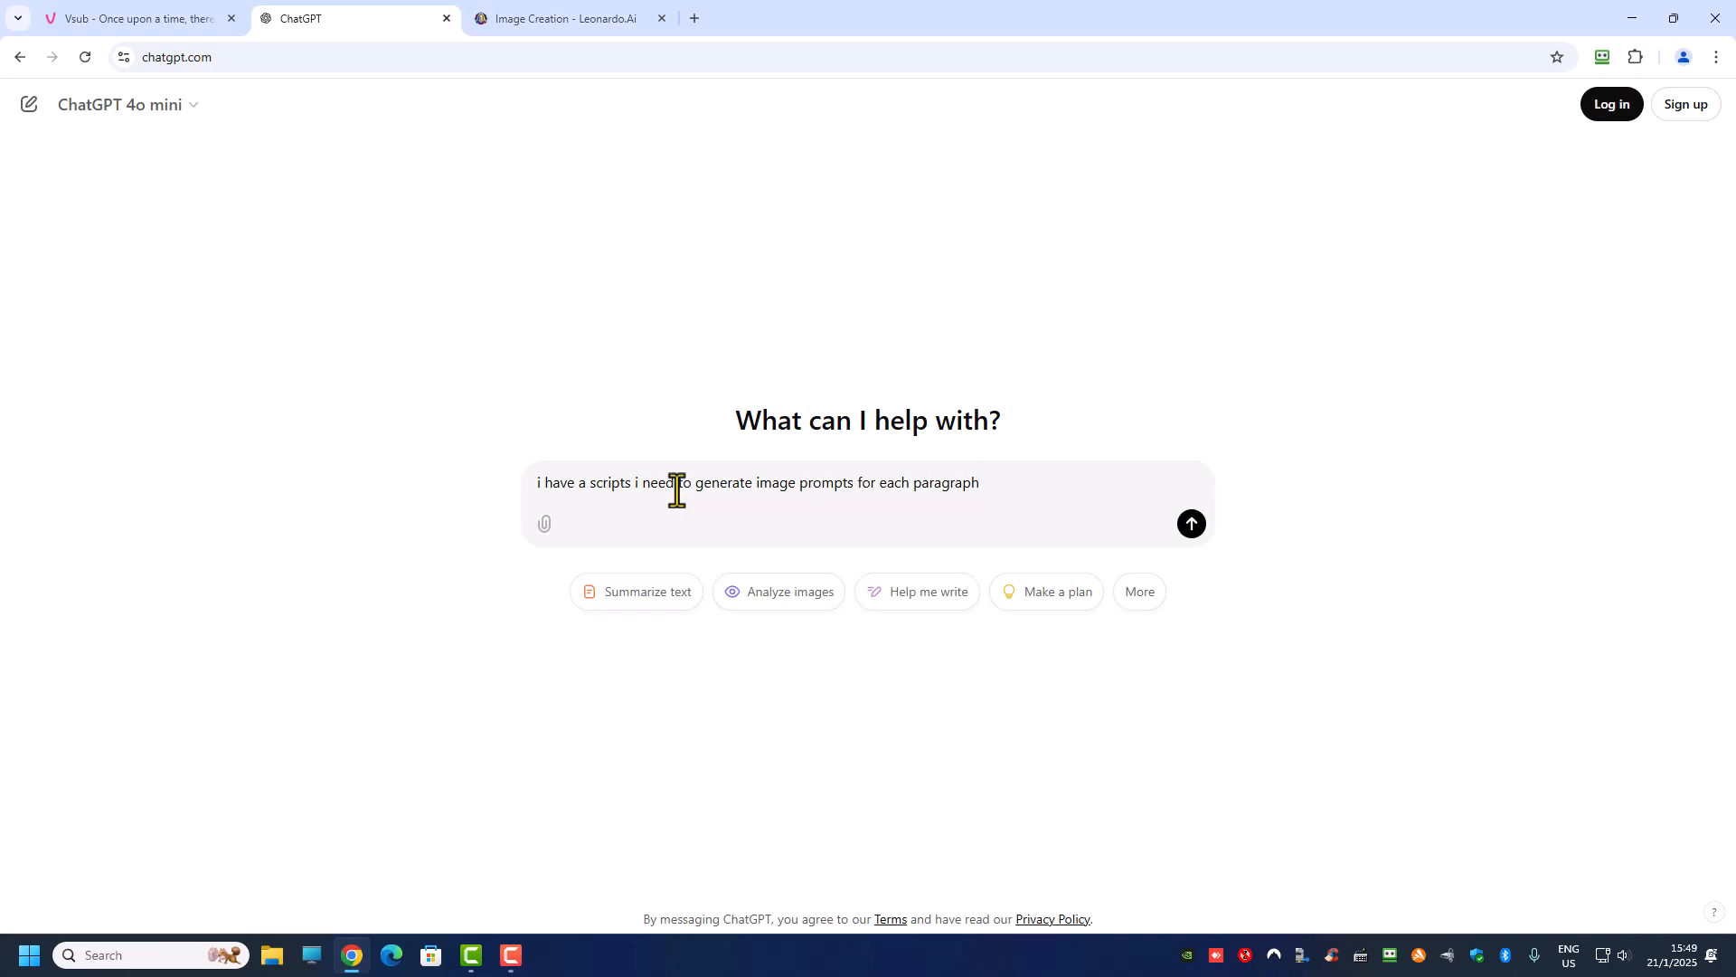
pyautogui.press('Return')
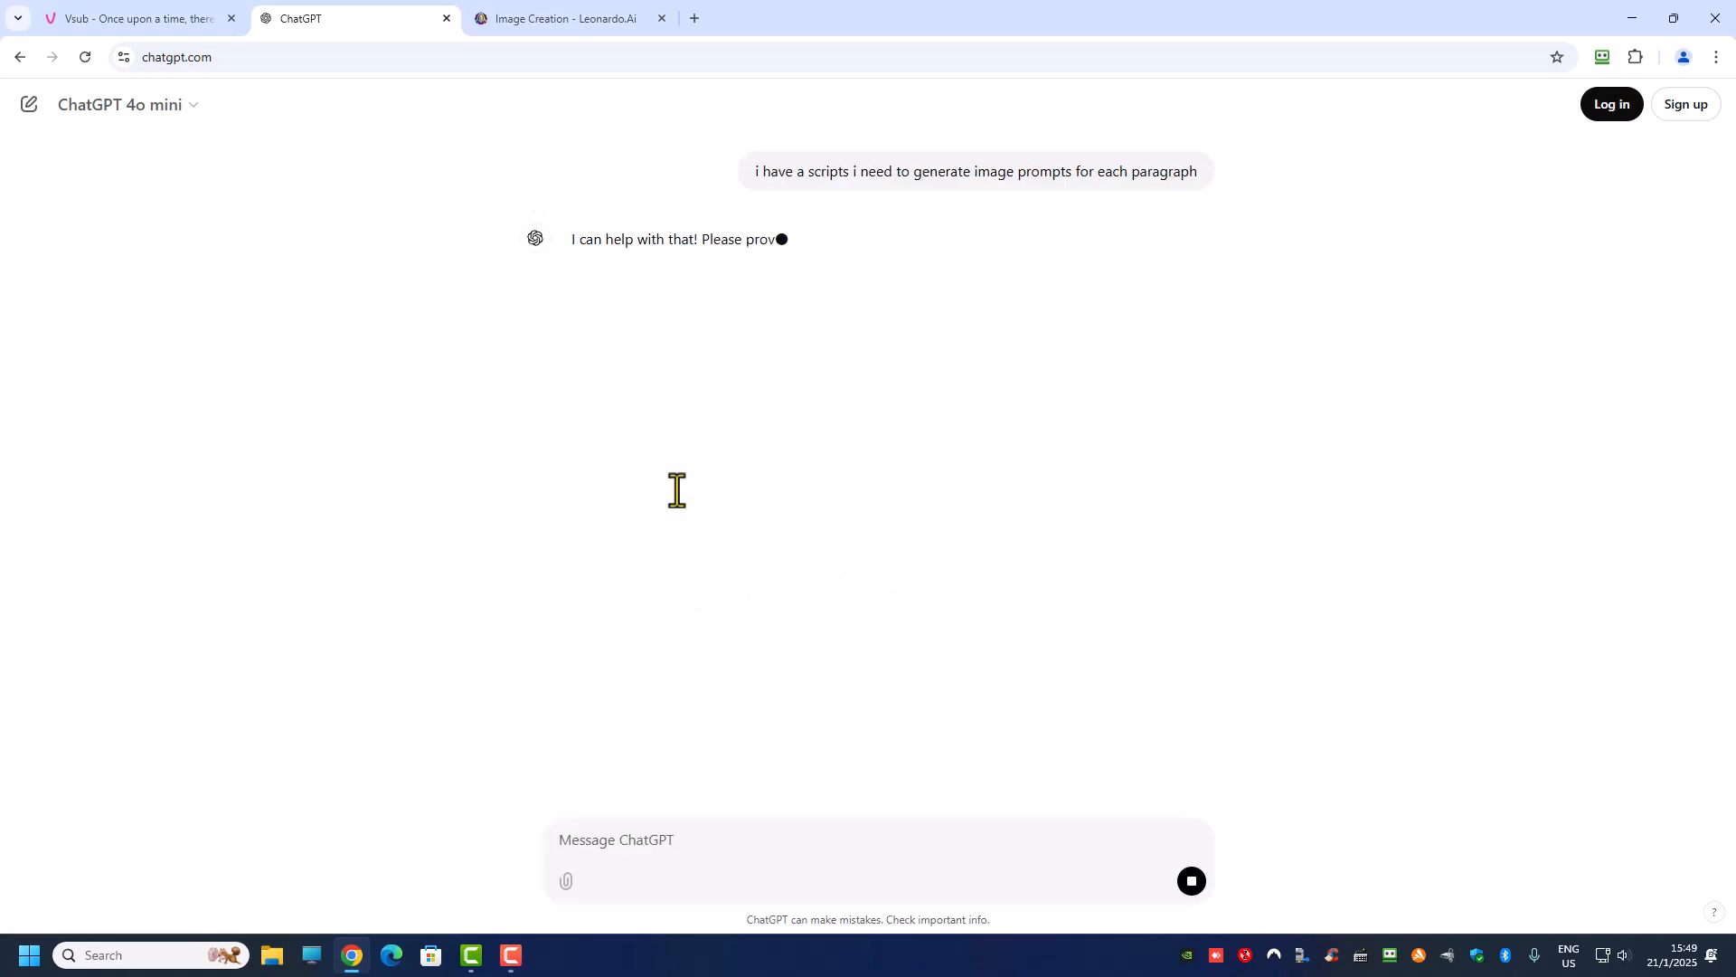
pyautogui.hotkey('ctrl', 'v')
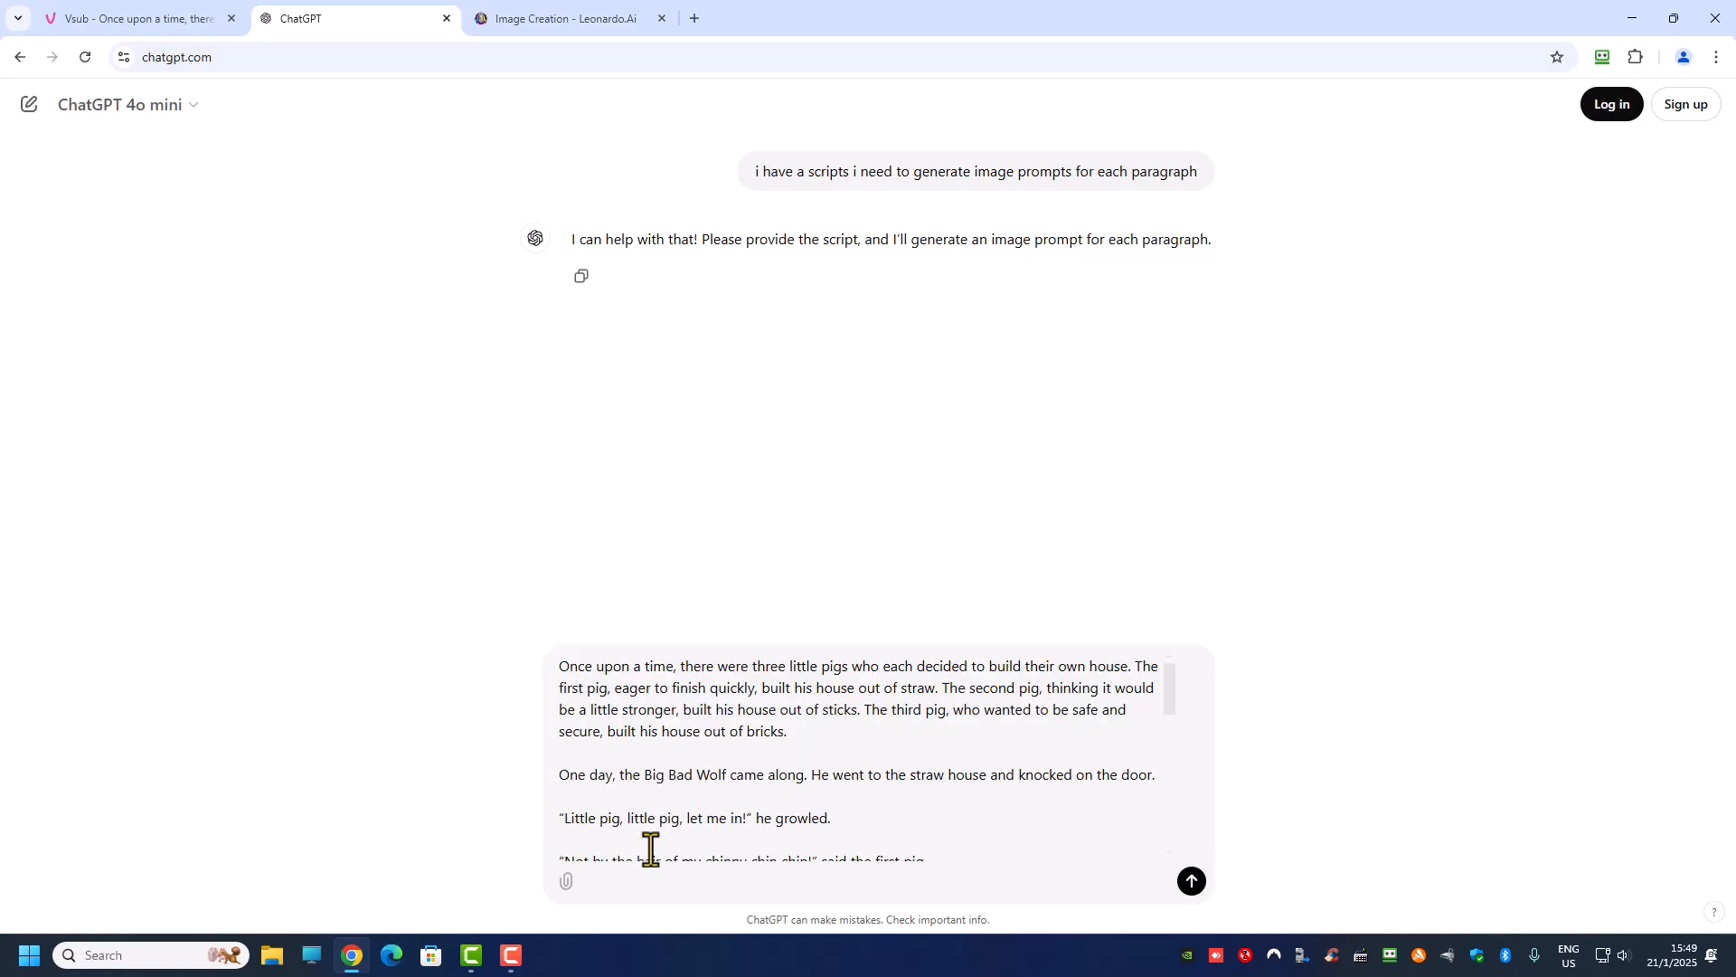
pyautogui.press('Return')
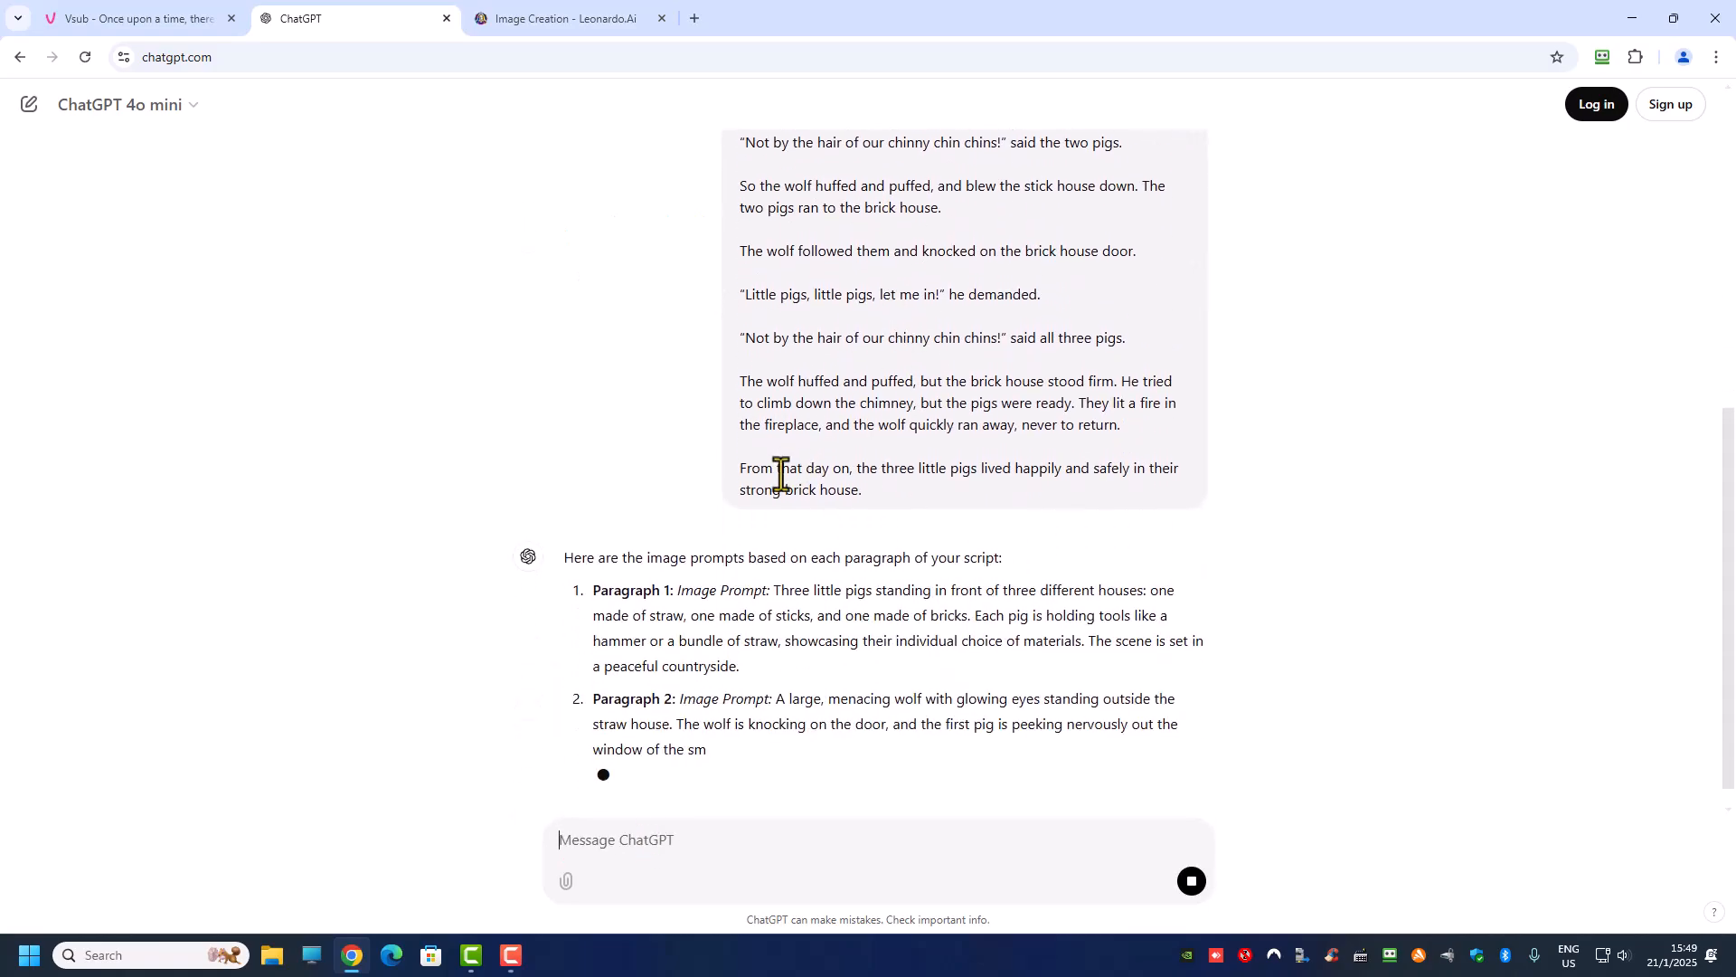
# Step: Review the generated image prompts against the script's paragraphs and the scenes in the Vsub project
pyautogui.scroll(7, 778, 407)
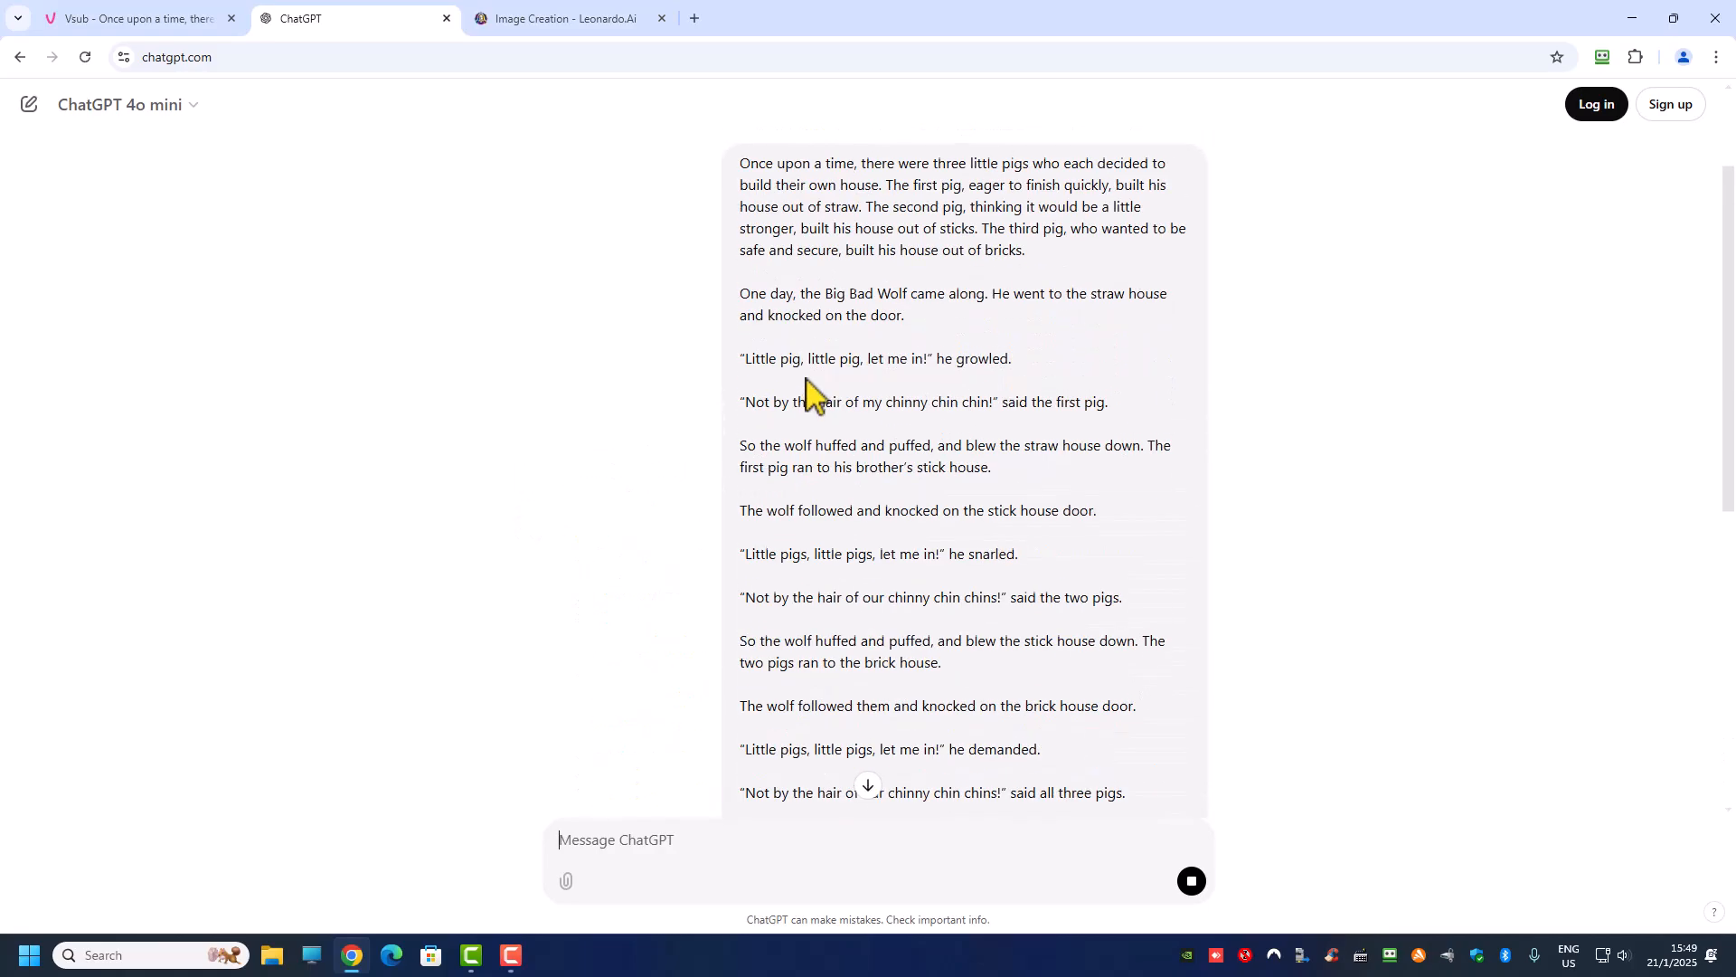
pyautogui.moveTo(750, 319); pyautogui.dragTo(1053, 430)
pyautogui.scroll(-9, 882, 434)
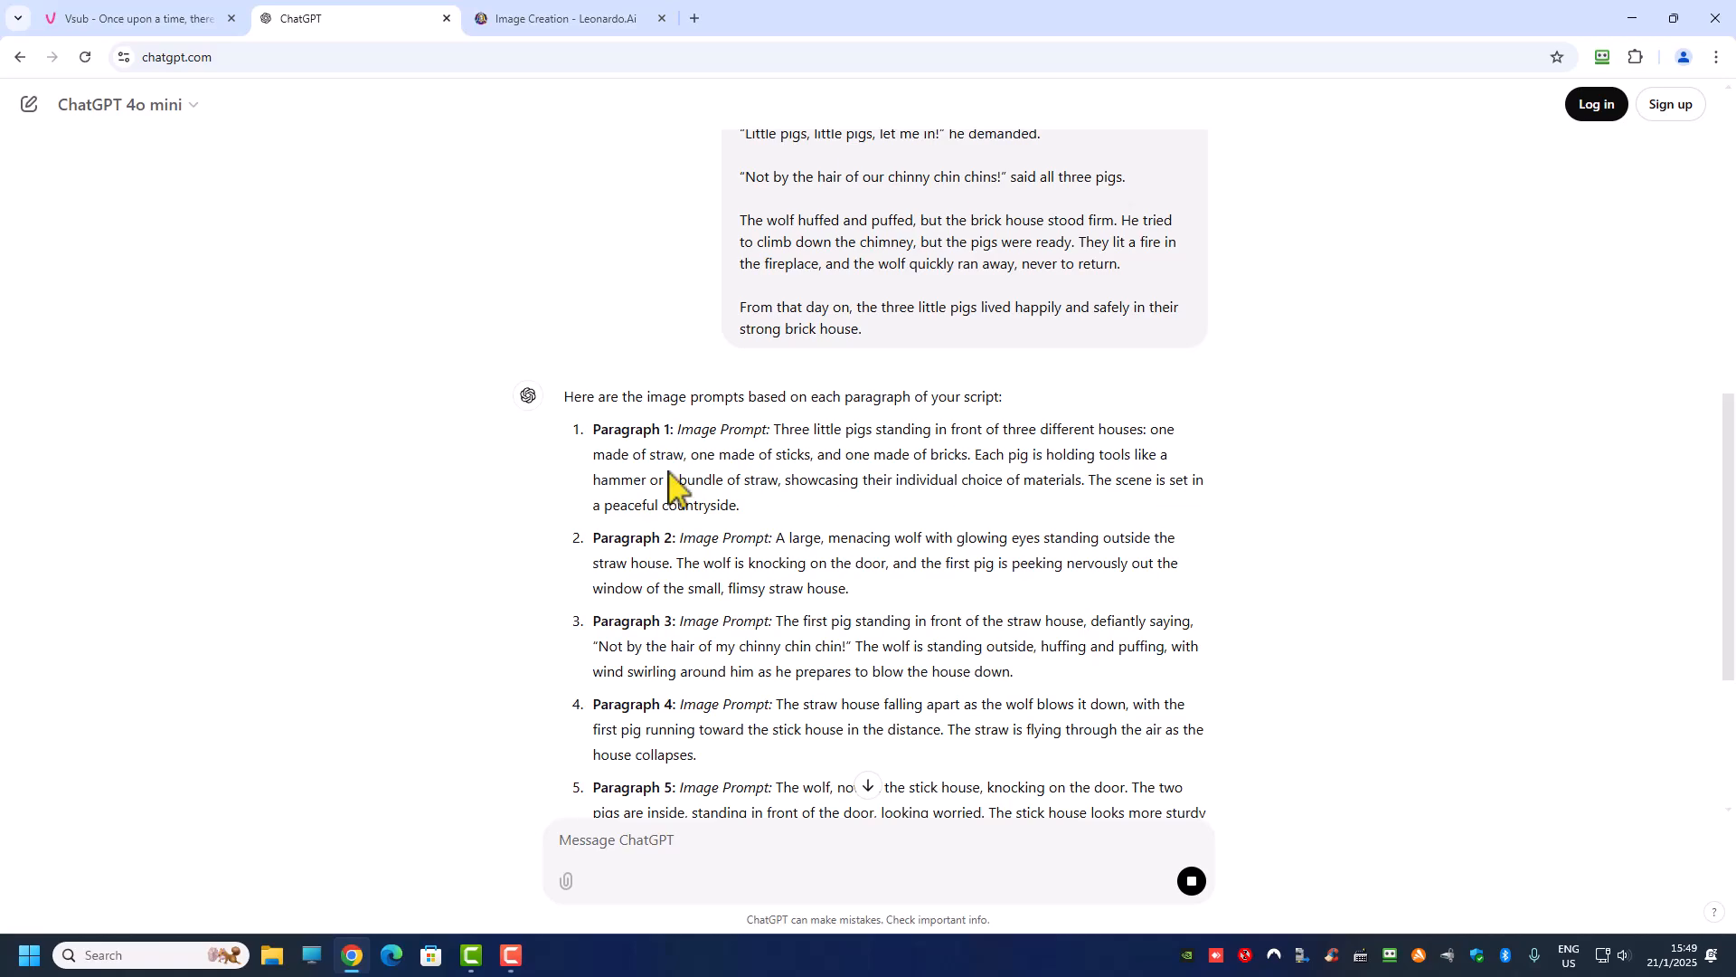
pyautogui.scroll(-1, 715, 425)
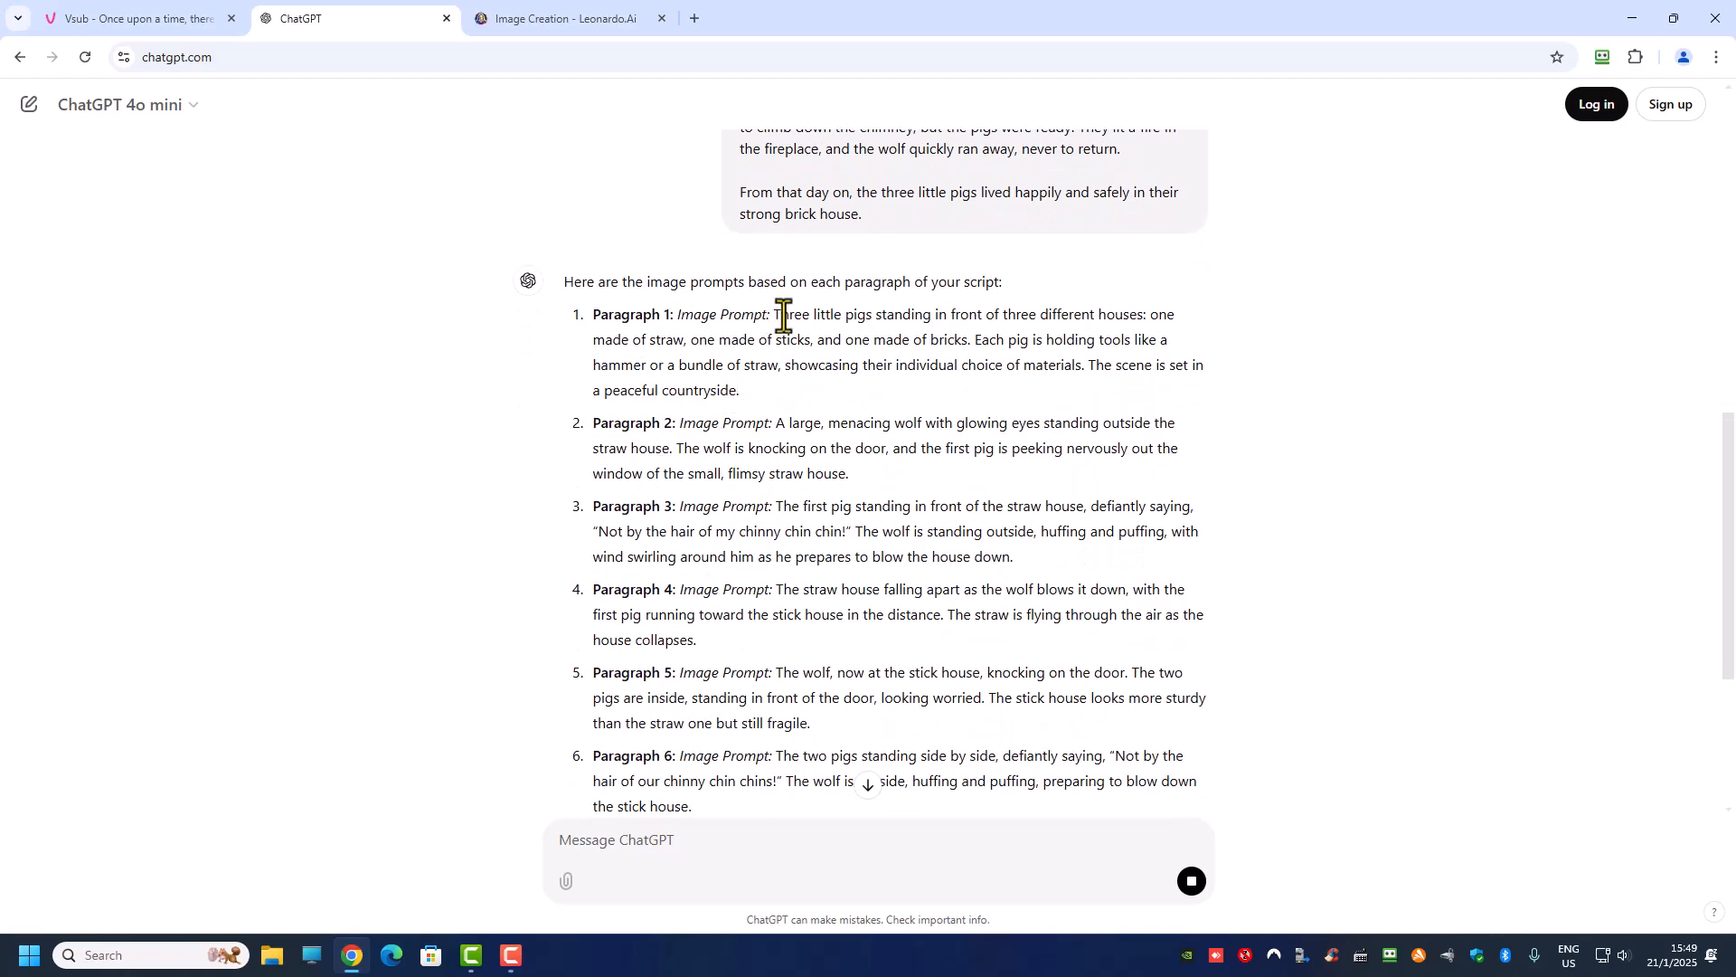
pyautogui.click(201, 17)
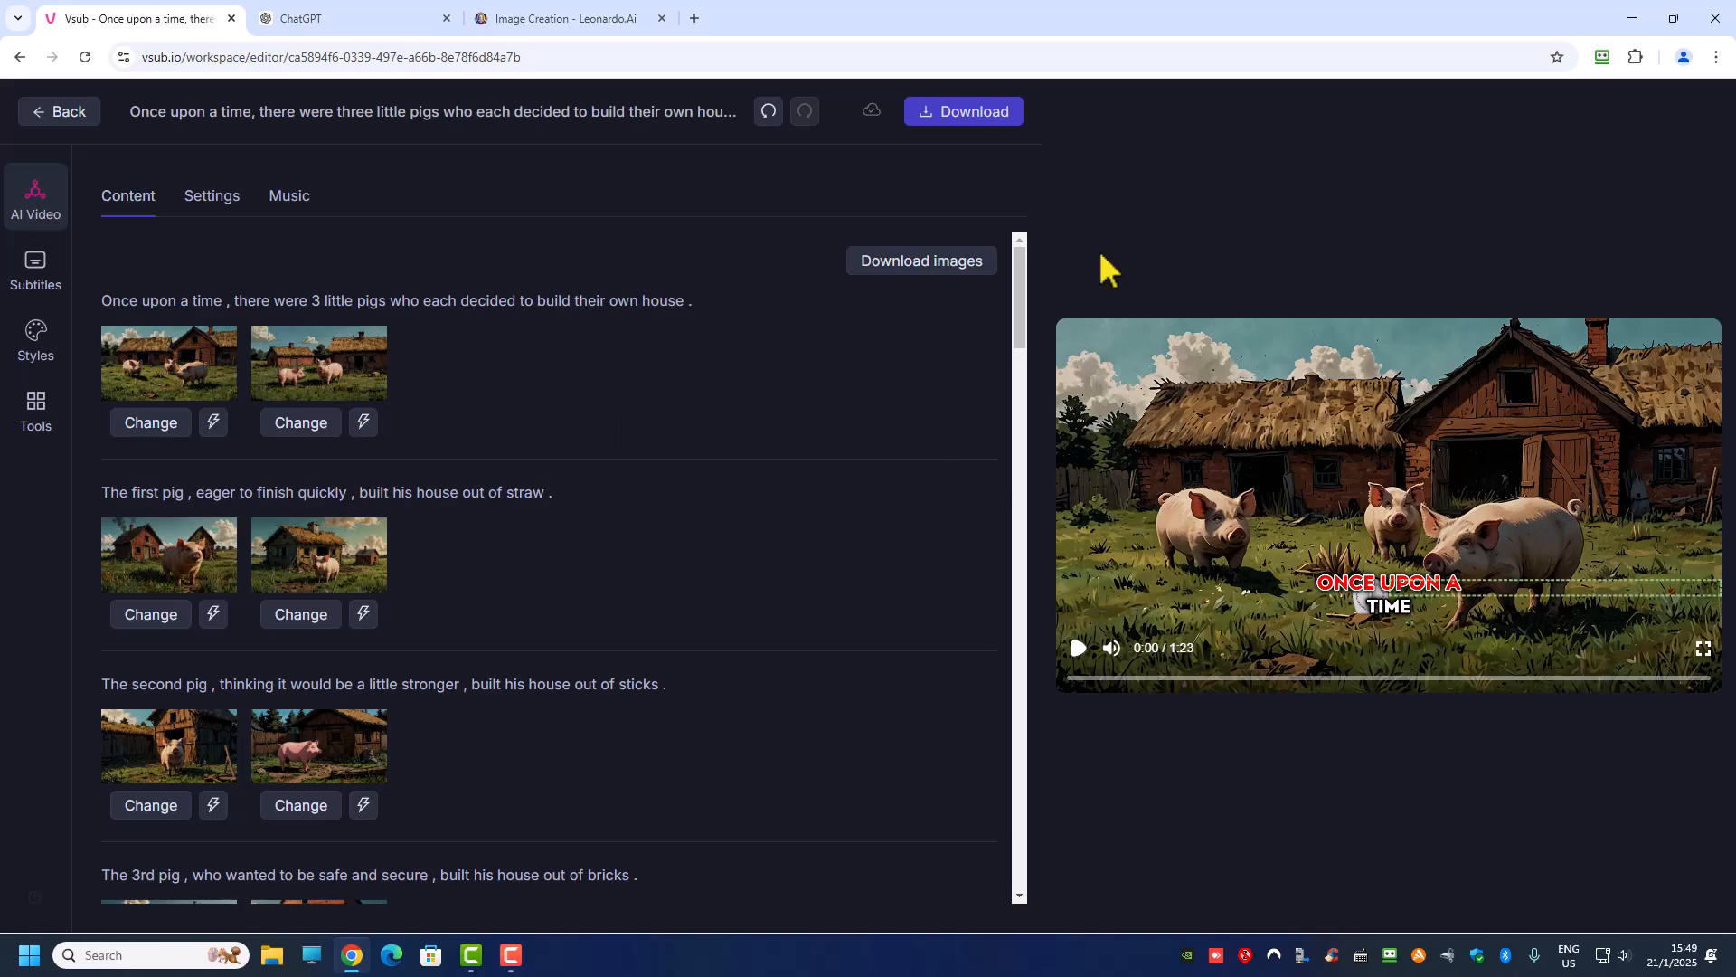
pyautogui.click(389, 25)
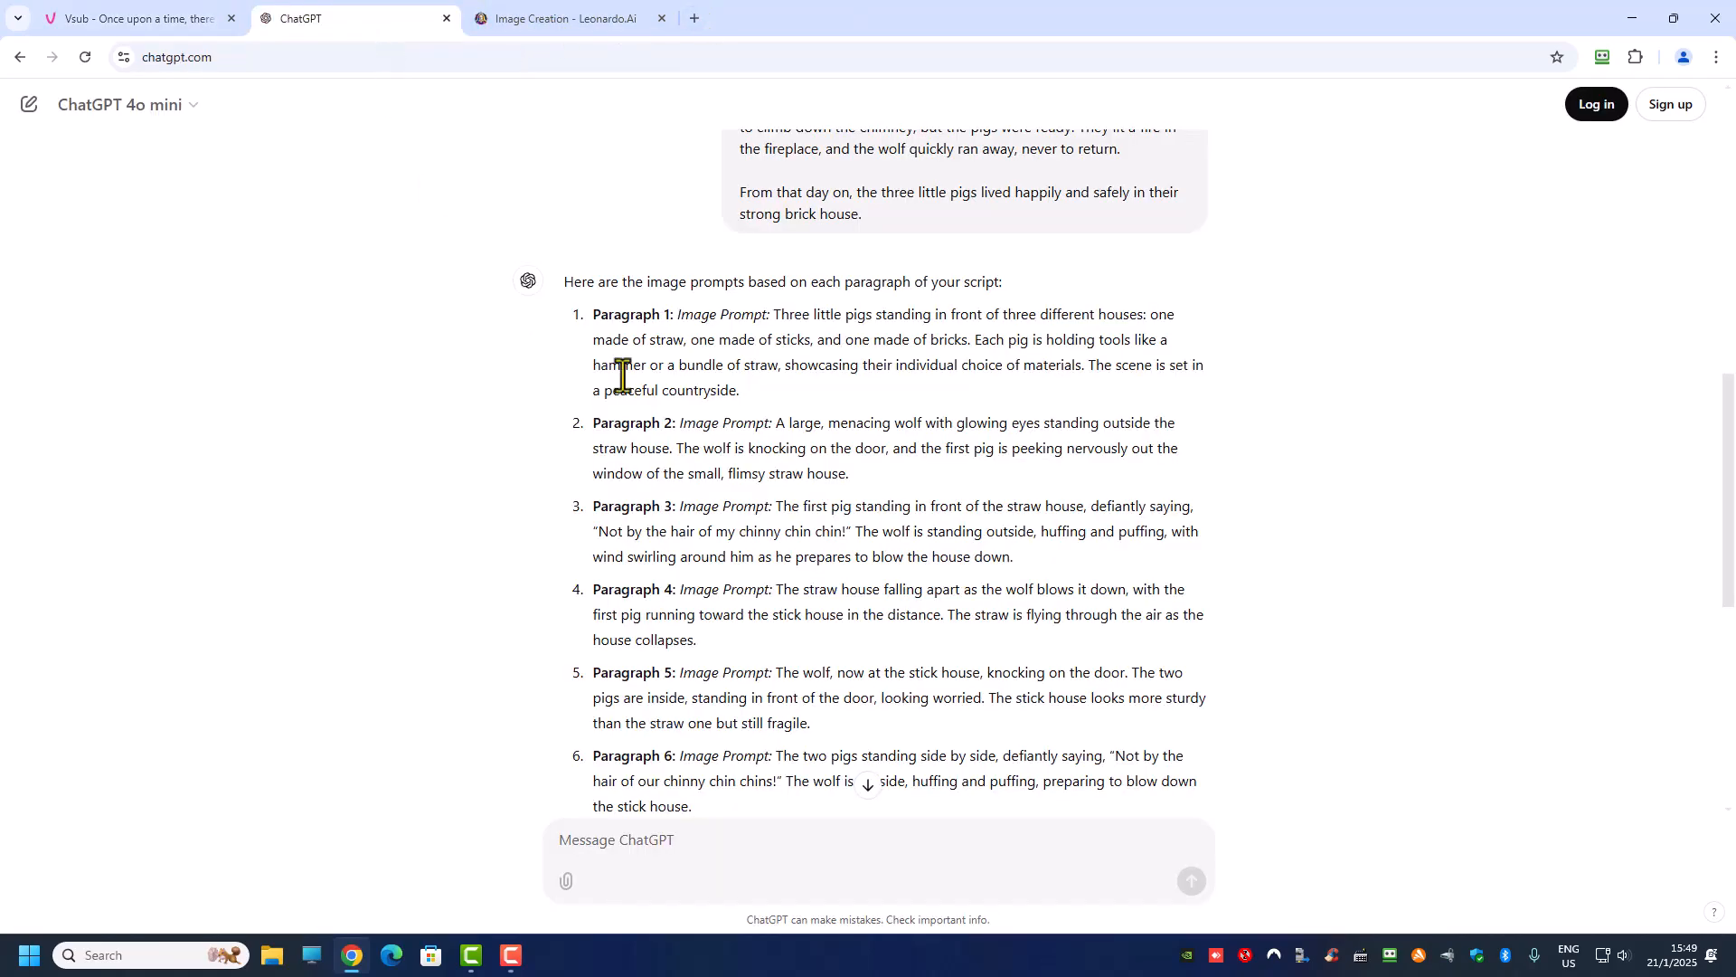
# Step: Copy the full Paragraph 1 image prompt from ChatGPT's answer, without its label
pyautogui.moveTo(775, 317); pyautogui.dragTo(808, 364)
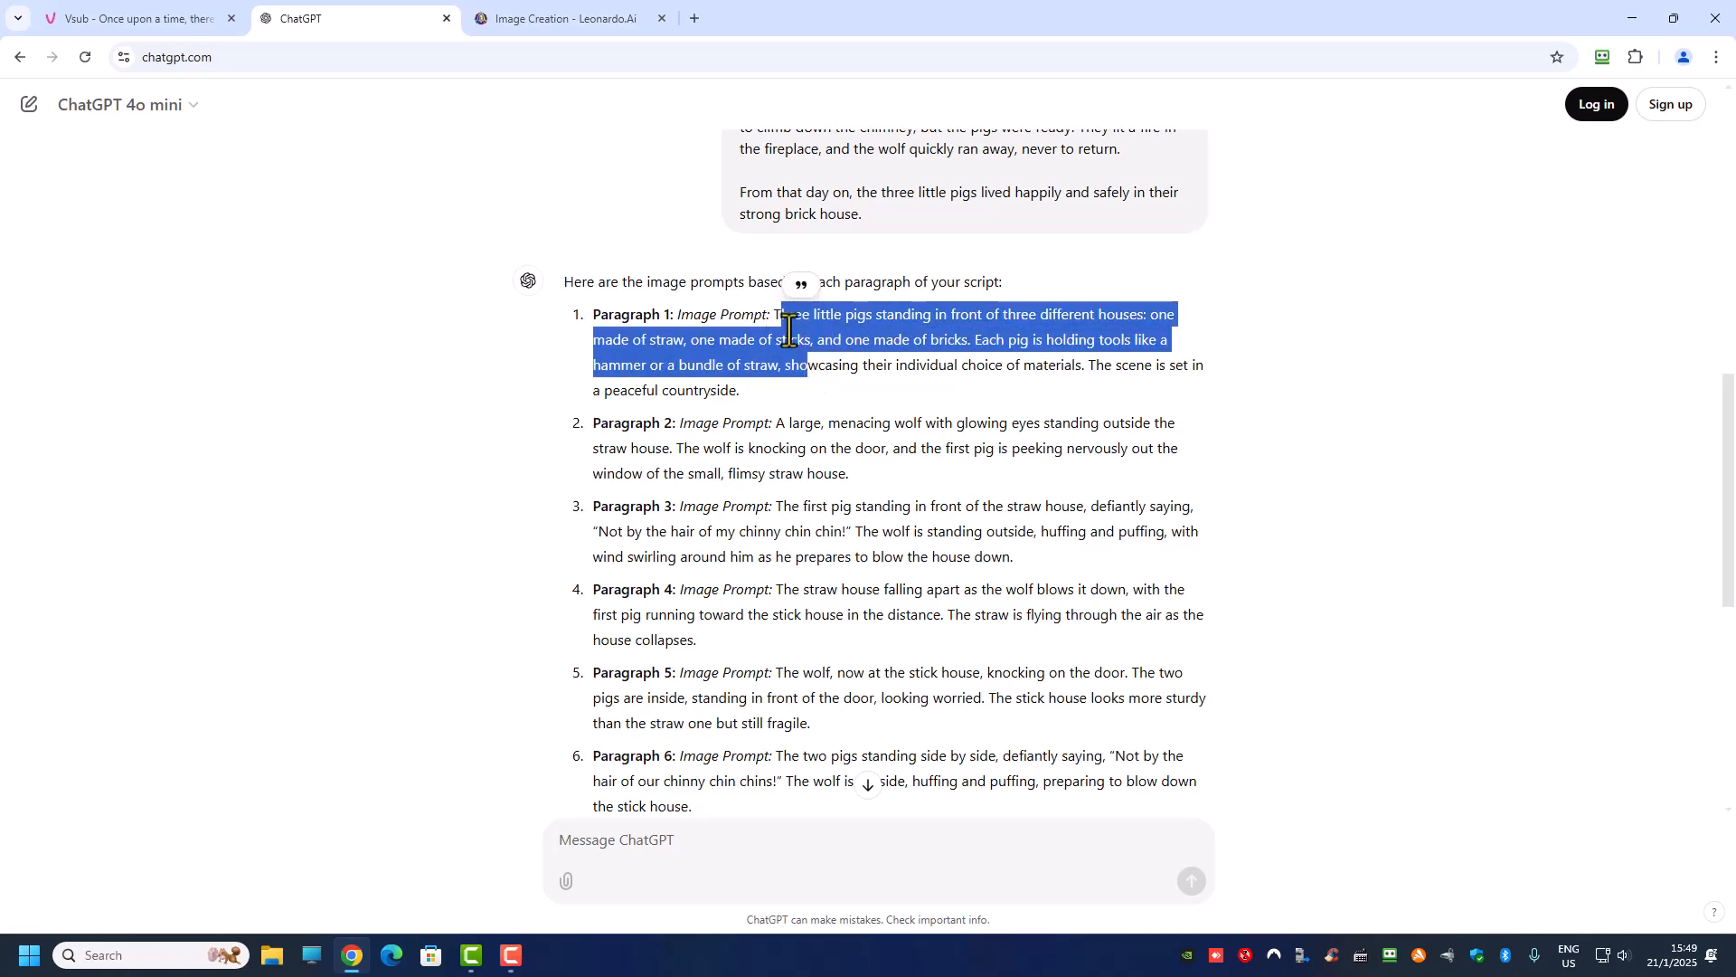
pyautogui.click(773, 307)
pyautogui.moveTo(773, 308); pyautogui.dragTo(806, 393)
pyautogui.hotkey('ctrl', 'c')
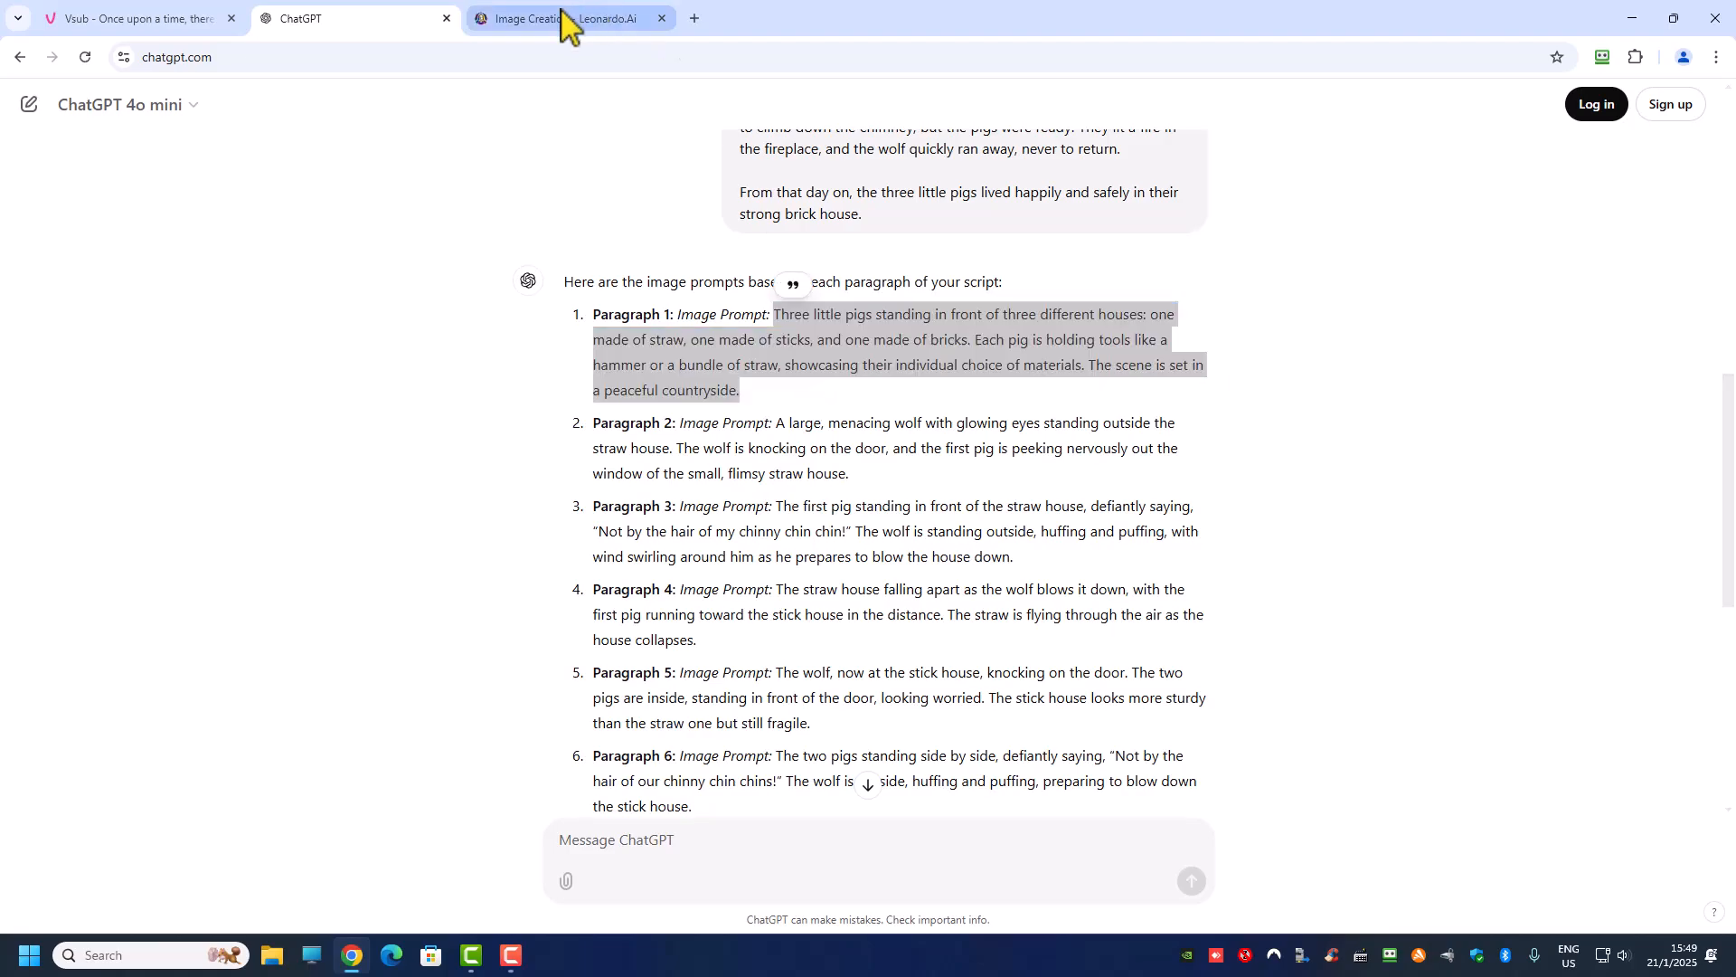
# Step: Switch to Leonardo.Ai, replace the prompt with the copied Paragraph 1 prompt and generate four 16:9 images with Flux Dev
pyautogui.click(570, 16)
pyautogui.scroll(3, 710, 259)
pyautogui.click(519, 229)
pyautogui.hotkey('ctrl', 'a')
pyautogui.hotkey('ctrl', 'v')
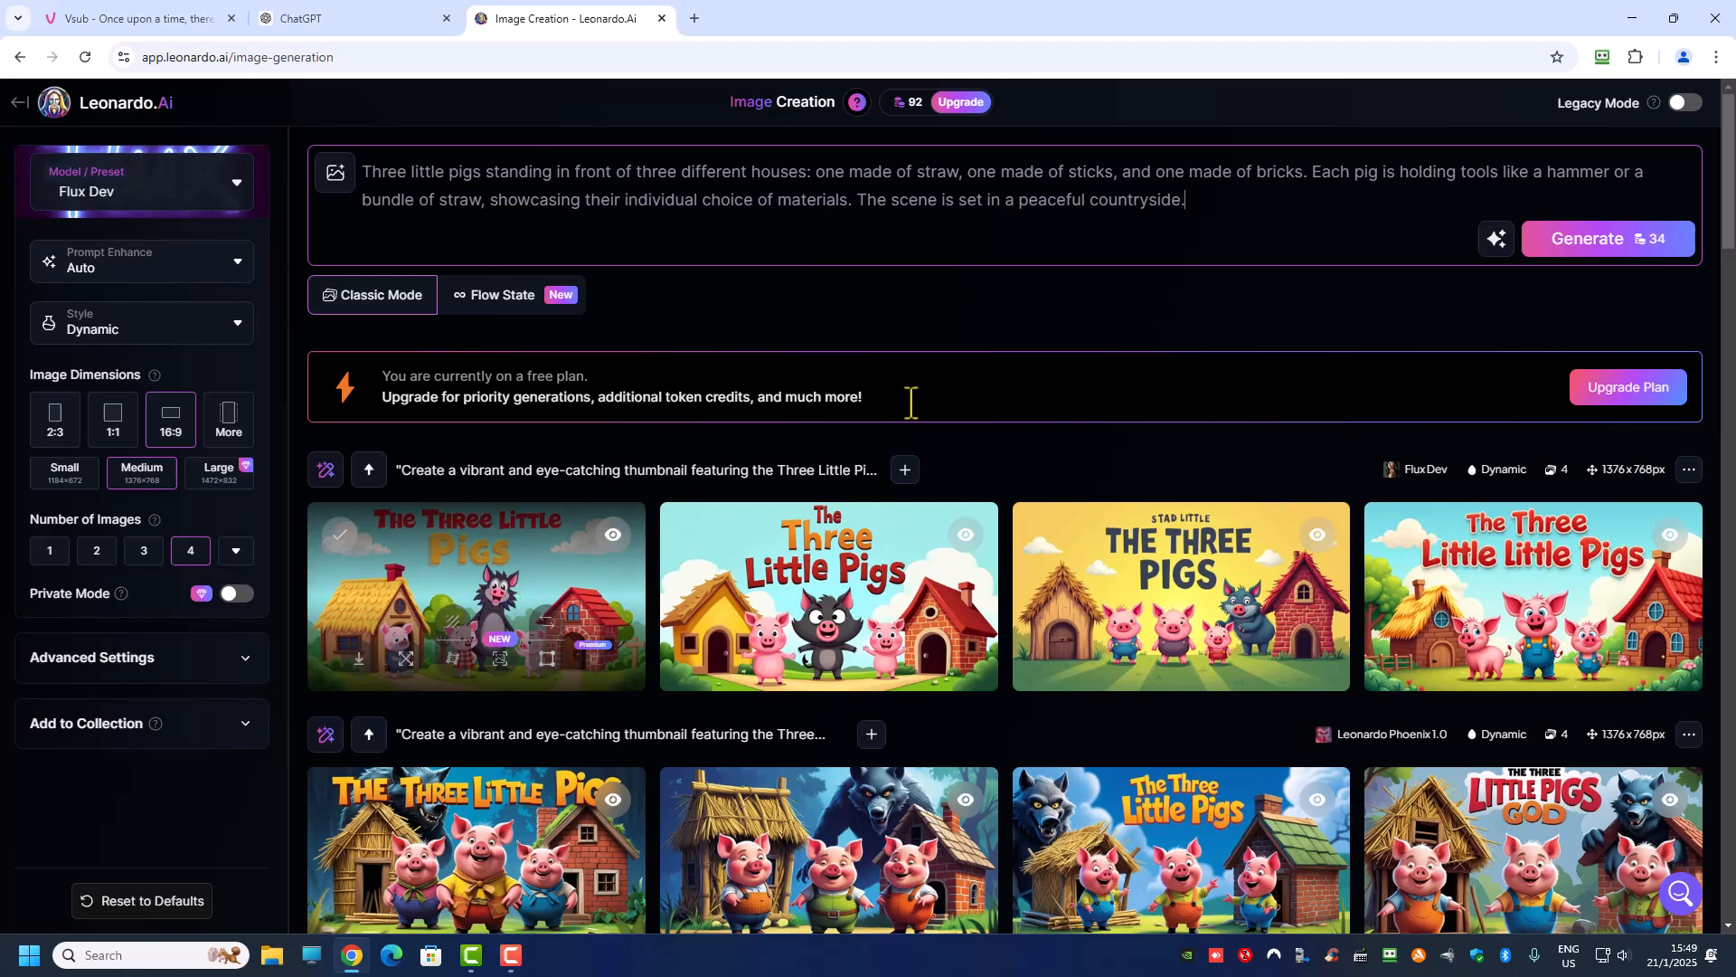
pyautogui.click(1607, 244)
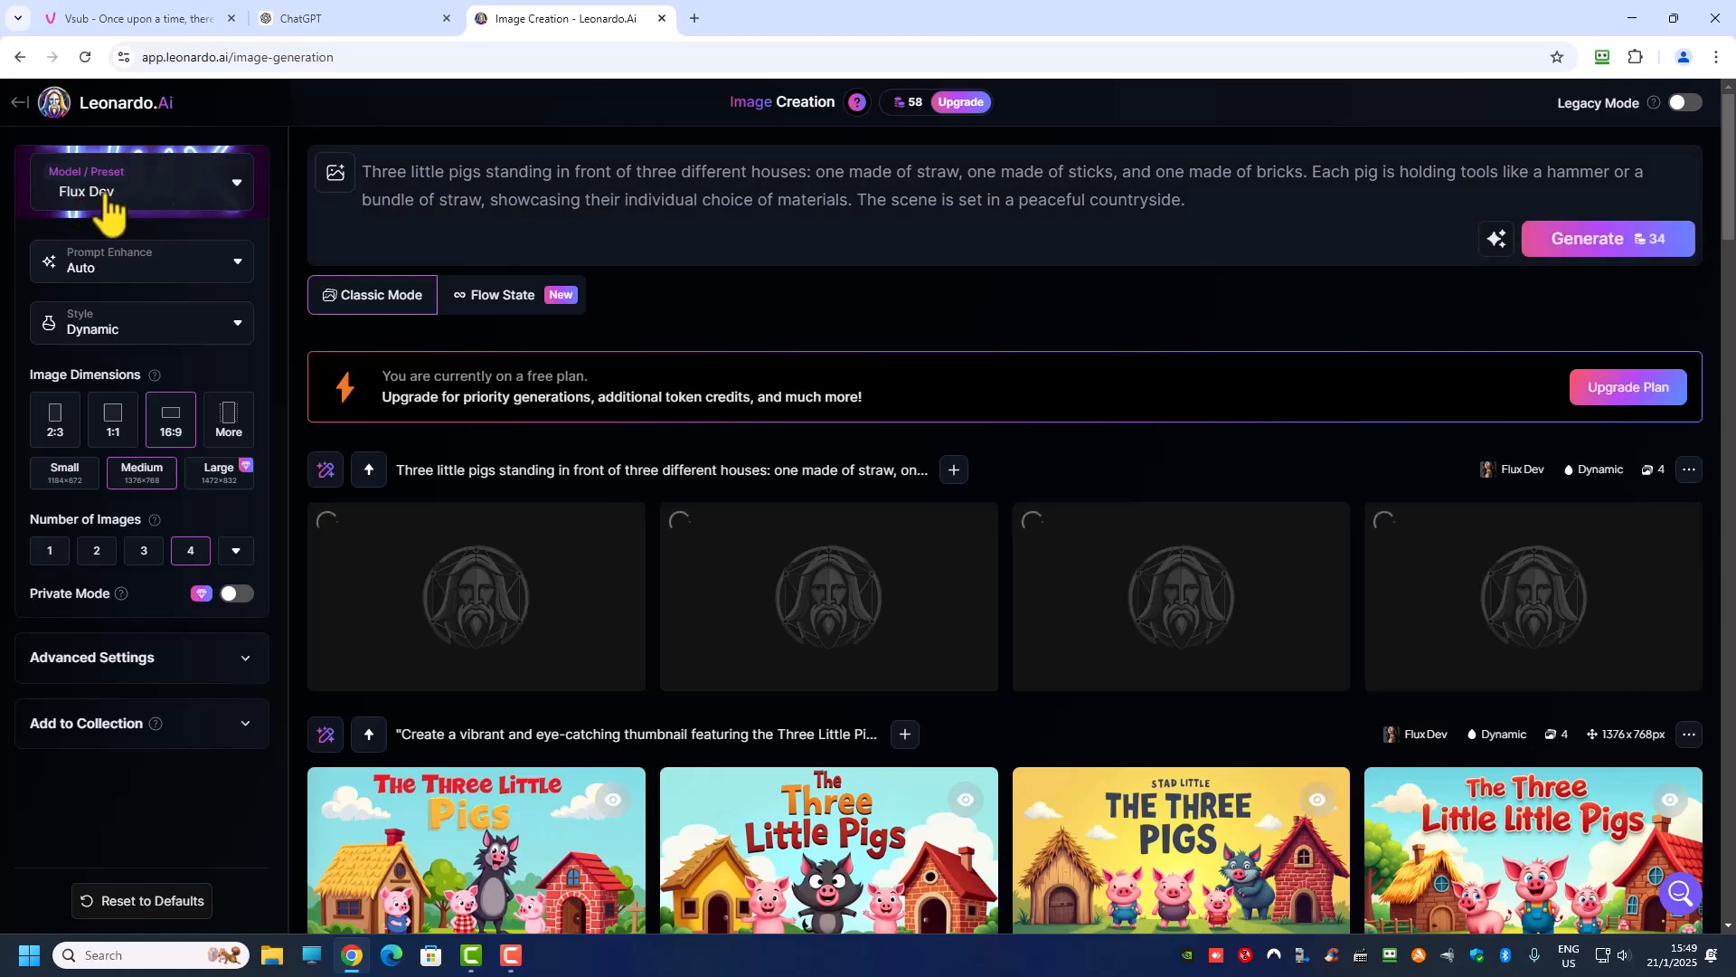
# Step: Look over the pending Paragraph 1 generation and the earlier Flux Dev and Leonardo Phoenix 1.0 thumbnail results
pyautogui.scroll(-5, 1348, 600)
pyautogui.scroll(4, 1535, 814)
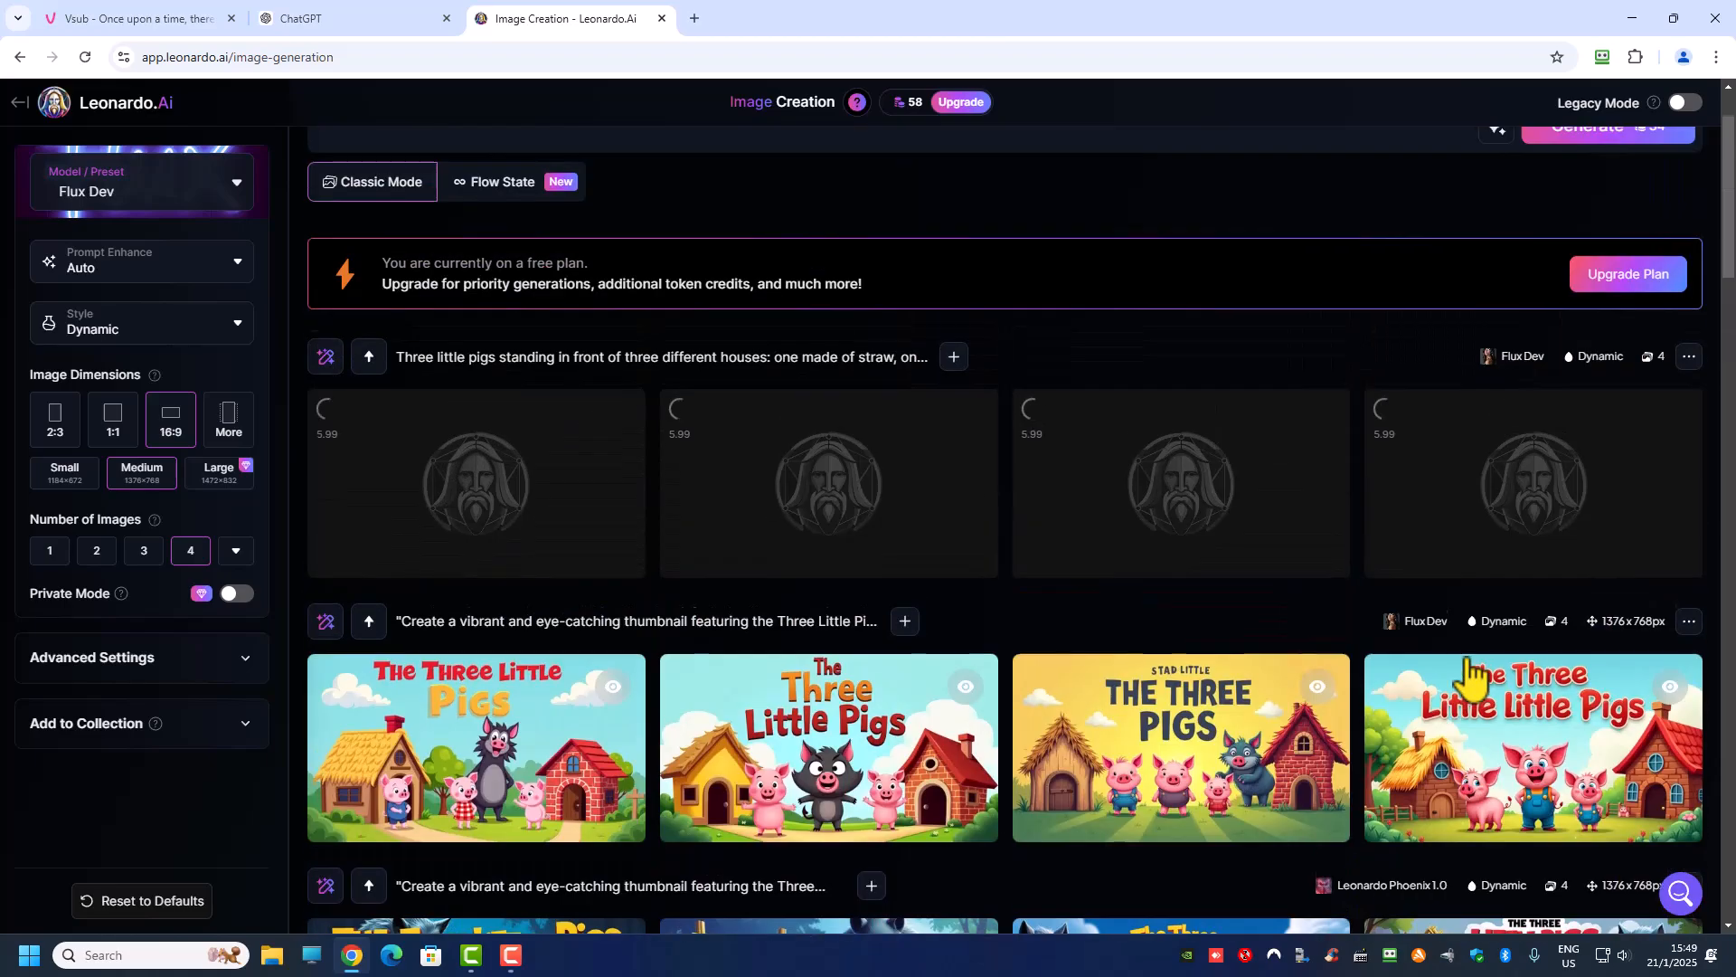
pyautogui.scroll(-2, 1474, 678)
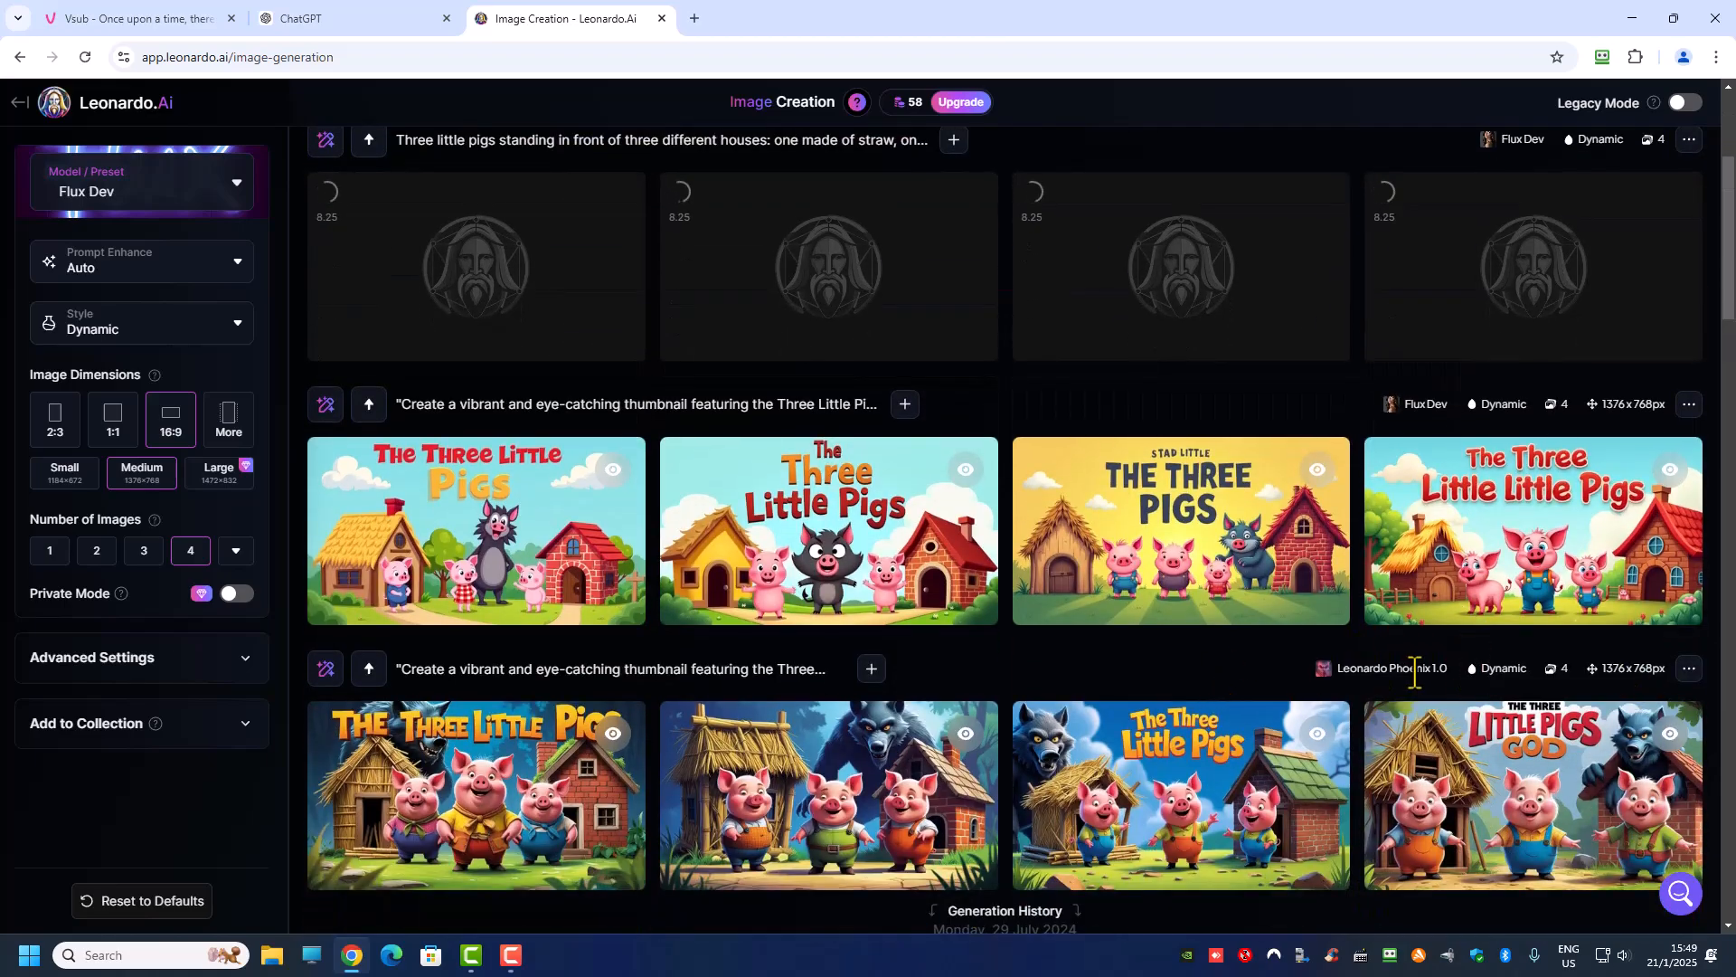
pyautogui.scroll(3, 1299, 427)
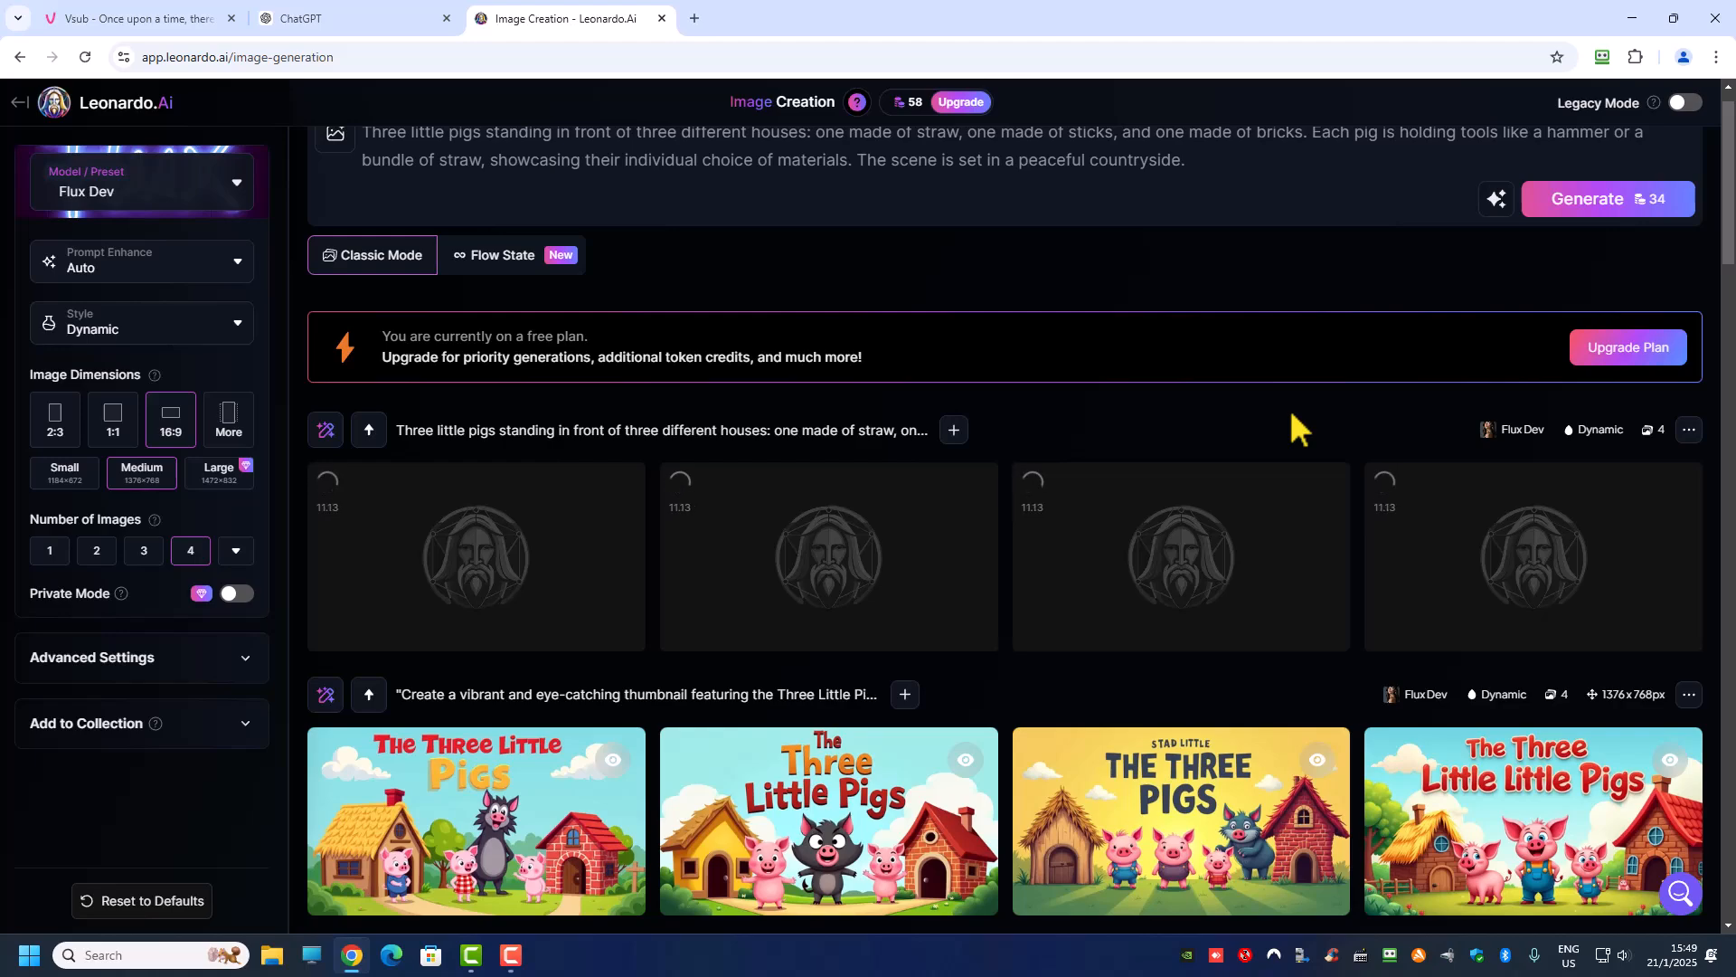
# Step: Switch to ChatGPT and review the remaining image prompts from Paragraph 2 through Paragraph 12
pyautogui.click(351, 22)
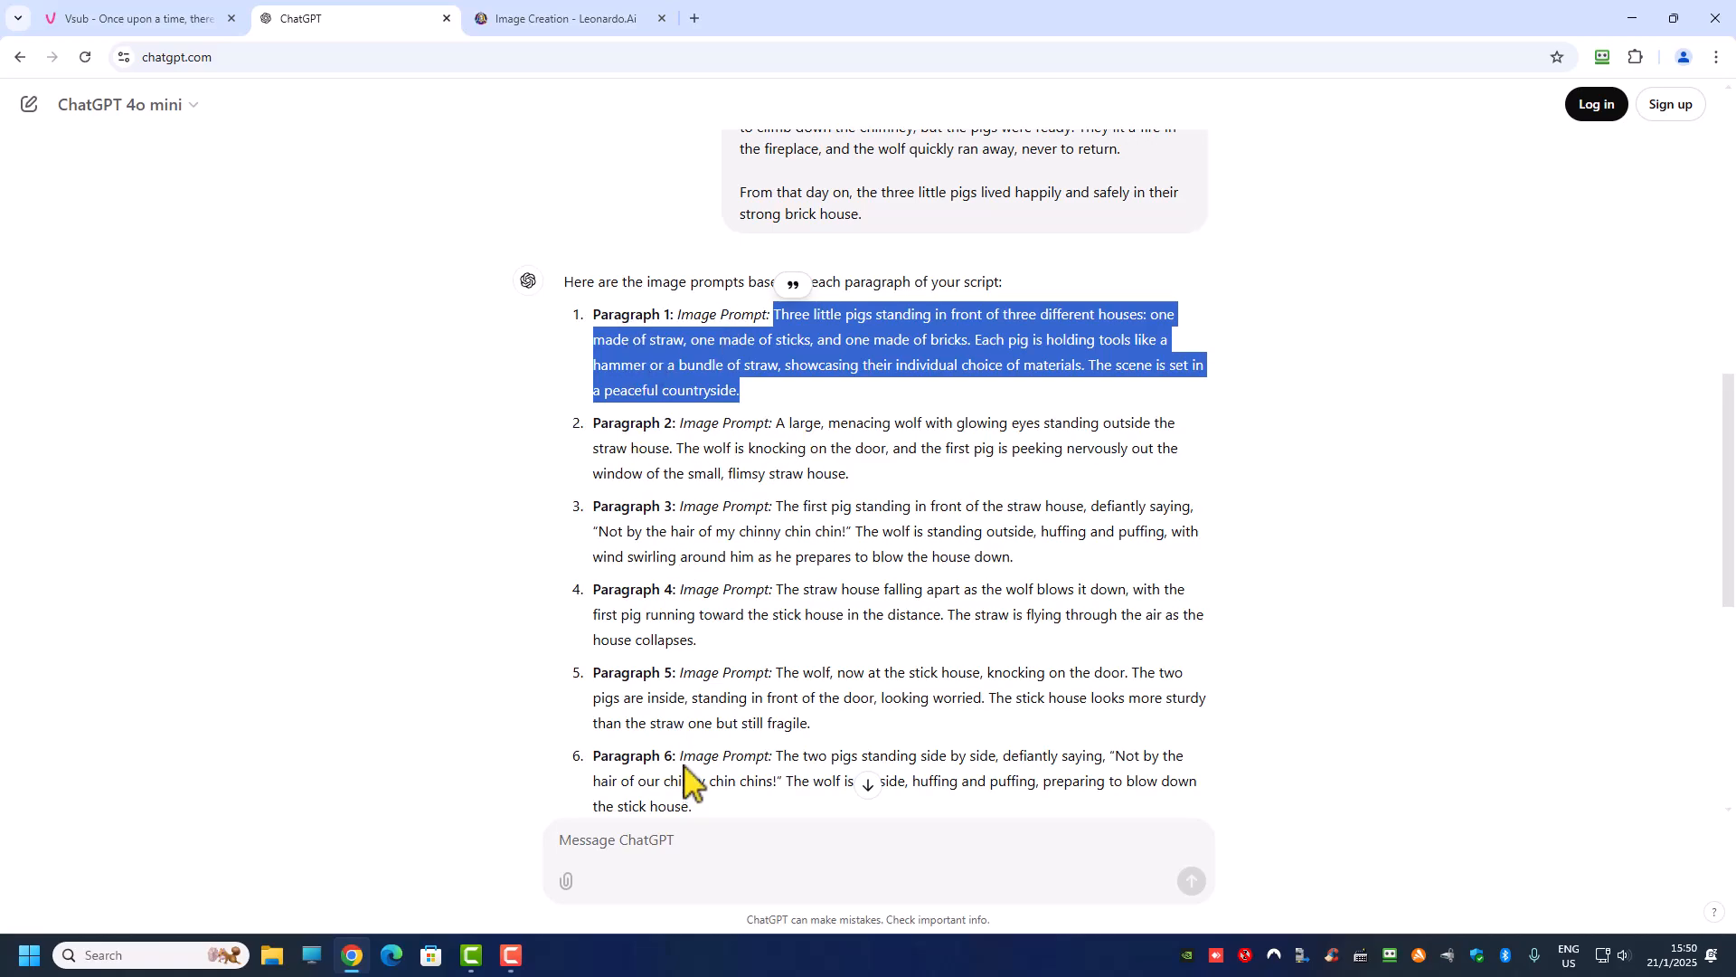
pyautogui.scroll(-1, 699, 760)
pyautogui.scroll(-2, 699, 759)
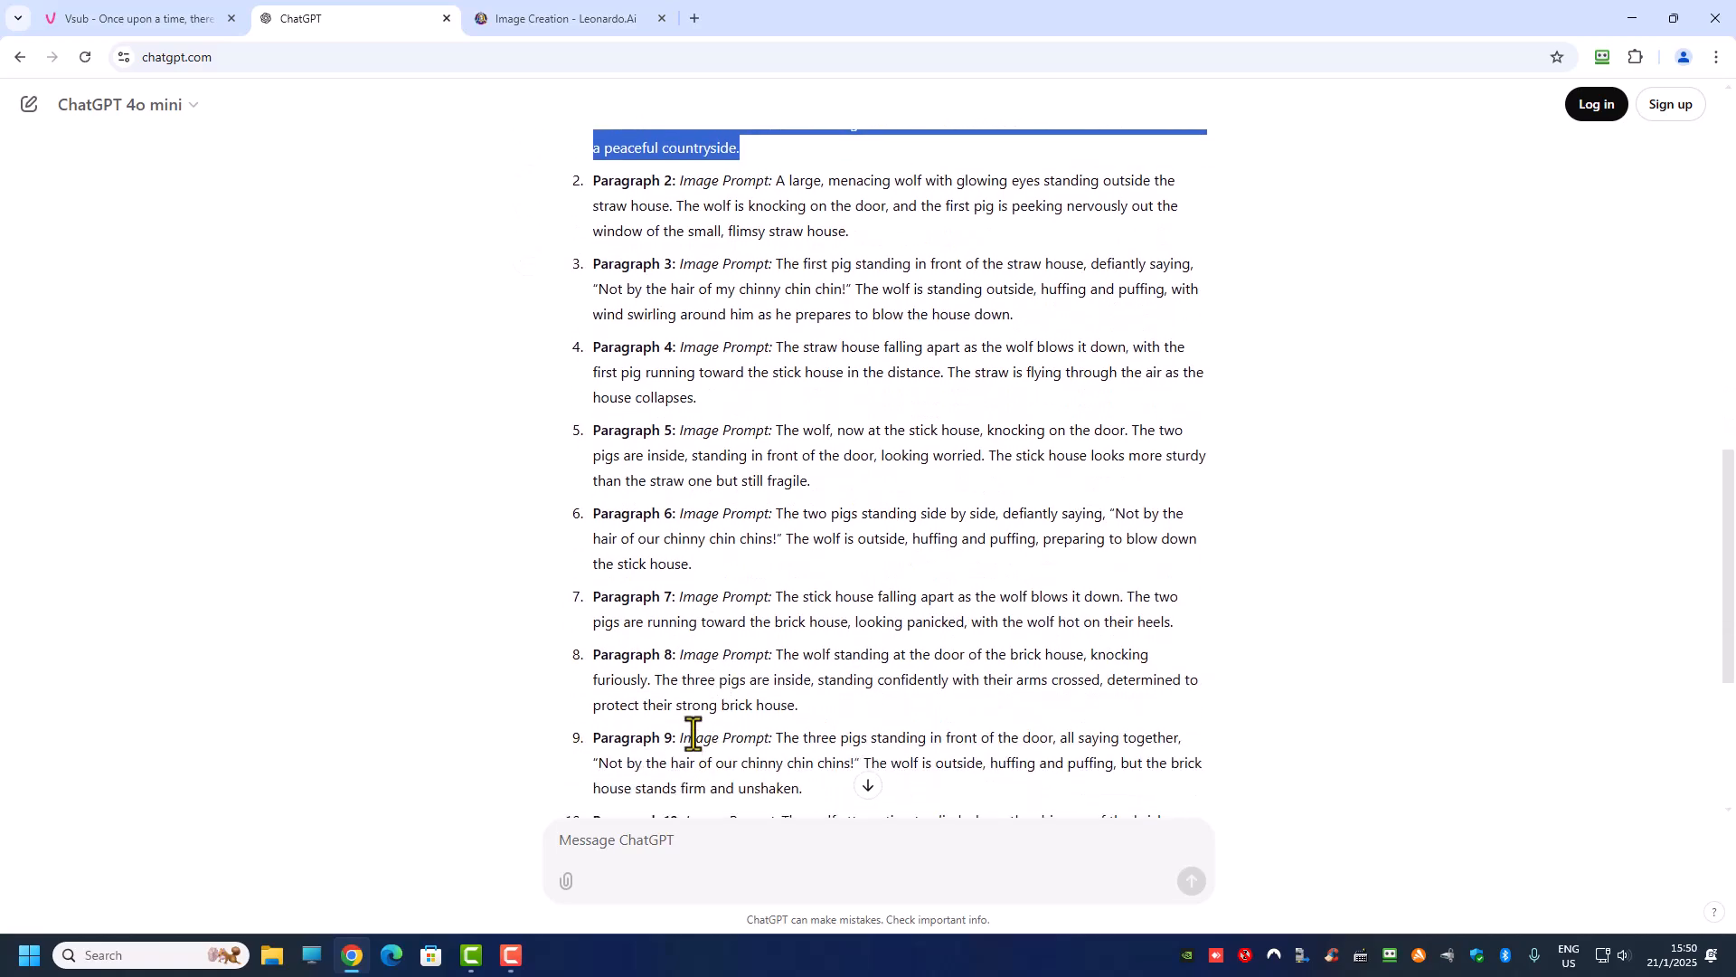
pyautogui.scroll(-2, 693, 723)
pyautogui.scroll(-1, 697, 760)
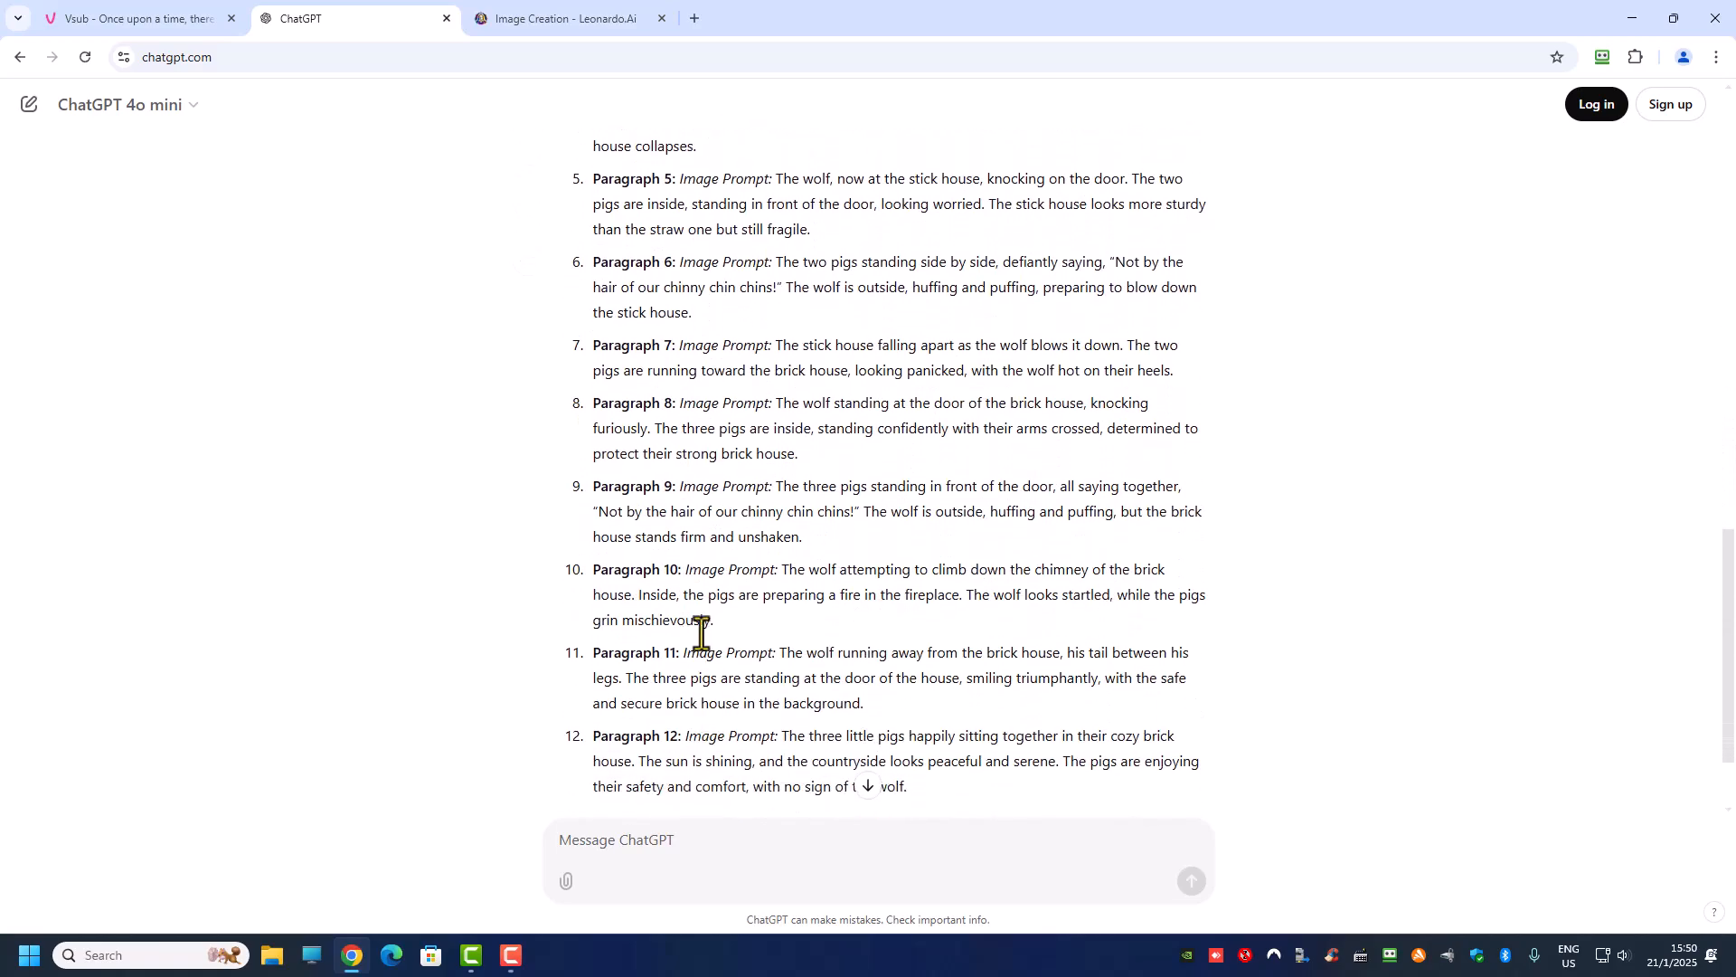
# Step: Compare the Paragraph 1 images generated in Leonardo.Ai with the ChatGPT image prompts and the existing Vsub scenes
pyautogui.click(543, 20)
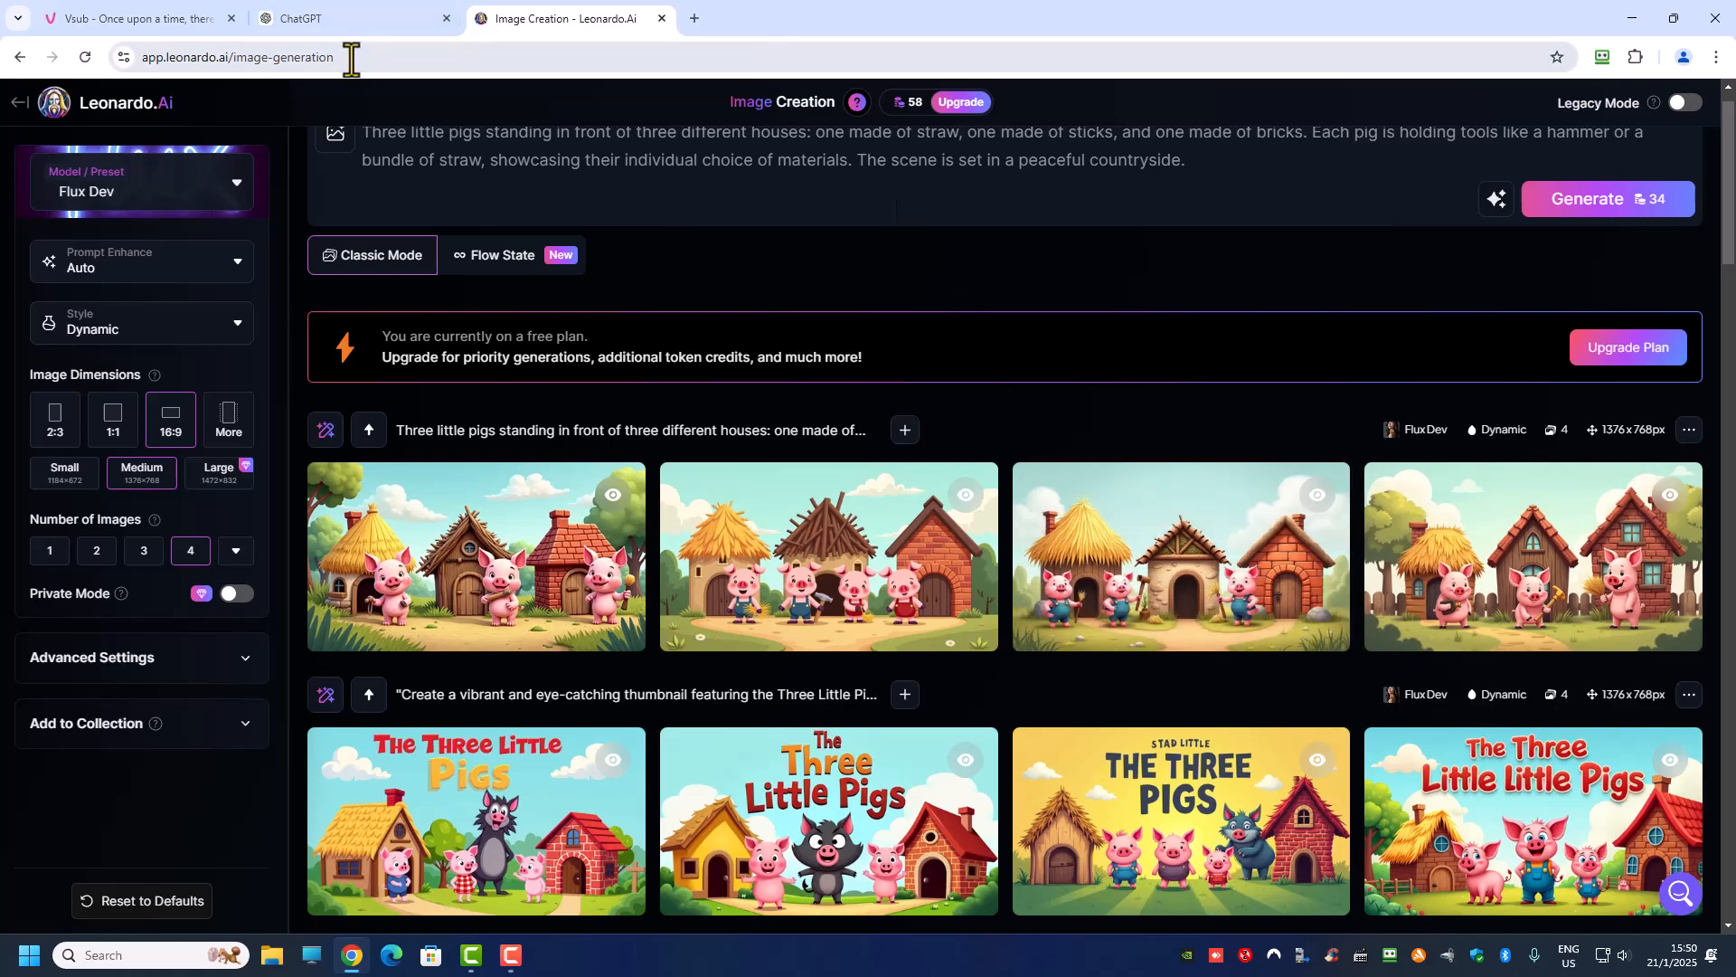
pyautogui.click(375, 16)
pyautogui.scroll(2, 791, 570)
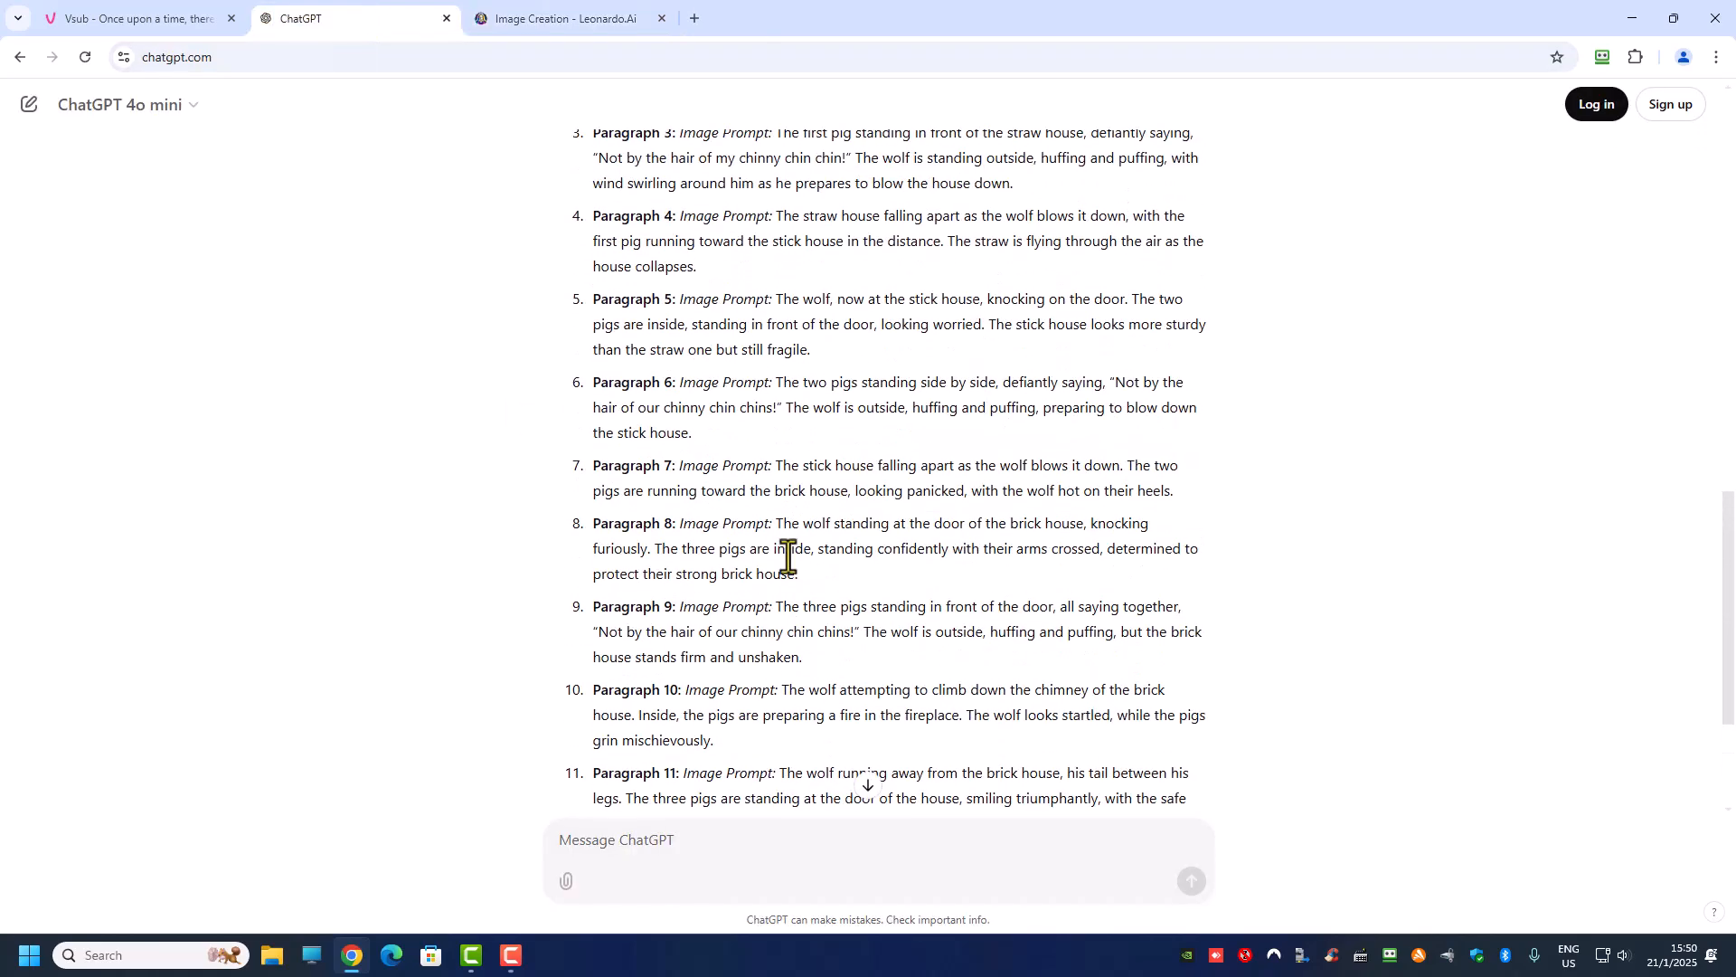
pyautogui.click(127, 19)
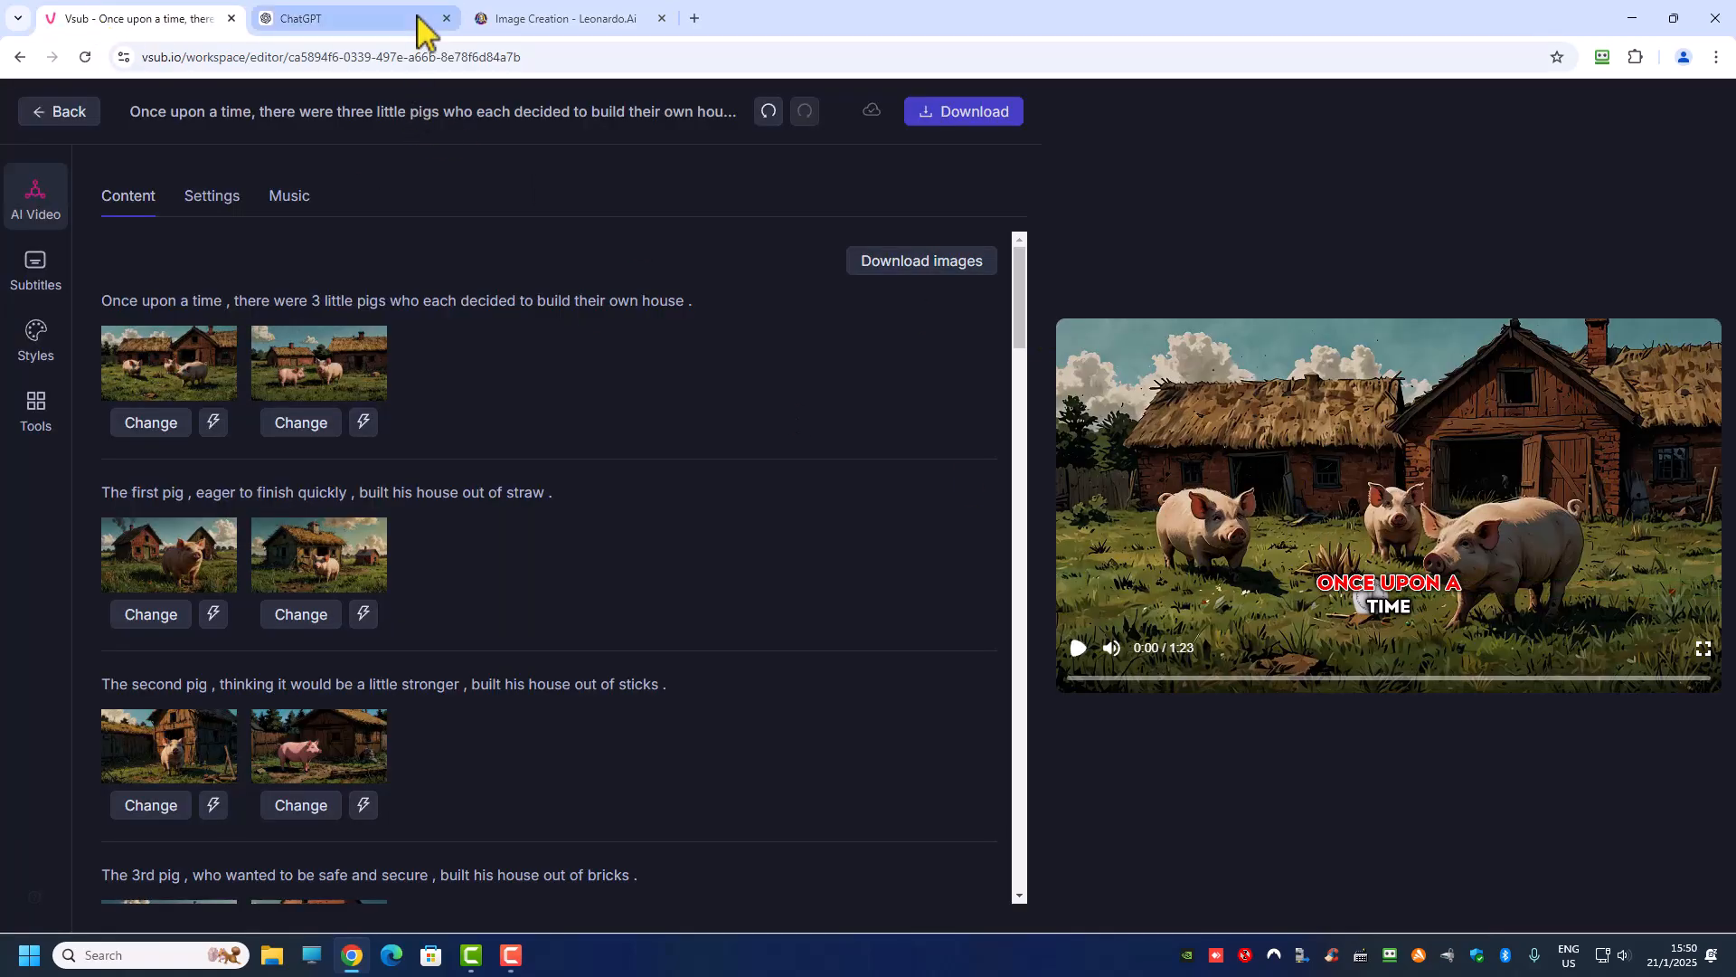
pyautogui.click(543, 18)
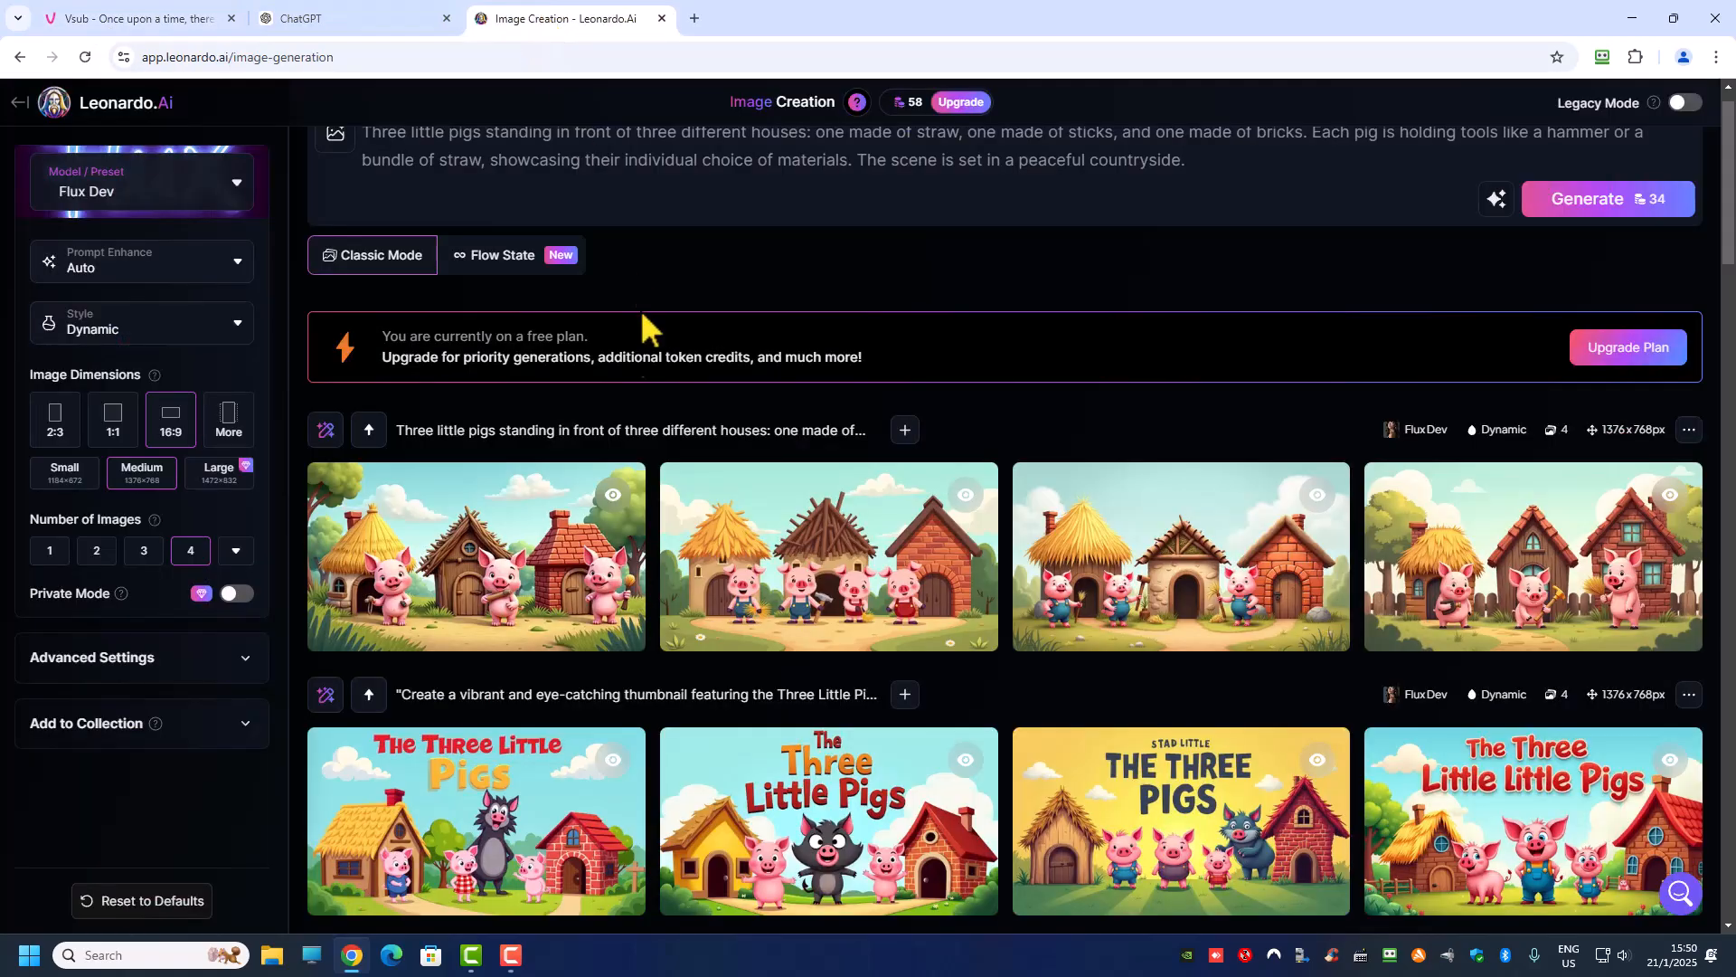
# Step: Switch to ChatGPT and compare the submitted script's paragraphs with the list of generated image prompts
pyautogui.click(342, 20)
pyautogui.scroll(-3, 628, 403)
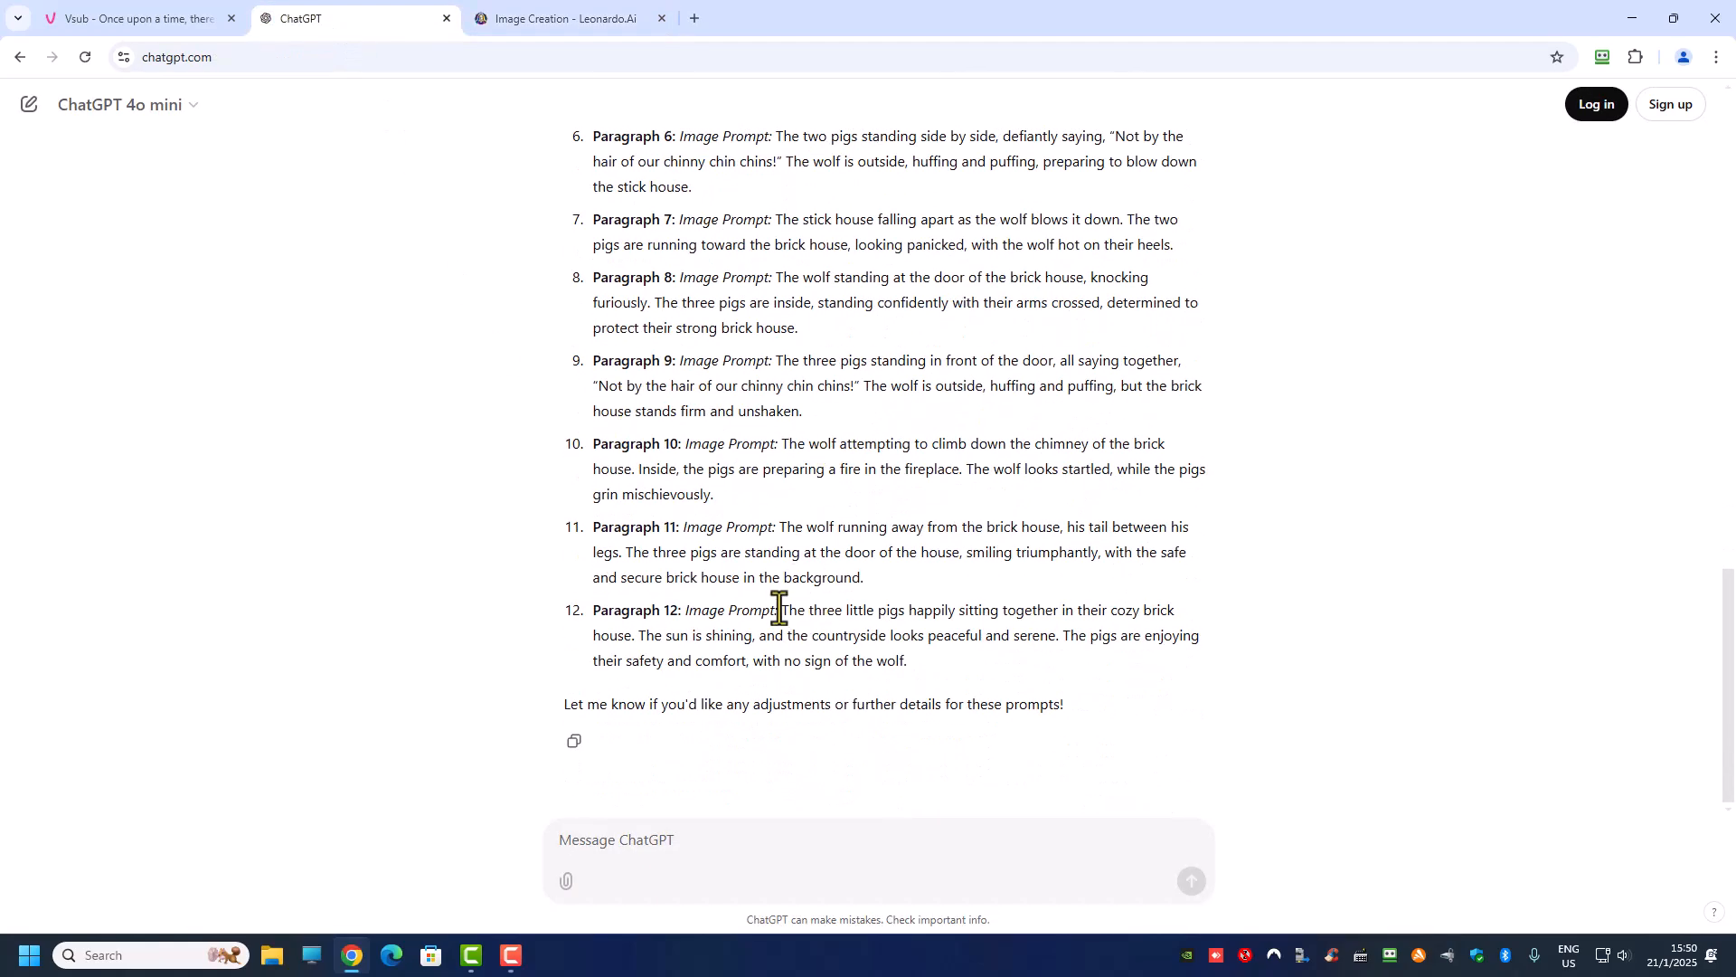
pyautogui.scroll(20, 780, 609)
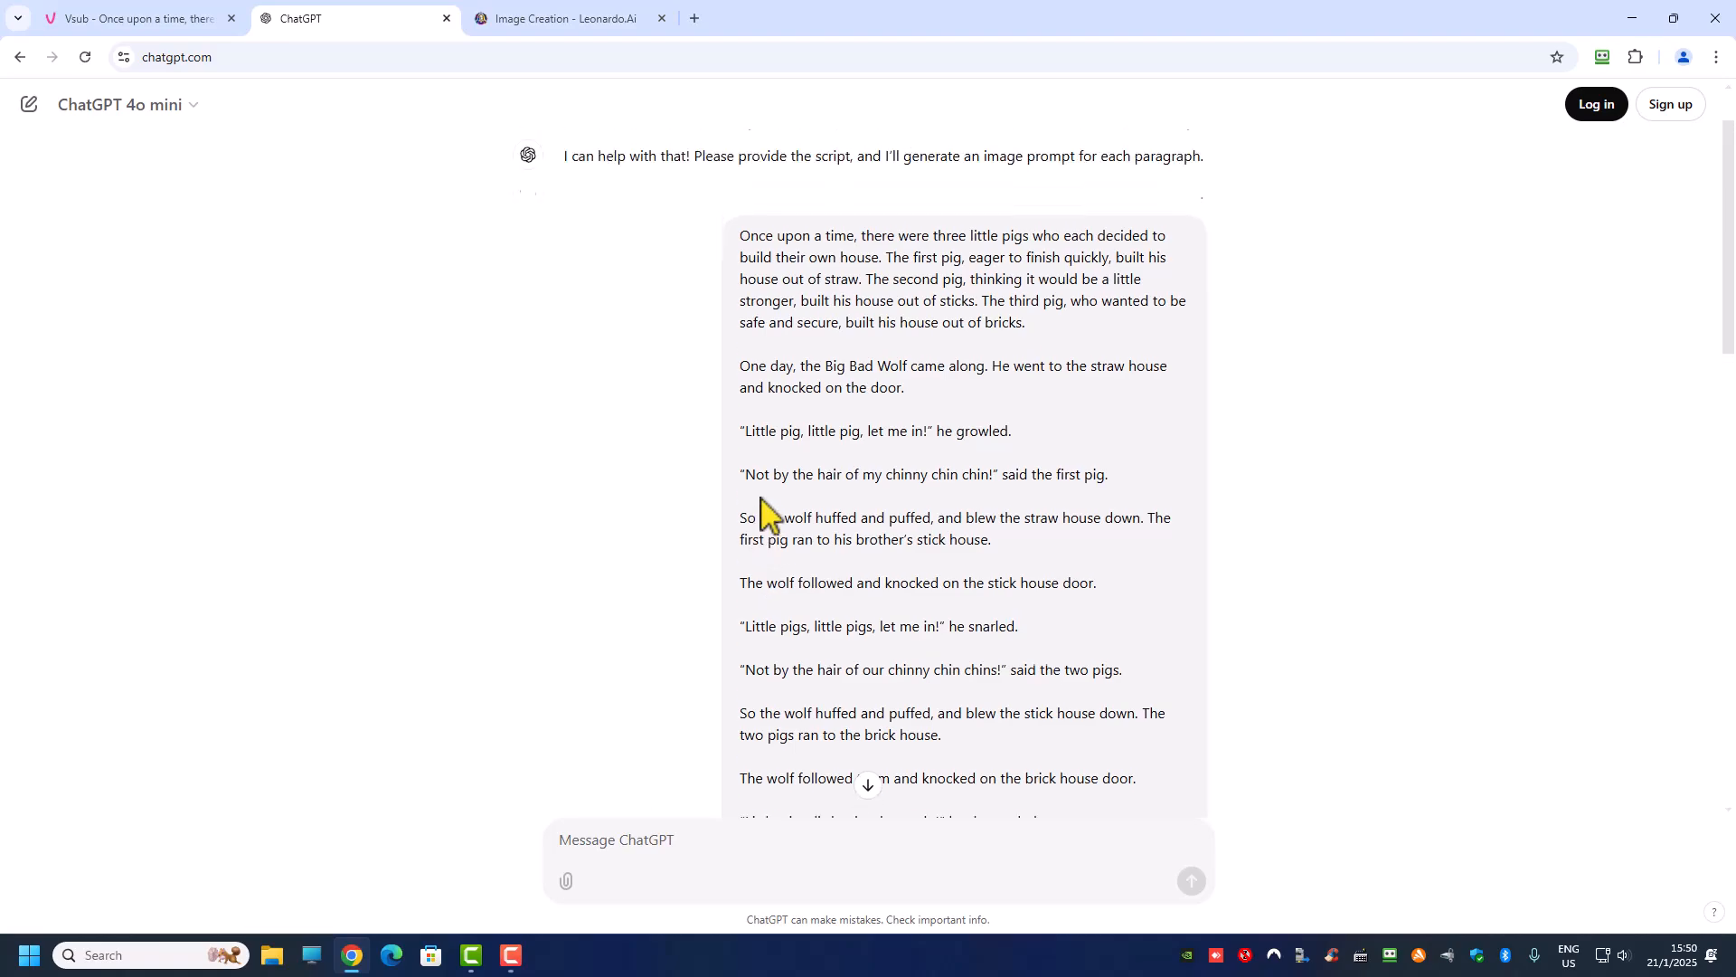
pyautogui.scroll(-1, 758, 452)
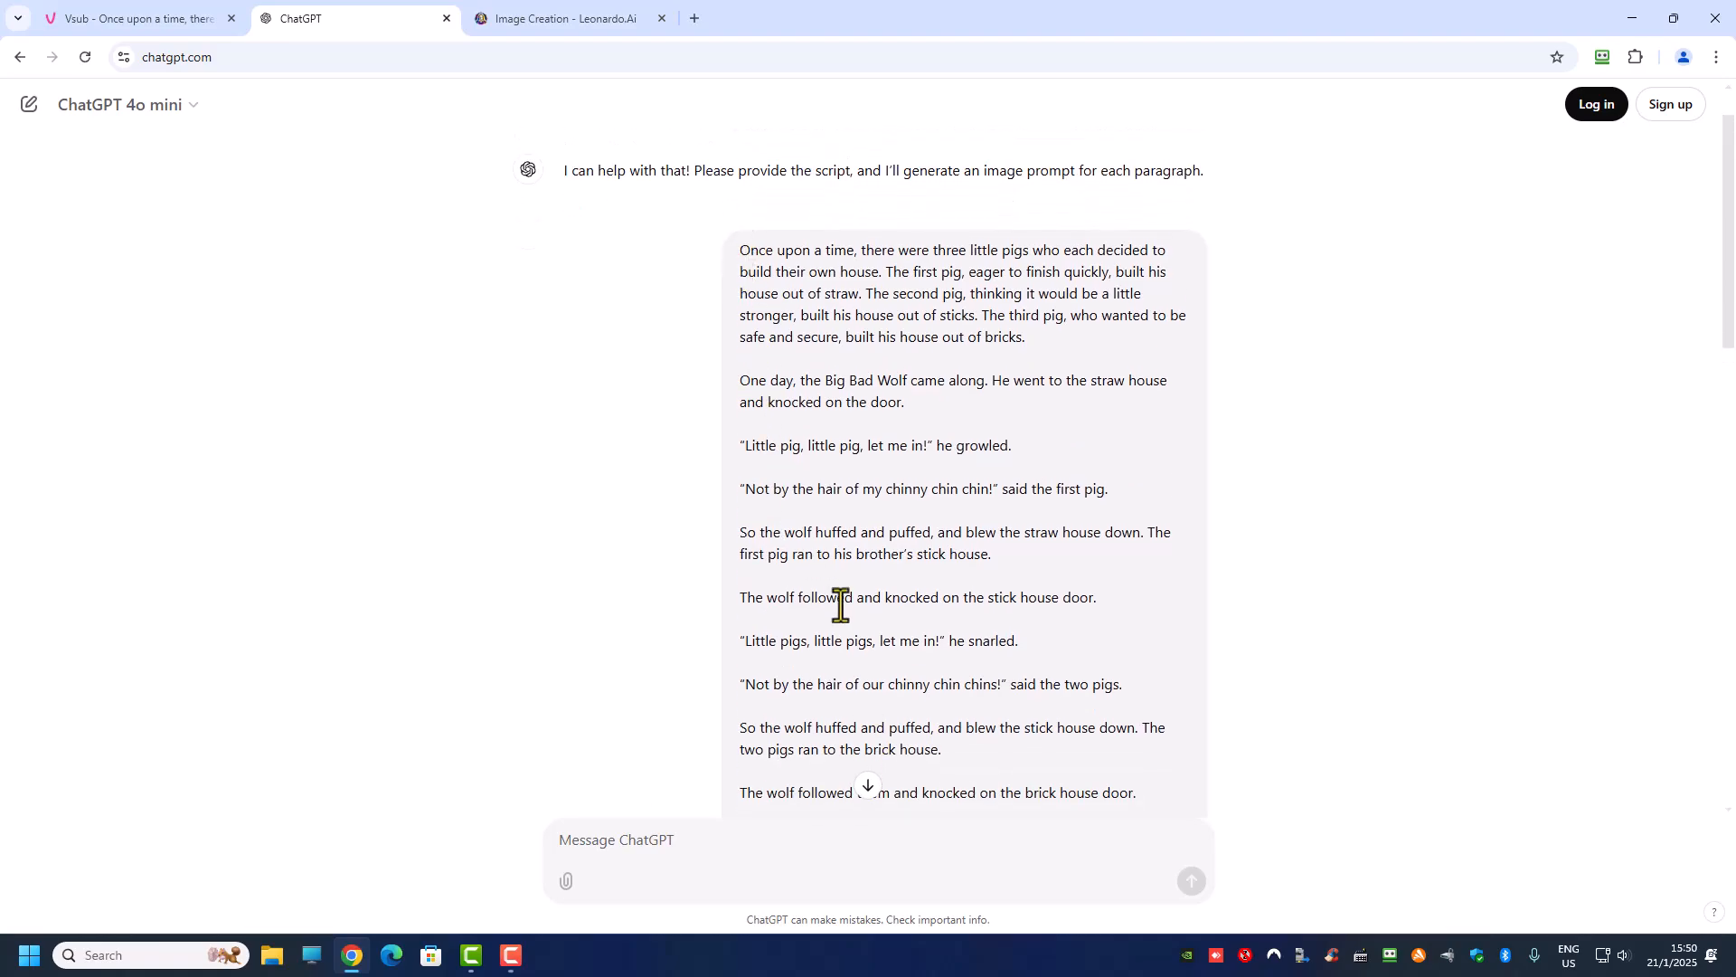
pyautogui.scroll(-6, 899, 561)
pyautogui.moveTo(774, 642); pyautogui.dragTo(744, 718)
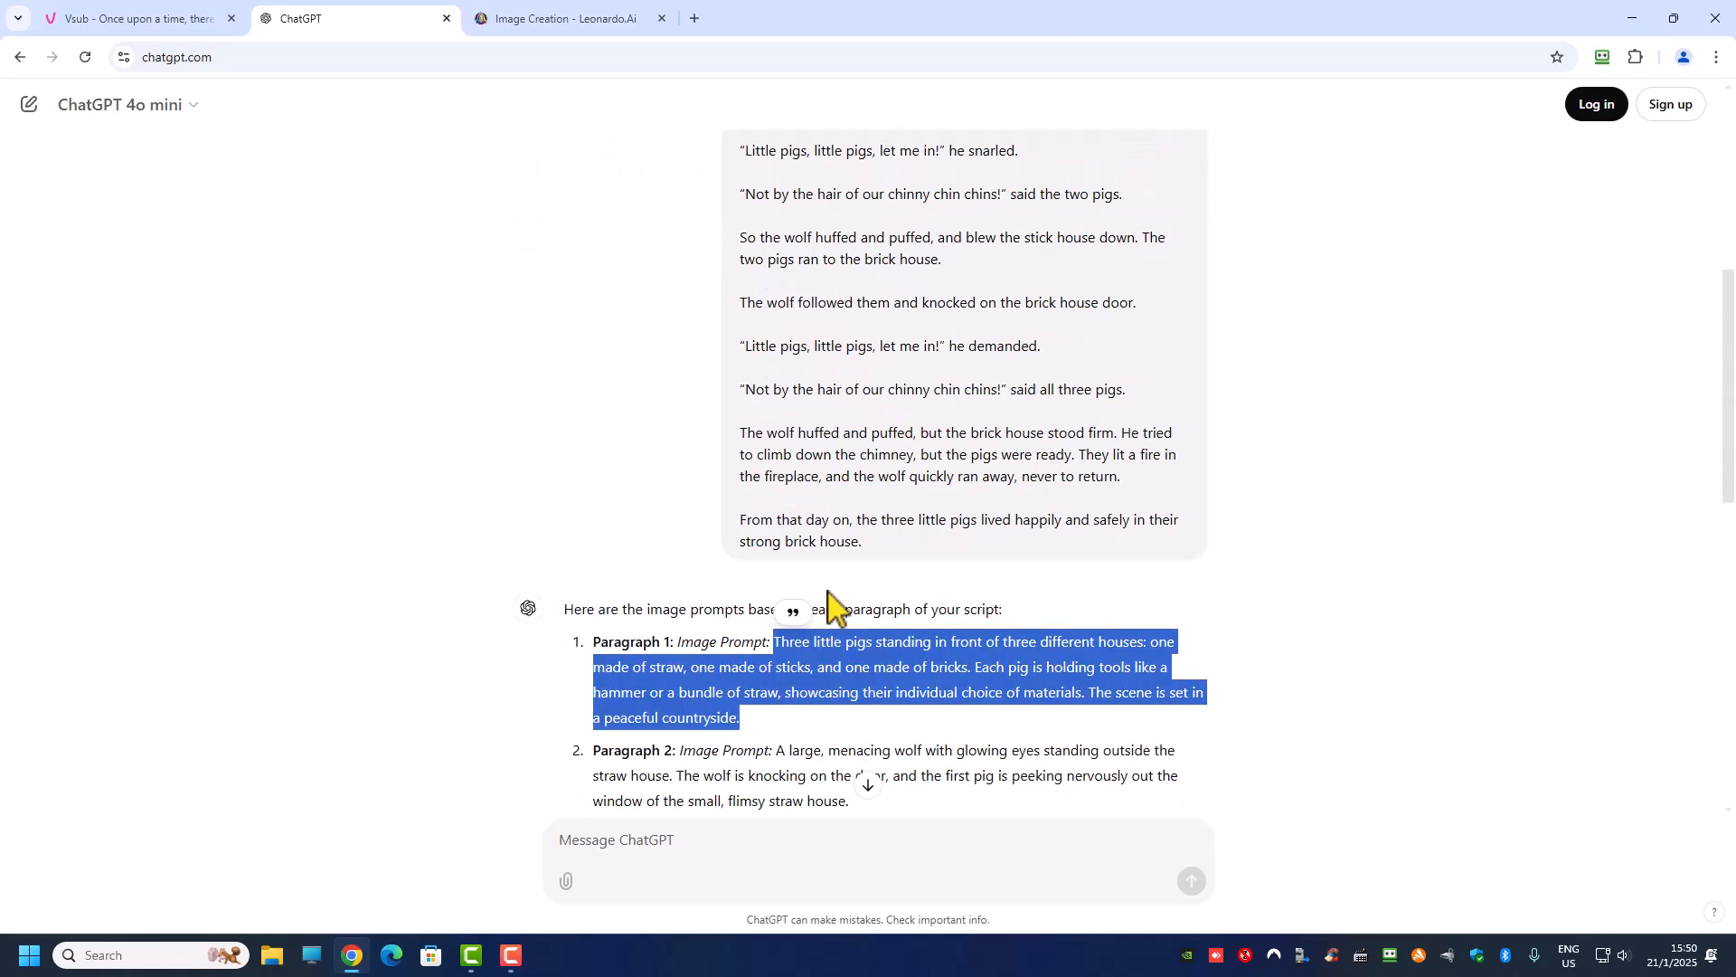
pyautogui.scroll(2, 976, 568)
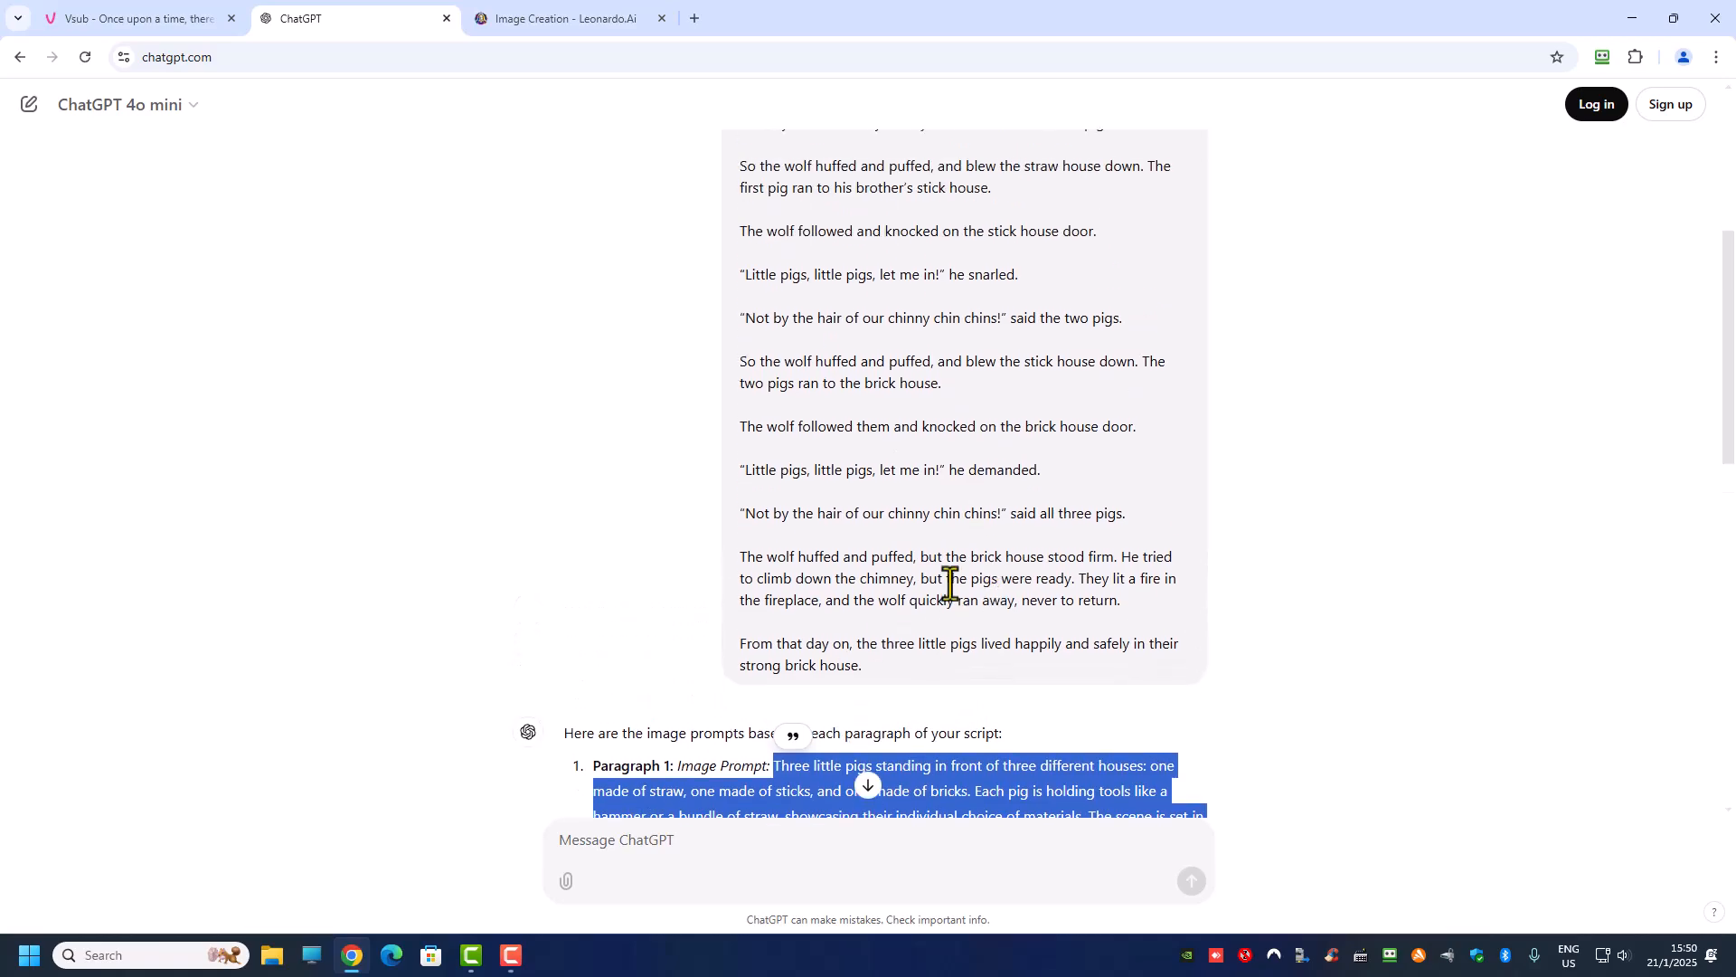
pyautogui.scroll(3, 873, 312)
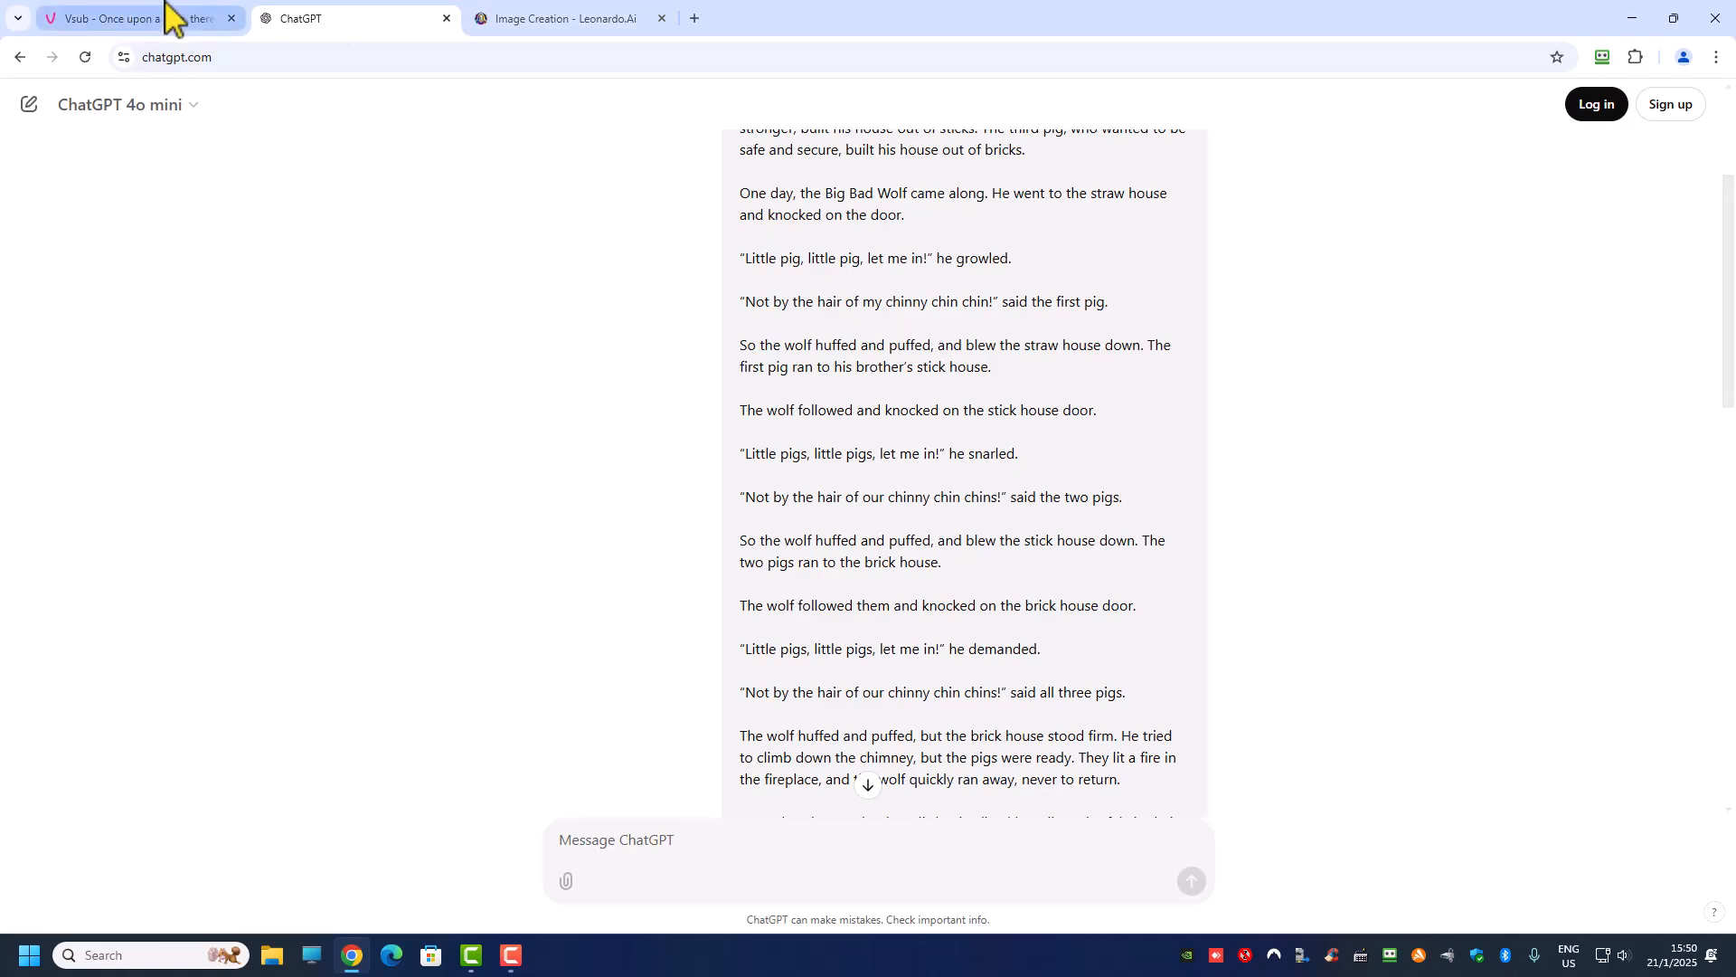
# Step: Switch to the Vsub project and play the three little pigs video preview in full screen
pyautogui.click(142, 22)
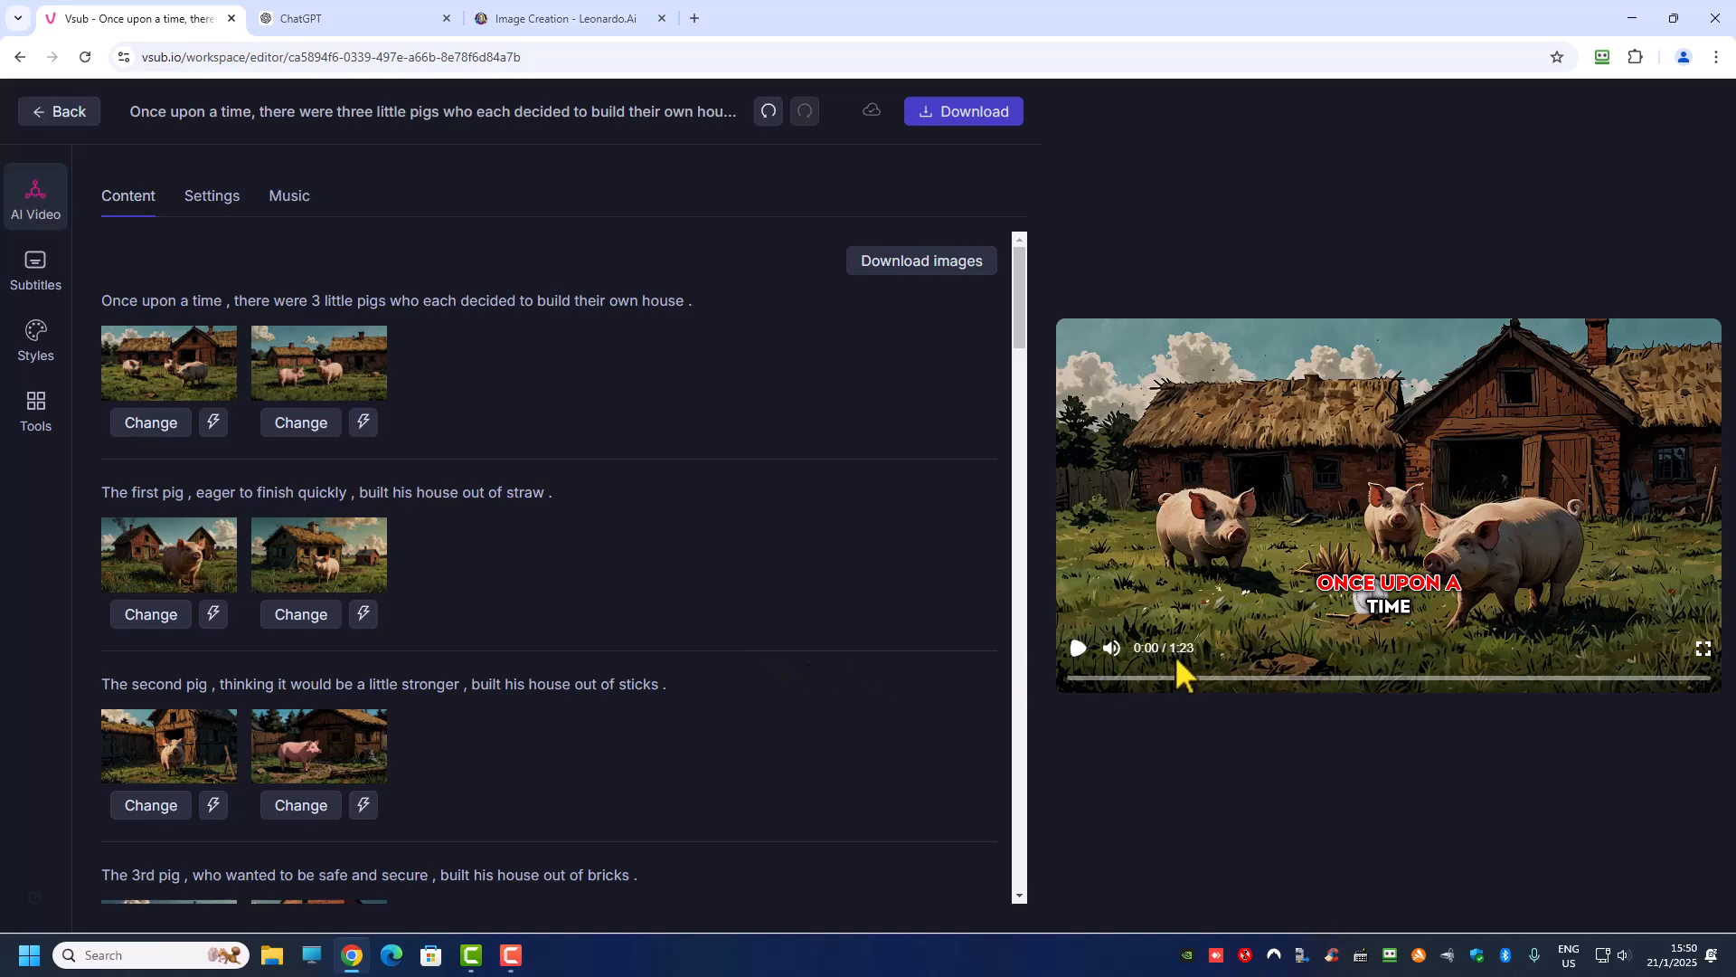
pyautogui.click(1078, 647)
pyautogui.click(1704, 648)
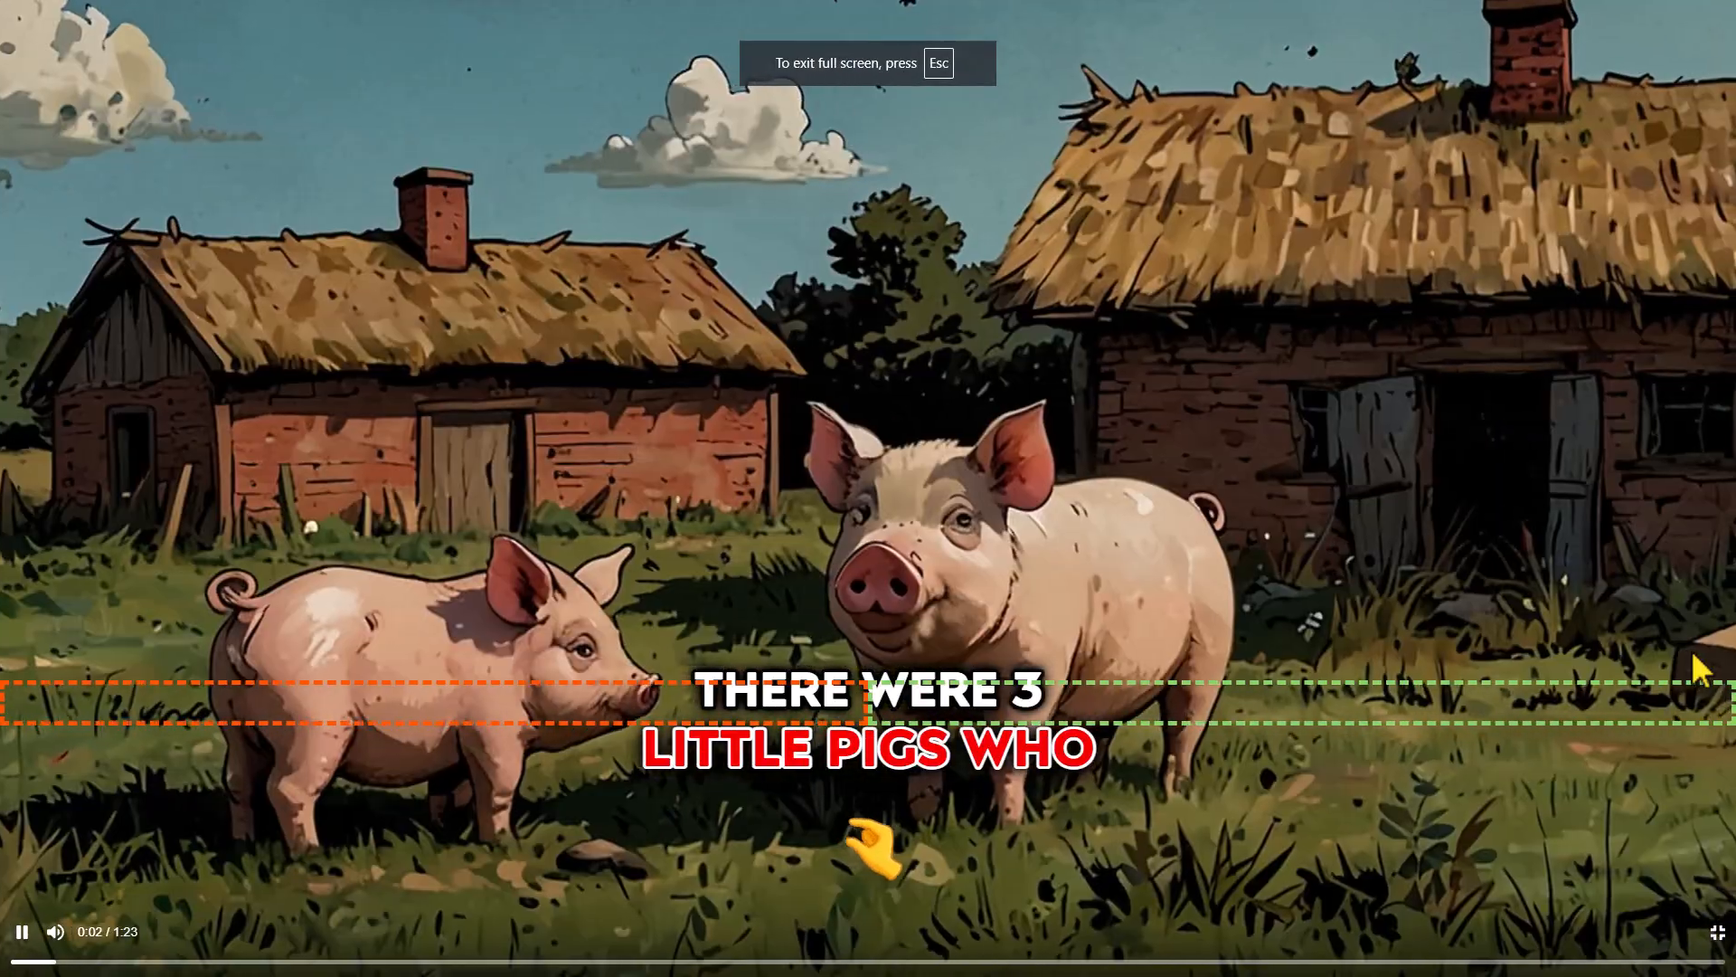